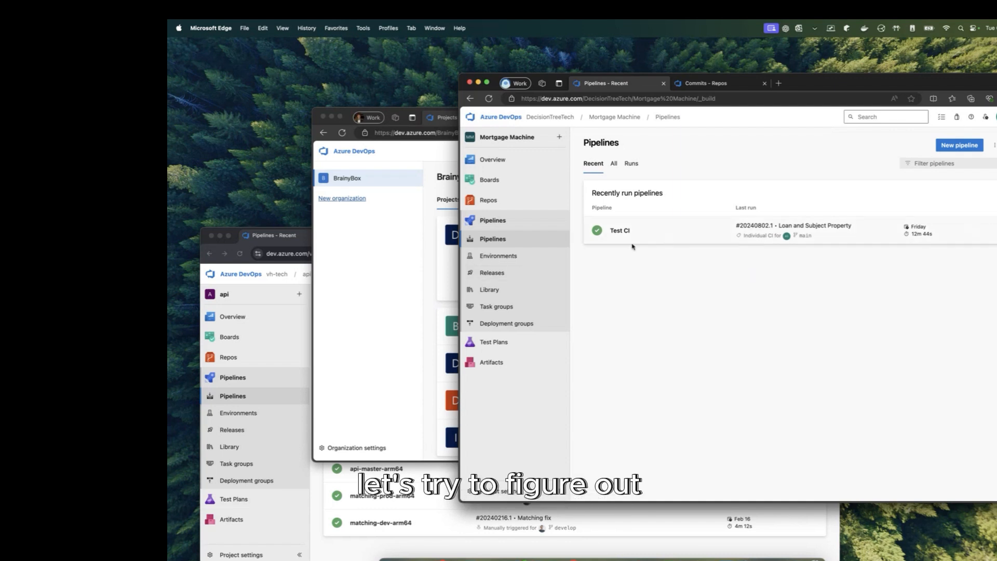
Step: Bring the api project's Pipelines window to the front and move it up and to the right
click(377, 256)
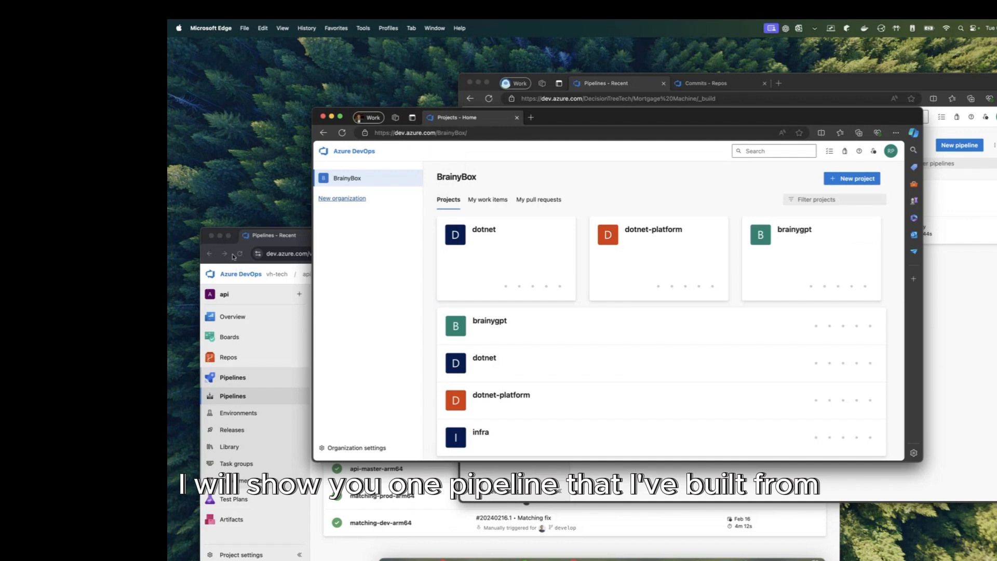
click(280, 239)
drag(405, 238, 472, 134)
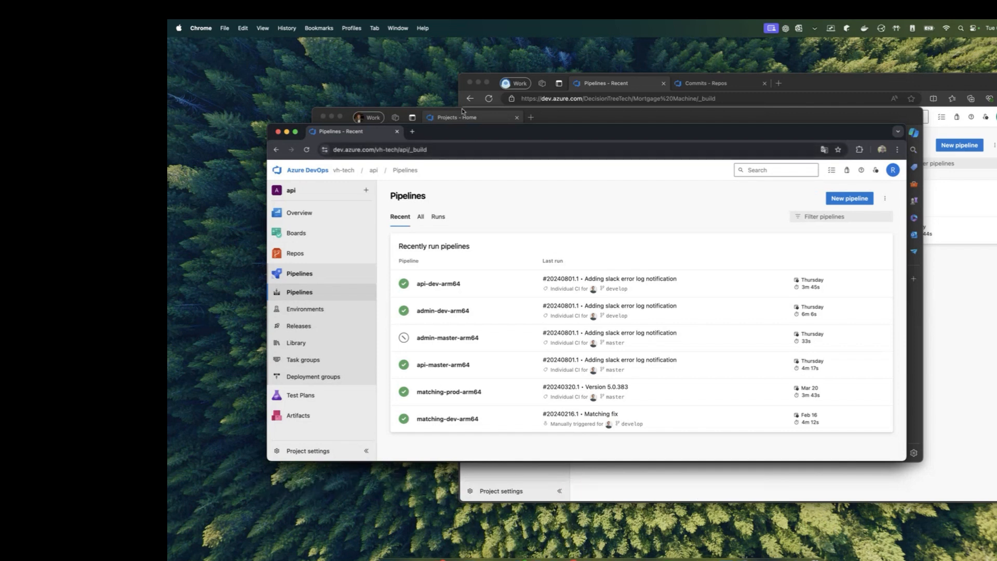
click(311, 312)
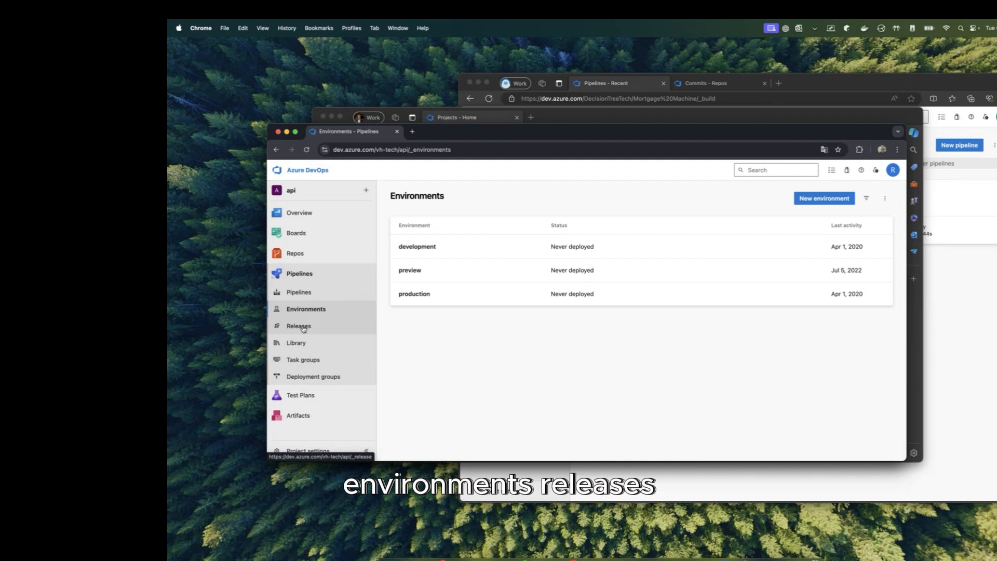
click(304, 327)
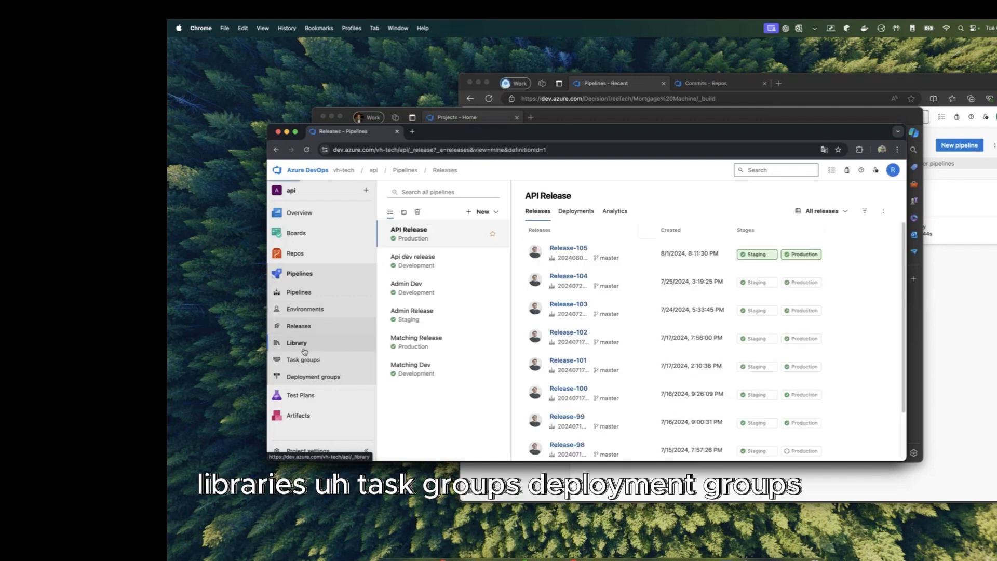
click(304, 350)
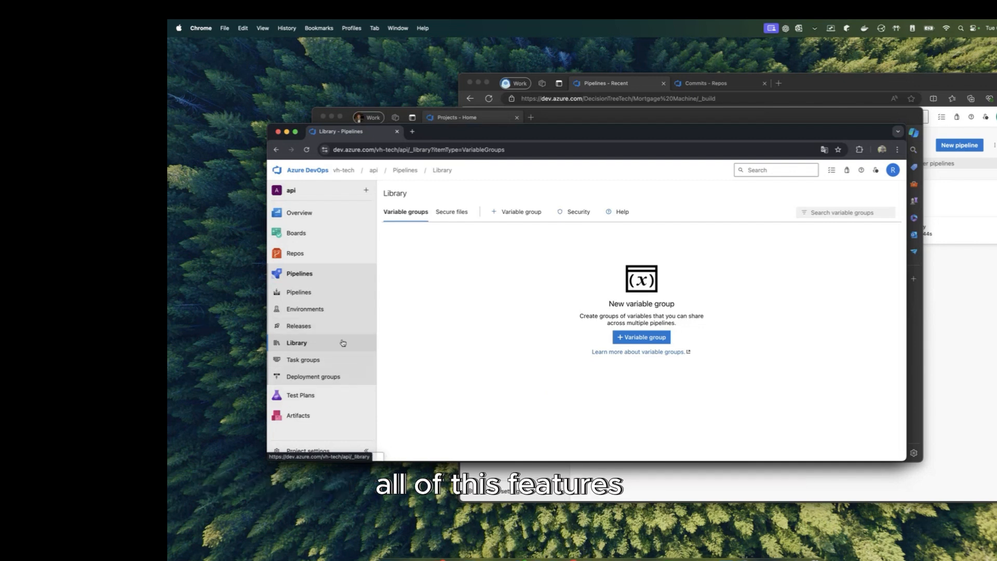
click(318, 296)
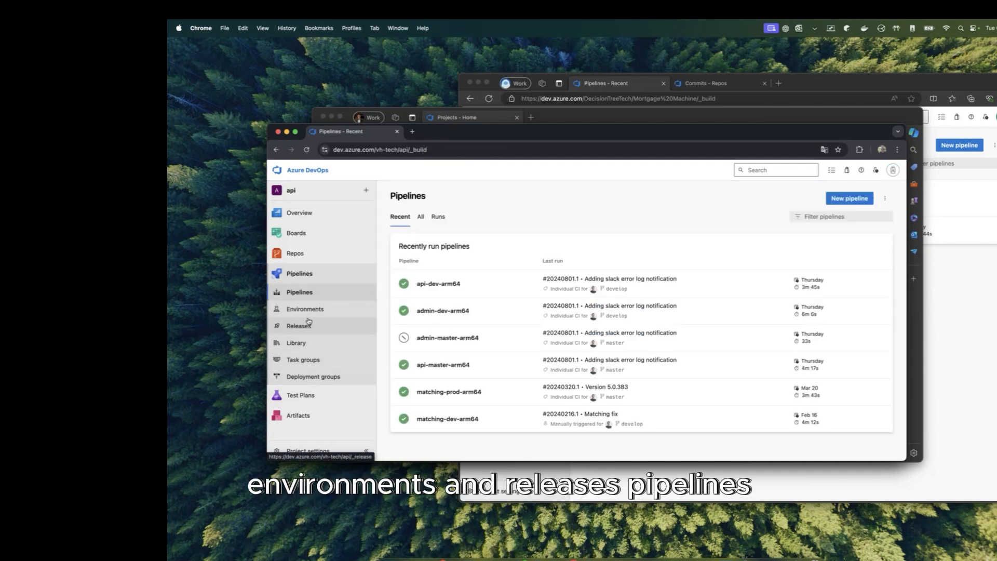
click(304, 291)
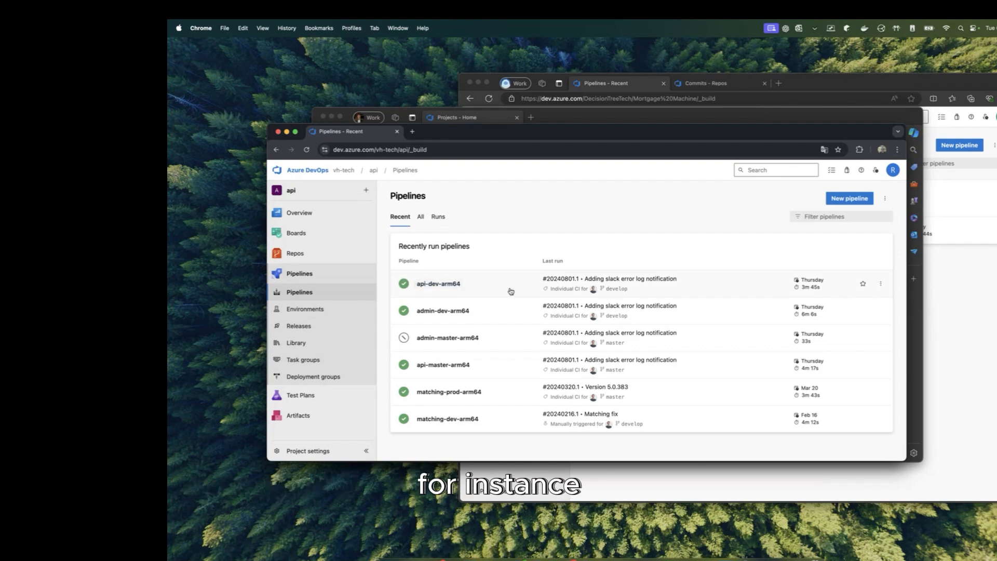
Step: Open the api-dev-arm64 pipeline's runs, highlight 'arm64' in its name, and open it for editing
click(511, 292)
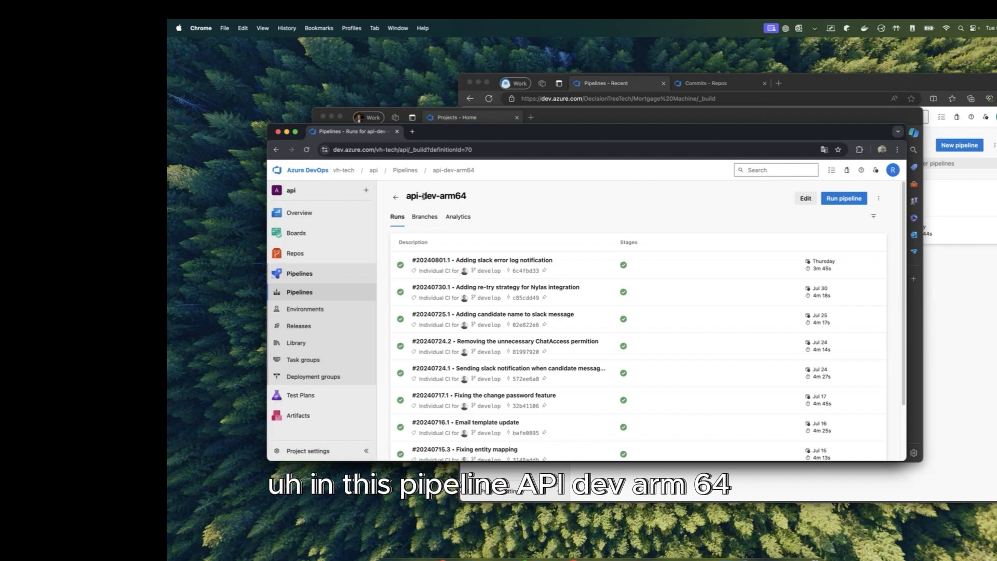
double_click(442, 195)
click(489, 197)
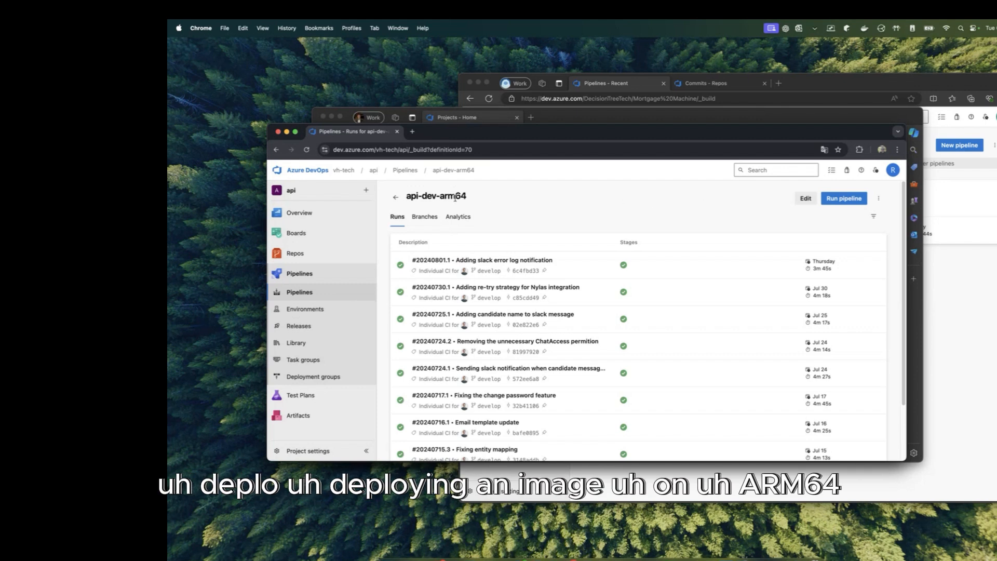
drag(441, 195, 474, 196)
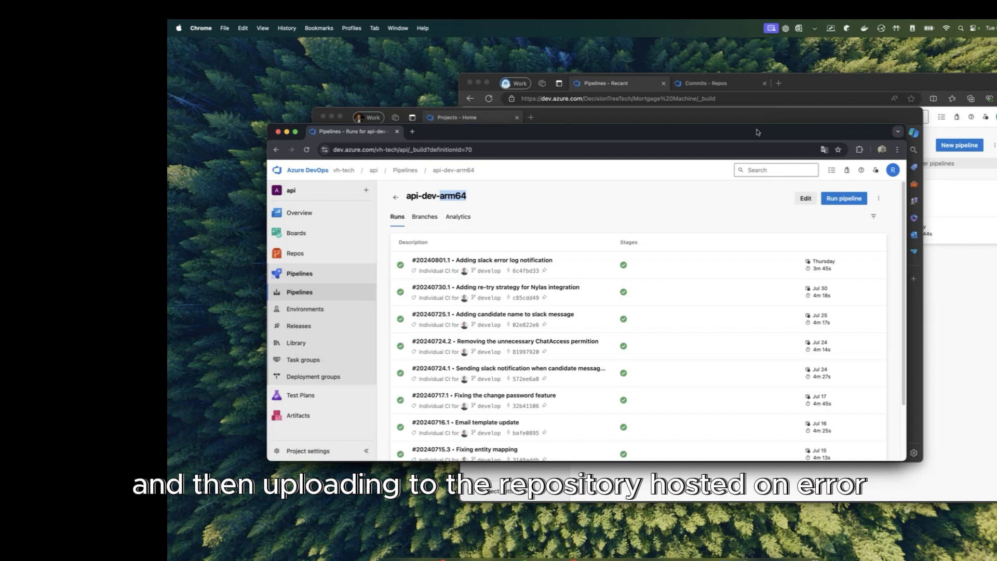
click(805, 199)
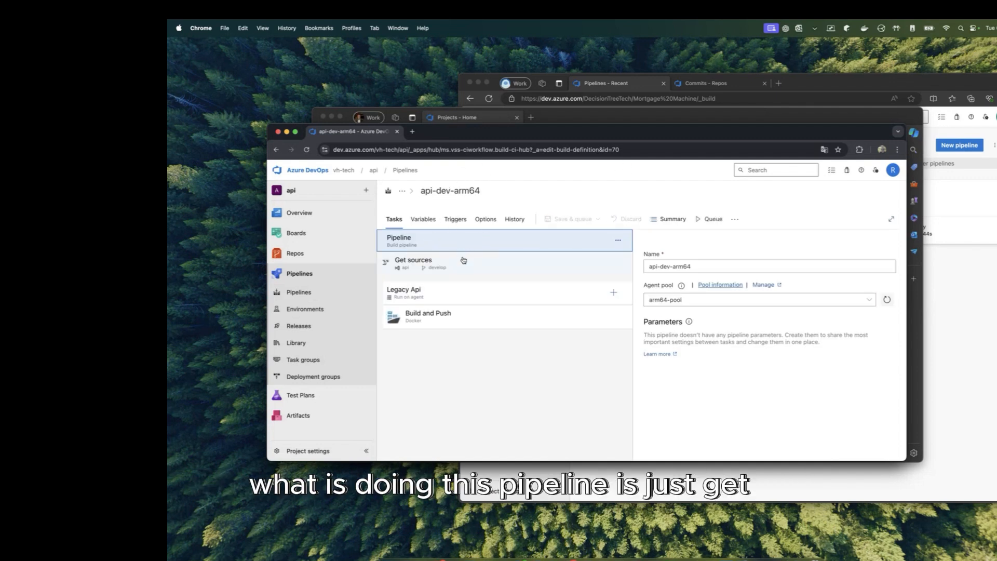
Step: Review the Get sources repository settings and the Legacy Api agent job's pool, parallelism and timeouts
click(447, 291)
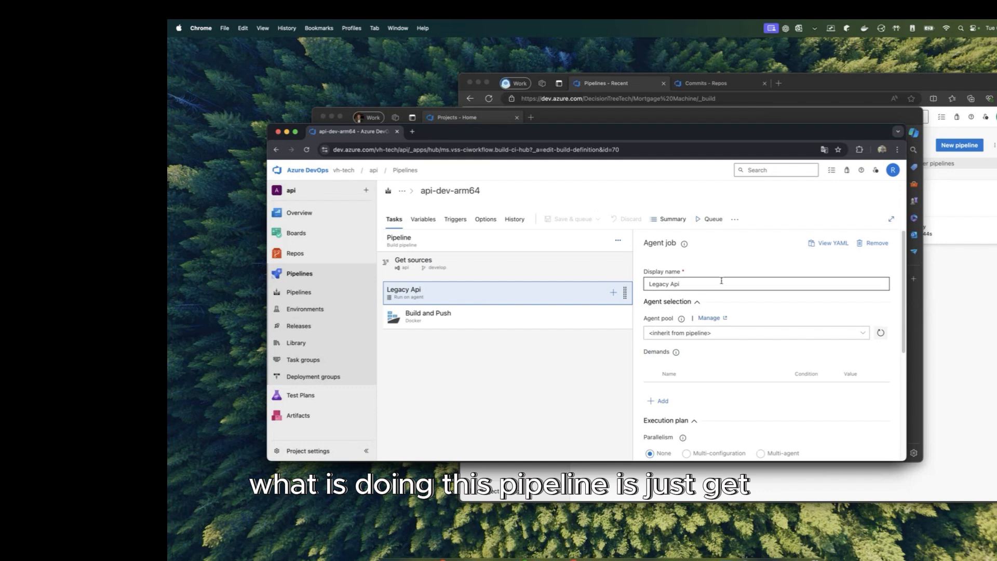
click(541, 264)
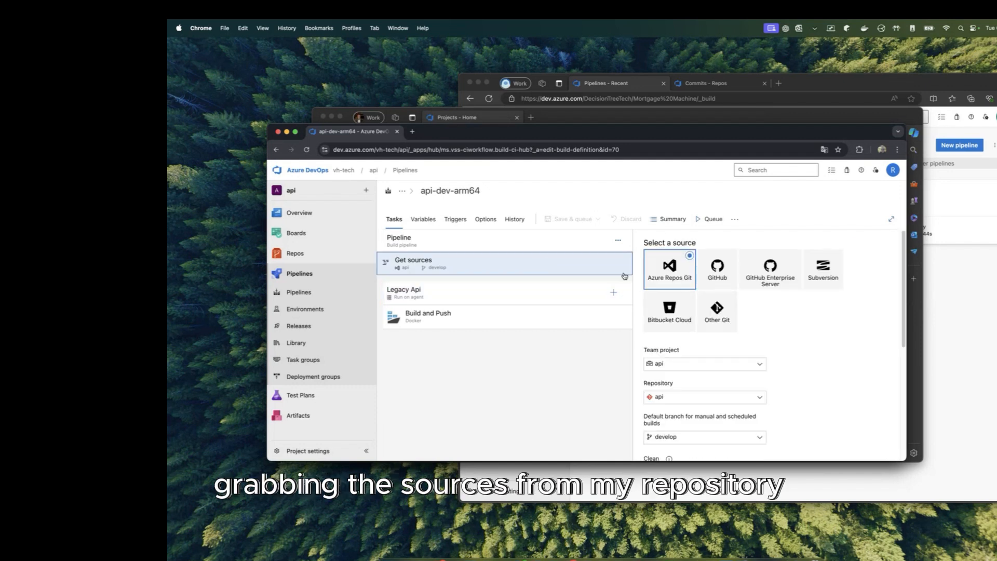
scroll(704, 293, down, 1)
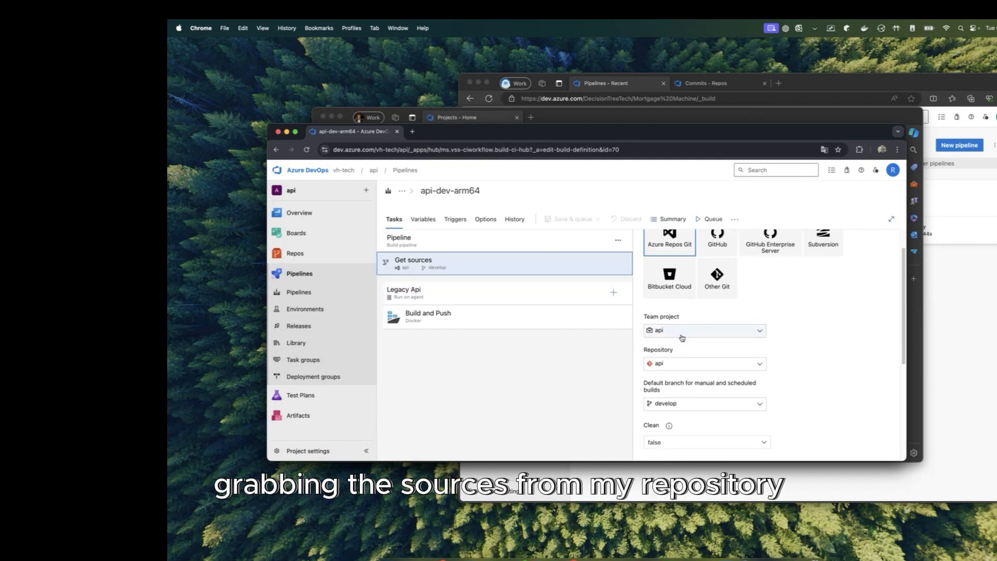
scroll(699, 375, down, 1)
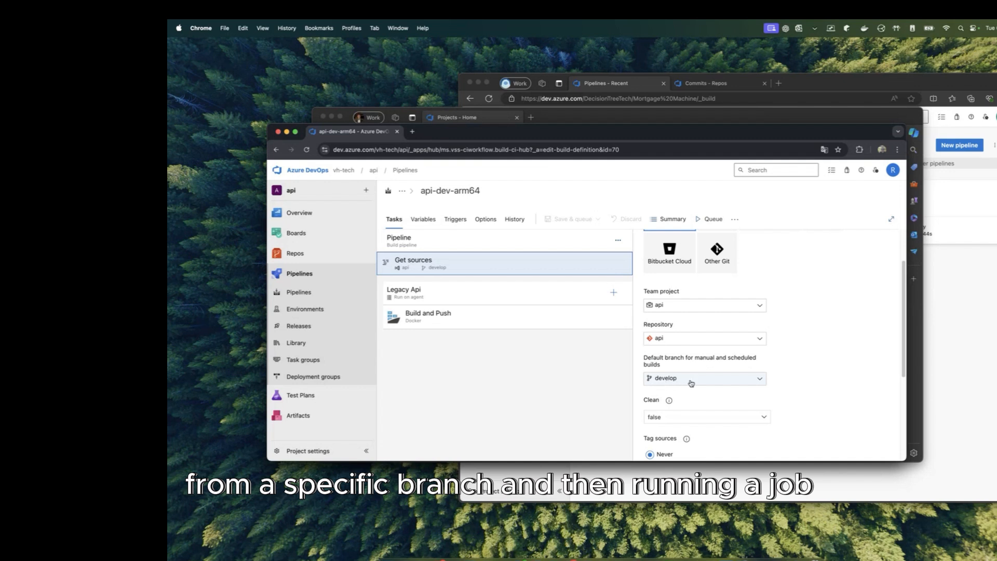
scroll(694, 380, down, 5)
click(458, 304)
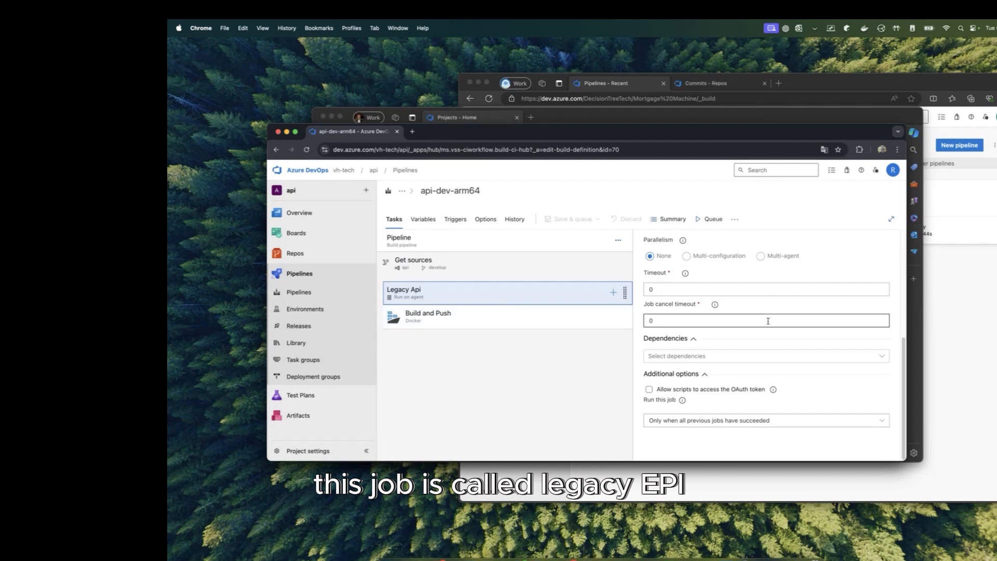
scroll(748, 262, up, 5)
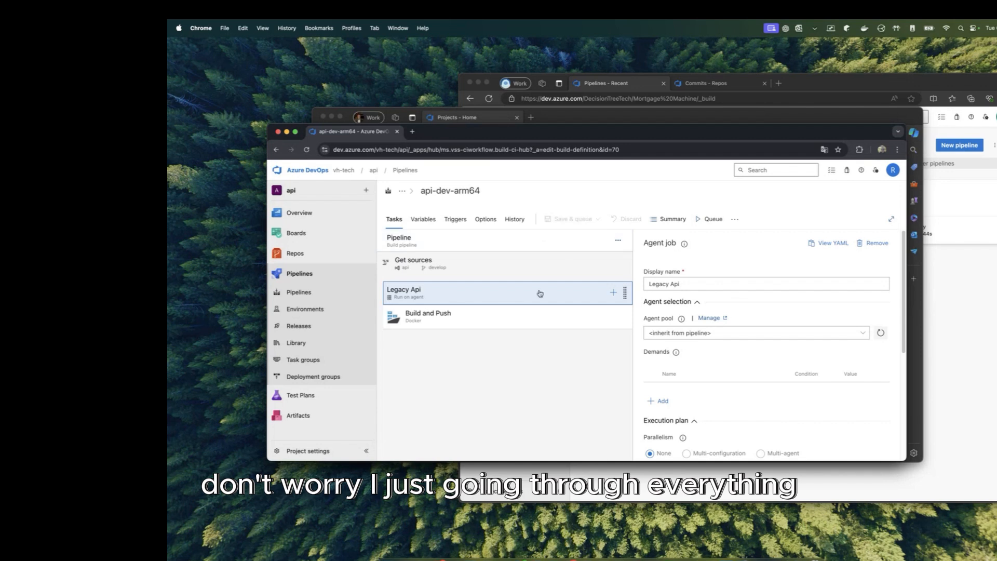
Step: Show the Build and Push task settings and highlight the Dockerfile path **/LegacyAPI.Dockerfile
click(483, 316)
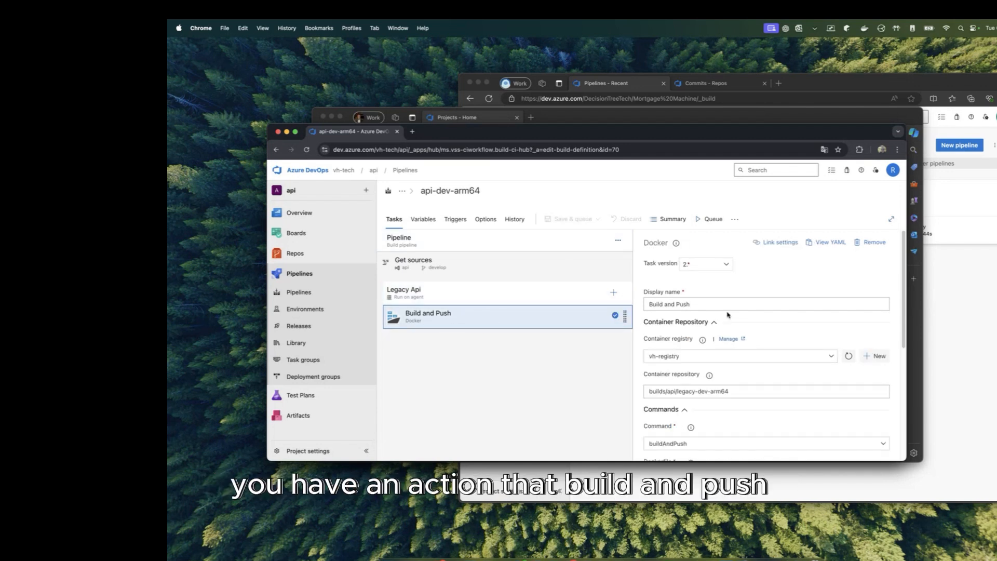
scroll(730, 308, down, 2)
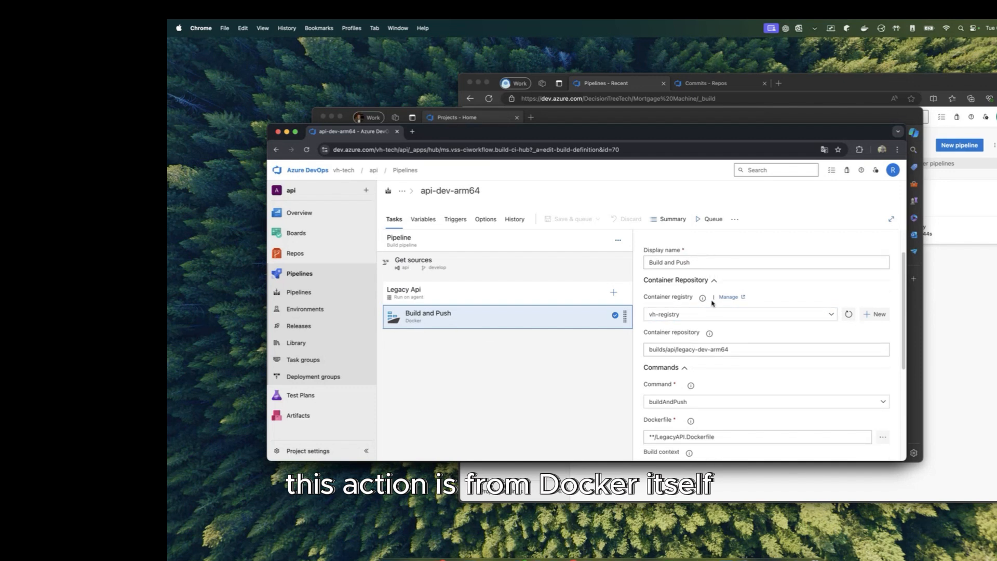
scroll(711, 303, down, 2)
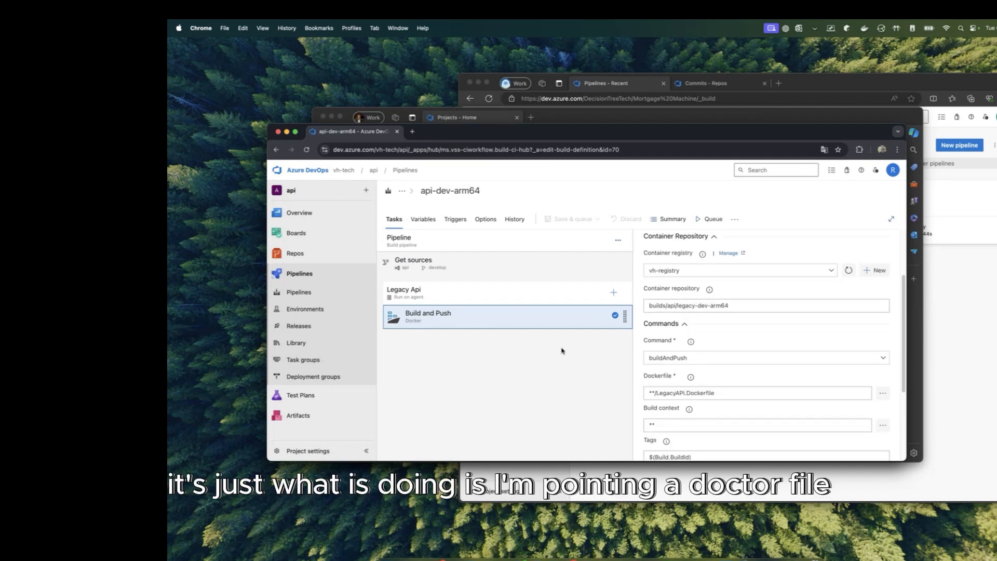
drag(726, 392, 622, 391)
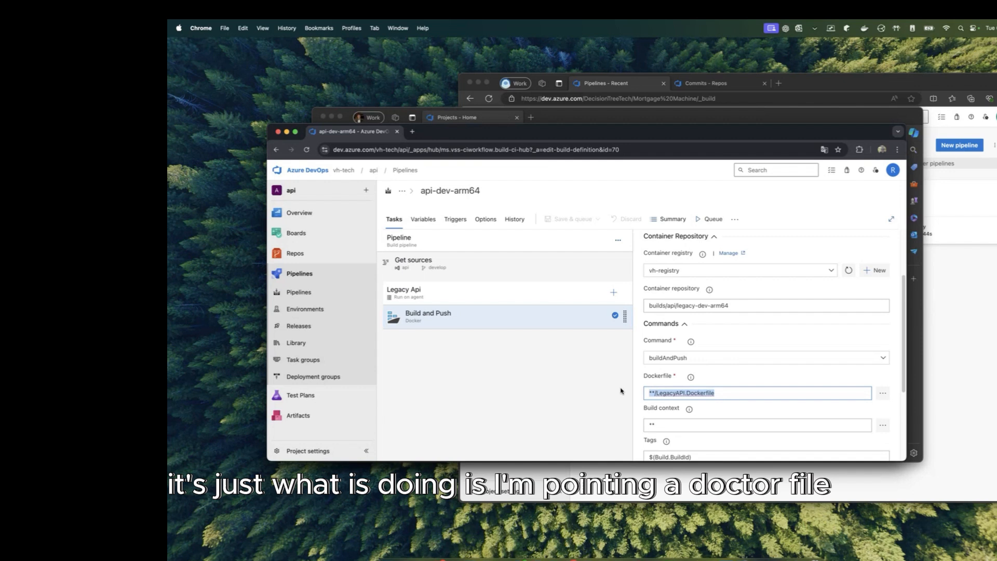
double_click(712, 393)
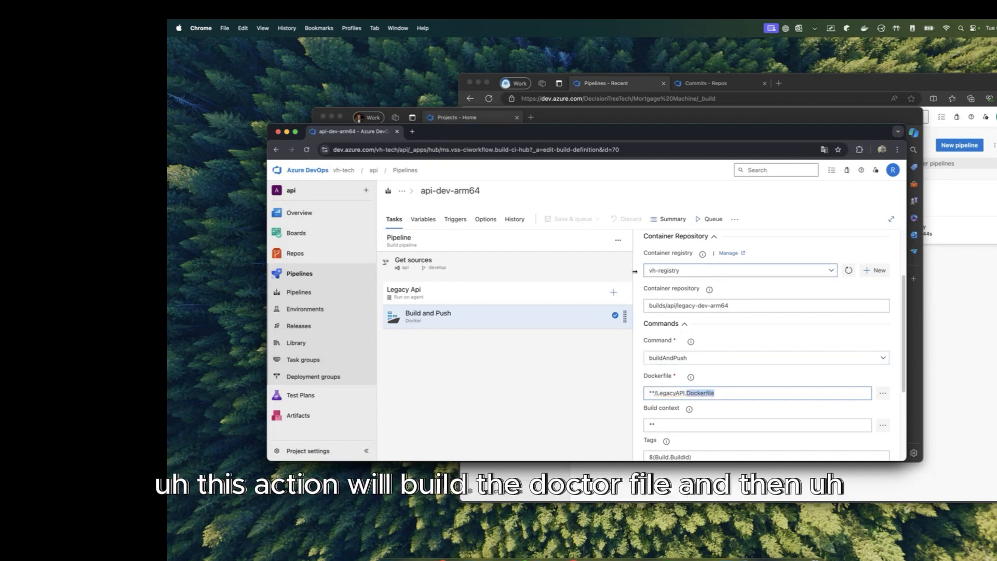
drag(734, 393, 608, 393)
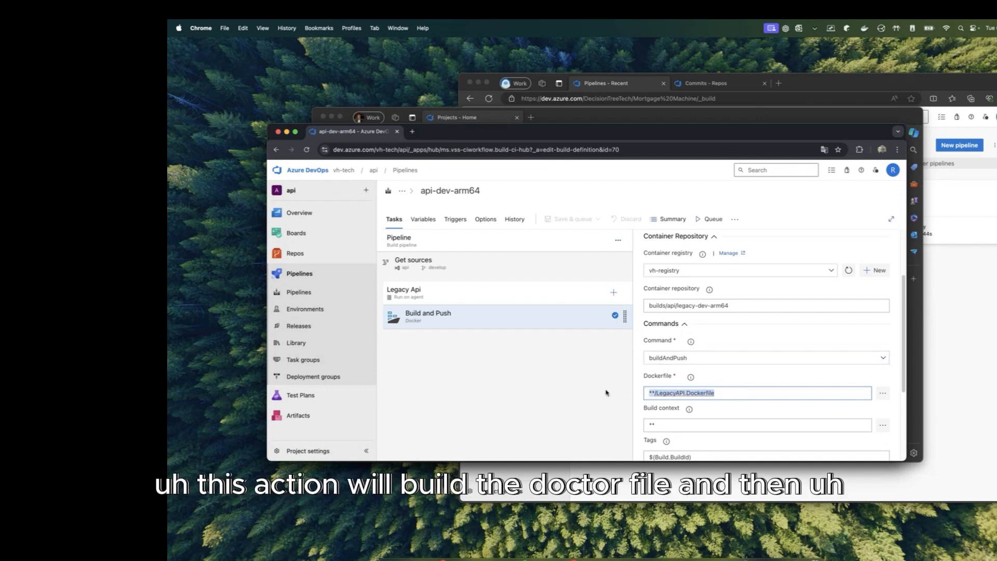
Step: Highlight the container repository builds/api/legacy-dev-arm64 and the vh-registry container registry
click(736, 304)
drag(737, 304, 605, 306)
scroll(665, 265, down, 1)
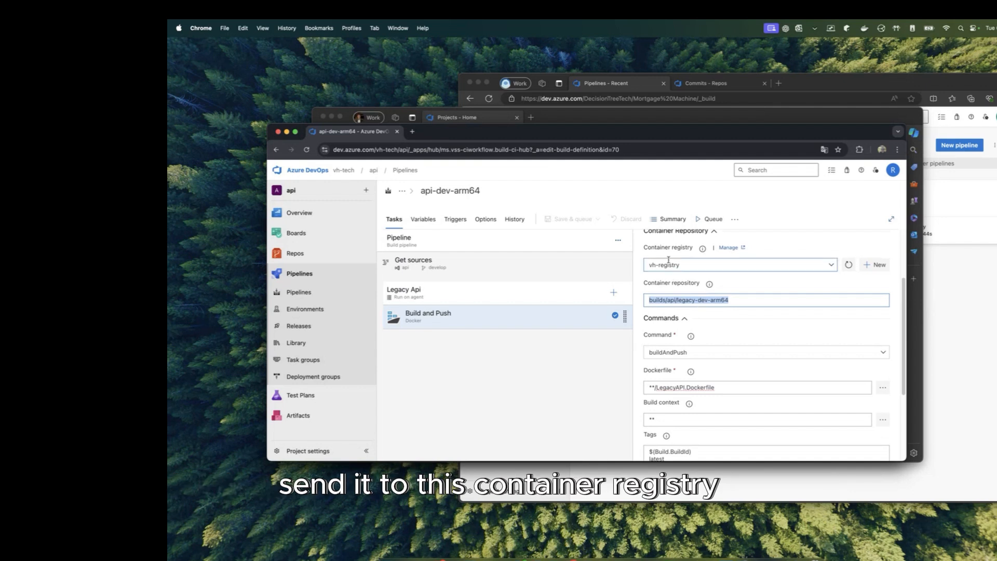
drag(683, 264, 638, 269)
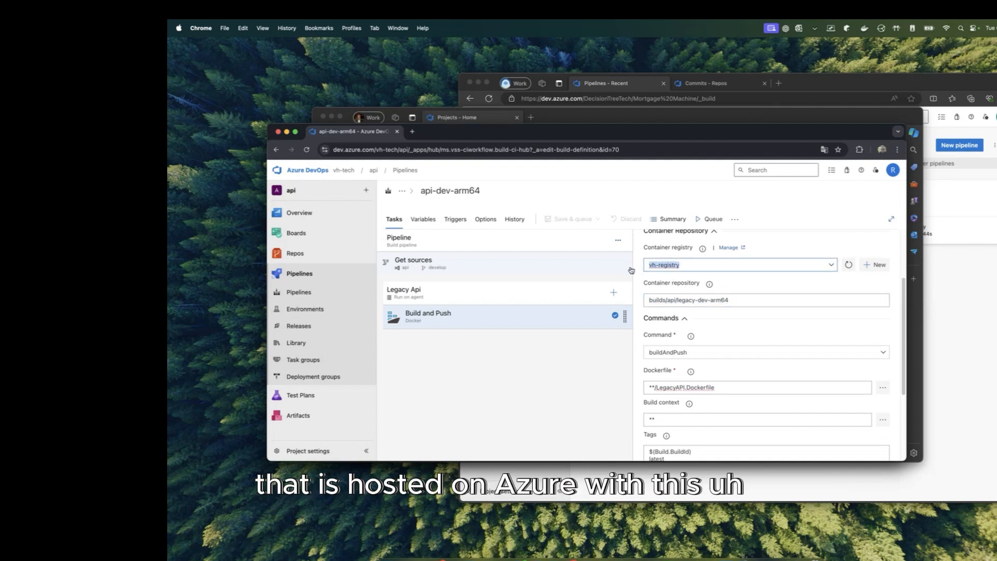
drag(748, 301, 647, 302)
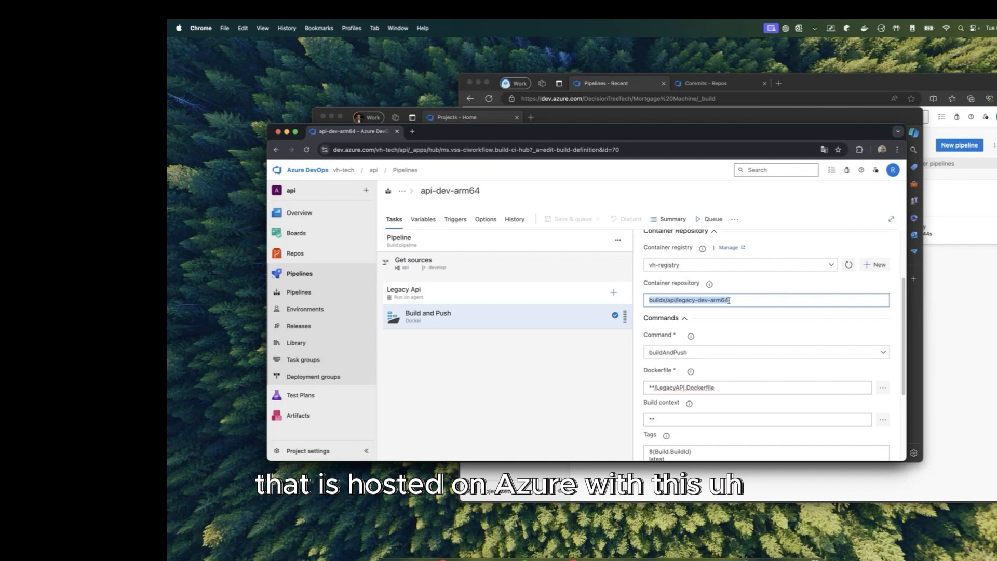
click(687, 301)
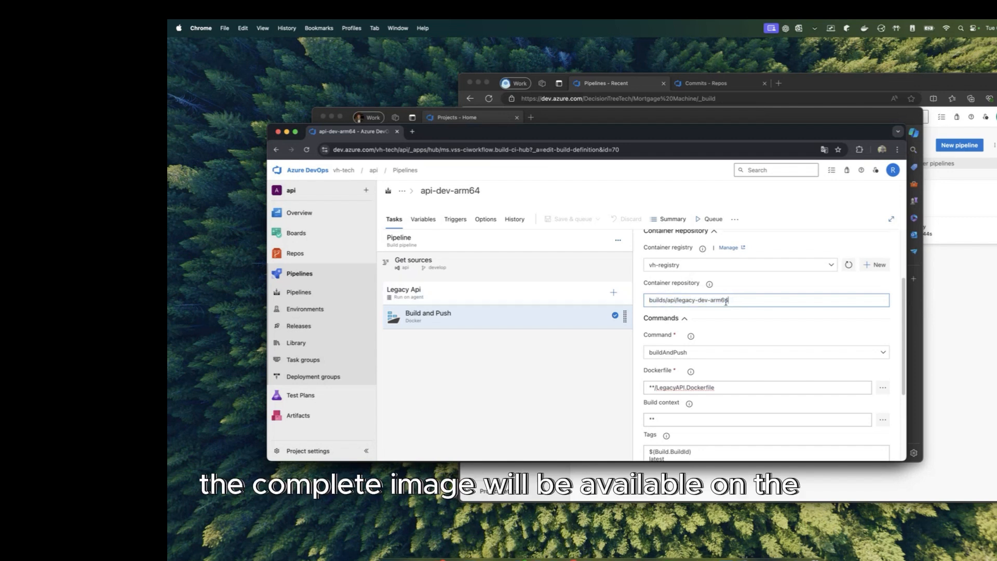
drag(728, 300, 640, 306)
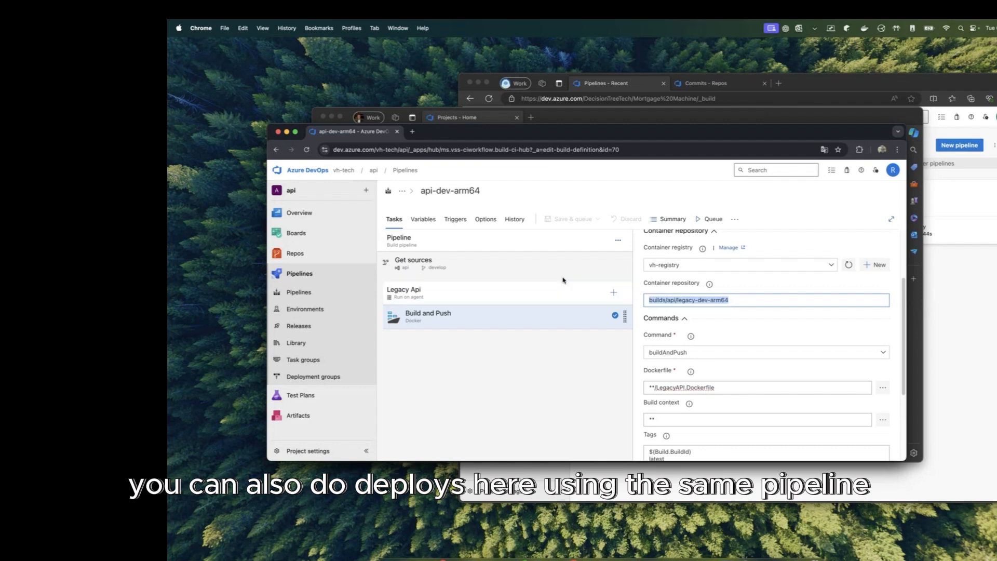
click(522, 376)
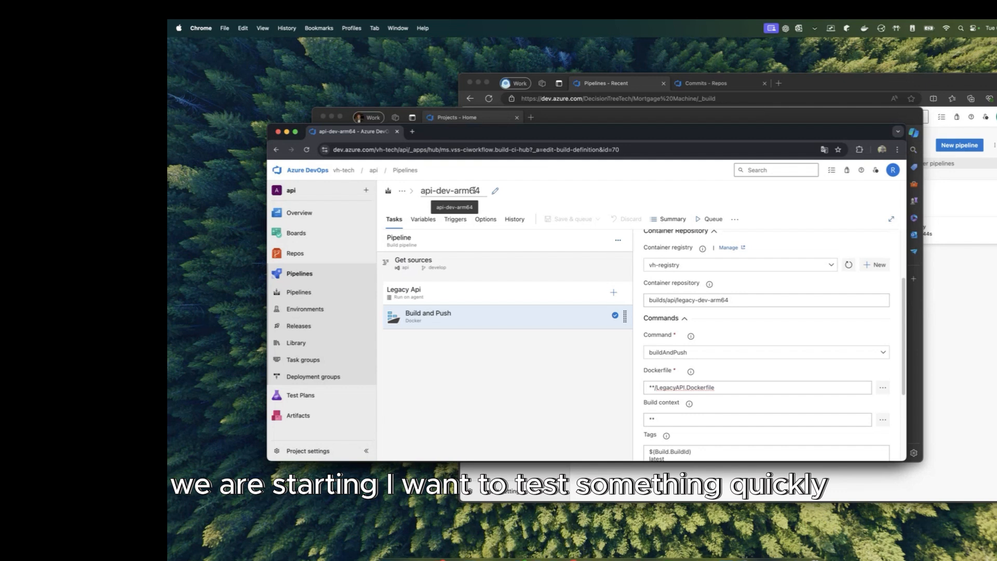
Step: Add a new agent job after Build and Push containing a Deploy to Kubernetes task
click(618, 242)
click(634, 254)
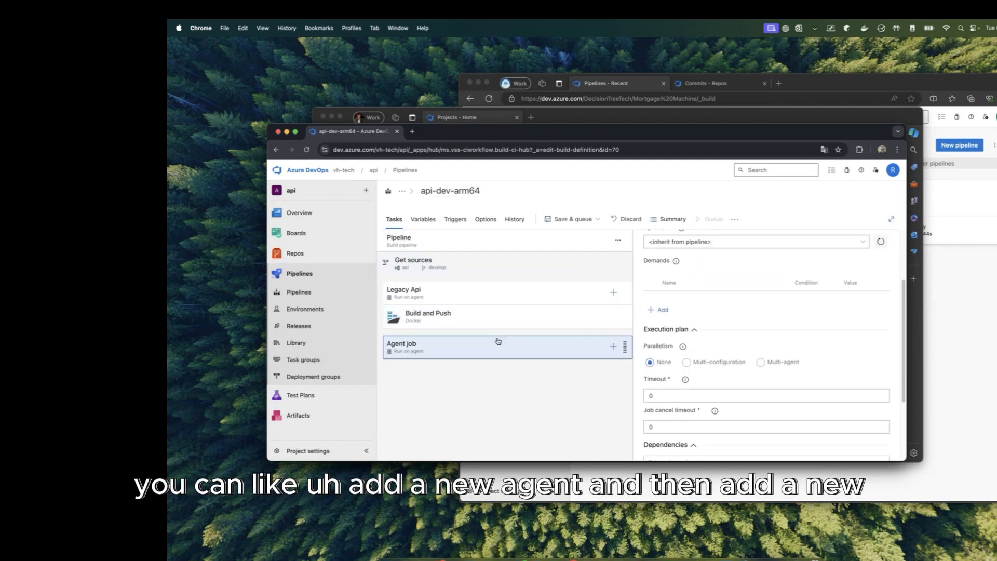
click(613, 346)
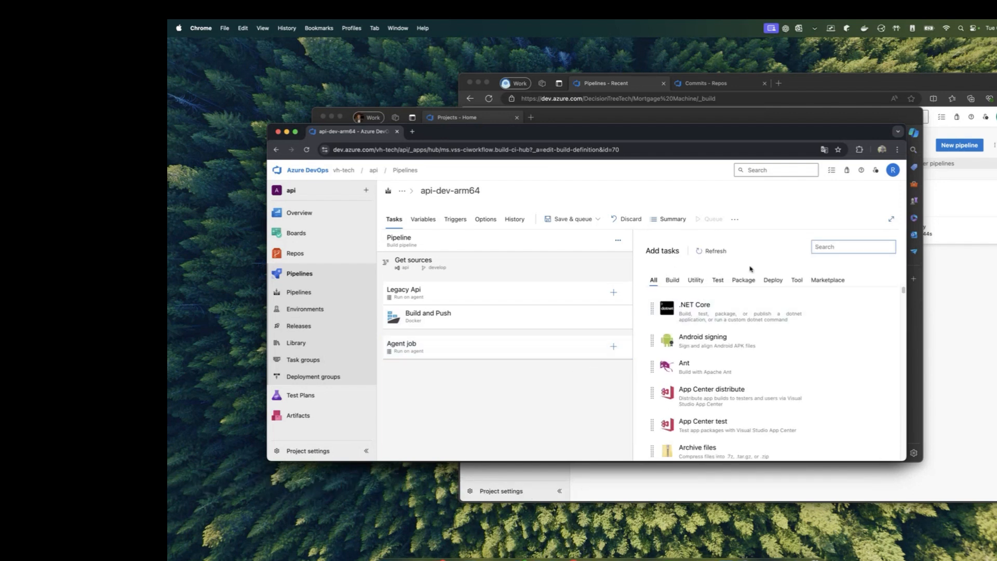
mouse_move(683, 314)
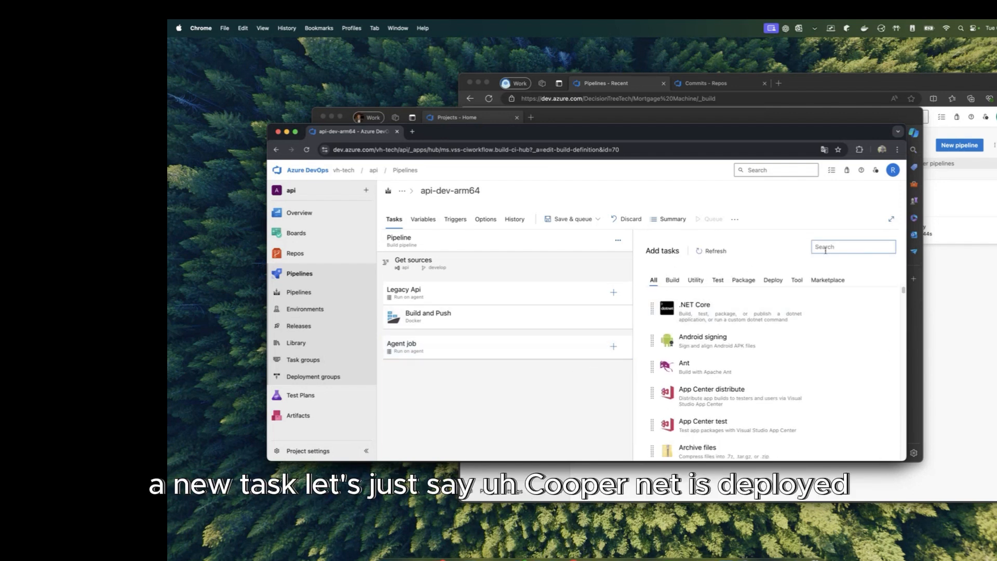
text(k)
mouse_move(832, 318)
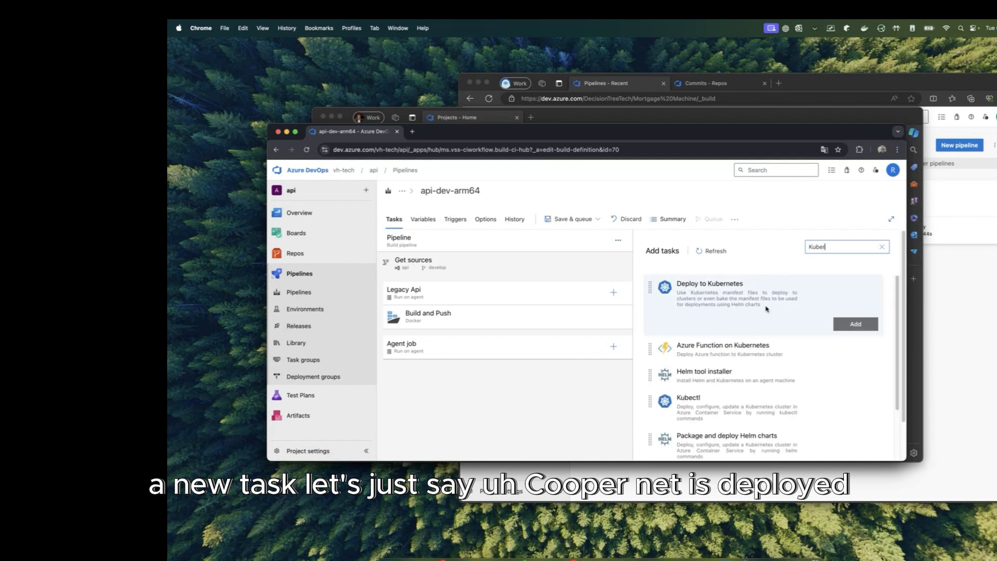
click(860, 324)
click(536, 373)
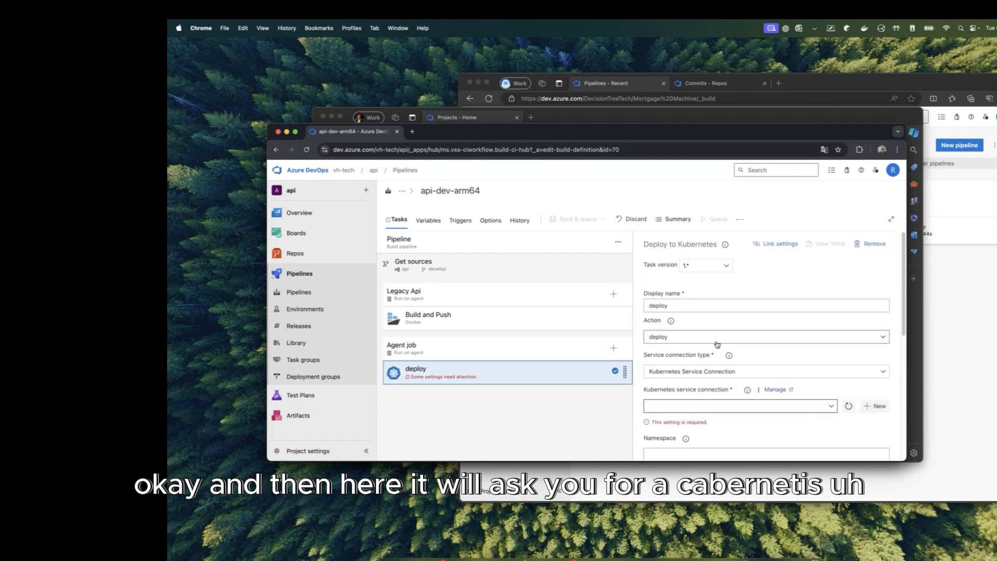
click(829, 405)
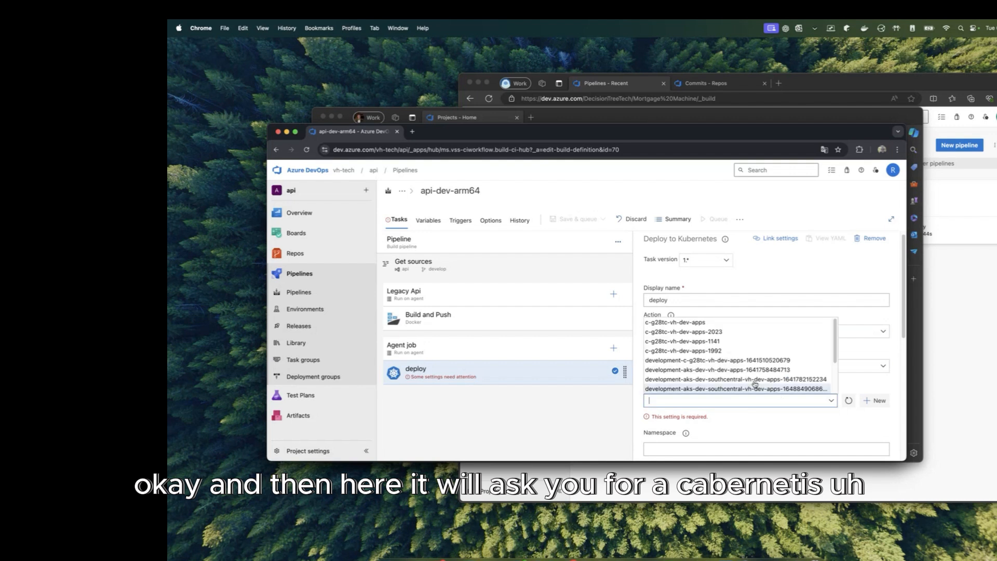
scroll(751, 366, down, 2)
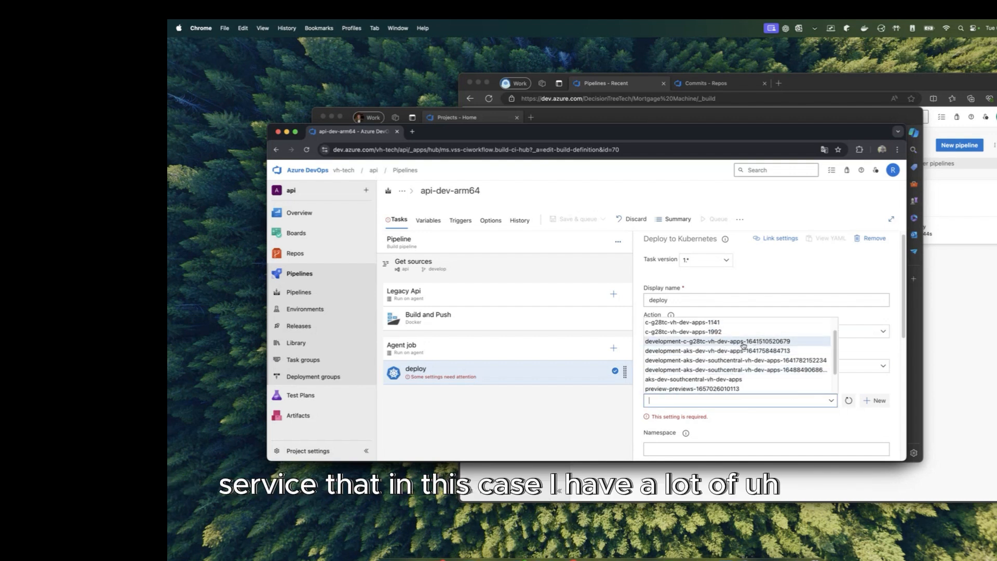
click(727, 350)
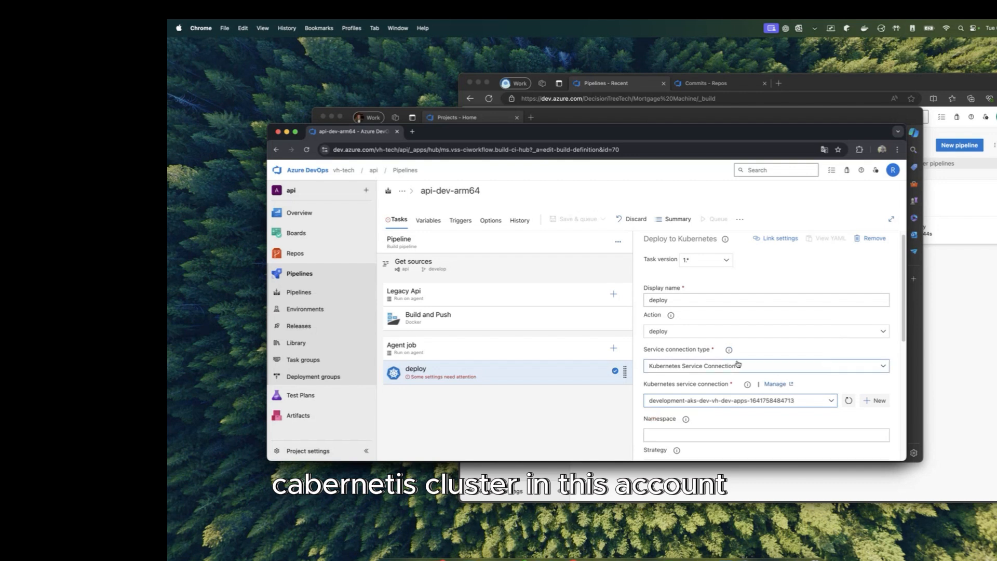
scroll(727, 388, down, 1)
scroll(727, 389, down, 5)
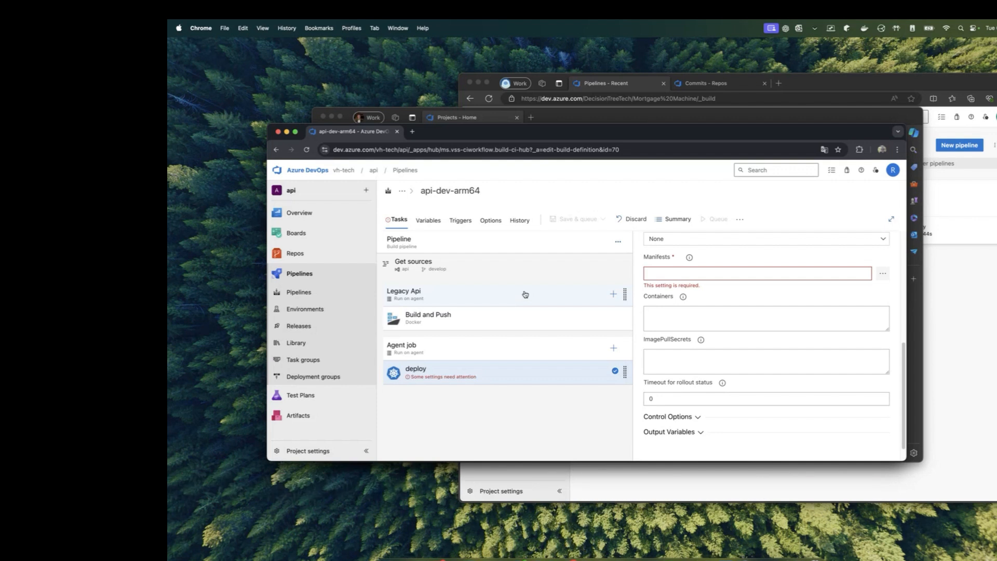
click(530, 352)
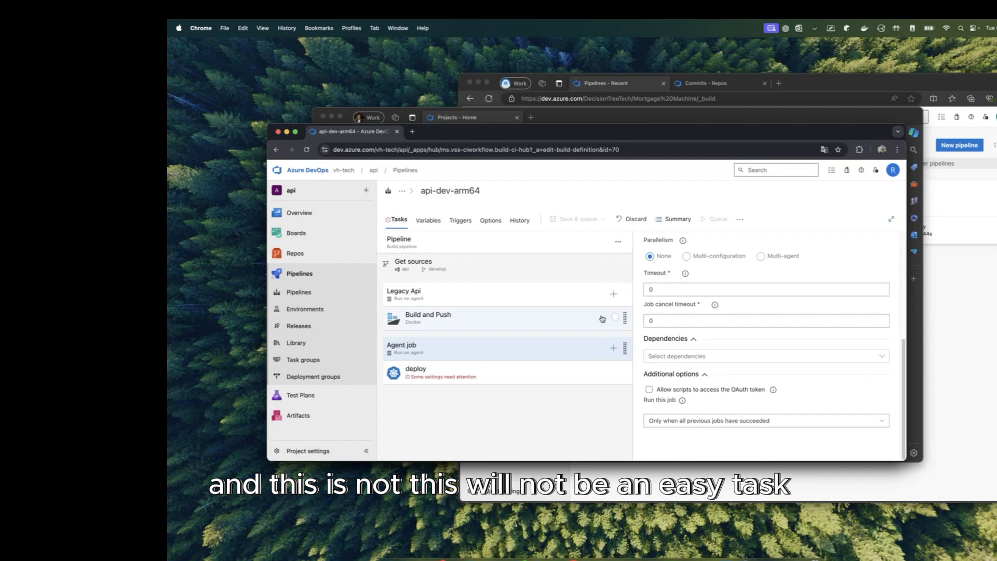
click(306, 298)
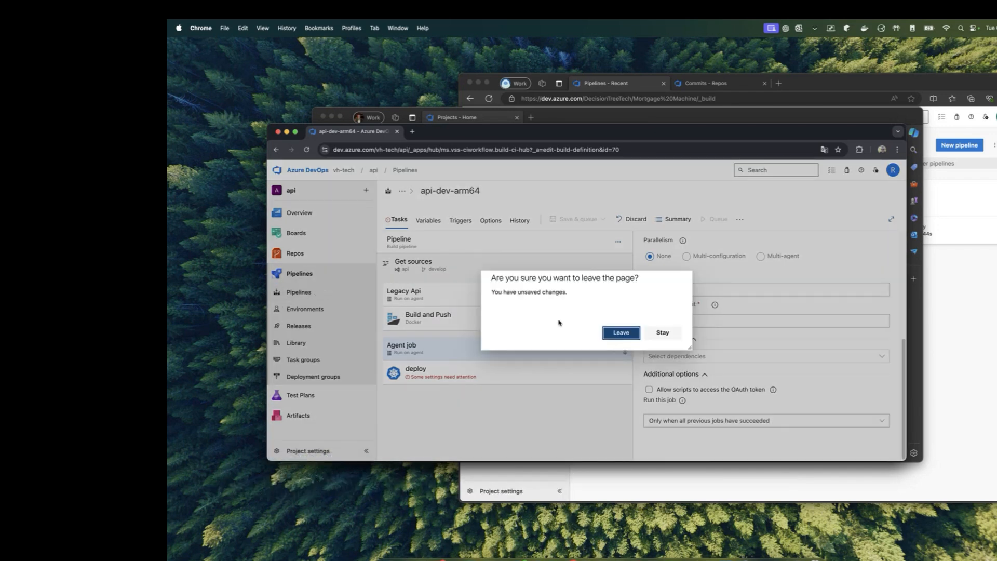
Step: Leave the unsaved pipeline and open the Api dev release pipeline from Releases for editing
click(619, 333)
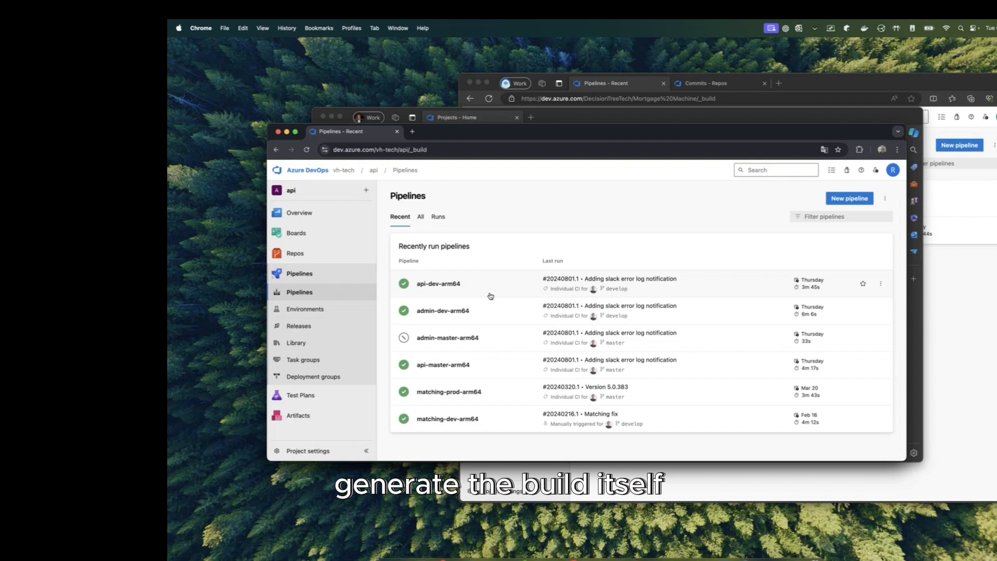
click(323, 329)
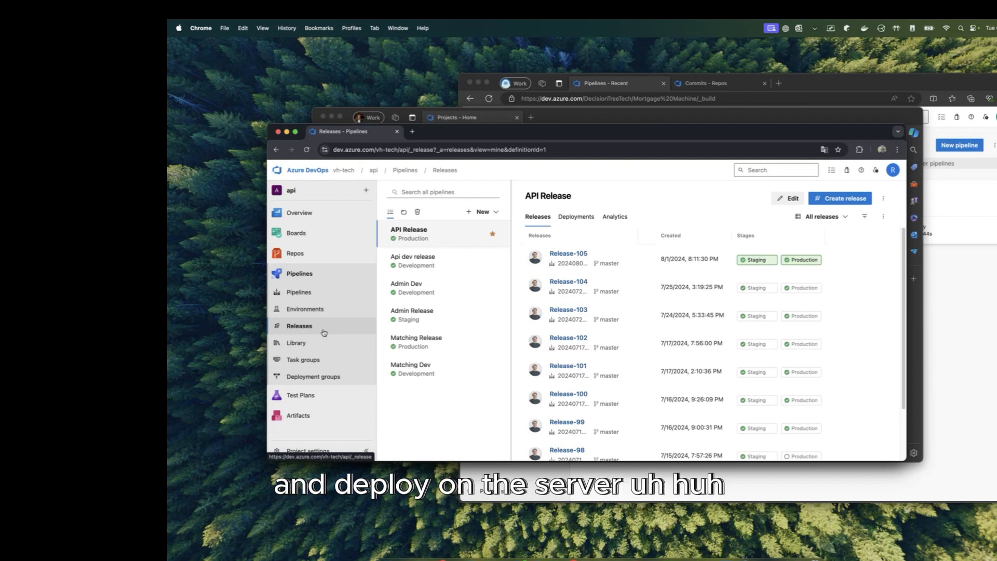
click(312, 292)
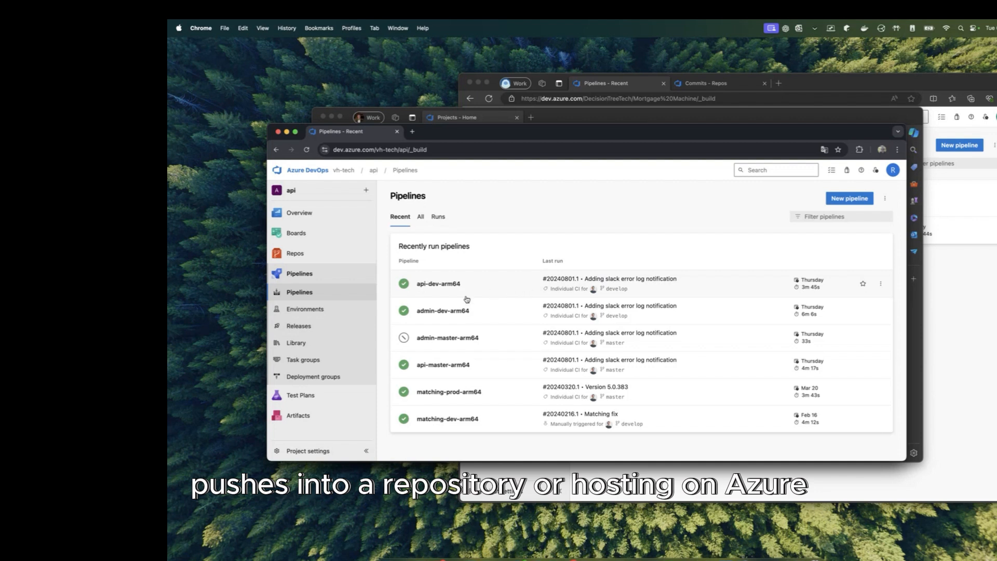
click(299, 326)
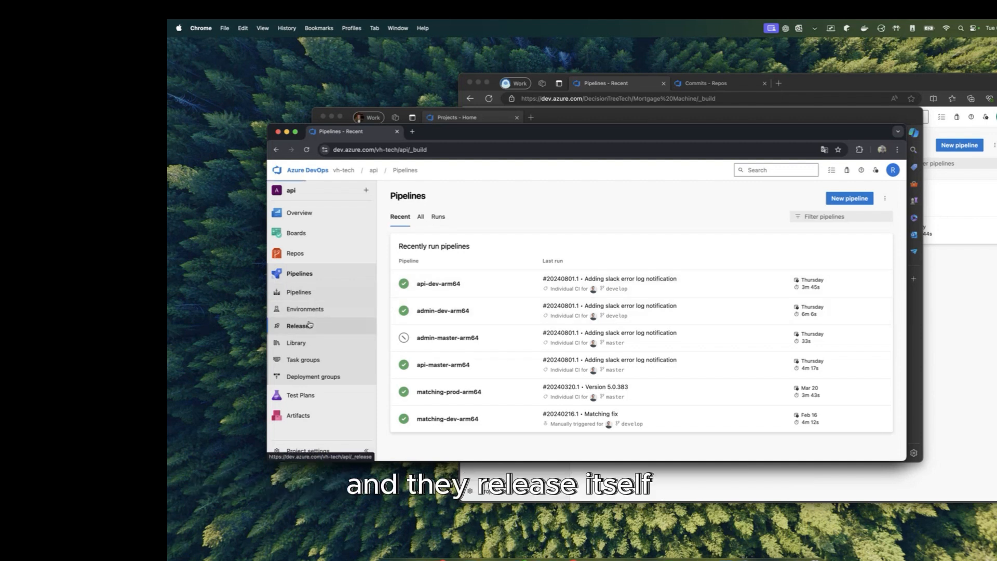
click(430, 264)
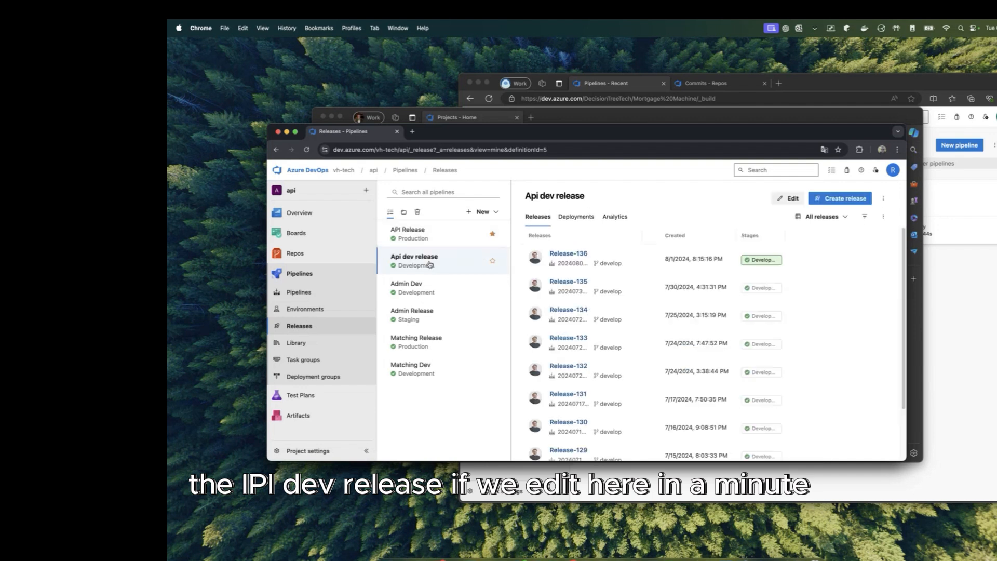
click(779, 200)
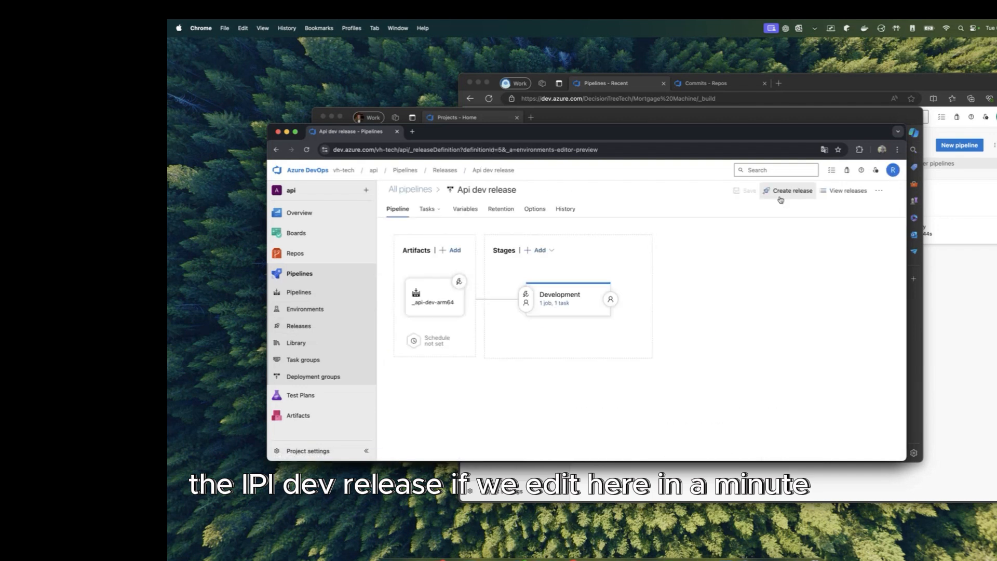
Step: Check the _api-dev-arm64 artifact's continuous deployment trigger and open the Development stage's tasks
click(448, 288)
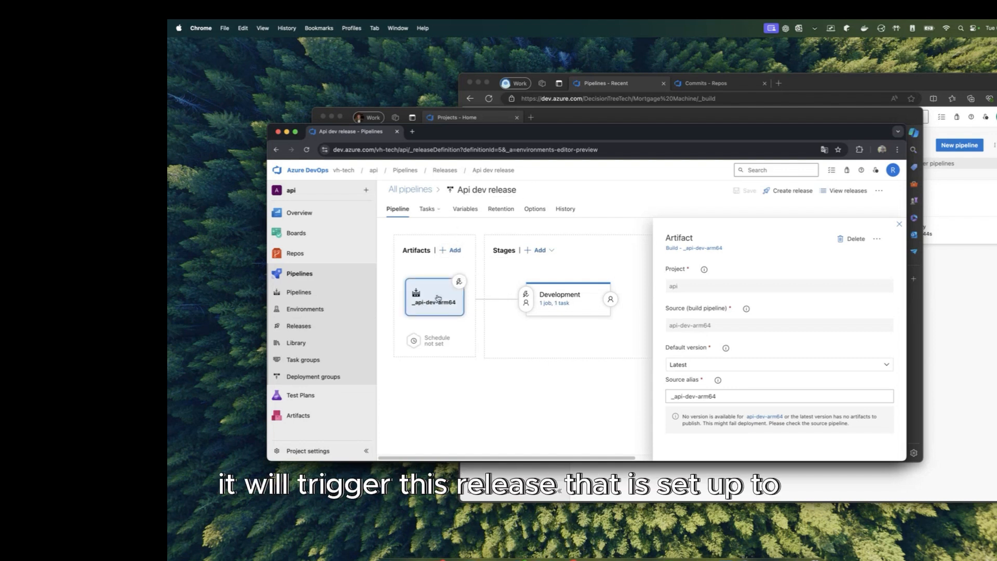
click(459, 281)
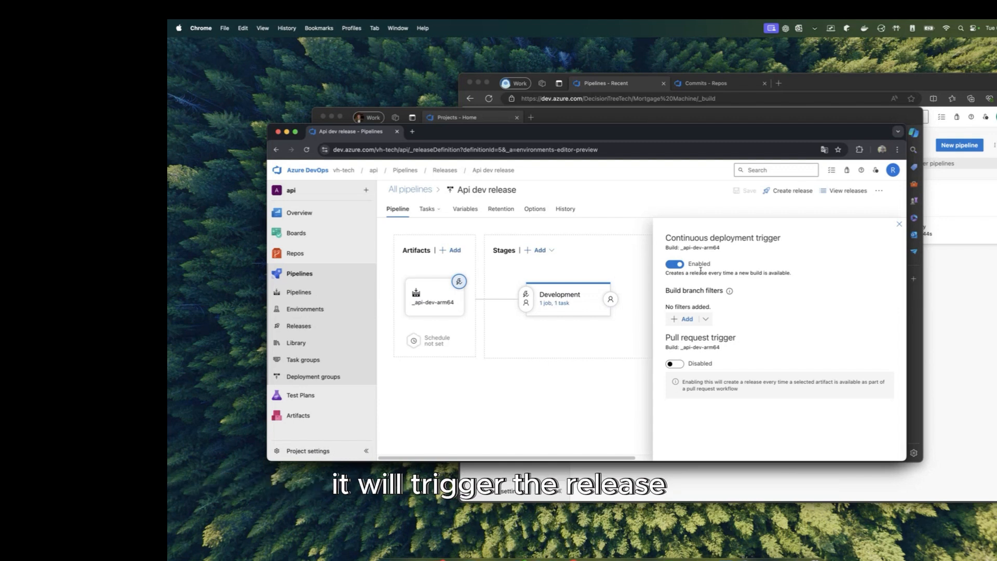
mouse_move(556, 302)
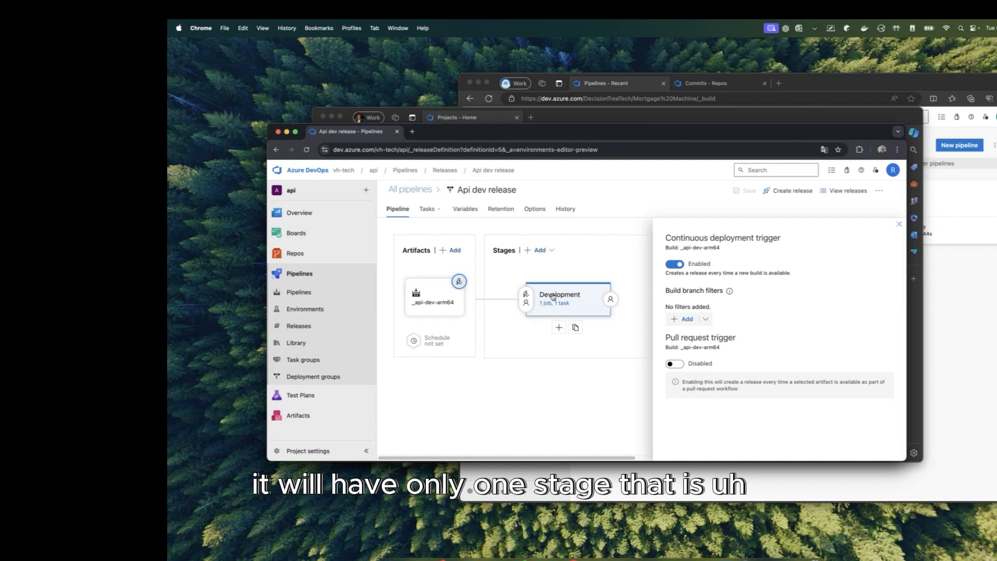
click(551, 304)
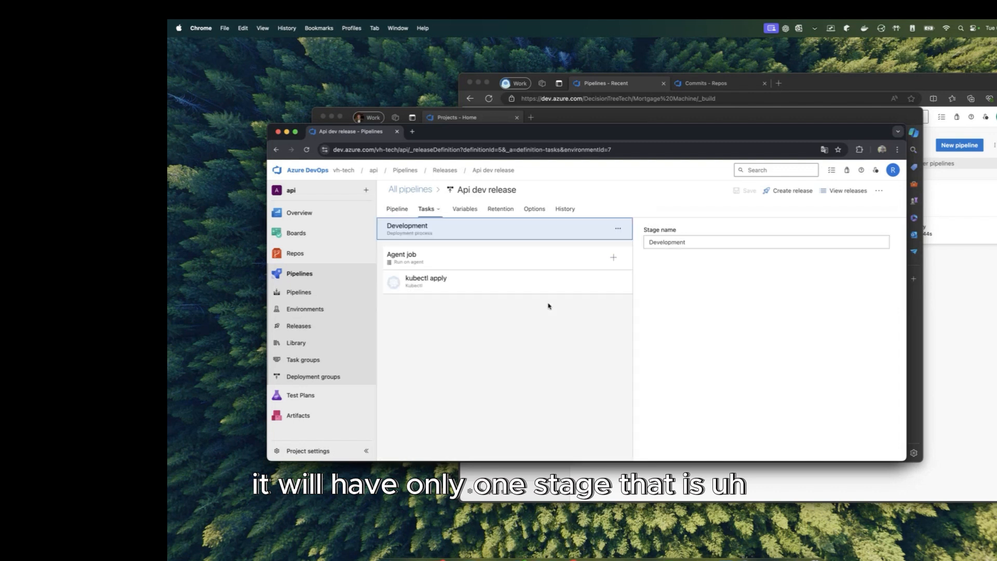
Step: Inspect the release agent job and scroll through the kubectl apply task's inline configuration
click(517, 259)
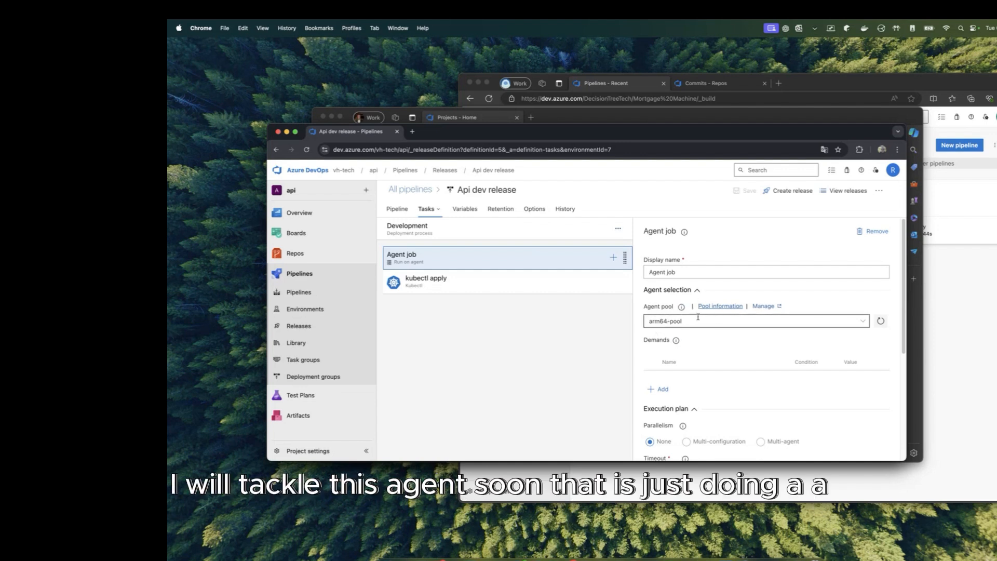
click(443, 288)
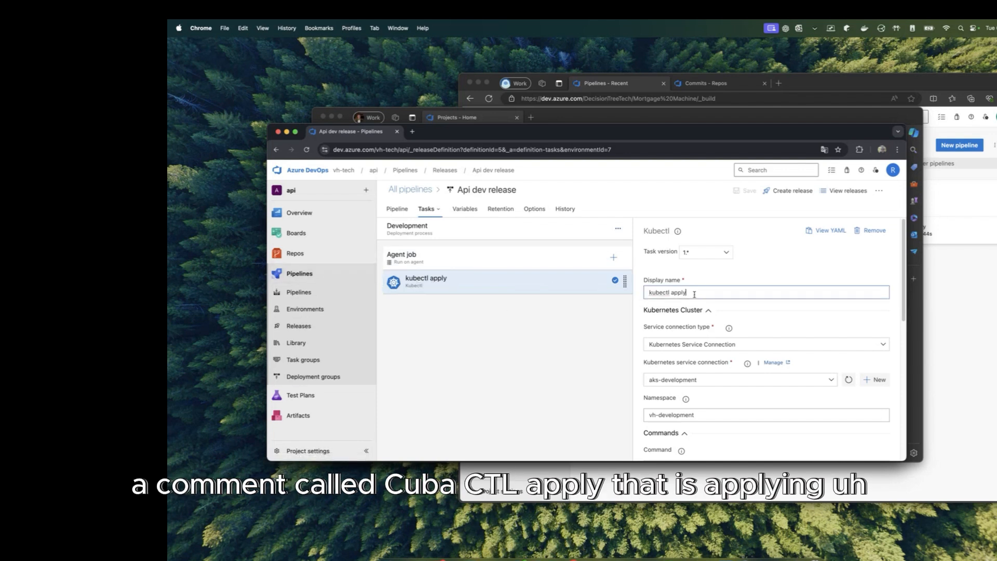
drag(694, 294, 645, 294)
scroll(724, 293, down, 3)
scroll(724, 294, down, 3)
scroll(738, 332, down, 8)
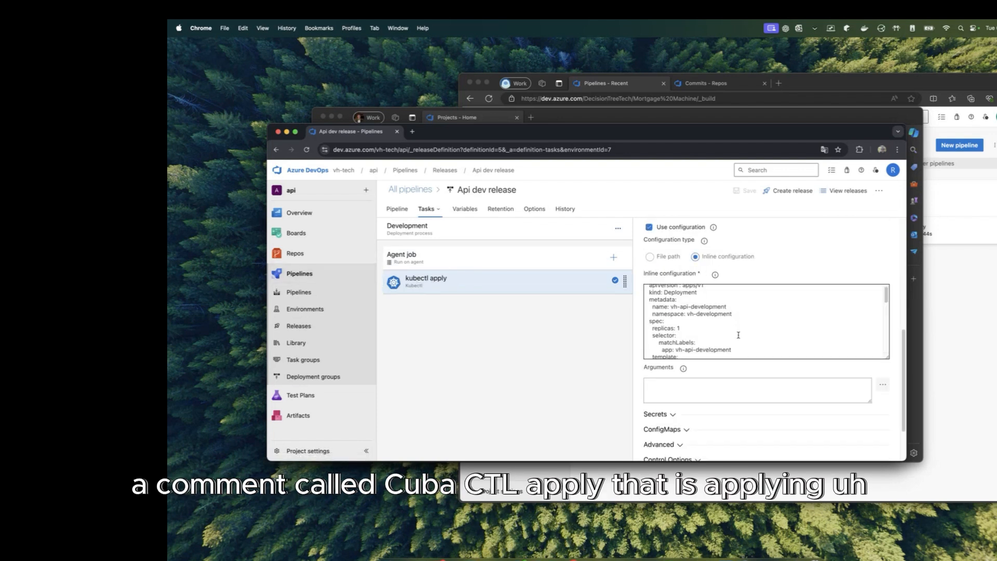
scroll(738, 336, down, 3)
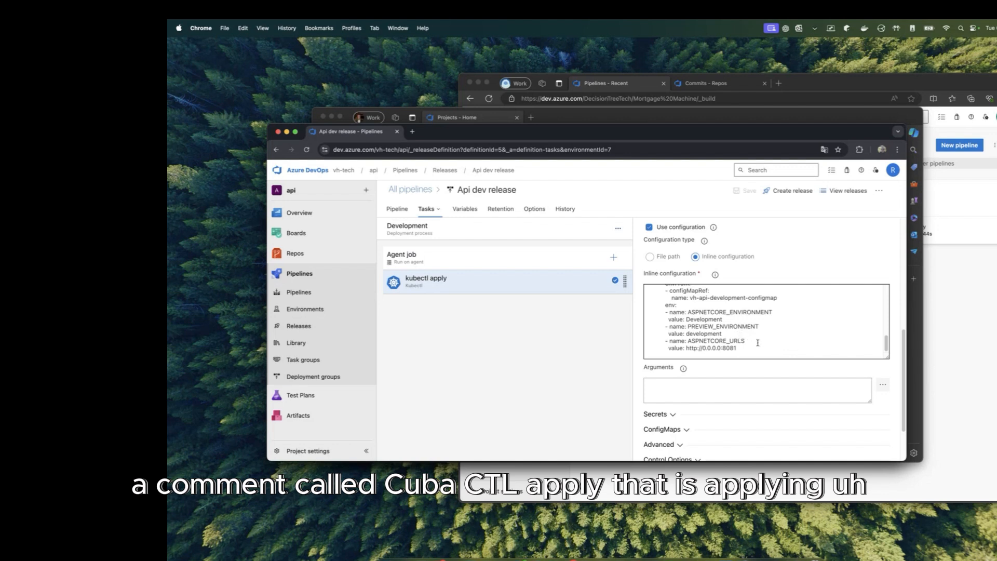
drag(758, 347, 653, 293)
scroll(693, 311, up, 3)
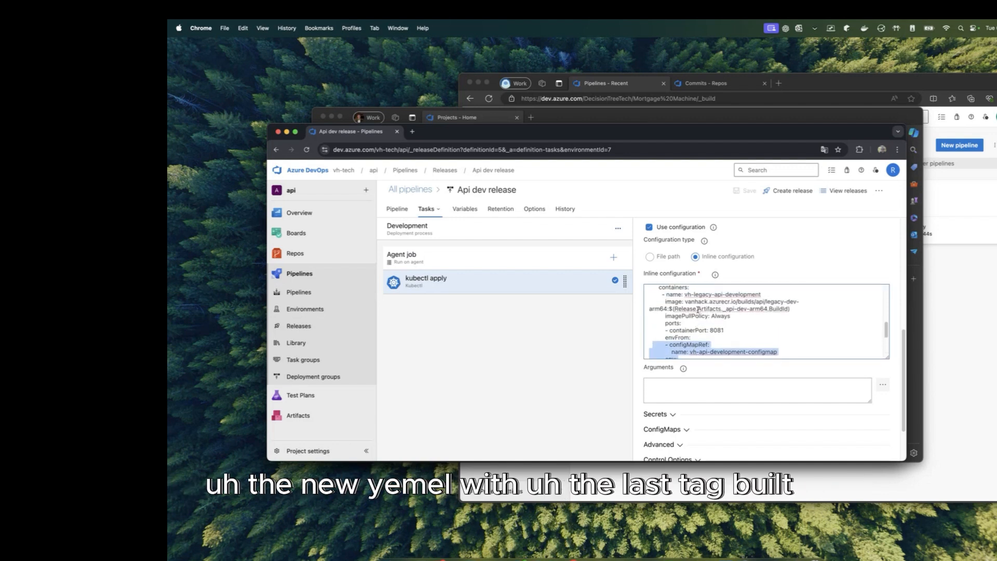
Step: Highlight the BuildId reference in the YAML image tag, then return to the Pipelines list
drag(791, 308, 671, 310)
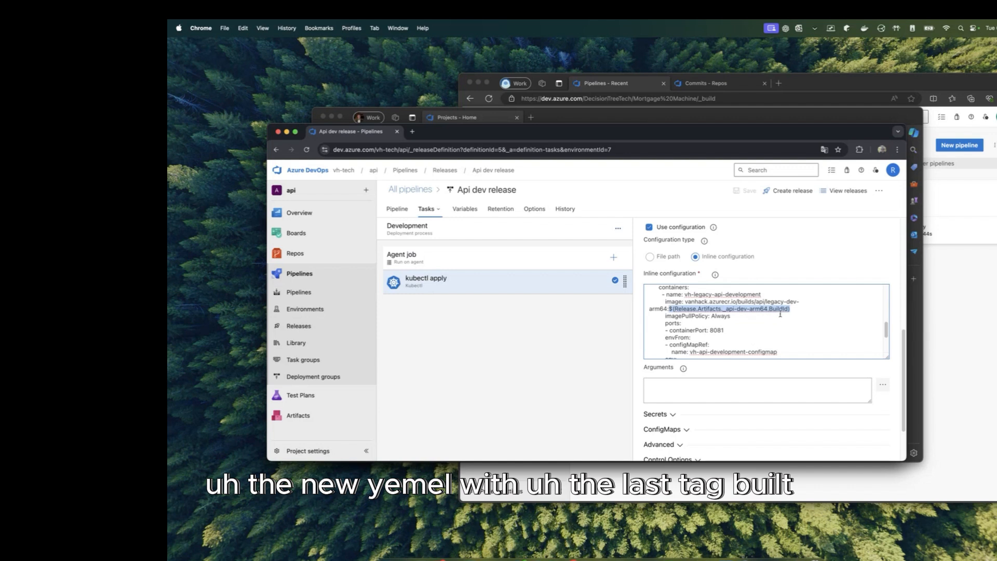
click(736, 328)
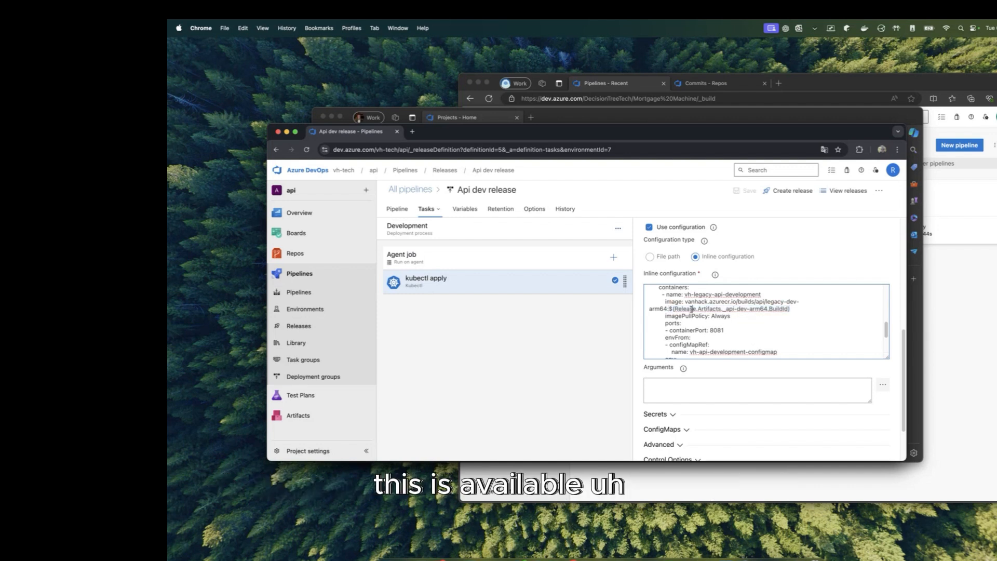
drag(681, 310, 750, 310)
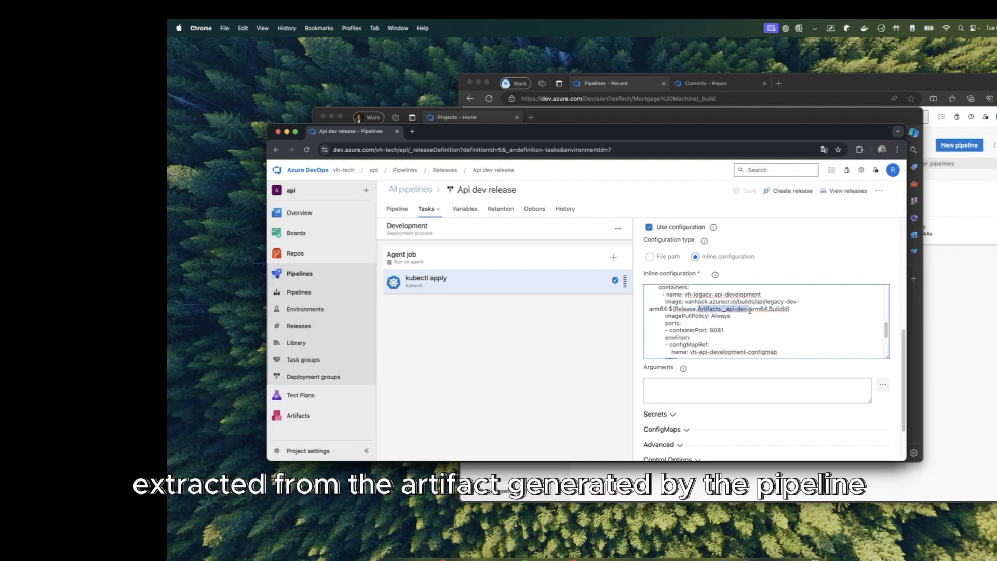
double_click(777, 309)
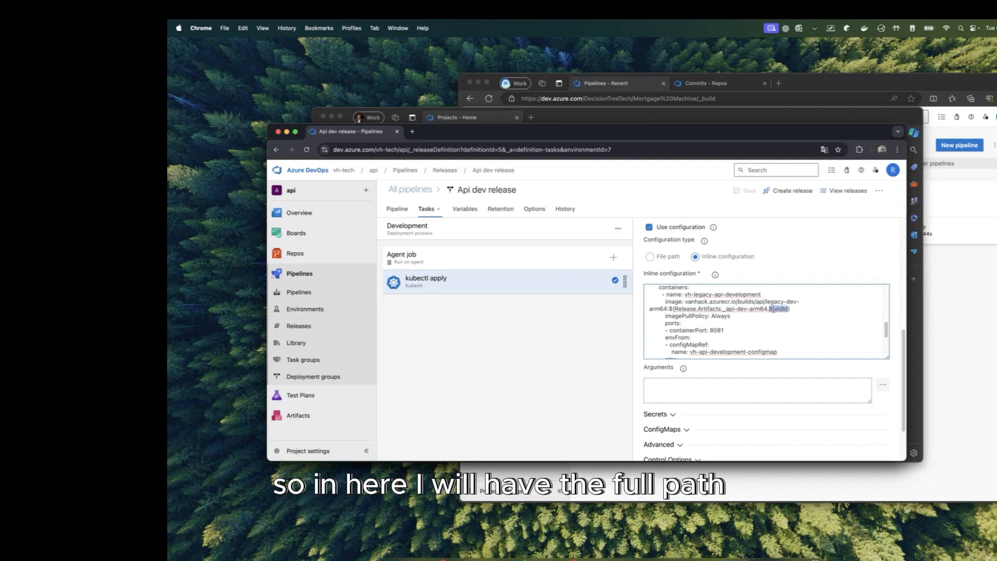
drag(797, 309, 651, 302)
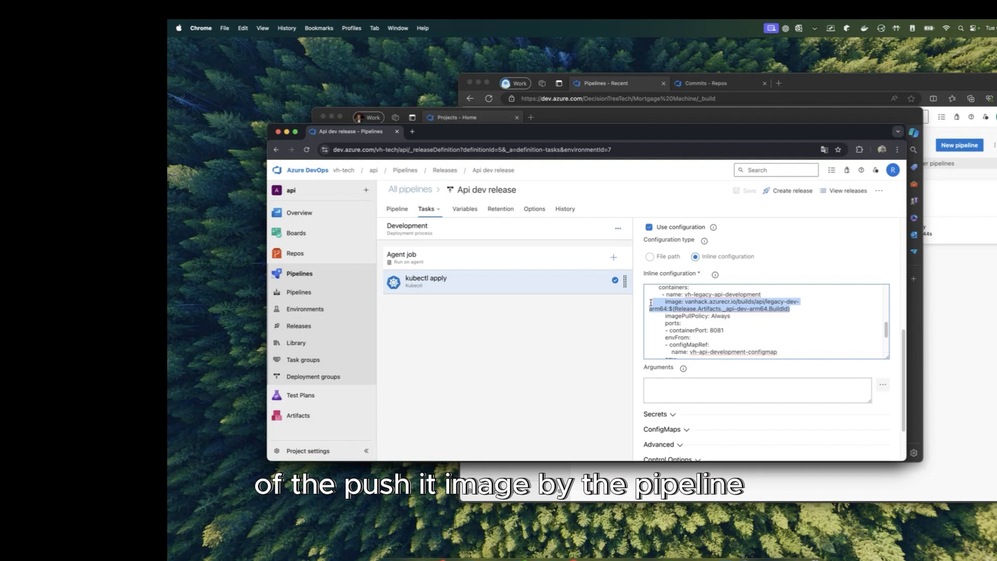
click(832, 318)
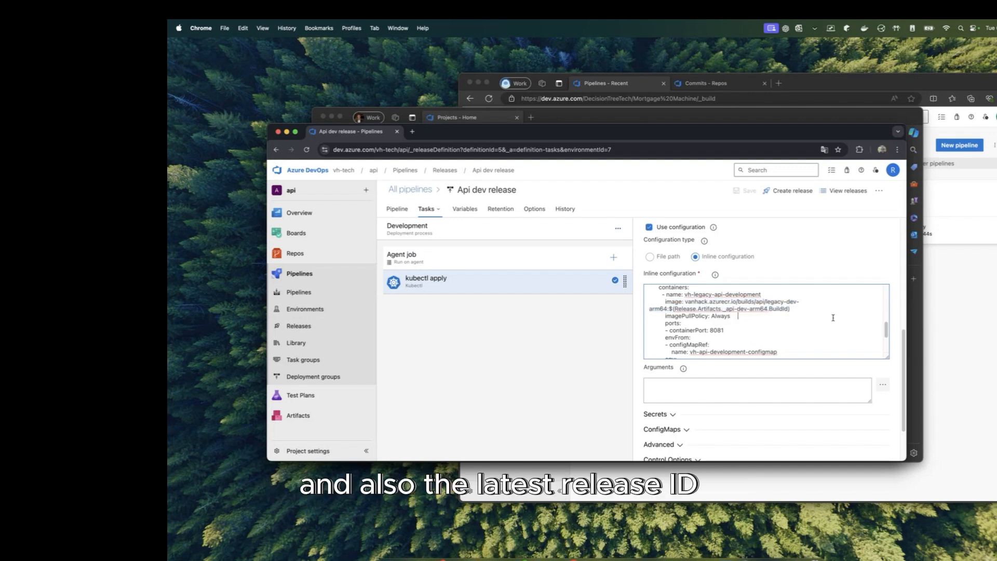
drag(809, 311, 670, 309)
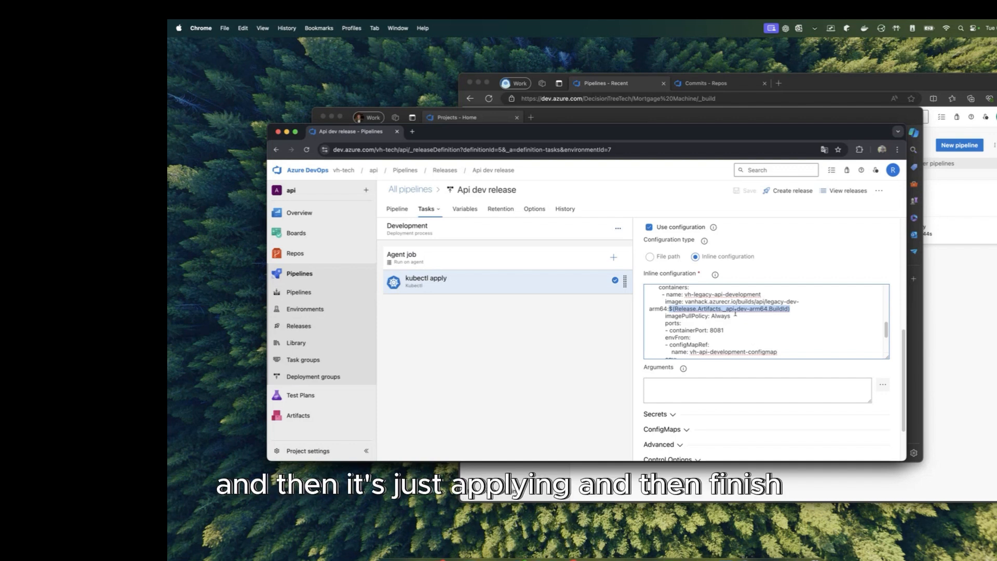
scroll(736, 313, down, 3)
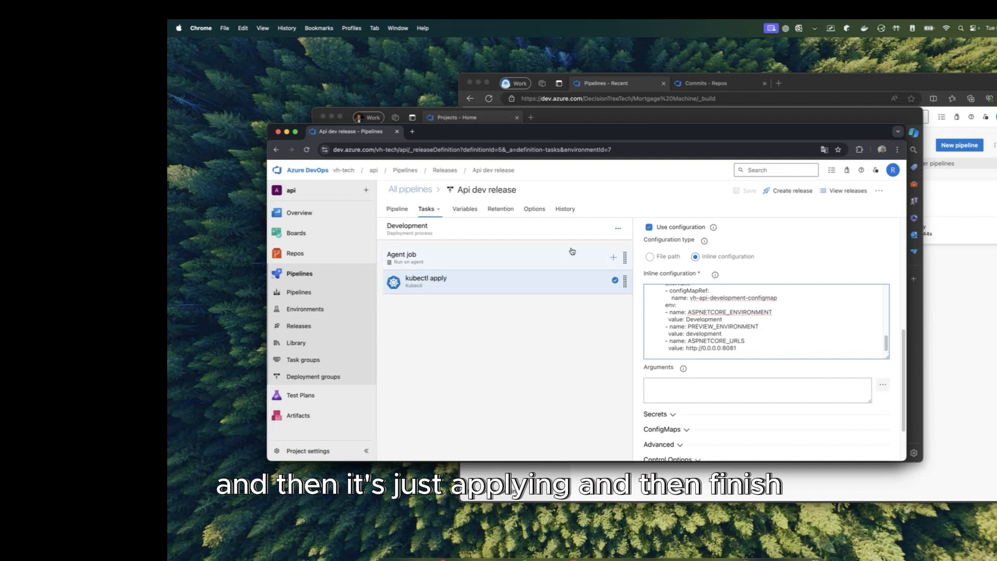
click(336, 292)
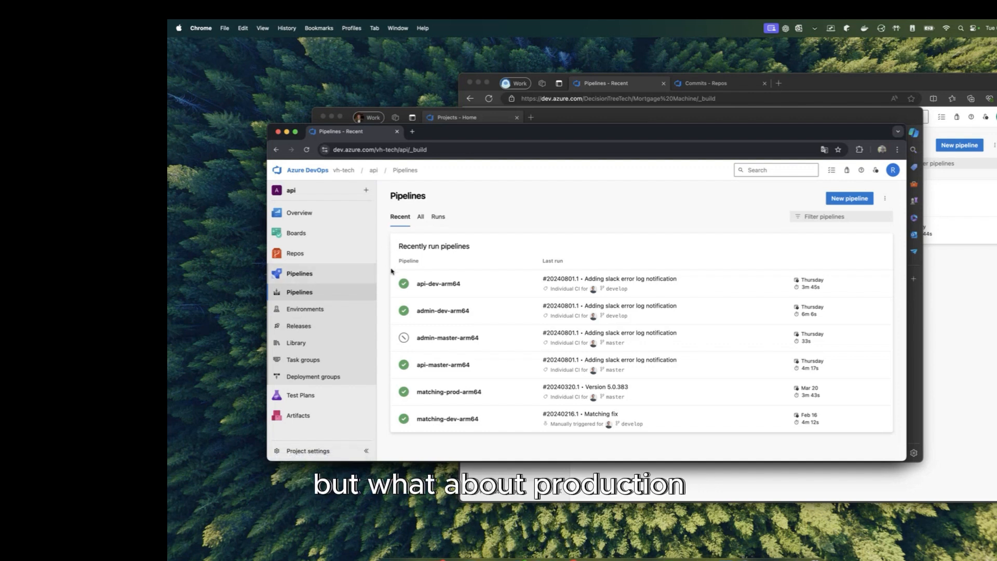
Step: Open the api-master-arm64 pipeline for editing and show the Build an image task settings
click(492, 364)
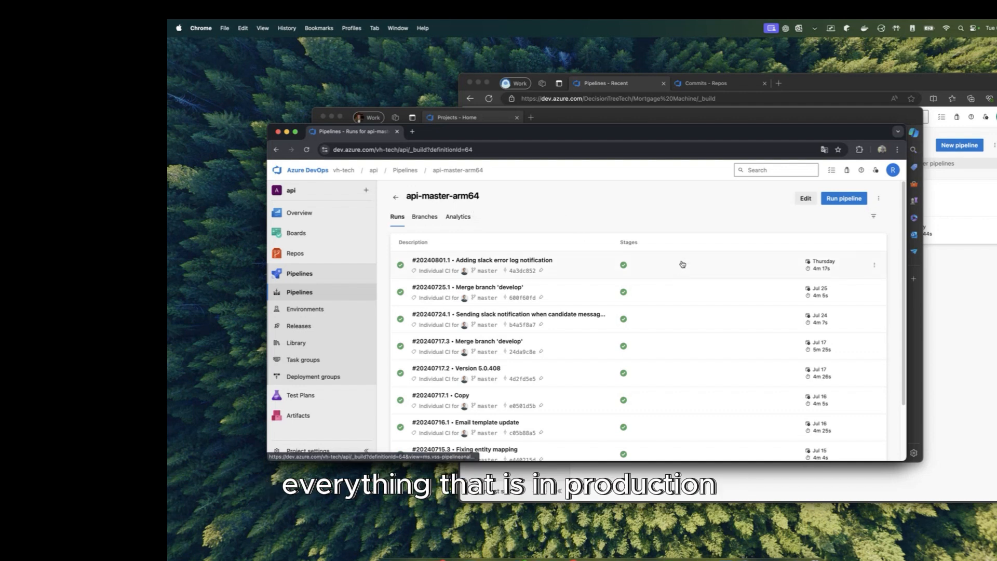
click(803, 198)
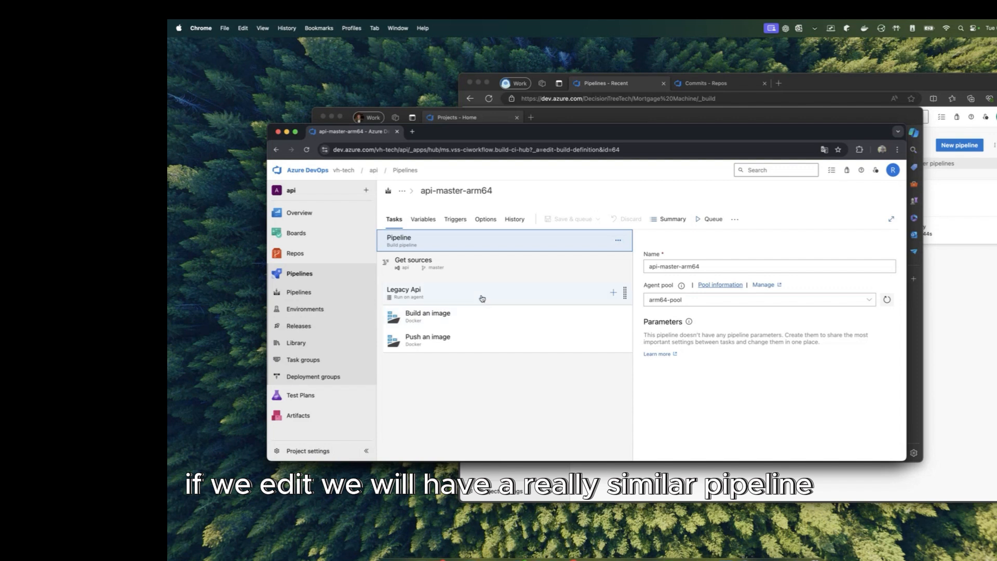
click(475, 313)
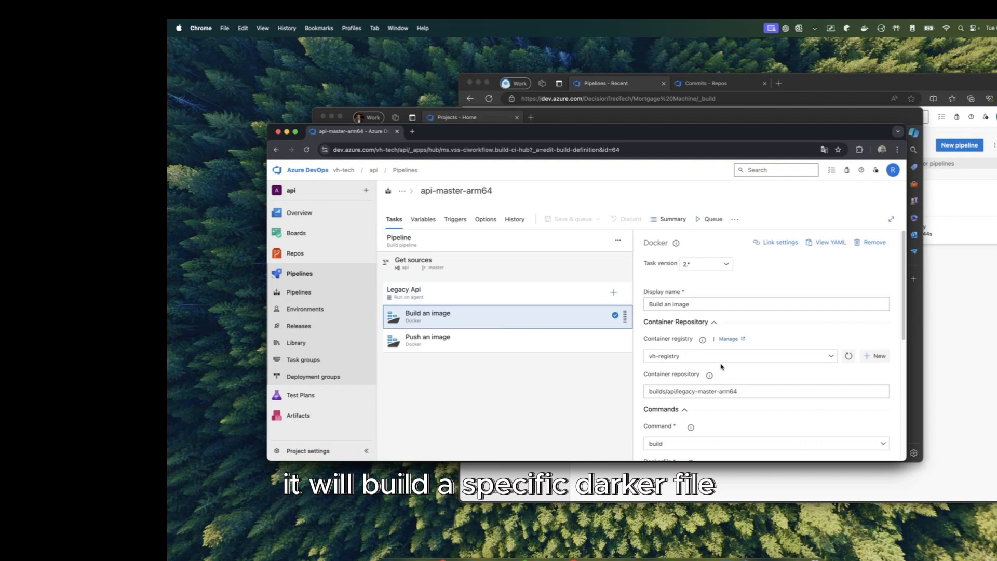
scroll(721, 366, down, 10)
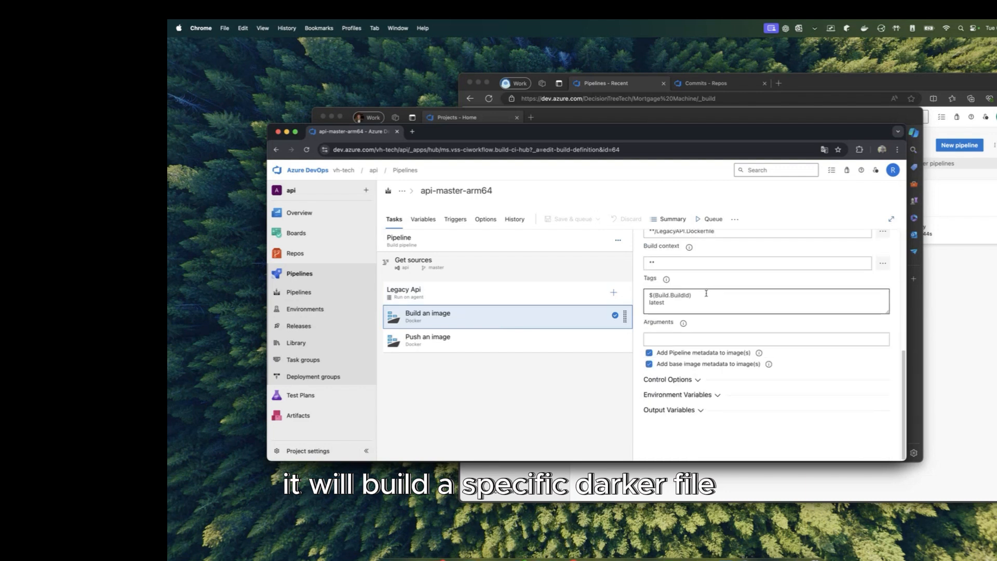
Step: Point out the Dockerfile path and $(Build.BuildId) tag, check Push an image, then go to Releases
scroll(706, 294, up, 5)
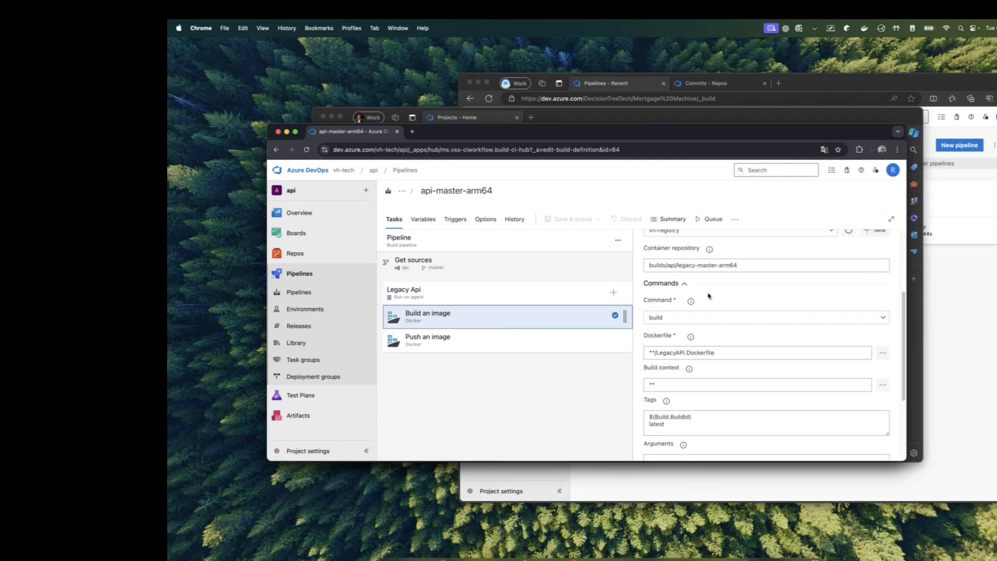
triple_click(725, 352)
scroll(726, 338, down, 3)
drag(692, 305, 636, 295)
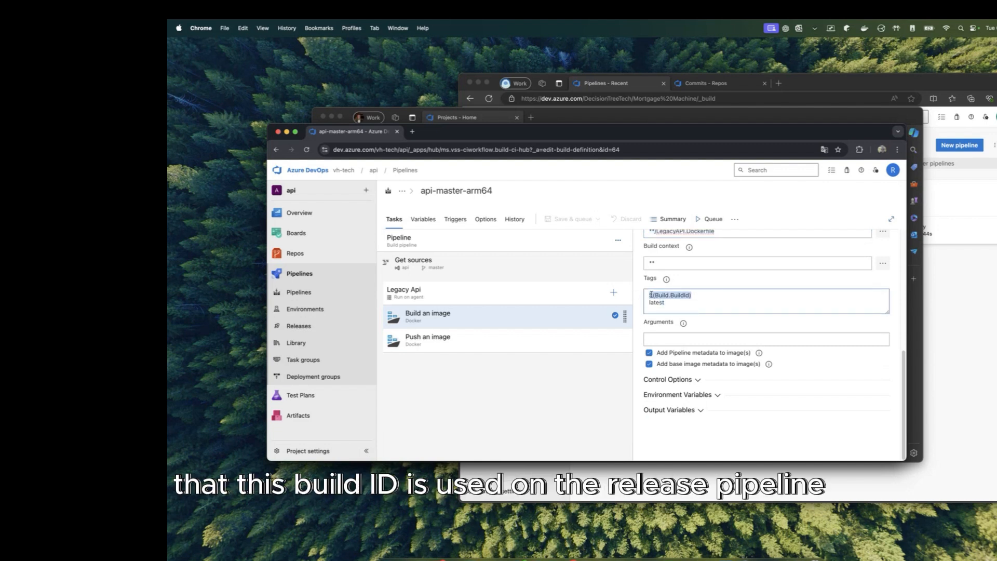
click(477, 338)
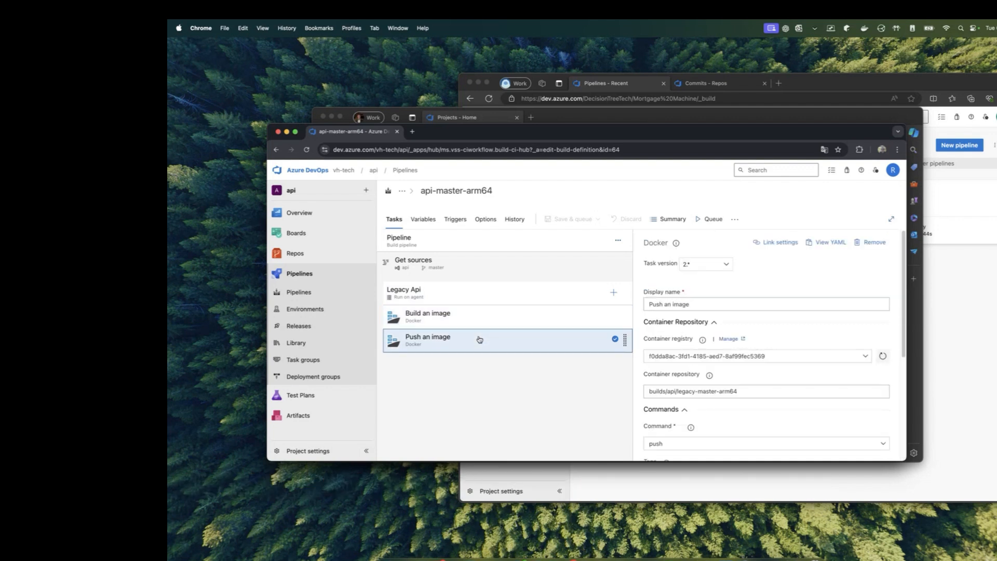
click(302, 325)
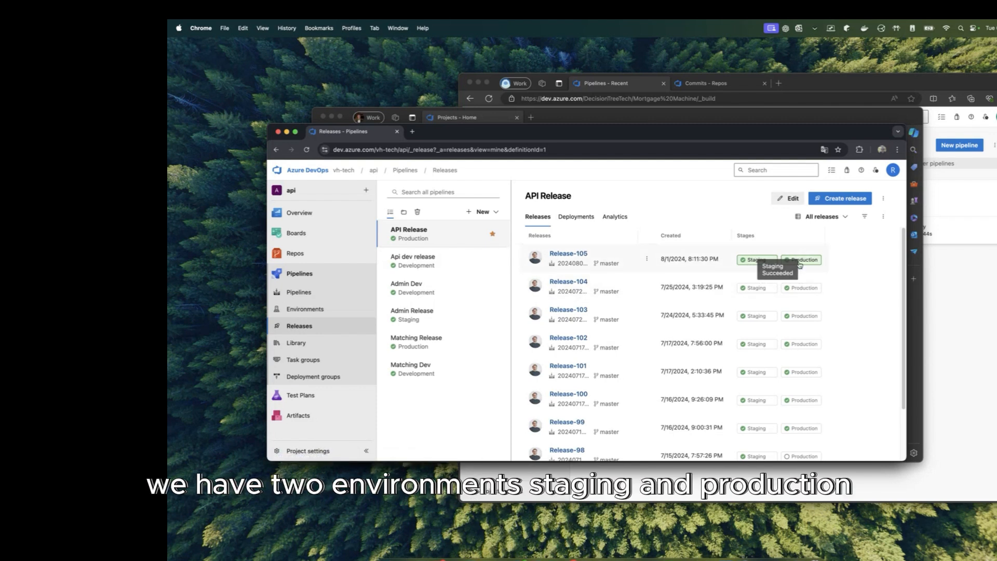
Step: Open API Release for editing and check the _api-master-arm64 artifact's source alias
click(791, 199)
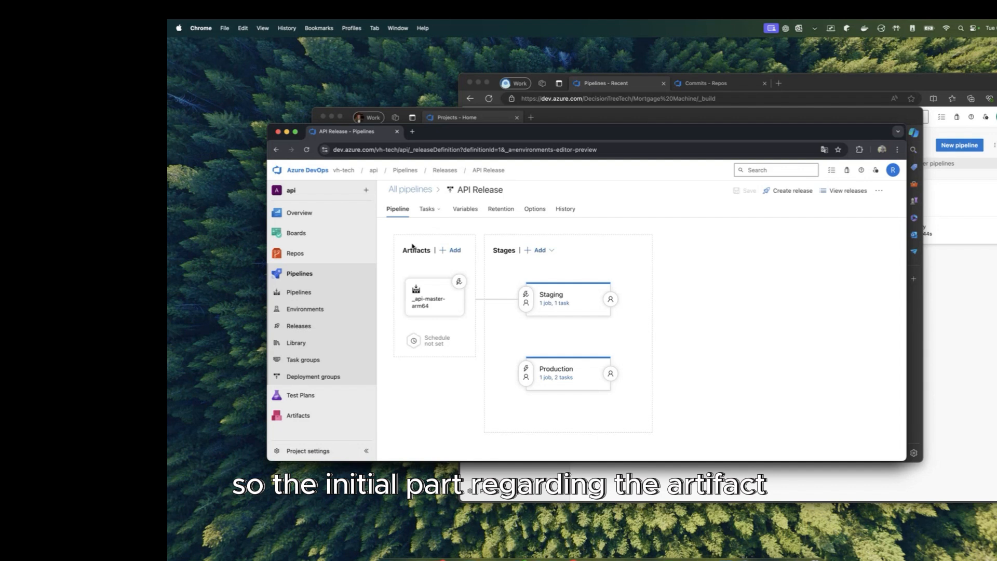
click(431, 287)
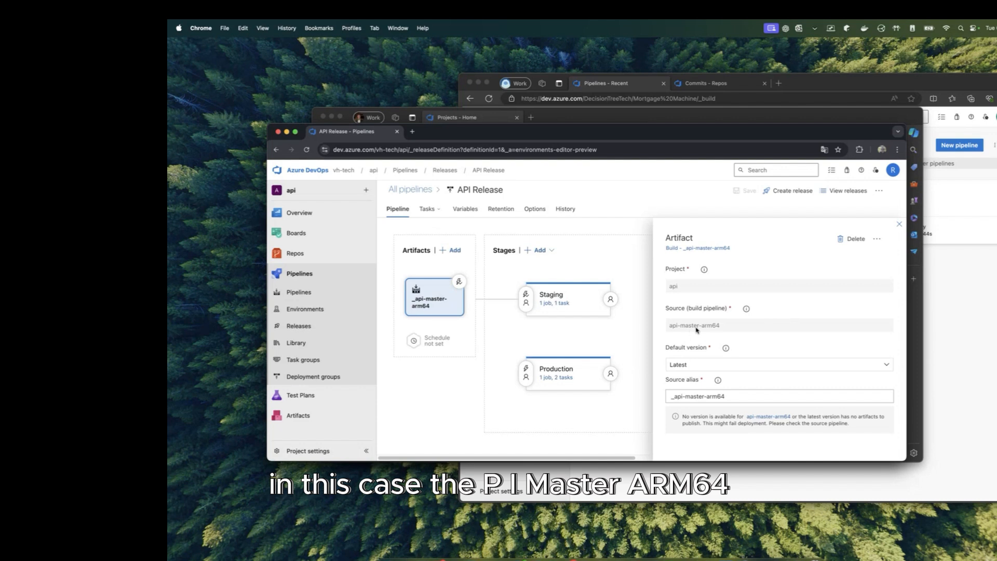
triple_click(704, 395)
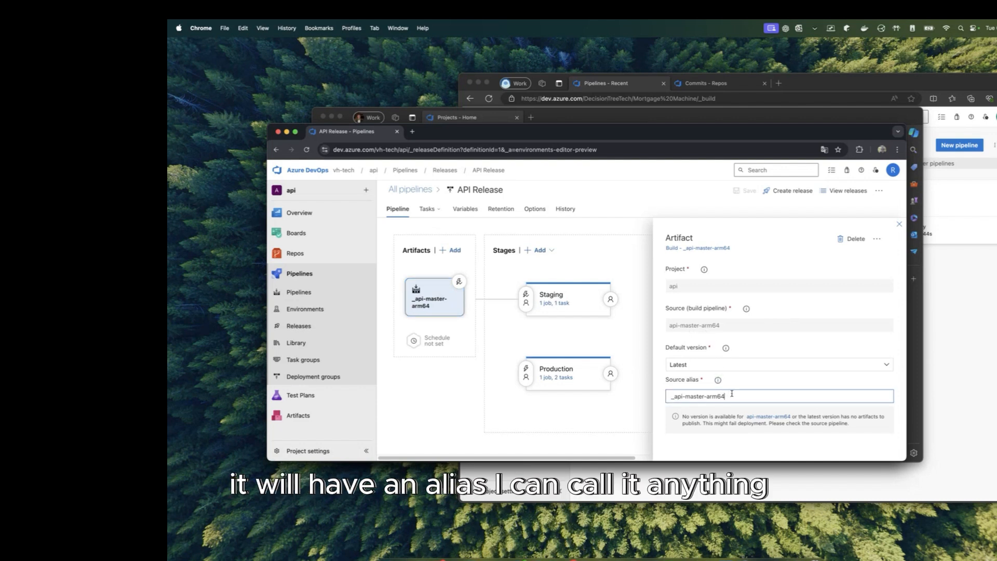
drag(732, 396, 652, 400)
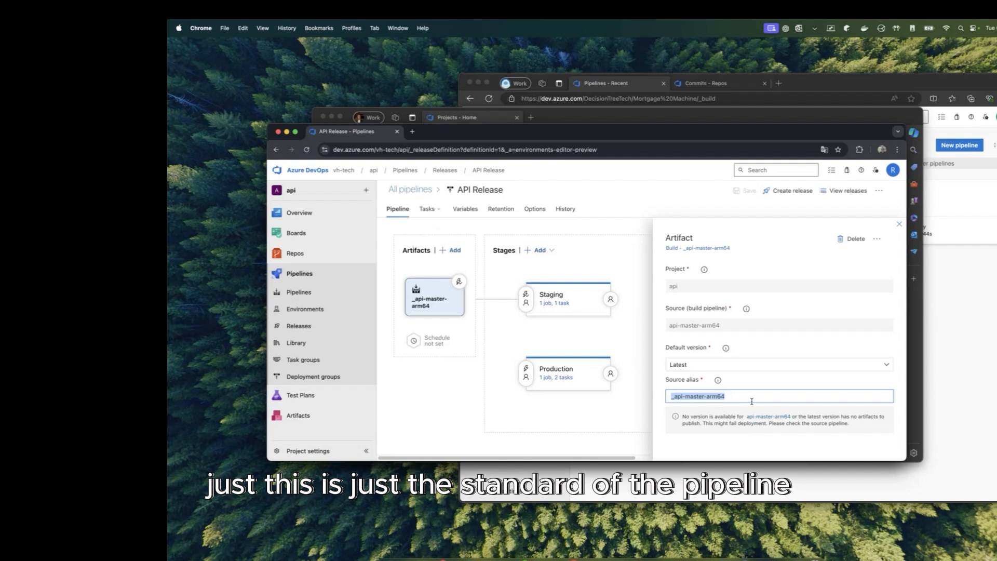
click(900, 226)
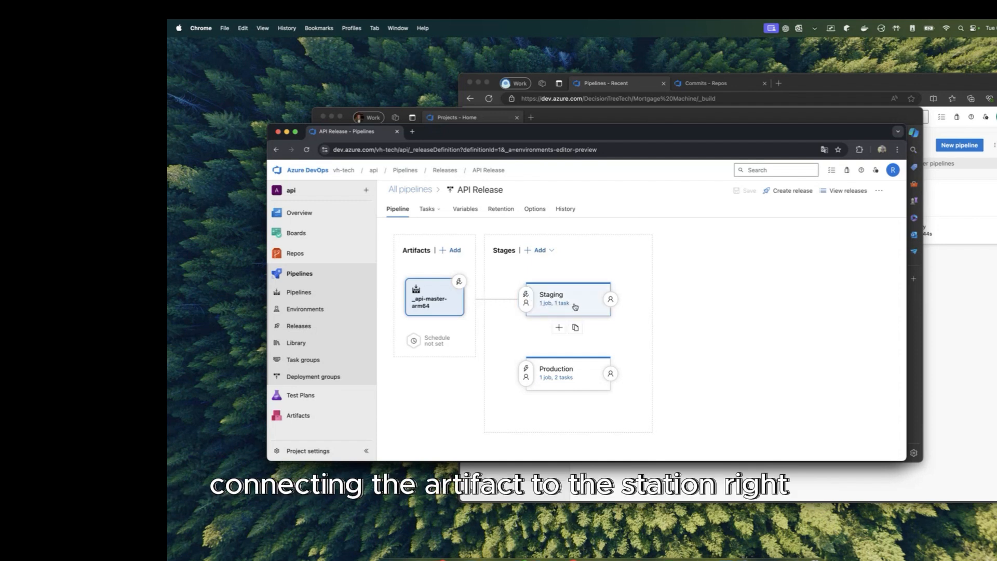
Step: Inspect the Staging stage's Apply Staging inline Kubernetes configuration, then return to All pipelines
click(575, 307)
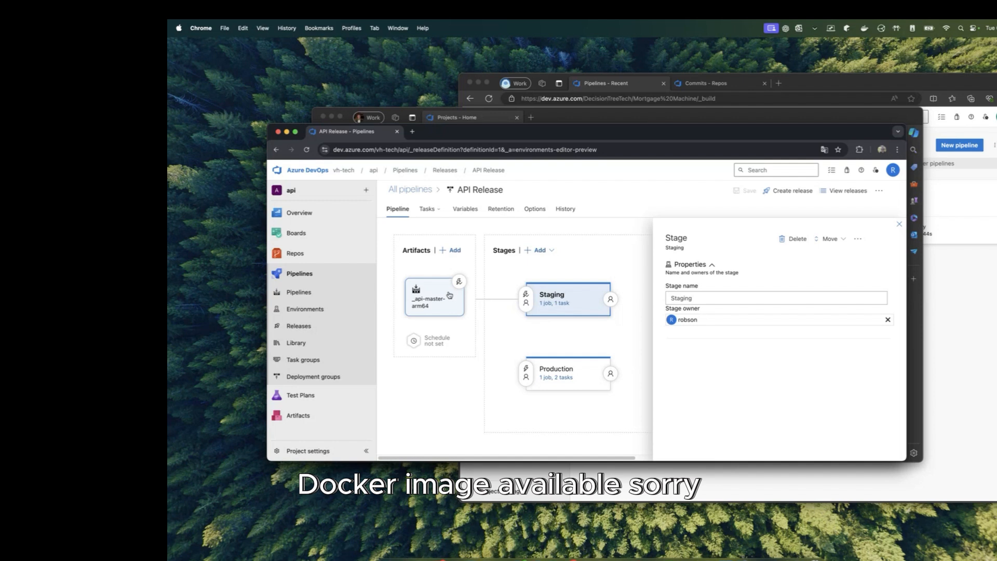
click(555, 303)
click(527, 285)
scroll(779, 338, down, 5)
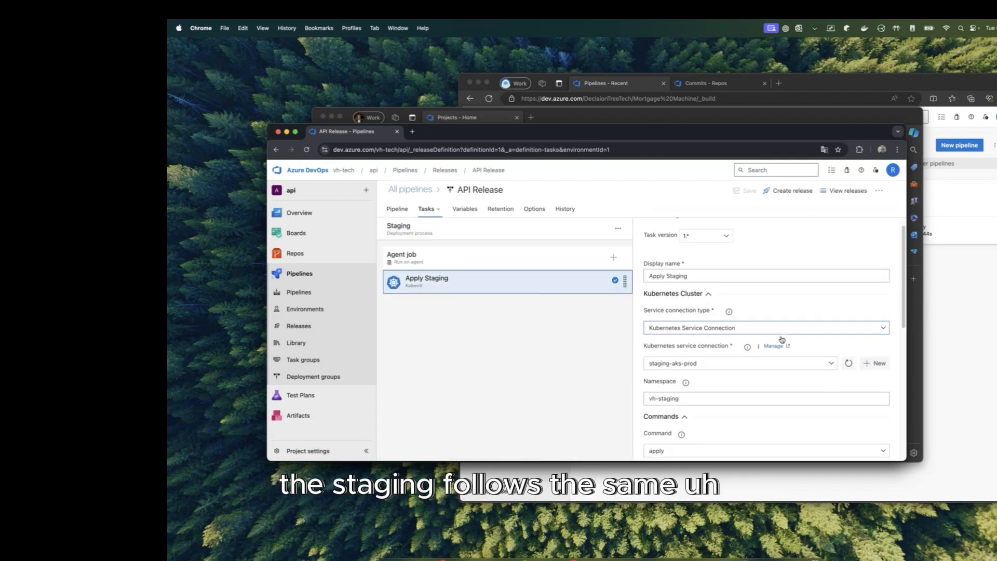
drag(786, 334, 665, 367)
click(789, 367)
scroll(790, 365, up, 3)
scroll(792, 364, down, 1)
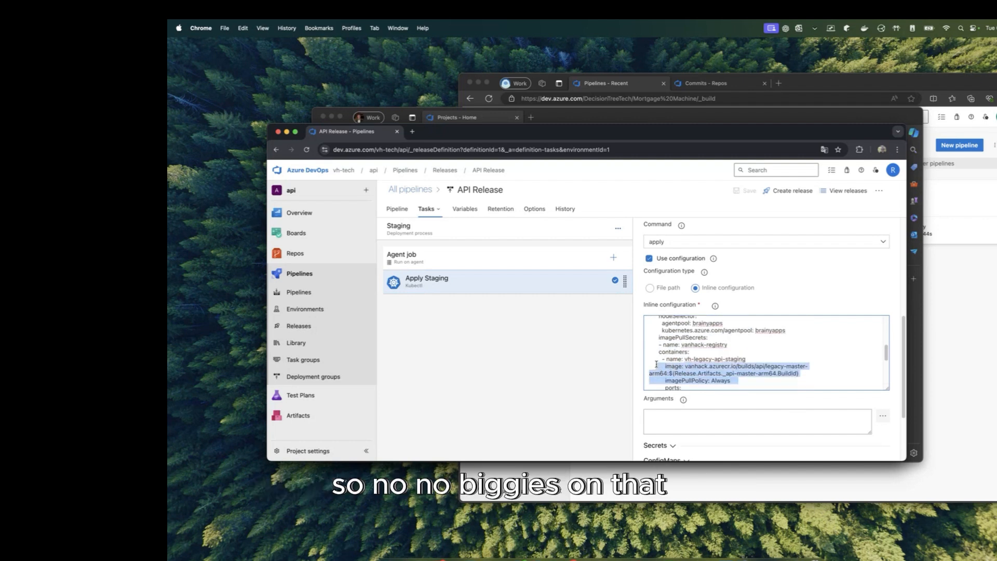
click(772, 357)
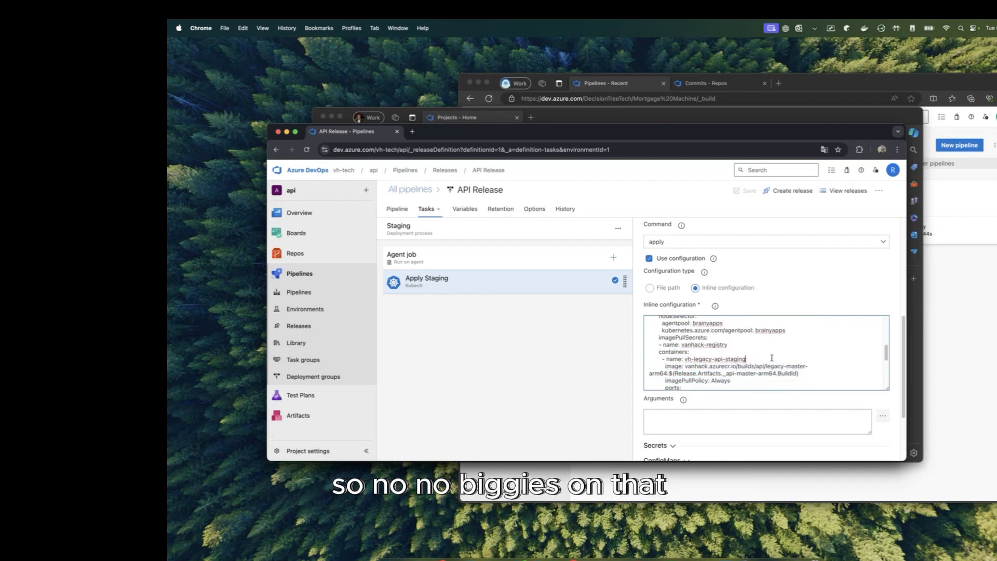
click(411, 190)
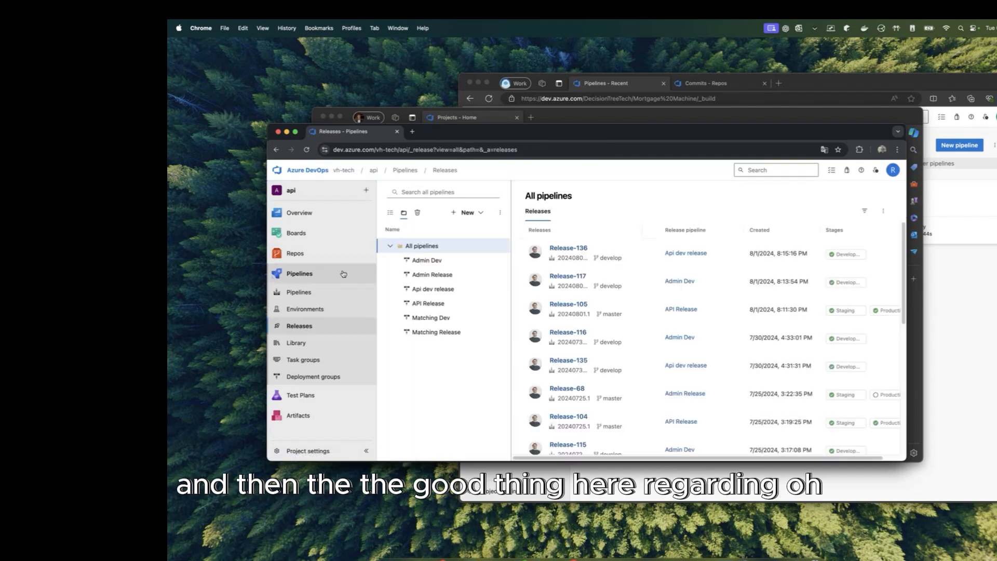
Step: Return to the API Release stages and view Staging's After release pre-deployment trigger
click(275, 150)
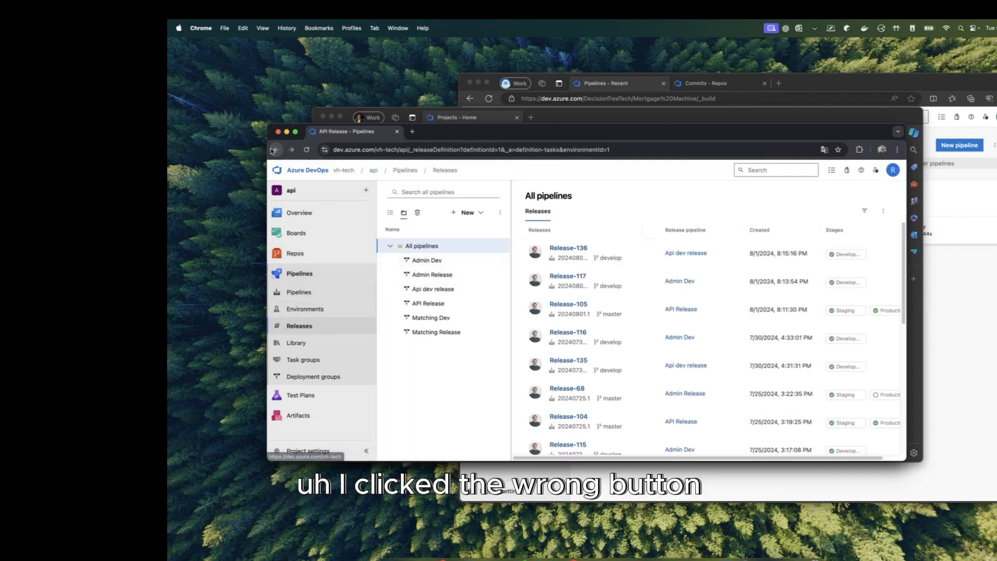
click(275, 151)
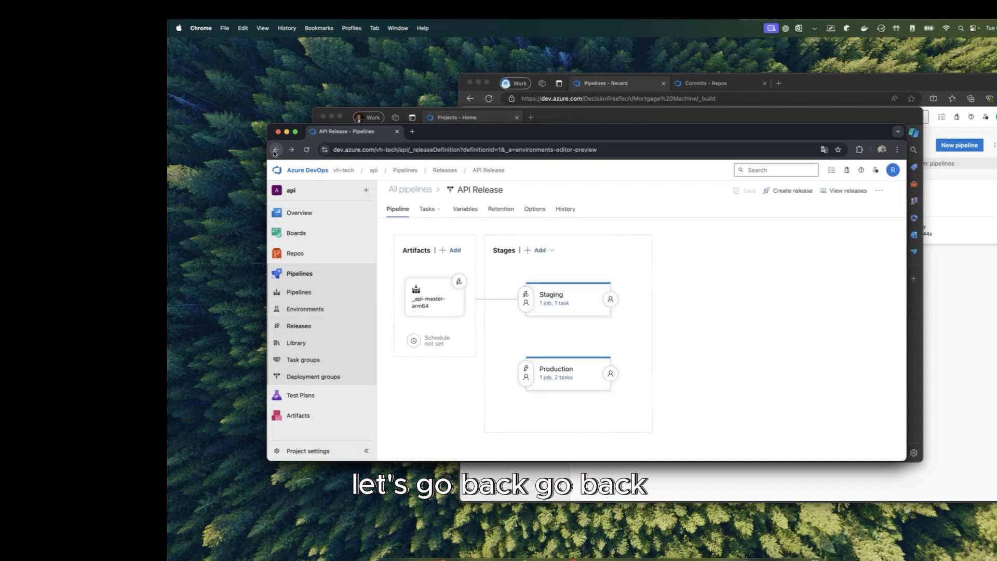
click(569, 370)
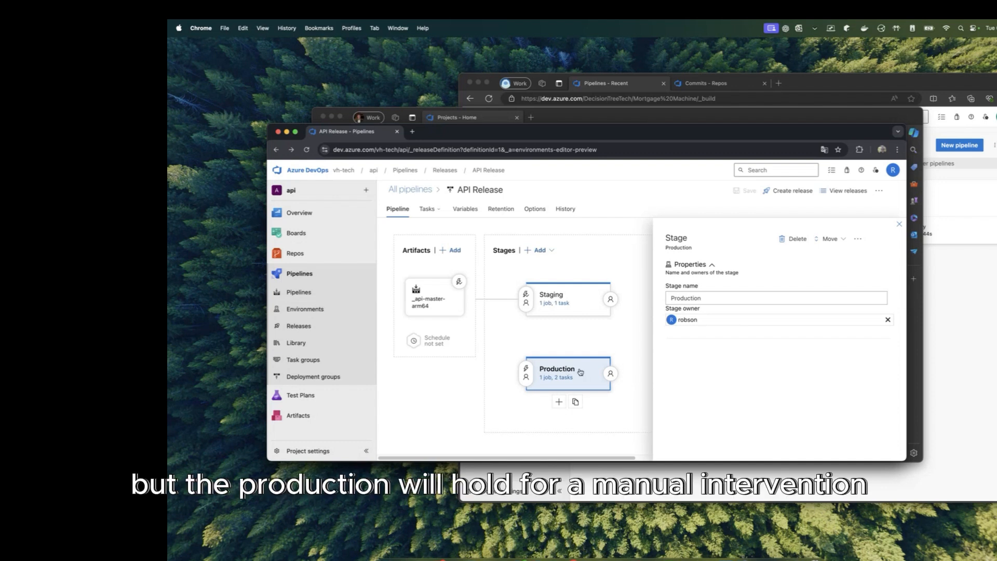
click(525, 298)
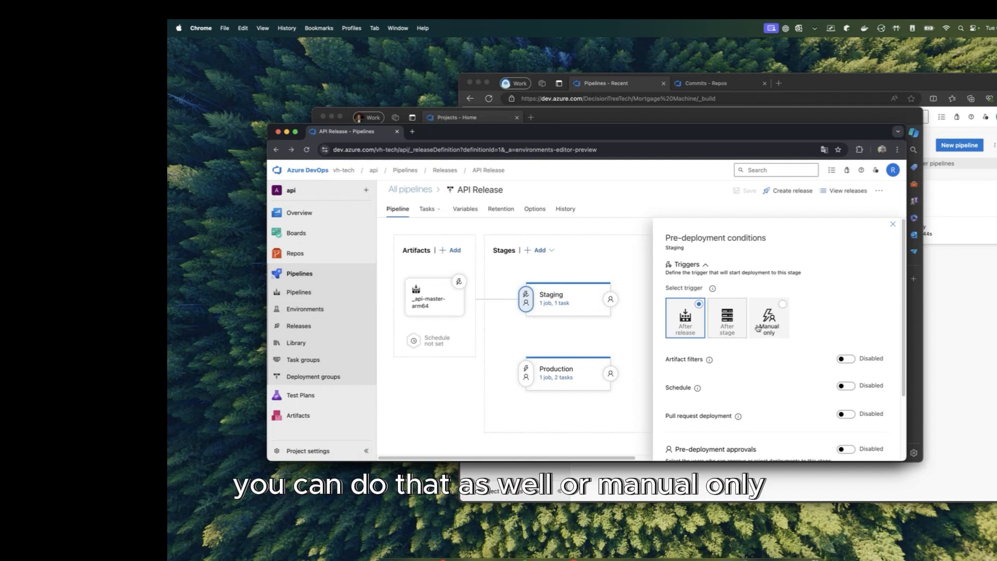
Step: Enable pre-deployment approvals on the Production stage with the searched user as sole approver
click(568, 370)
click(526, 372)
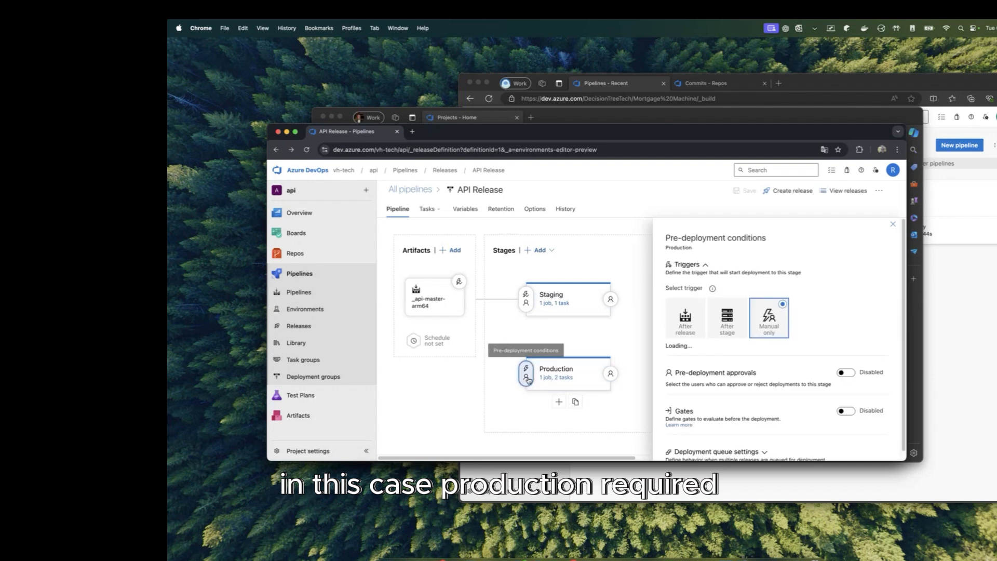
click(770, 322)
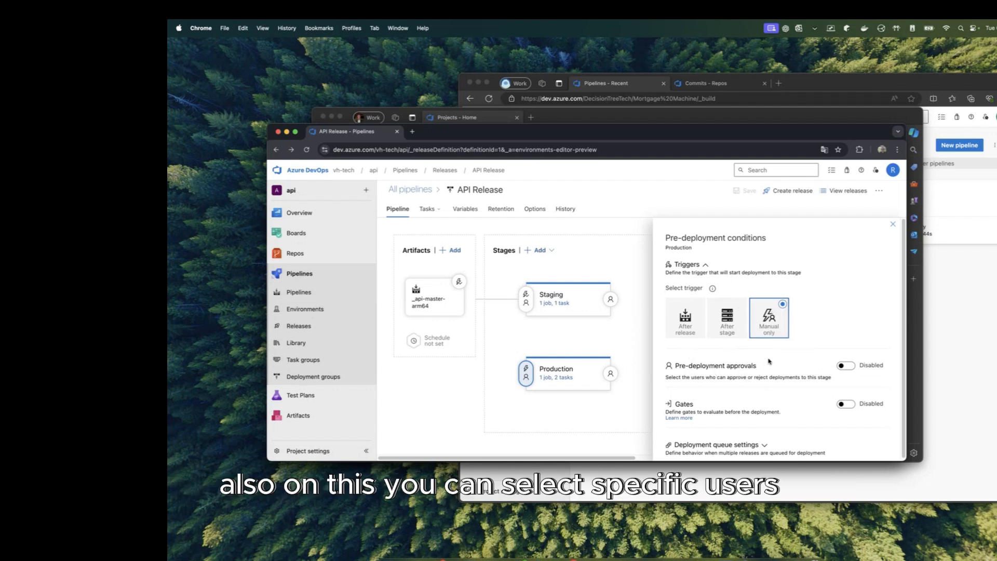
scroll(768, 362, down, 1)
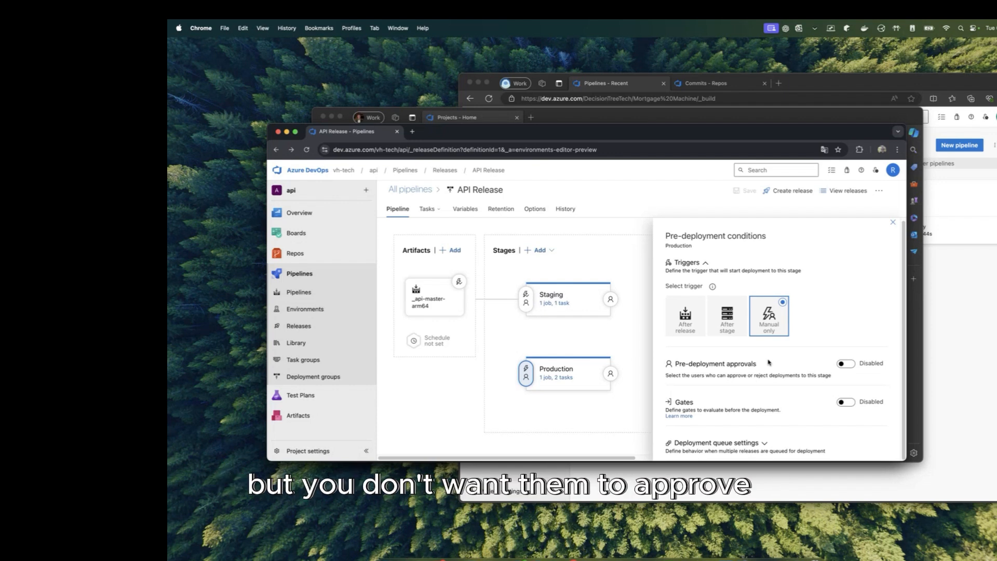
click(846, 364)
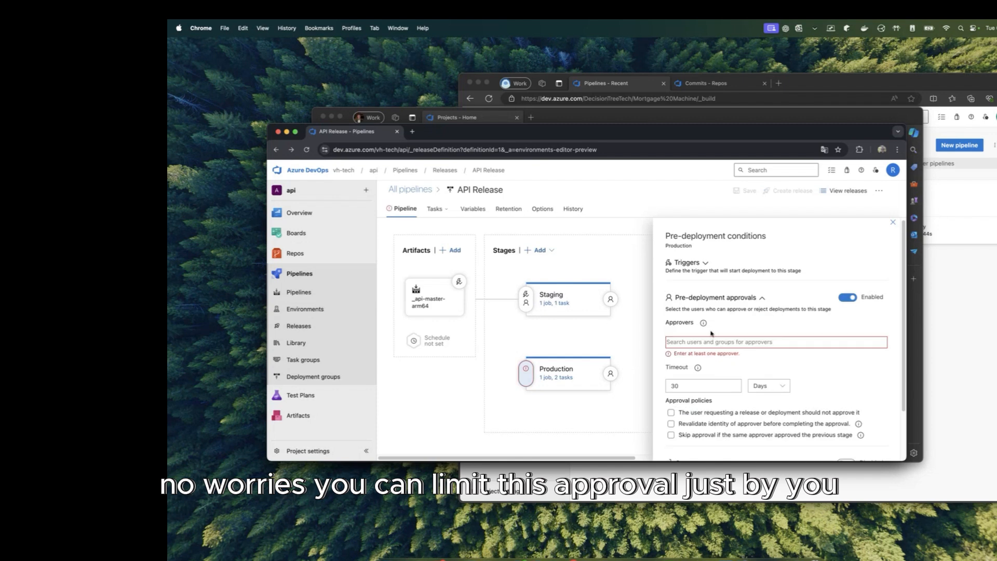
click(716, 341)
text(robson)
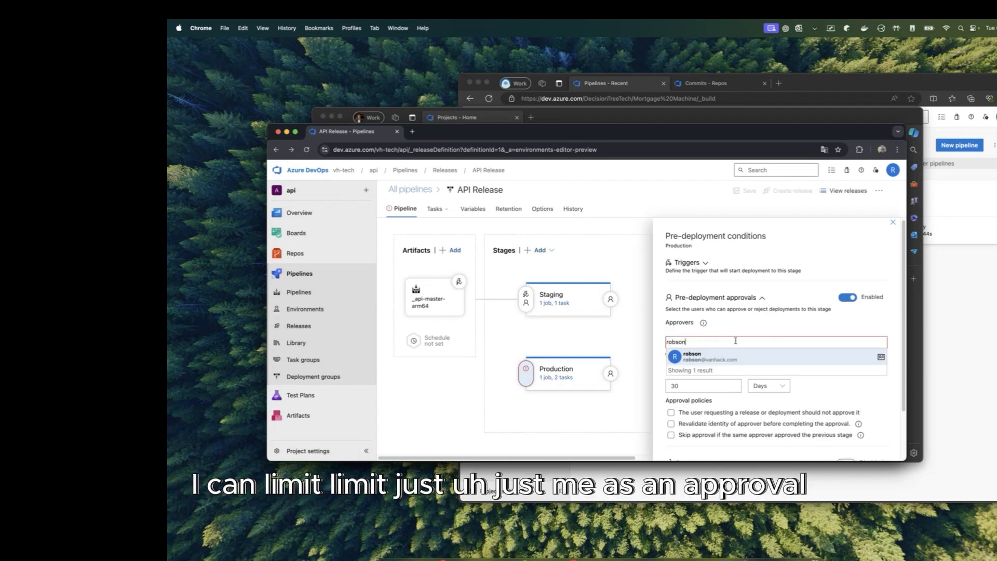
click(732, 356)
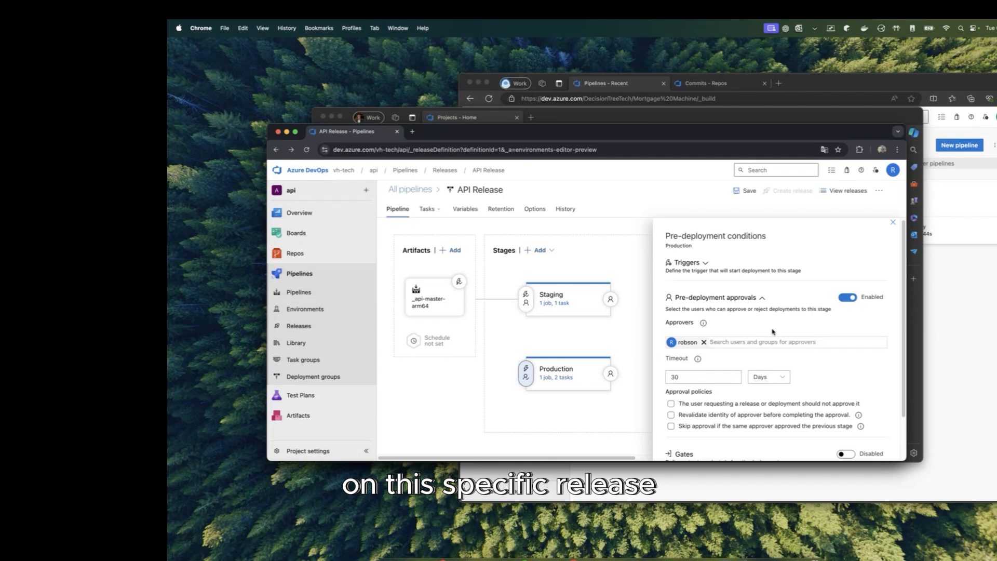
click(893, 223)
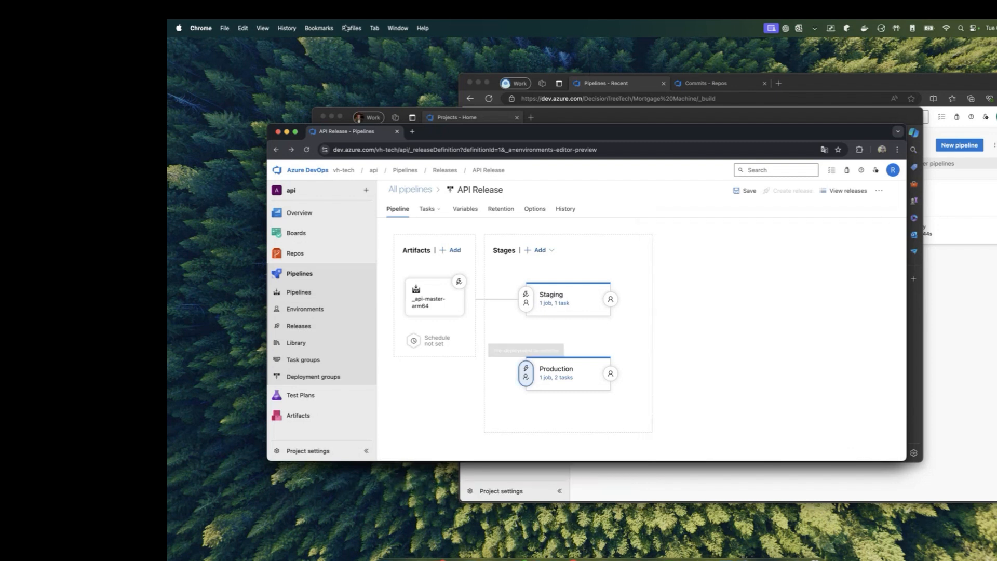
Step: Discard the unsaved approval changes and open API Release's releases list via Api dev release
click(322, 292)
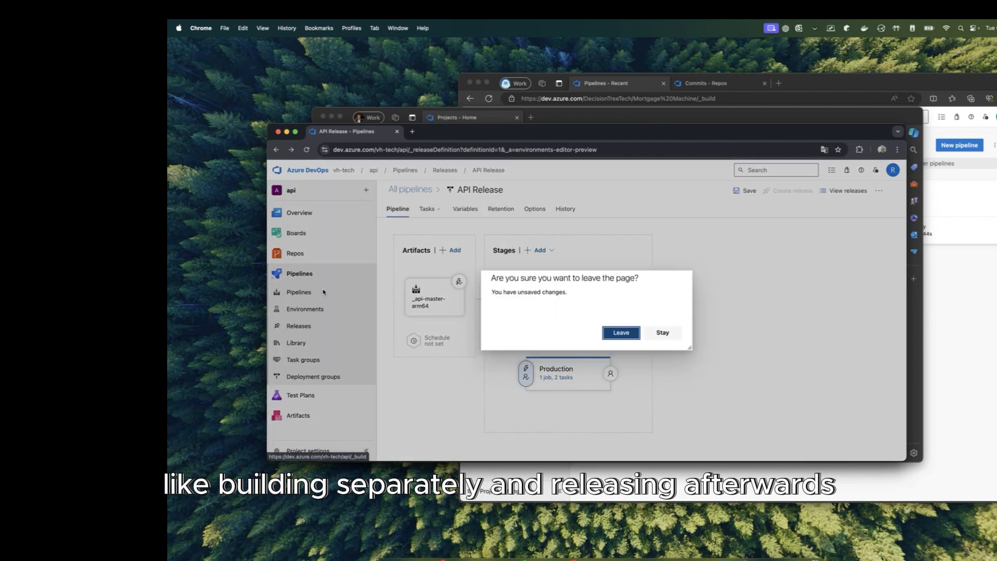
click(620, 331)
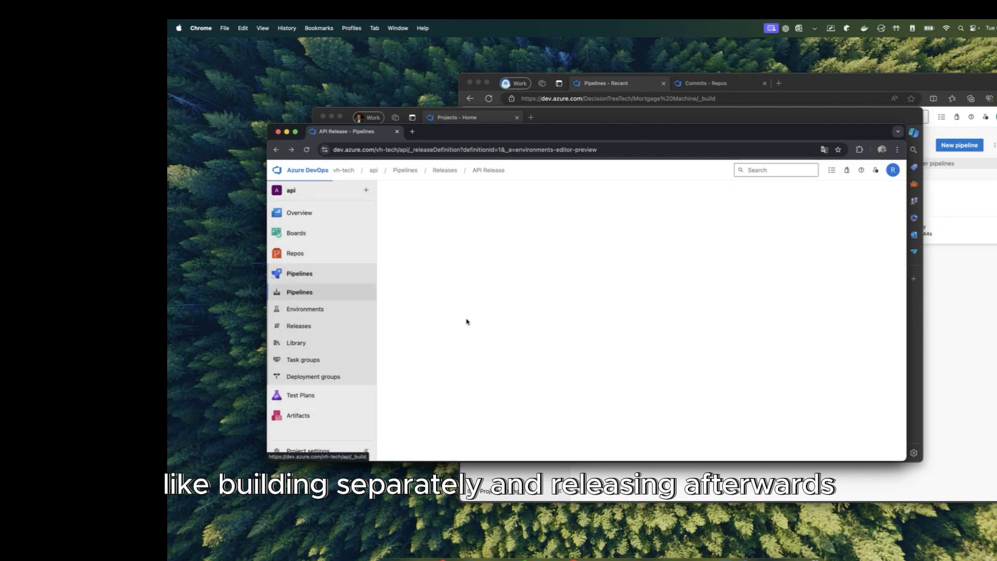
click(318, 328)
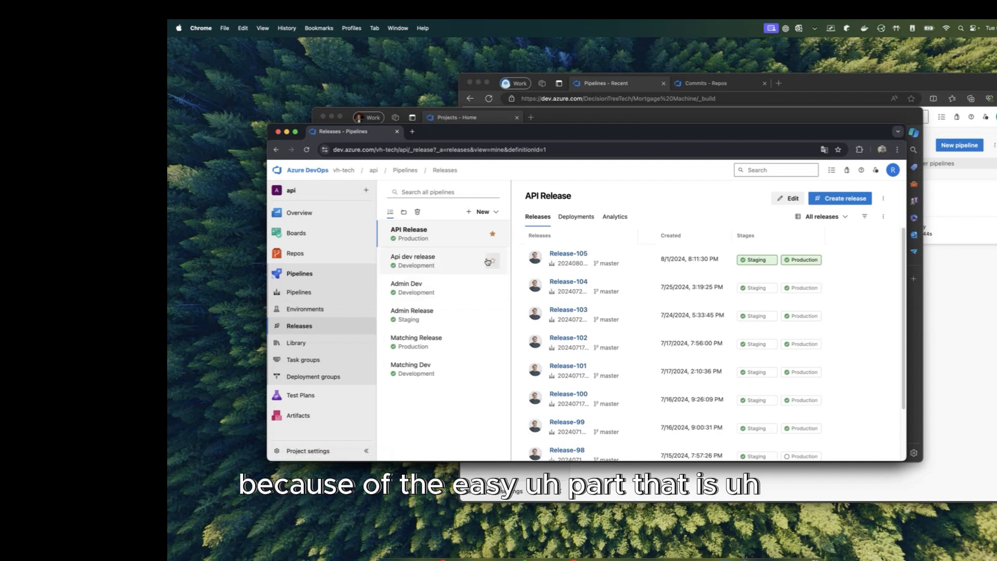
click(465, 267)
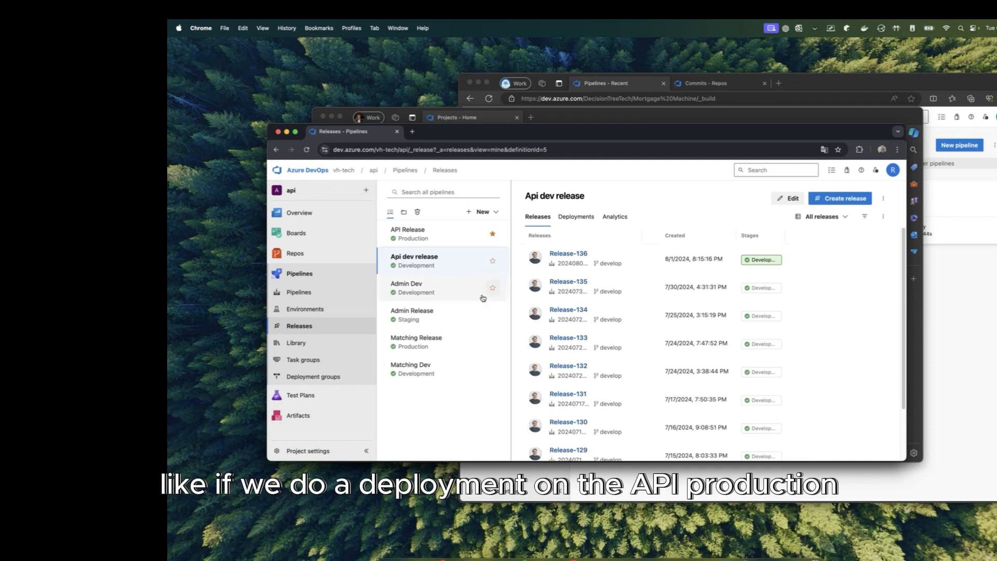
click(425, 233)
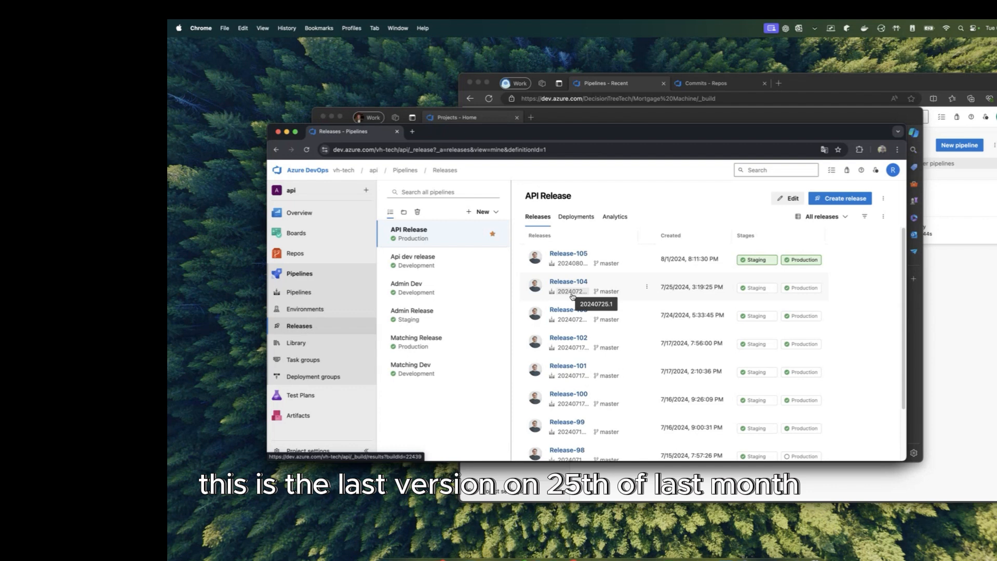
Step: Review Release-104's Production deployment logs, then return to the recent Pipelines list
click(816, 288)
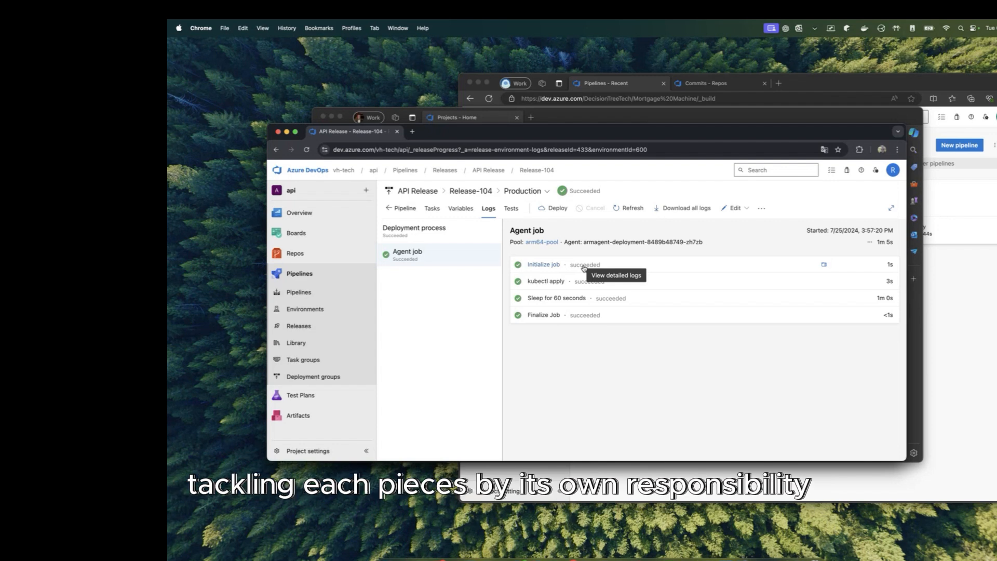
click(307, 327)
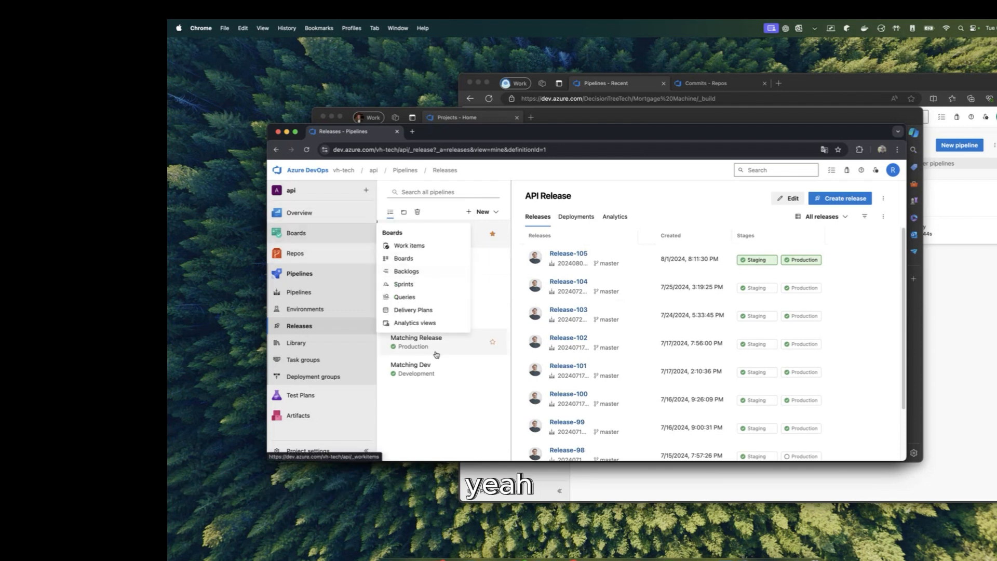
click(332, 291)
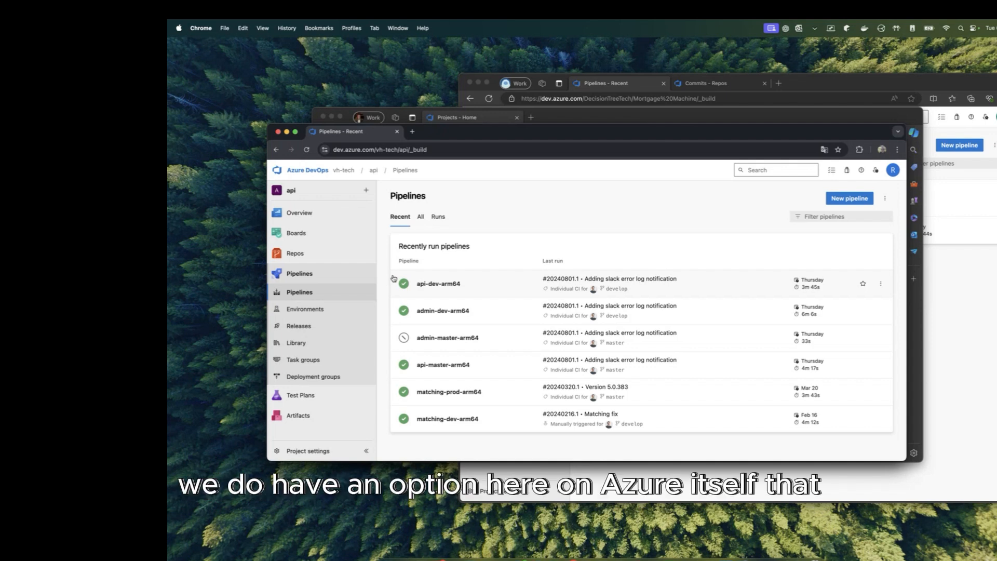
Step: Inspect the Azure Pipelines agent pool's Agents, Details and Jobs tabs under Project settings
click(302, 451)
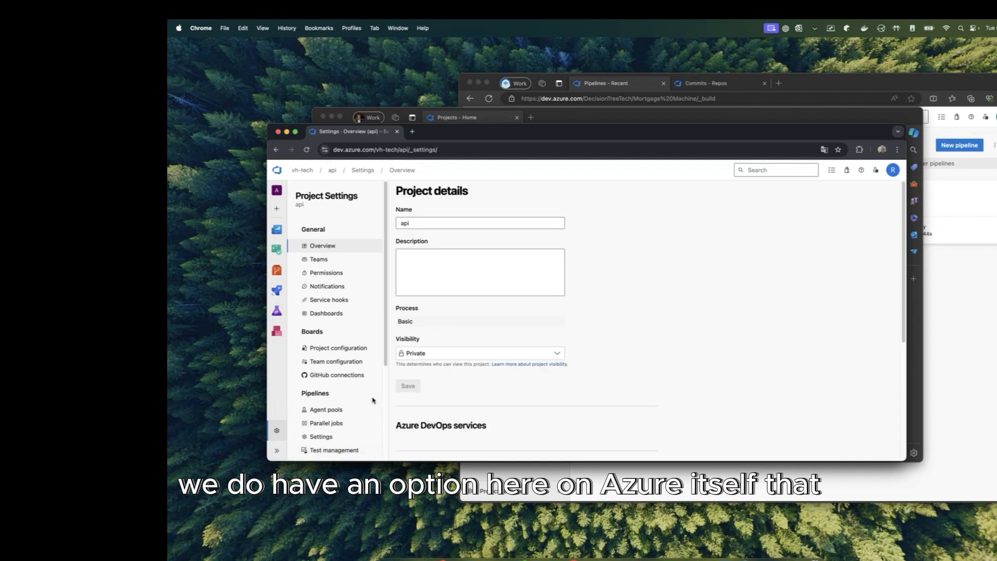
click(336, 410)
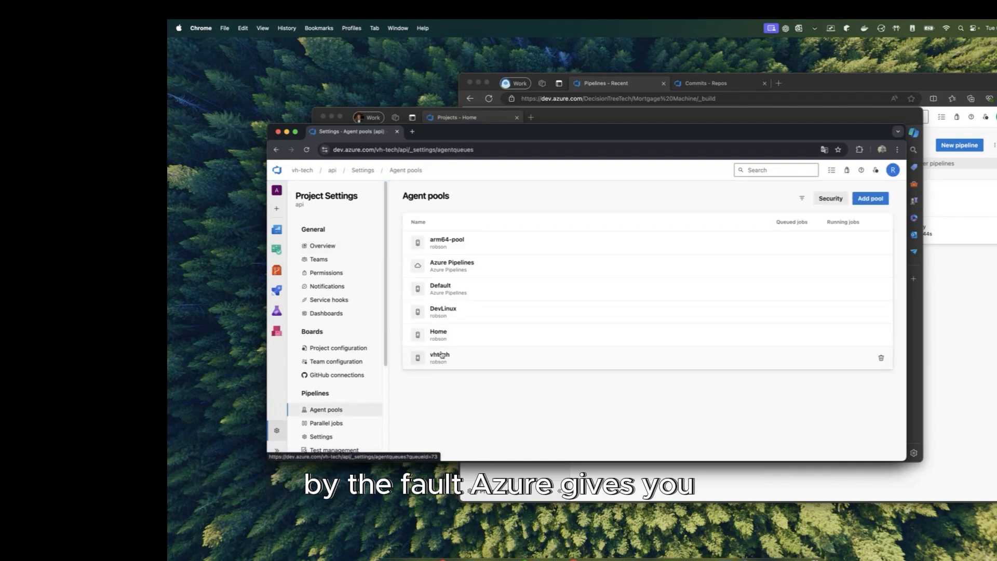
click(512, 267)
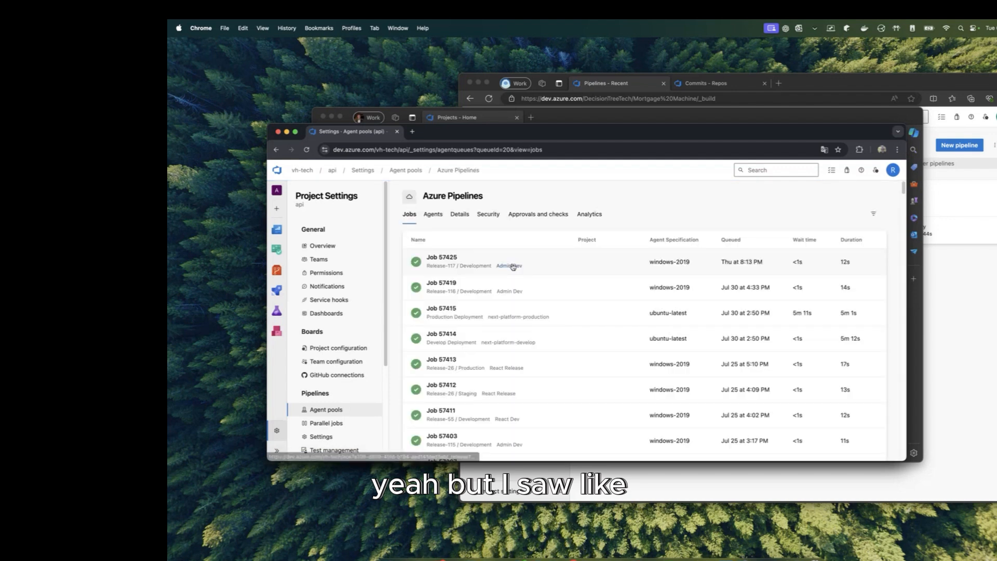
click(433, 217)
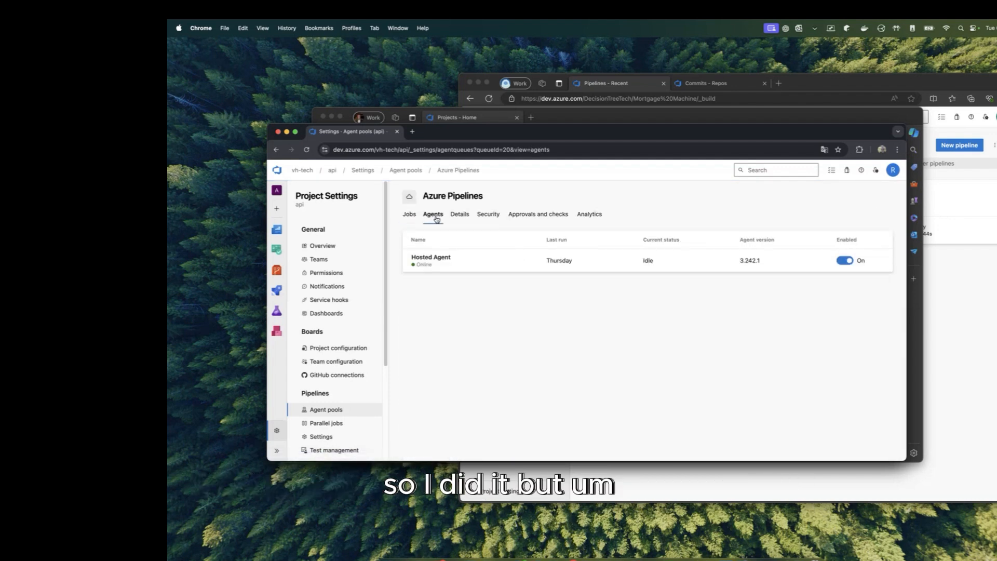
click(455, 219)
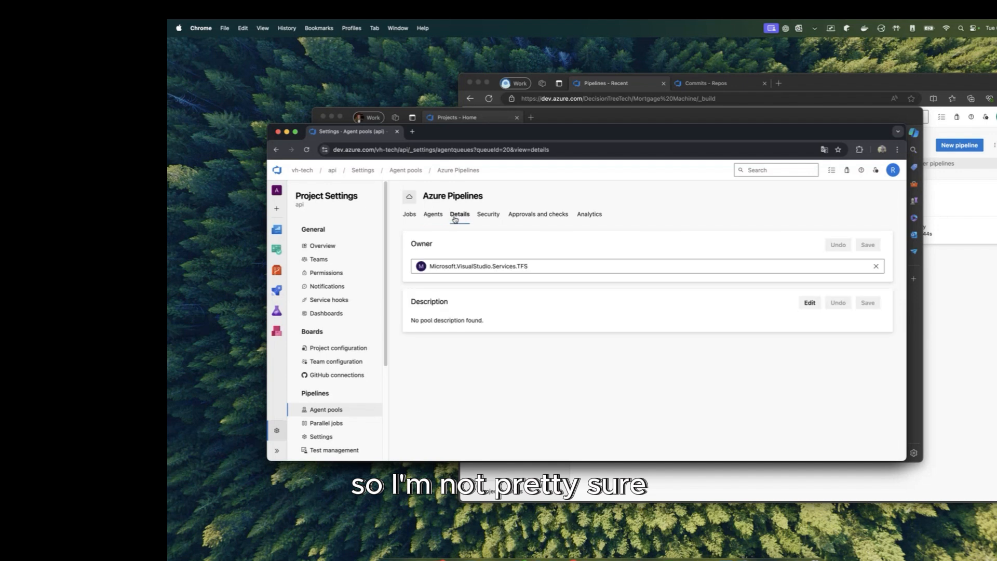
click(430, 218)
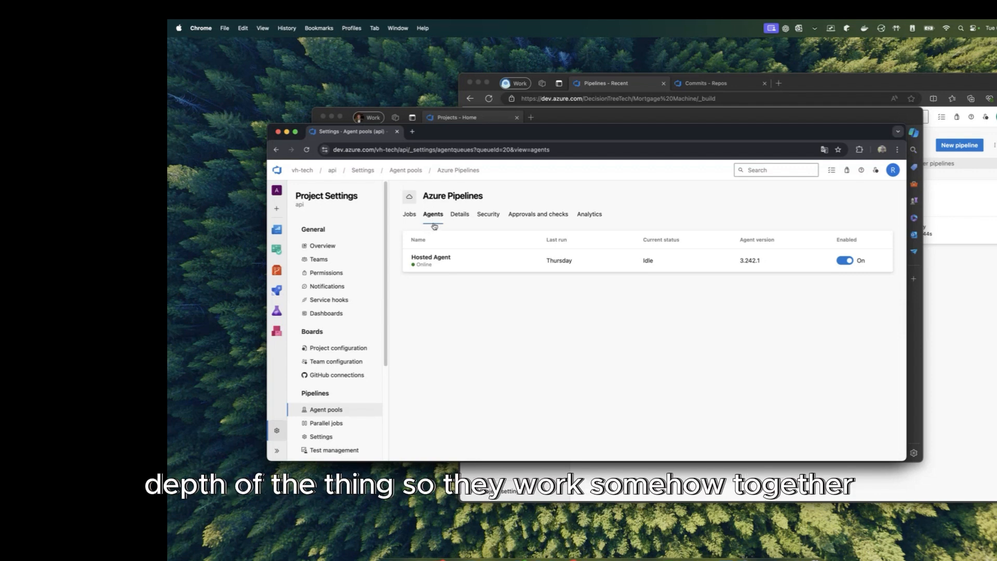
click(410, 214)
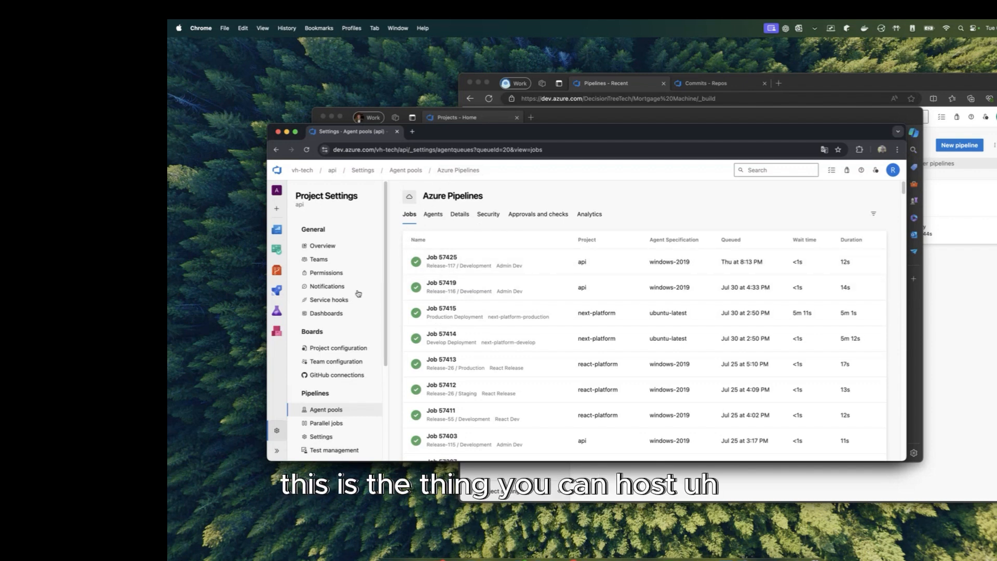
click(333, 412)
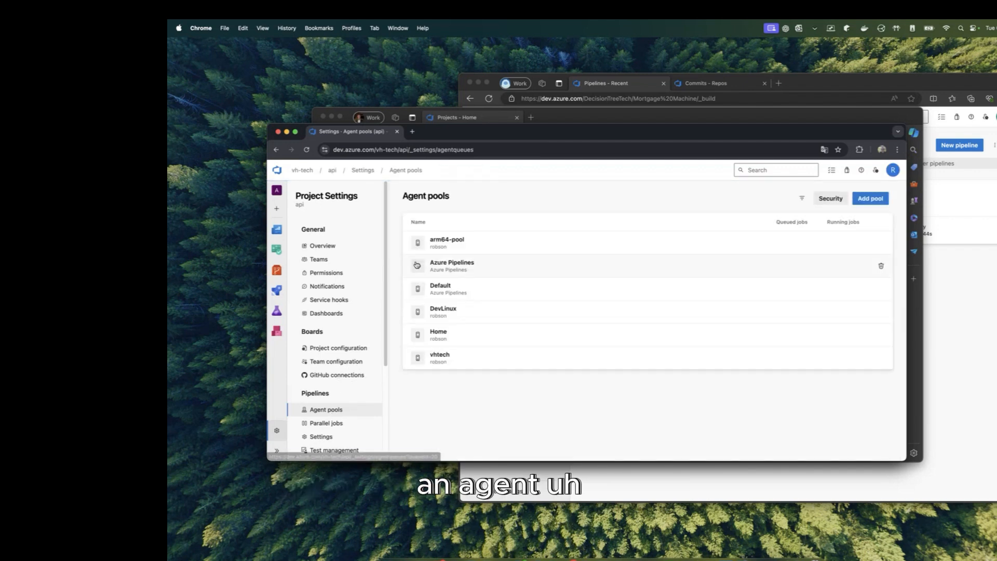
drag(424, 195, 460, 198)
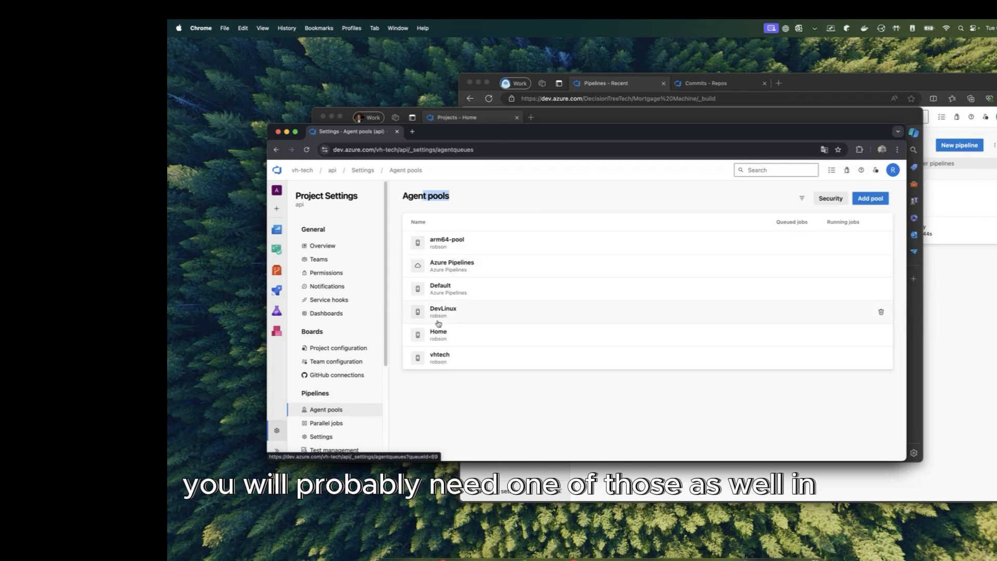
Step: Inspect arm64-pool's agents and job history, then return to the agent pools list
click(476, 245)
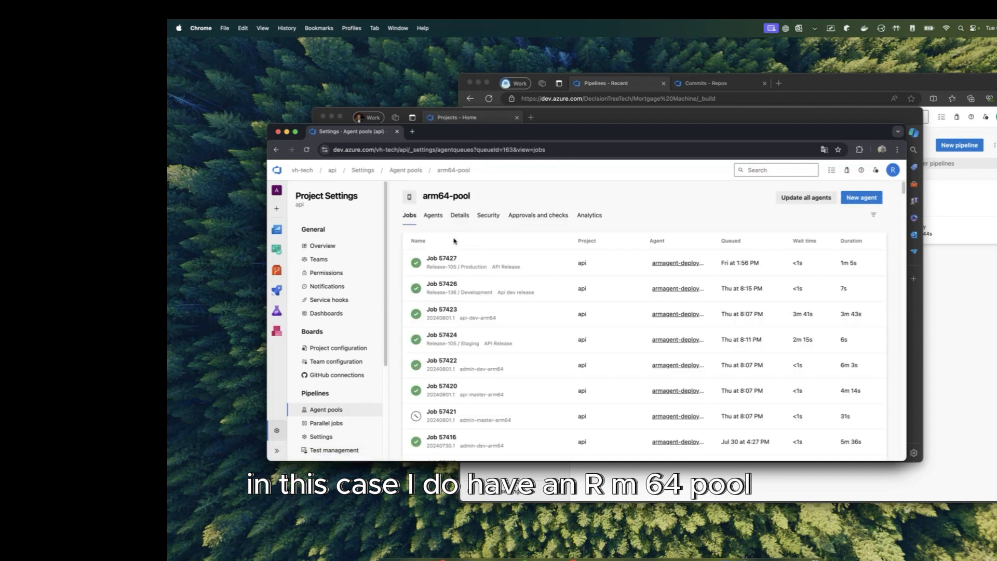
click(434, 222)
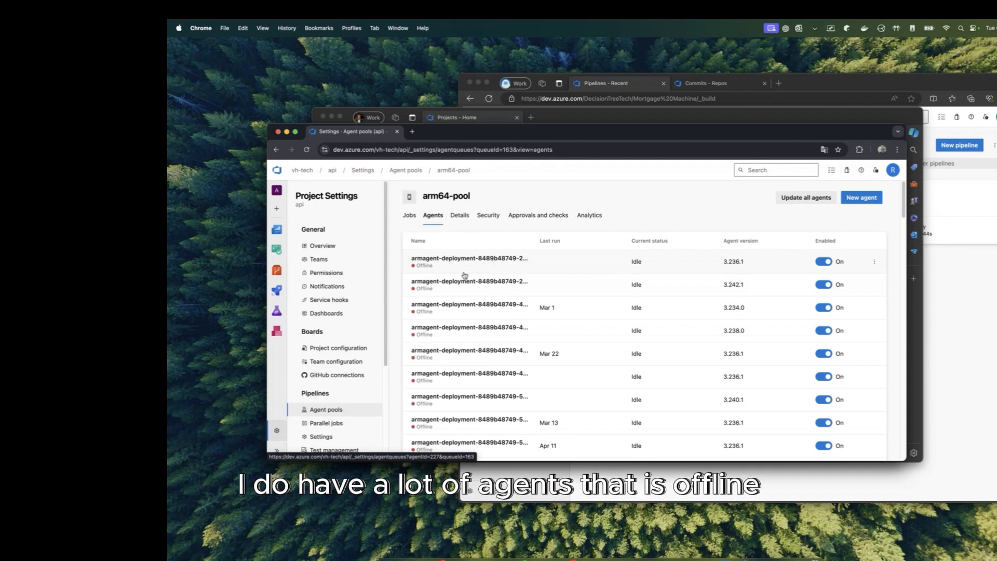
scroll(470, 281, down, 10)
scroll(477, 292, down, 15)
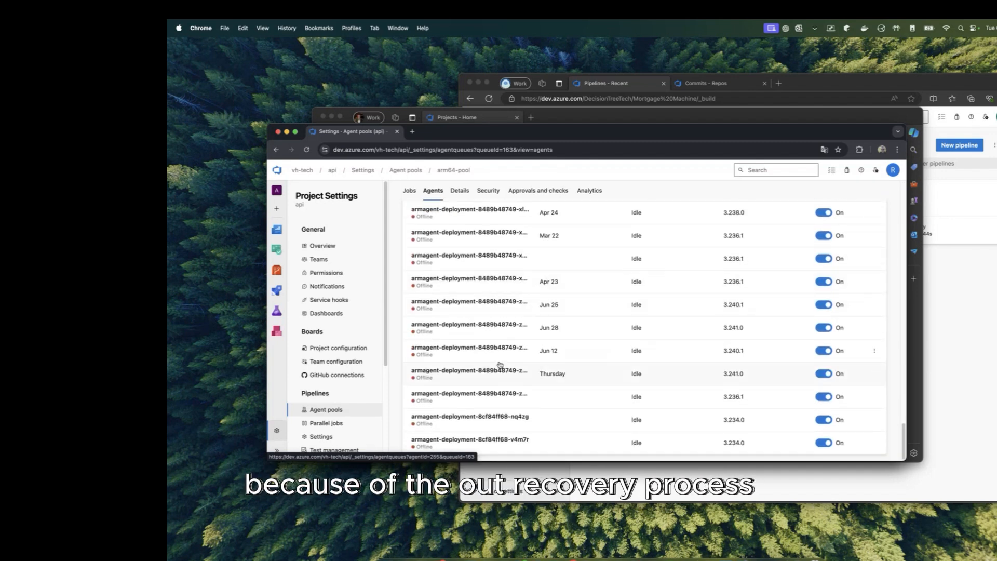
scroll(492, 328, up, 5)
scroll(492, 328, up, 15)
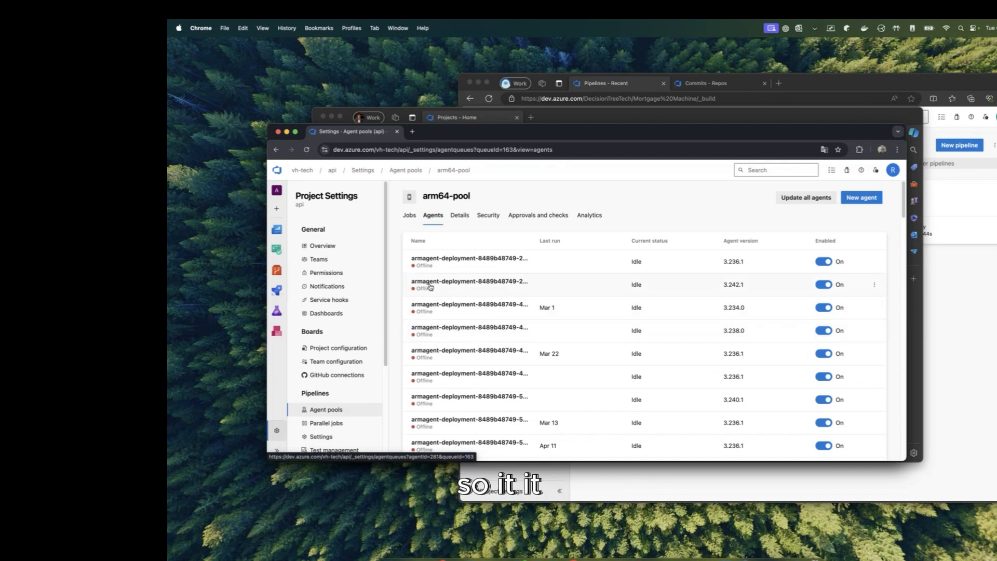
click(410, 217)
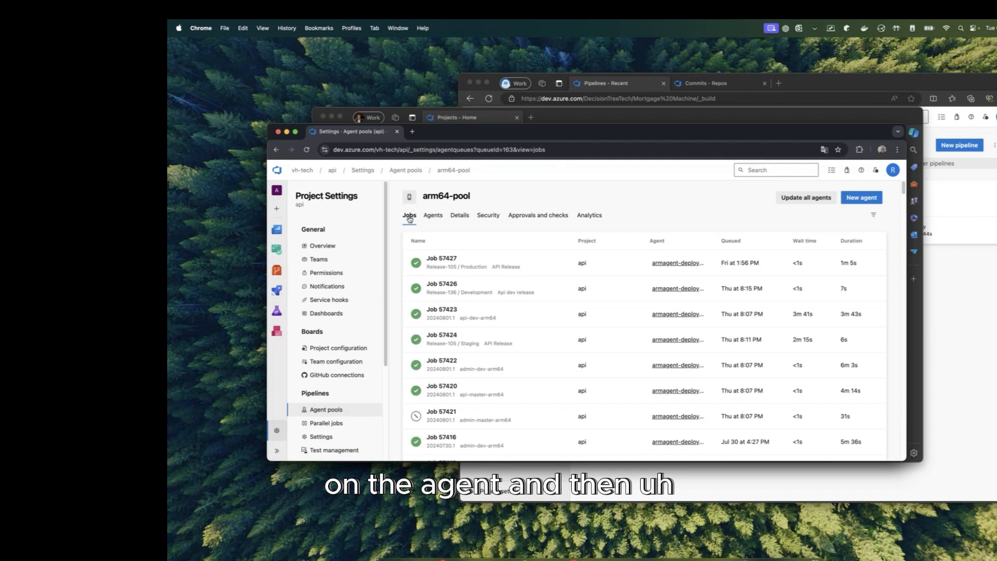
click(326, 409)
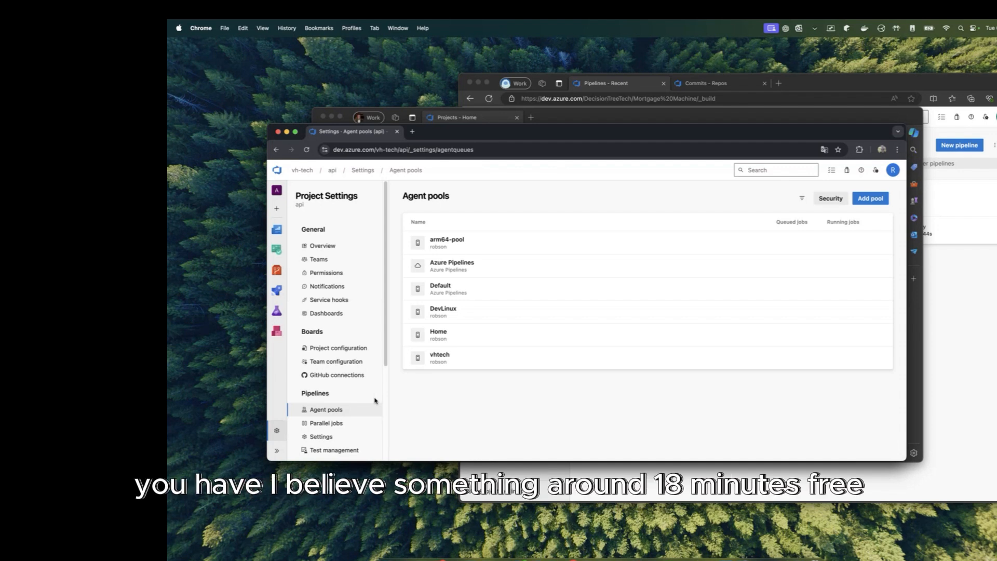
Step: Review the Azure Pipelines pool's jobs, then open the project's Parallel jobs settings
click(475, 269)
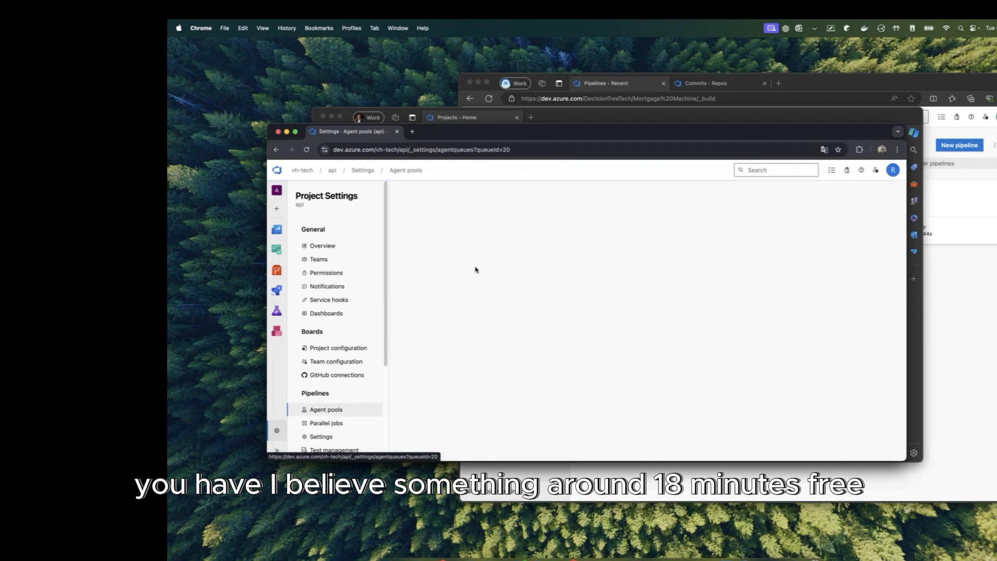
scroll(349, 355, down, 5)
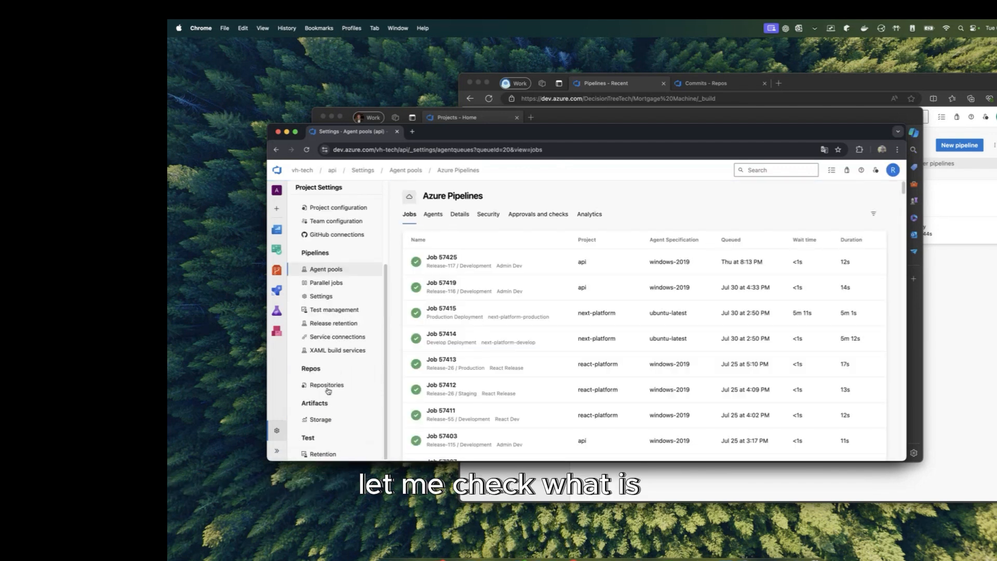
scroll(337, 385, up, 5)
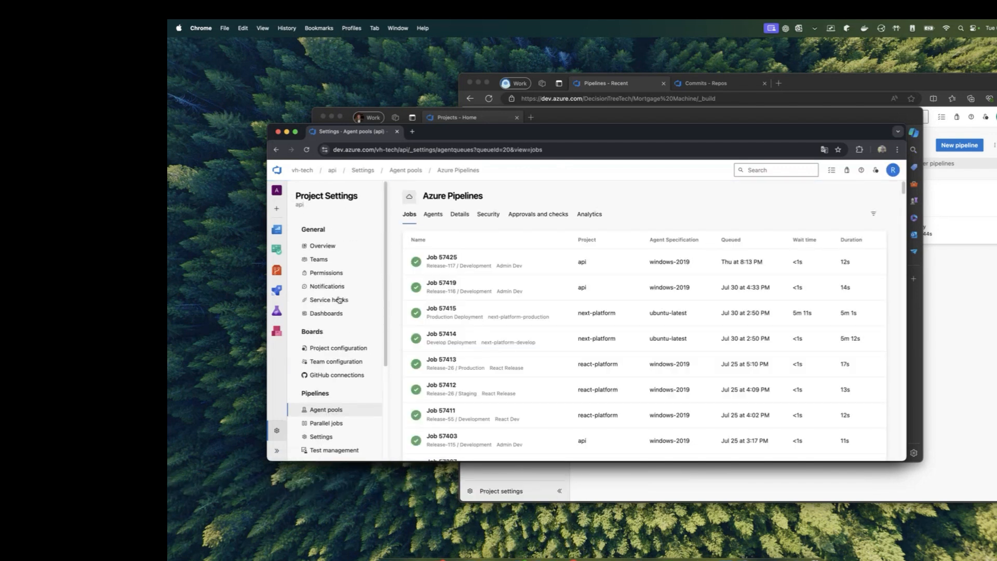
scroll(338, 337, down, 4)
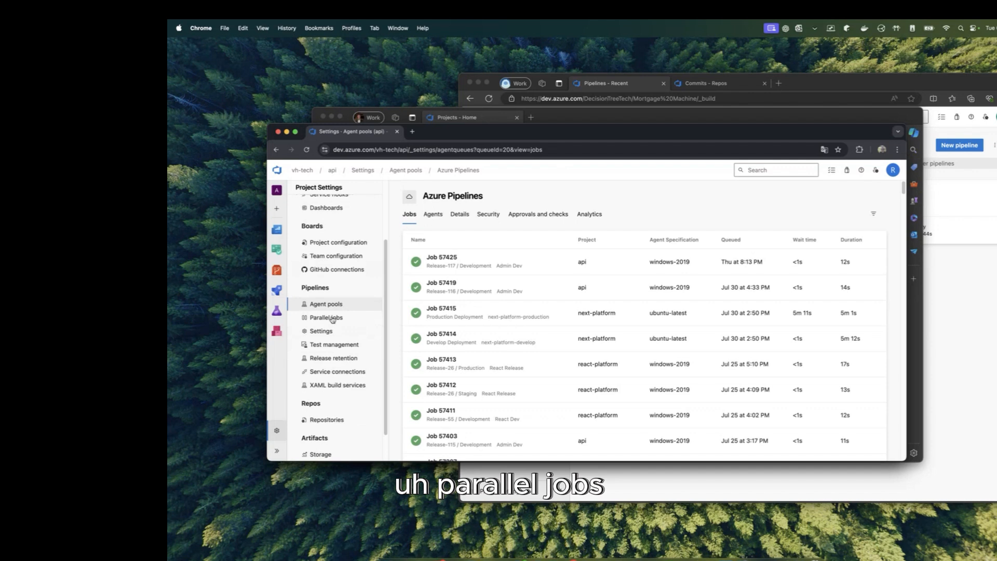
click(327, 318)
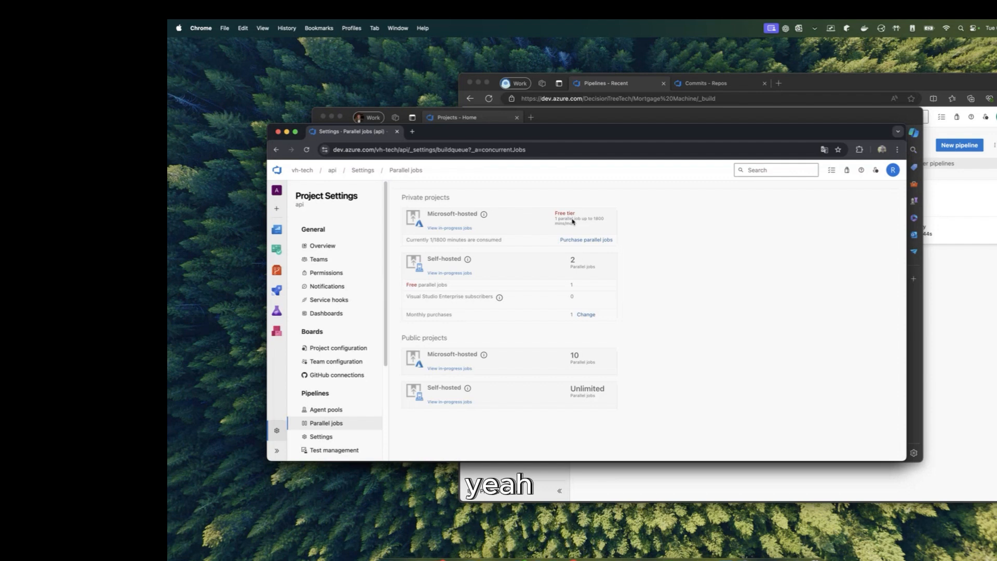
Step: Highlight the free tier's Microsoft-hosted job allowance and the 2 self-hosted parallel jobs
drag(556, 219, 601, 224)
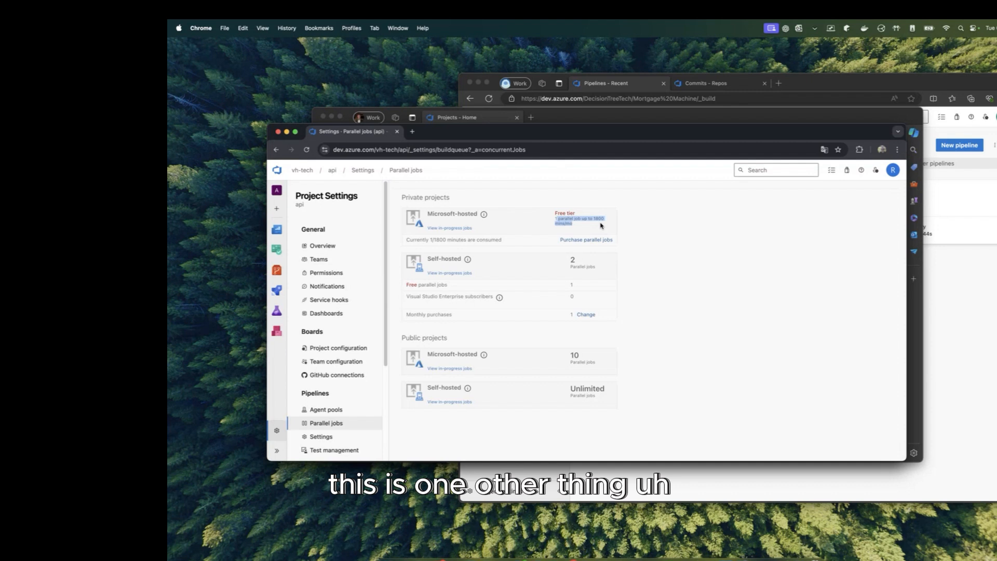
mouse_move(585, 220)
mouse_down()
mouse_move(557, 220)
mouse_move(598, 221)
mouse_up()
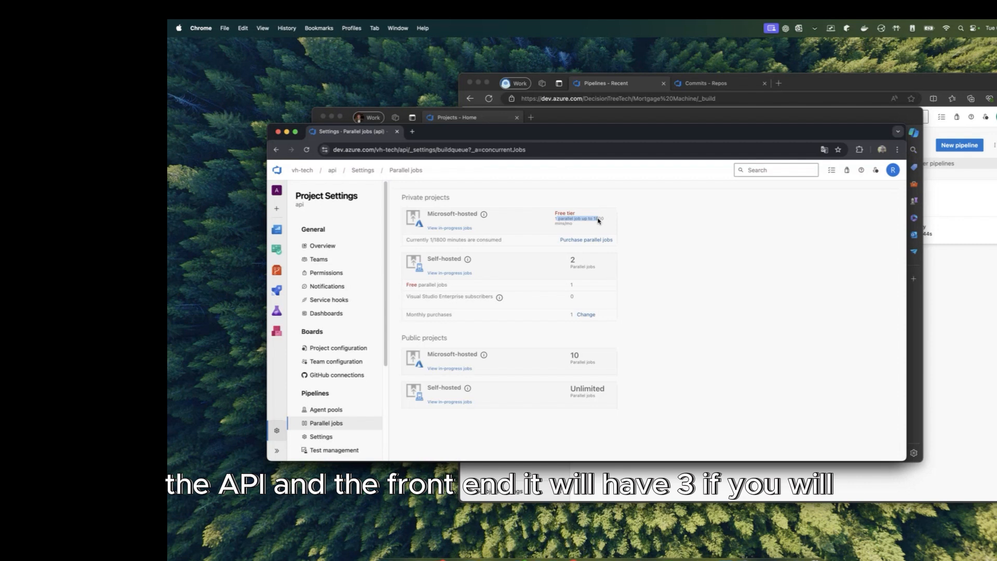
drag(598, 220, 578, 227)
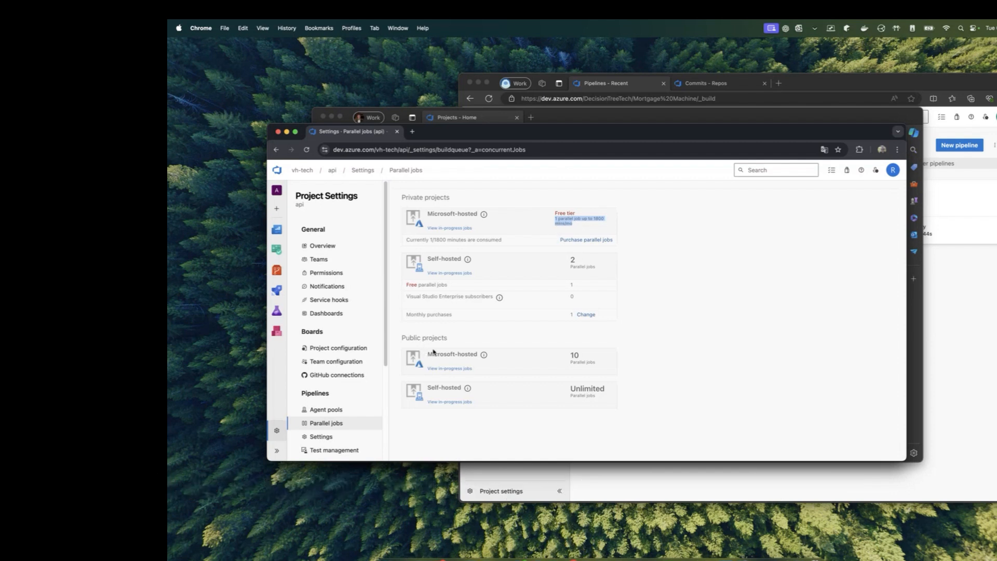
click(496, 276)
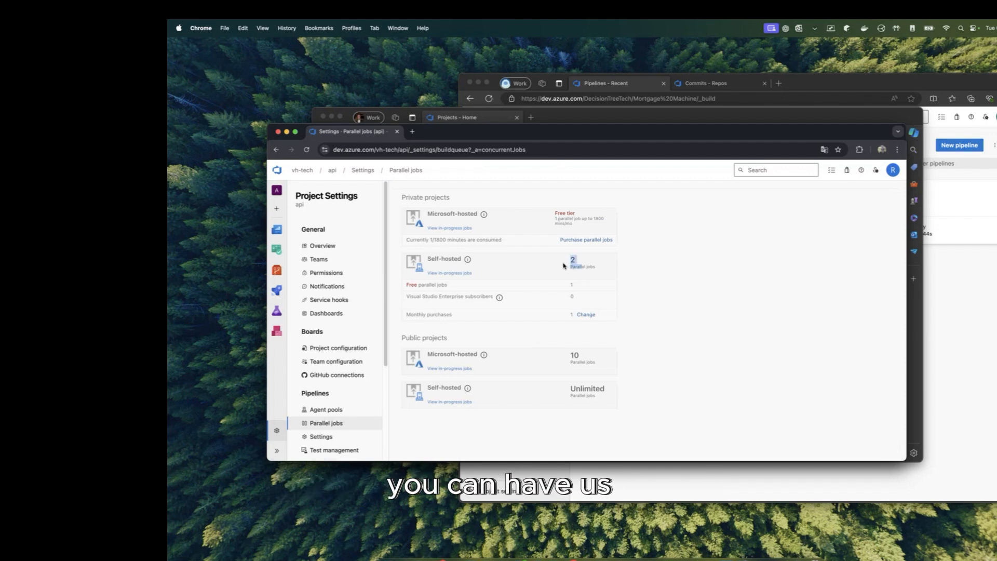
drag(582, 269, 563, 266)
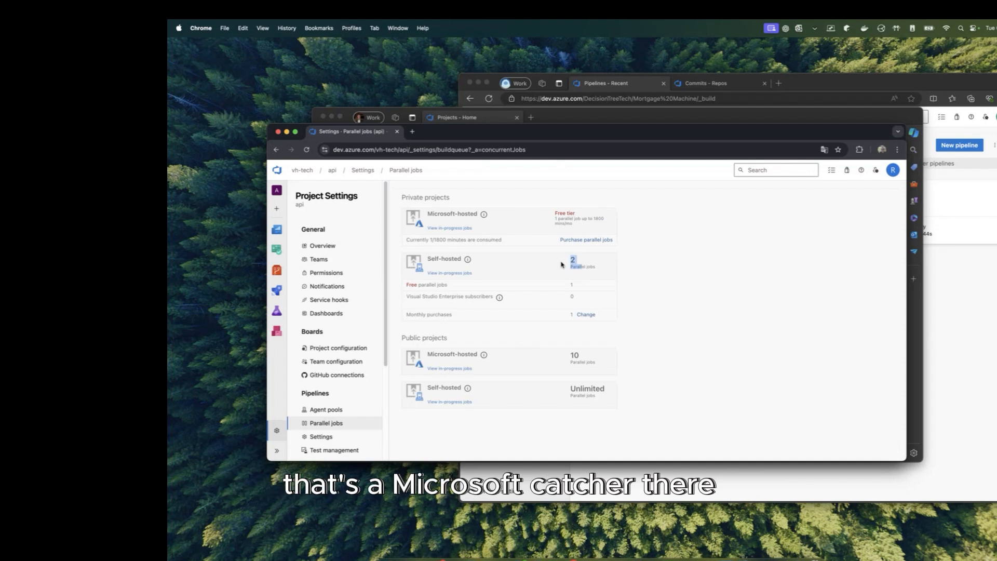
Step: Show the api project's Pipelines list, then move that window aside
click(287, 291)
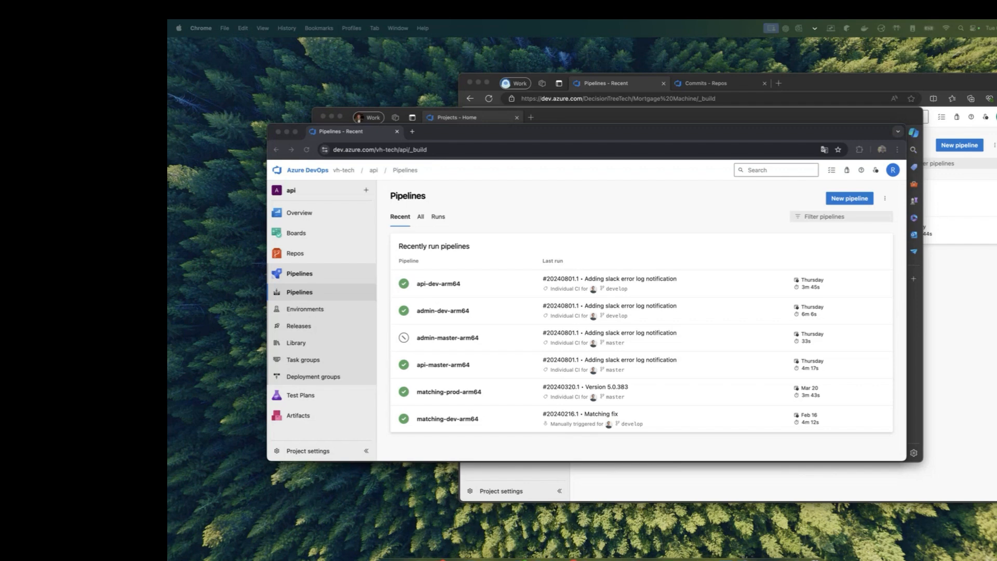
click(525, 247)
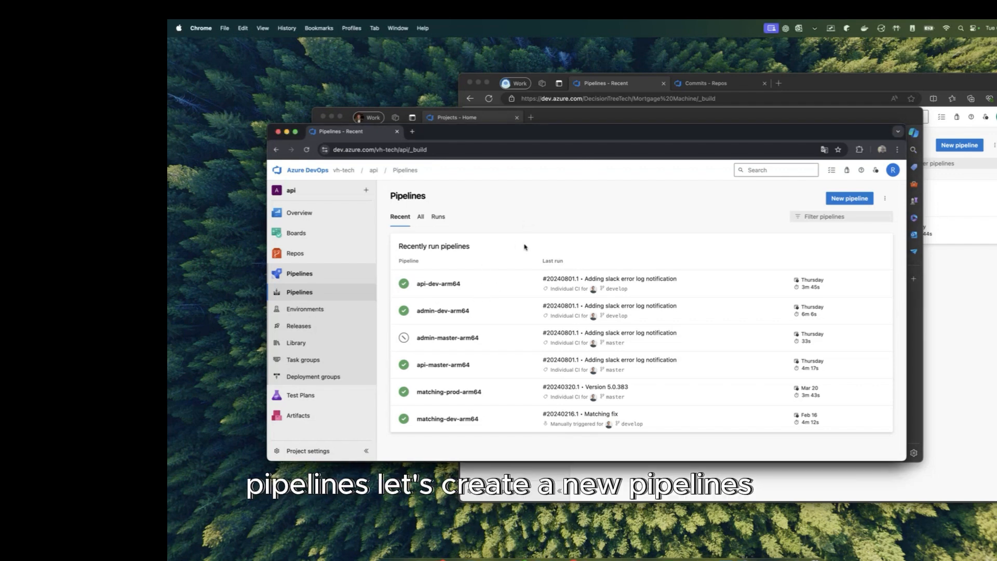
drag(631, 134, 622, 287)
Step: Bring the BrainyBox projects window forward, reposition it, and go back a page
click(603, 113)
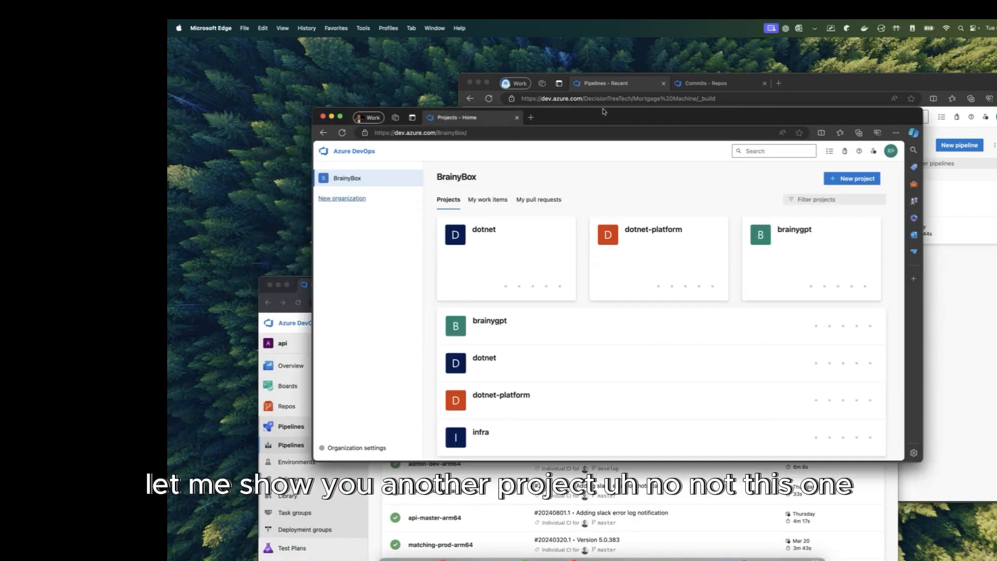
drag(604, 114, 637, 118)
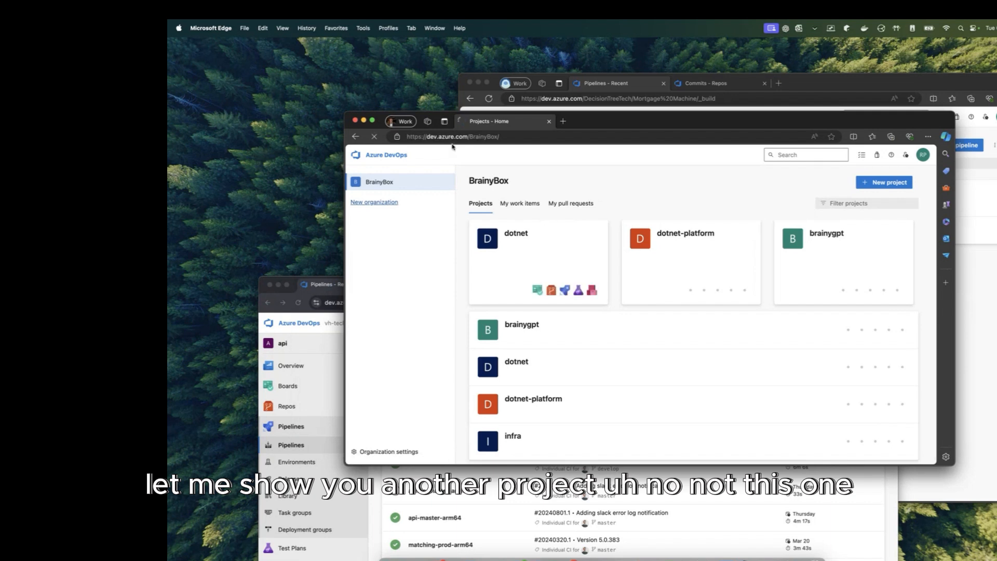
click(357, 138)
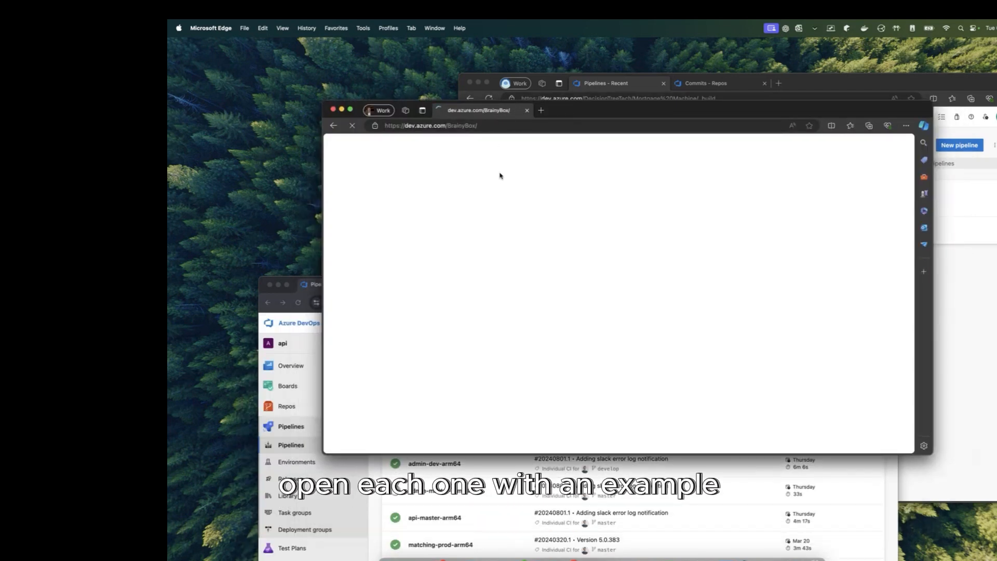
Step: In dotnet-platform, check Releases against Pipelines, then open the platform-build pipeline's runs list
click(654, 243)
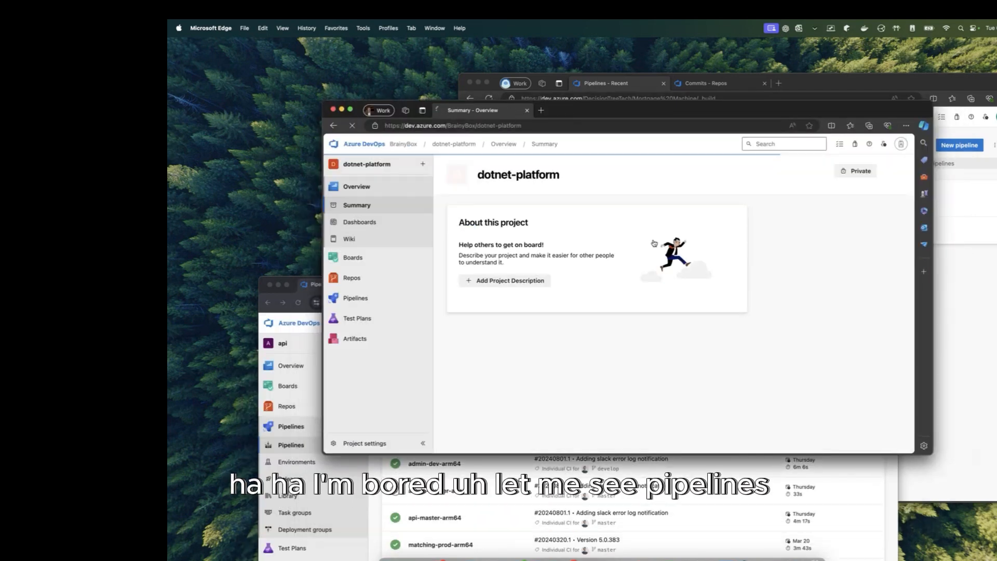
click(364, 298)
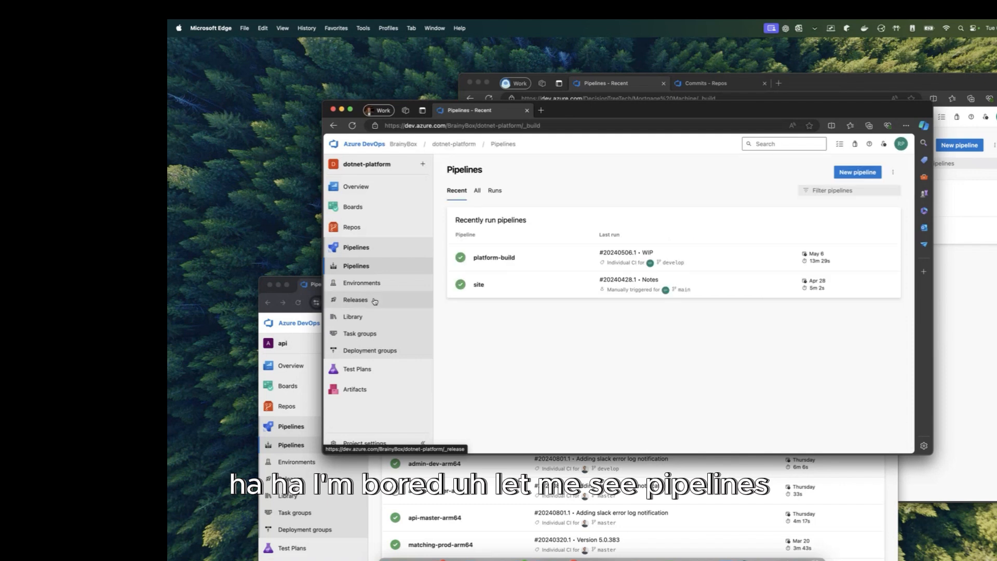
click(374, 300)
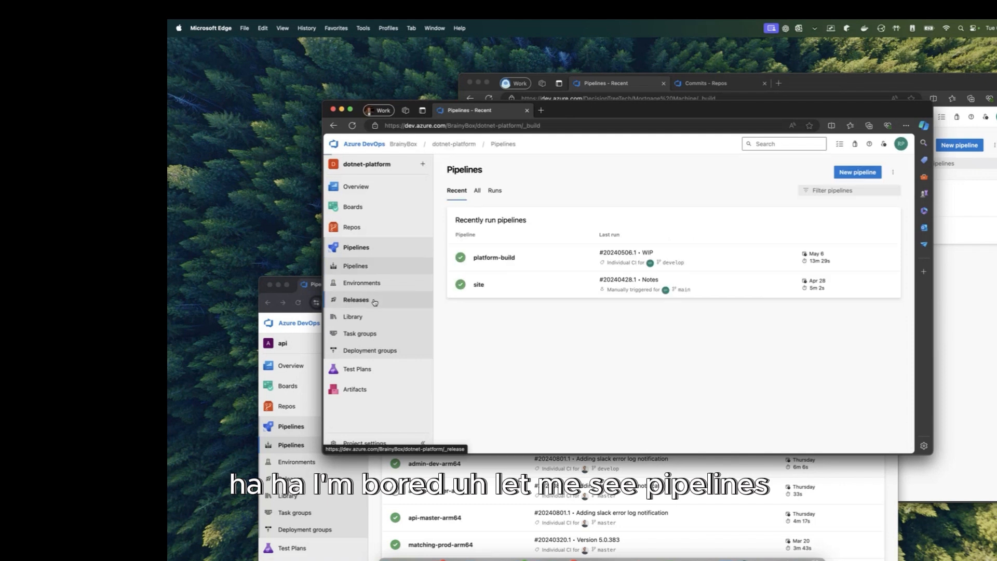
click(379, 270)
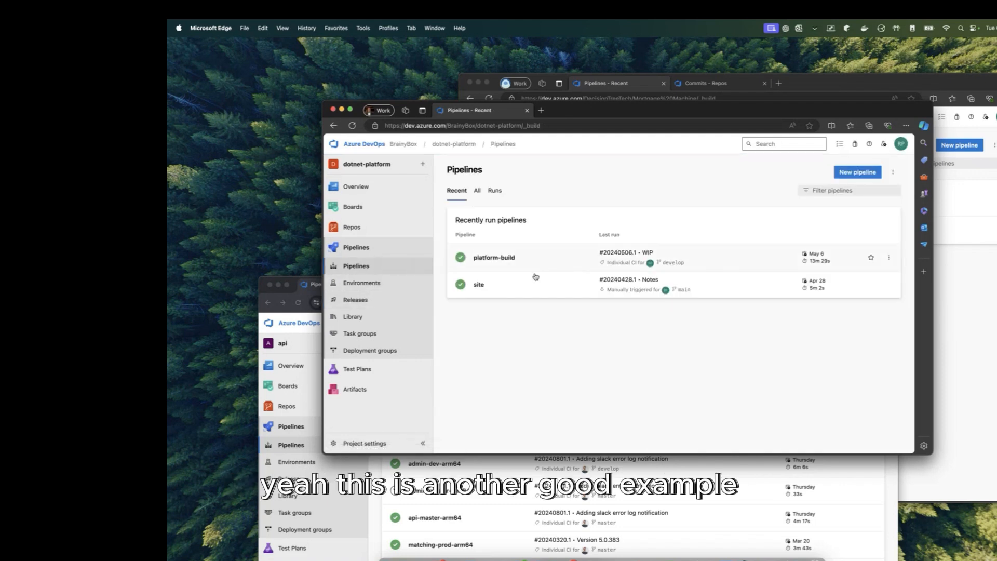
click(385, 300)
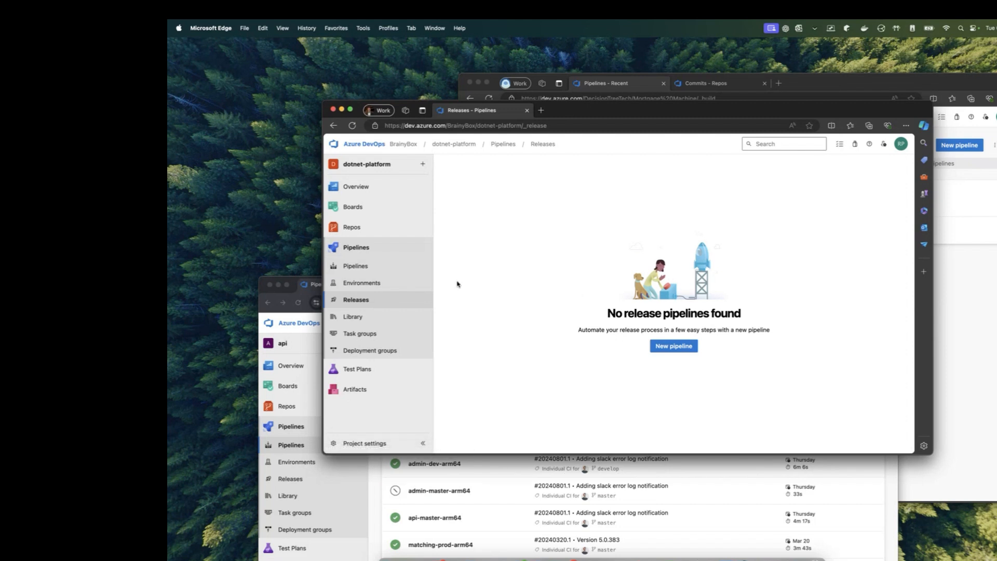
click(379, 264)
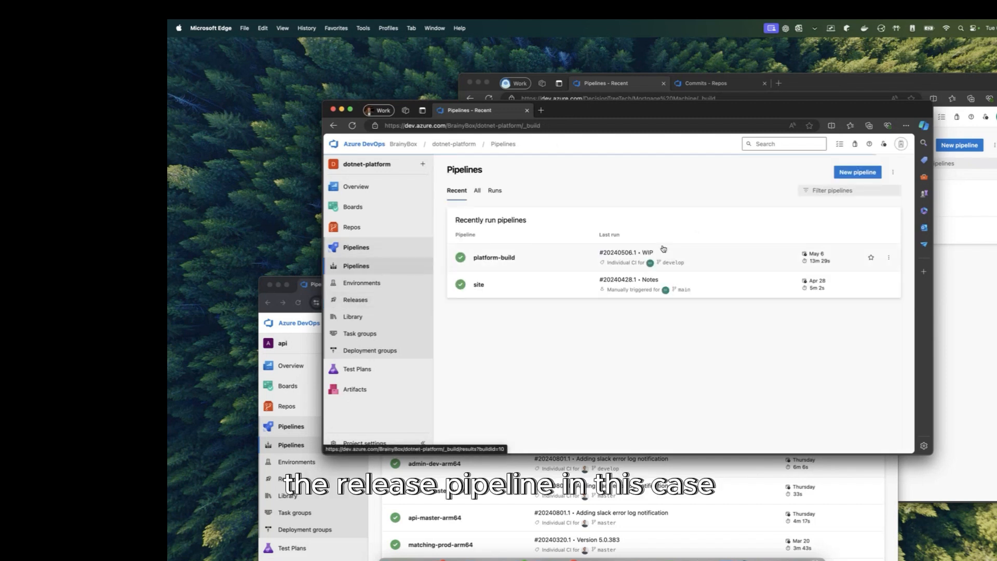
click(542, 256)
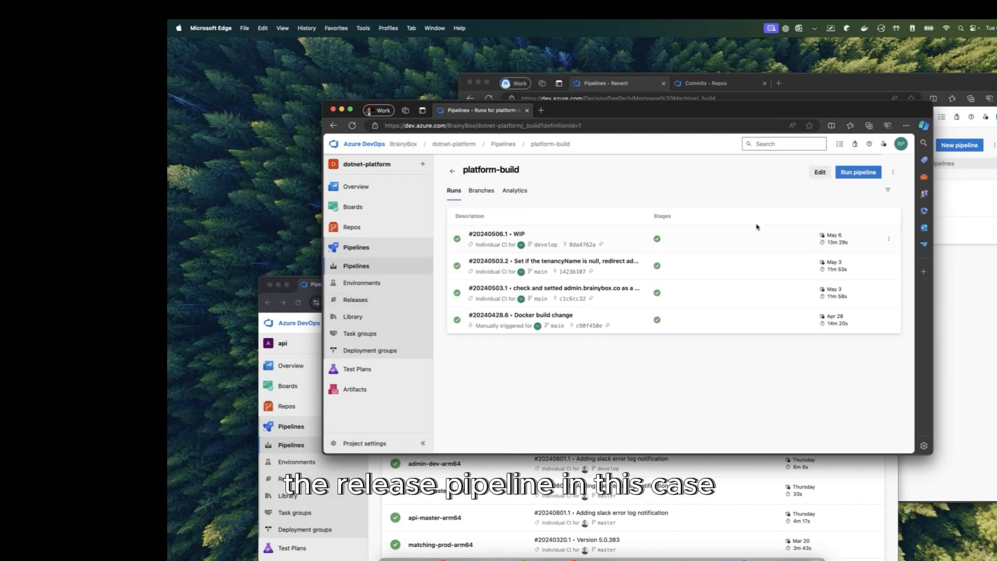
Step: Edit platform-build and inspect the Build an image task's Dockerfile path and $(Build.BuildId) tag
click(822, 172)
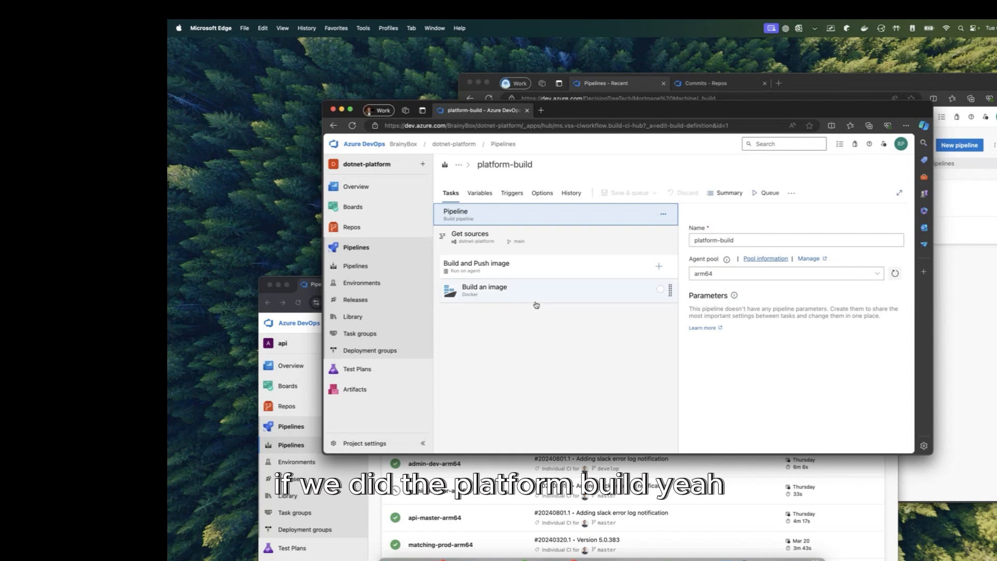
click(537, 292)
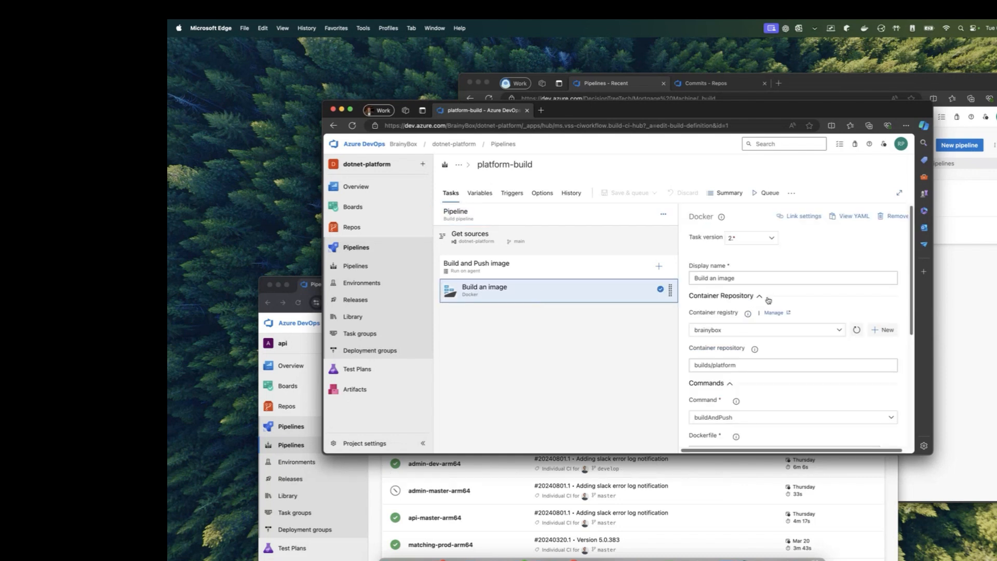
scroll(768, 300, down, 5)
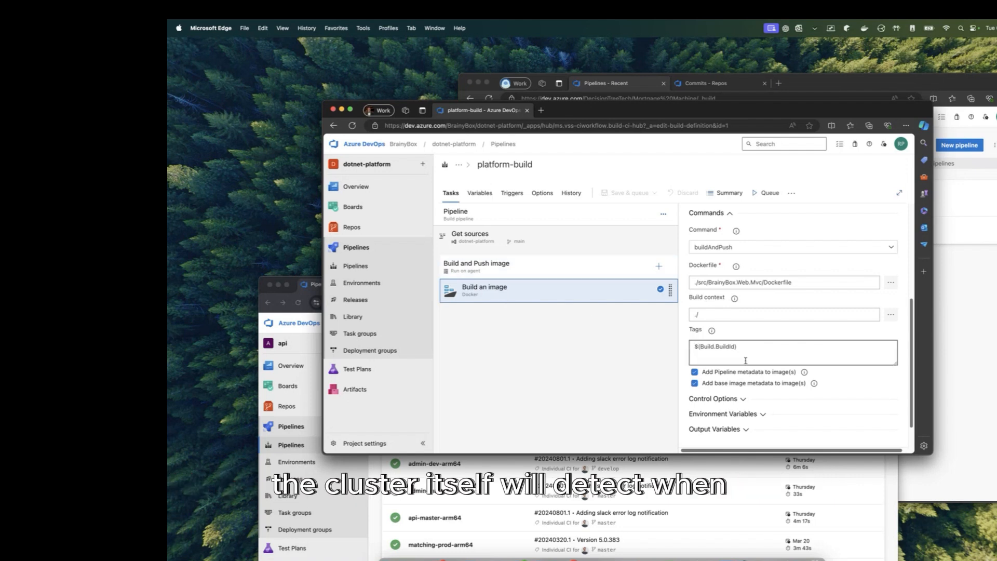
click(793, 283)
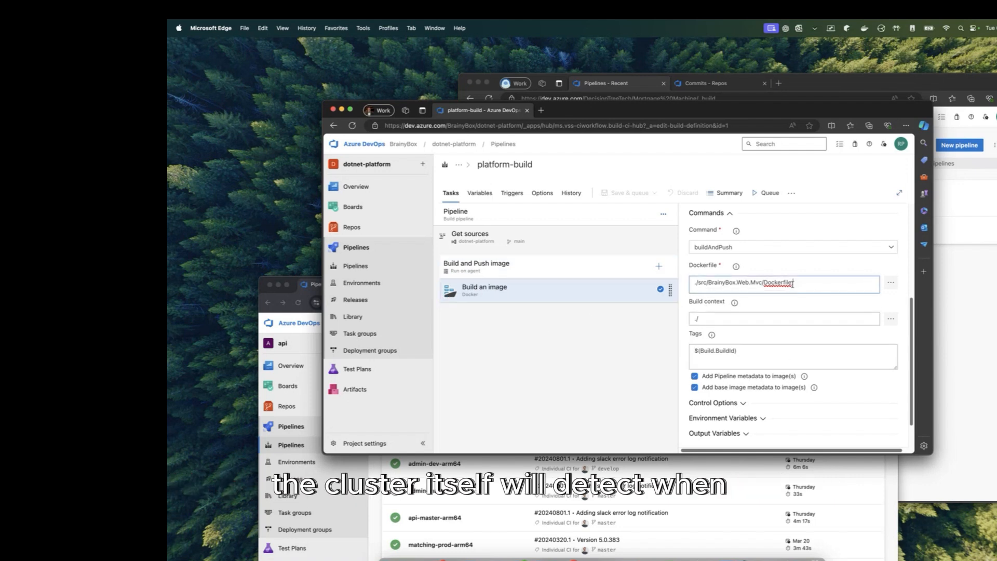
scroll(788, 315, up, 2)
scroll(781, 327, down, 3)
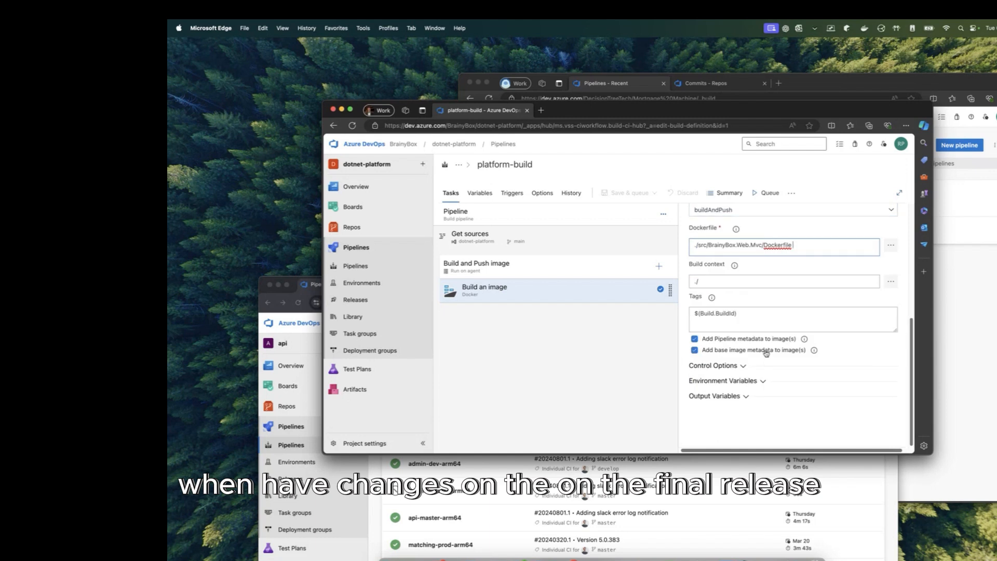
drag(748, 315, 670, 319)
scroll(727, 319, up, 1)
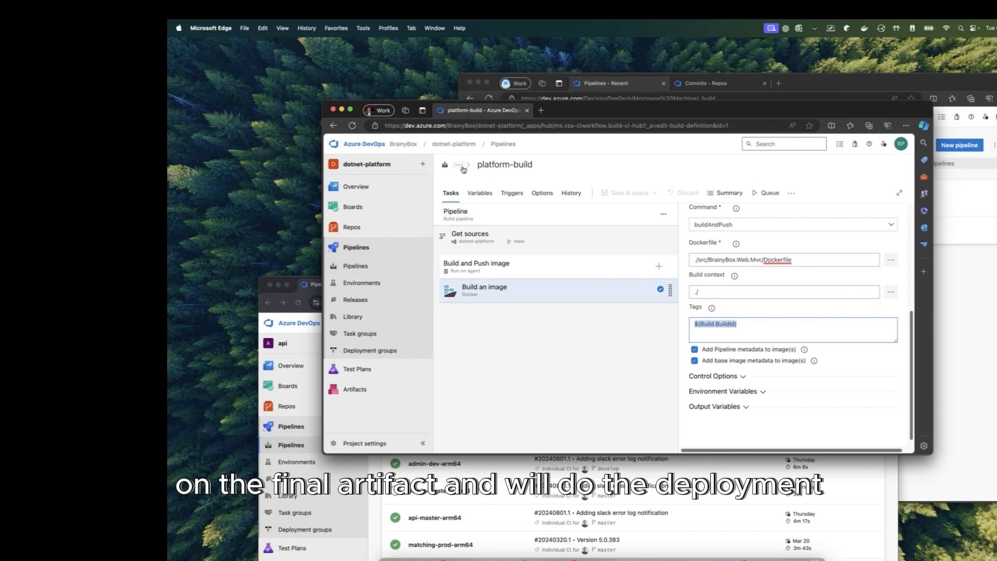
Step: Look over dotnet-platform's Releases and Environments, return to Pipelines, and move the window aside
click(364, 301)
click(368, 284)
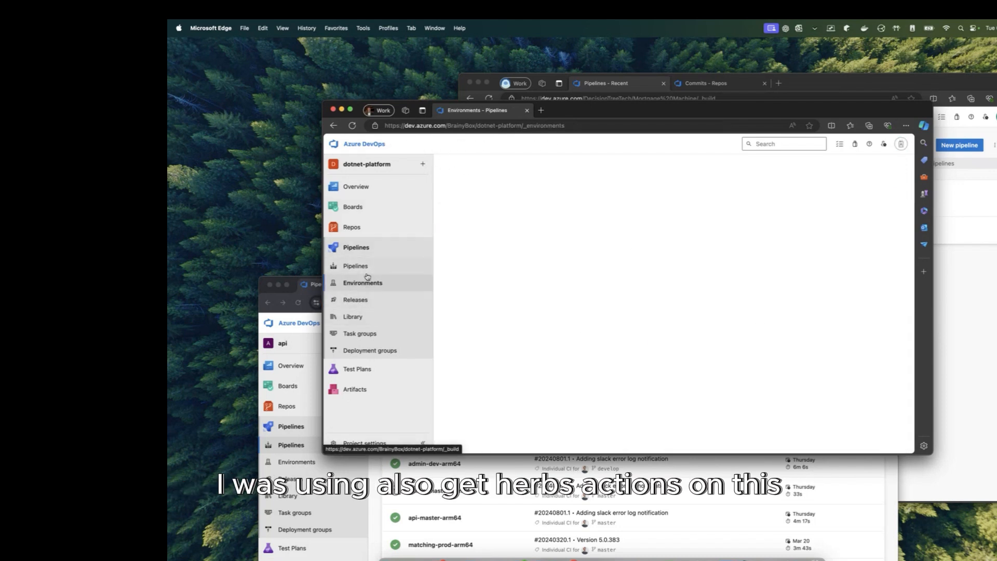
click(364, 267)
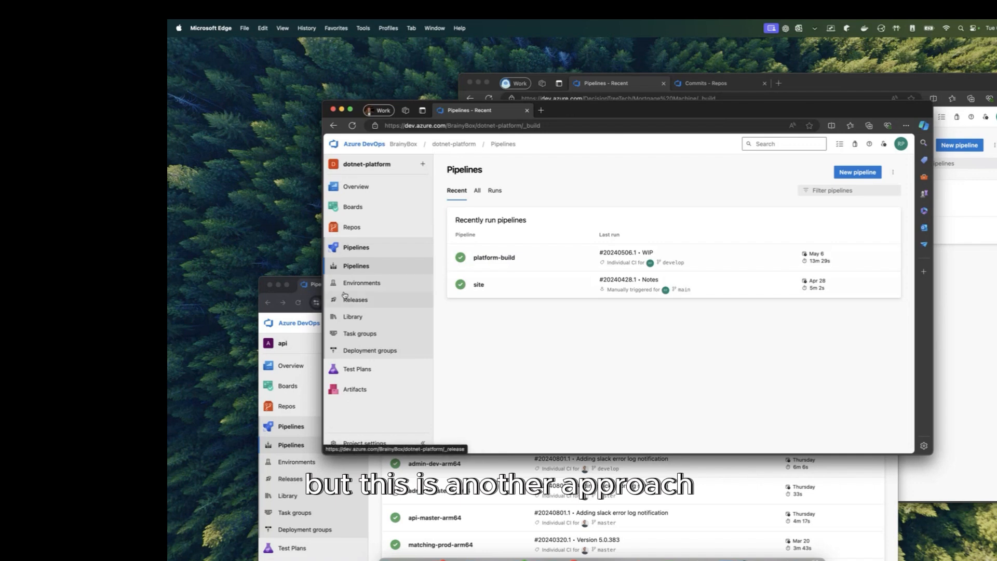
drag(580, 114, 546, 248)
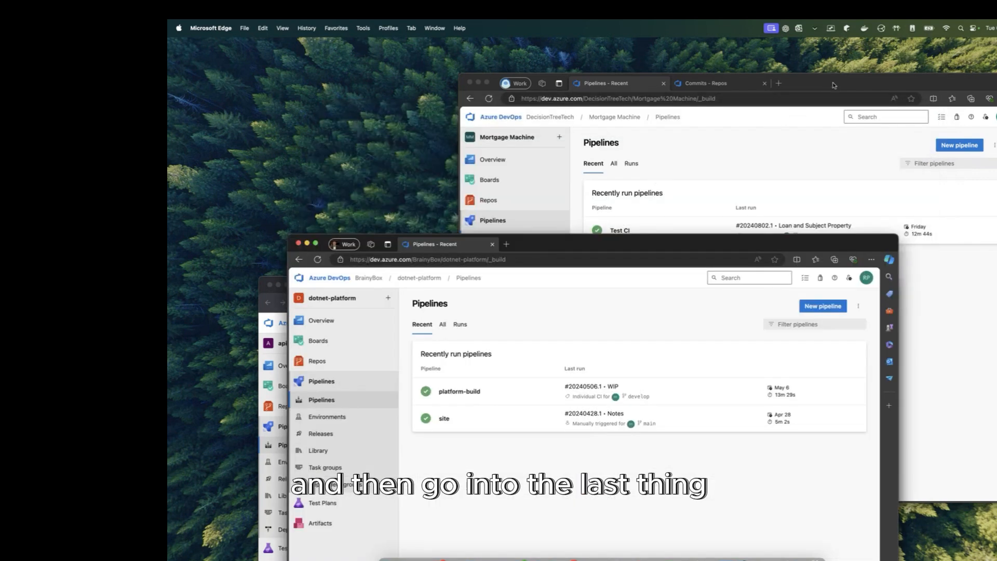
Step: Open the Mortgage Machine Test CI pipeline in the YAML editor via its actions menu
drag(834, 85, 705, 96)
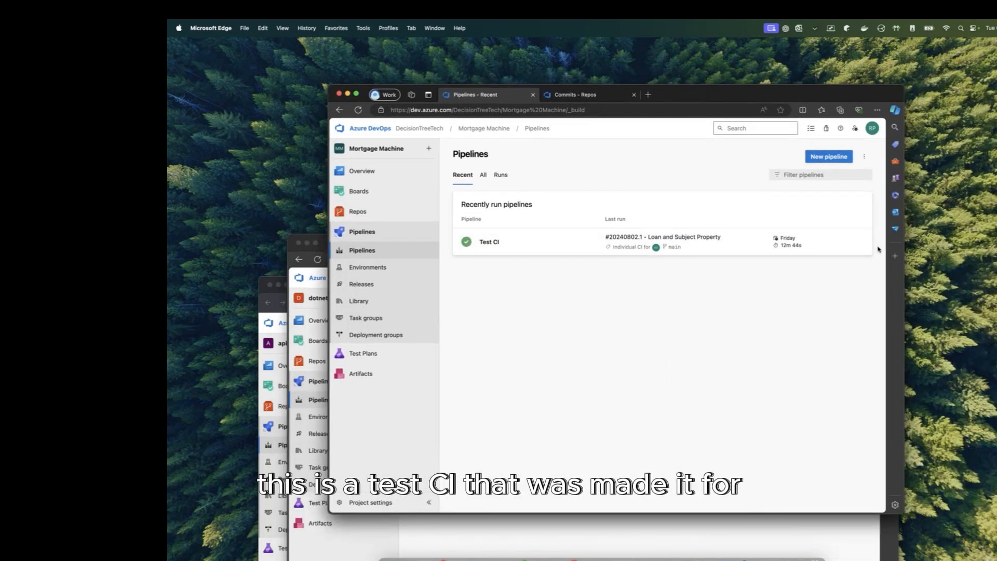
click(860, 242)
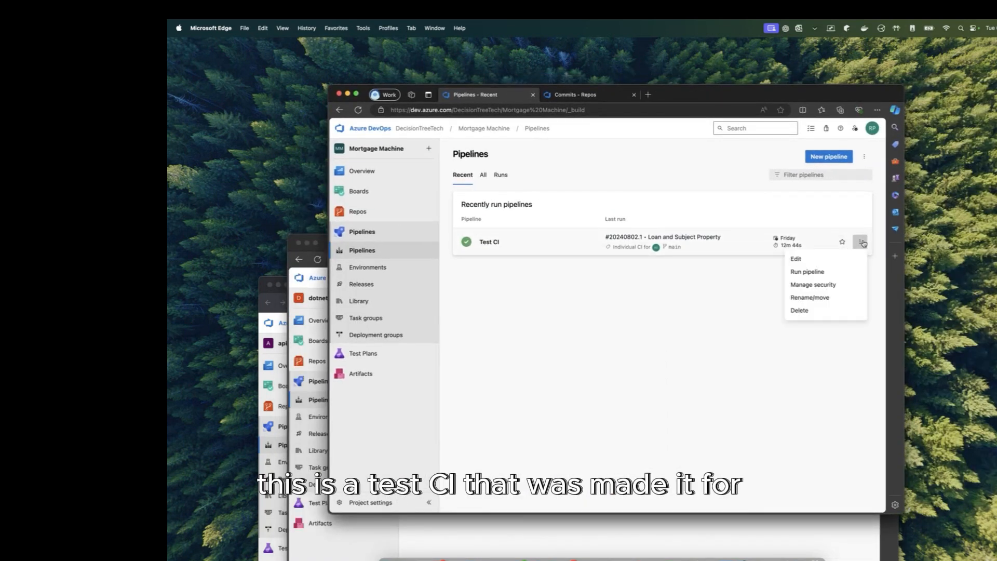
click(828, 259)
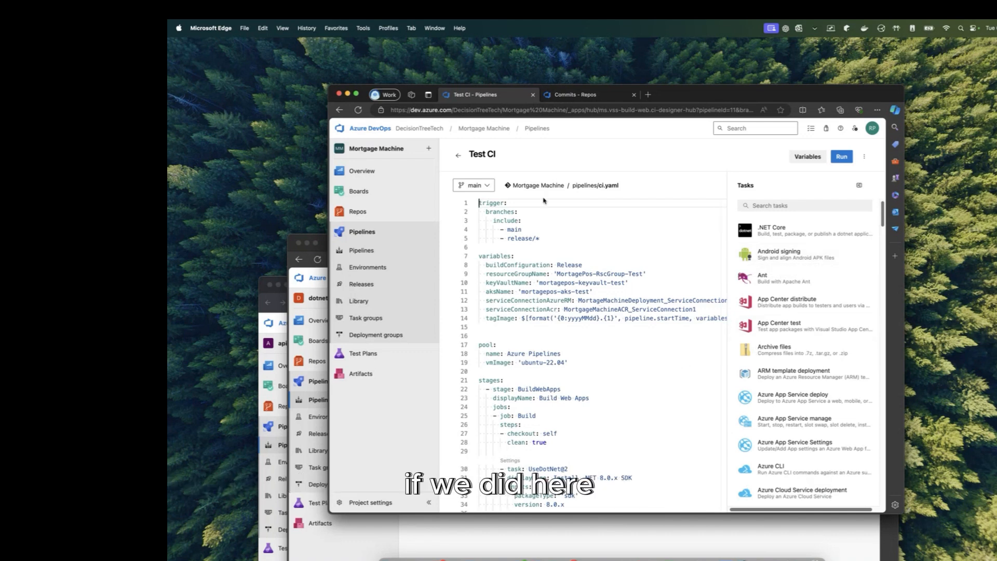
scroll(568, 383, down, 3)
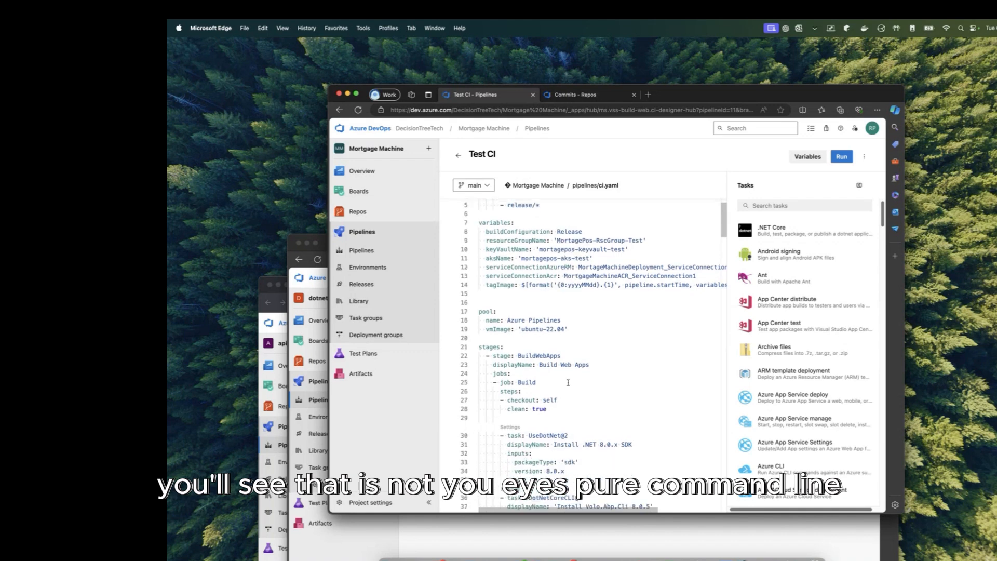
scroll(568, 382, down, 5)
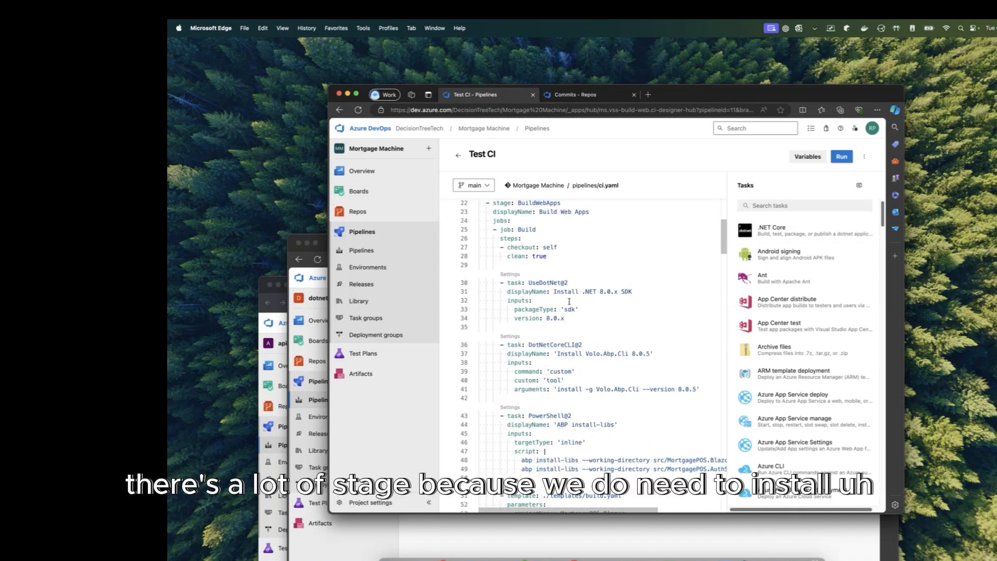
scroll(565, 288, up, 1)
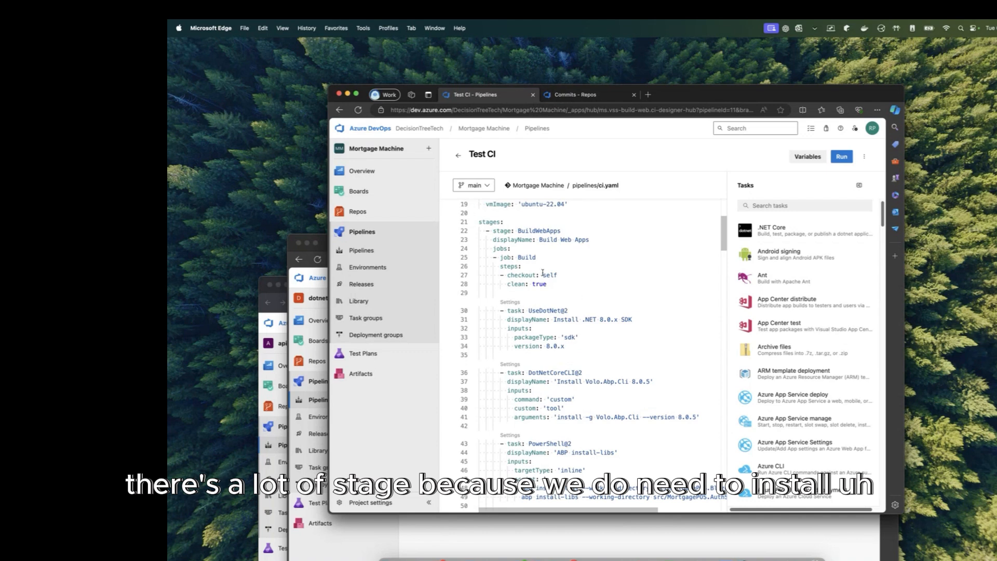
drag(540, 292, 565, 346)
scroll(706, 349, down, 3)
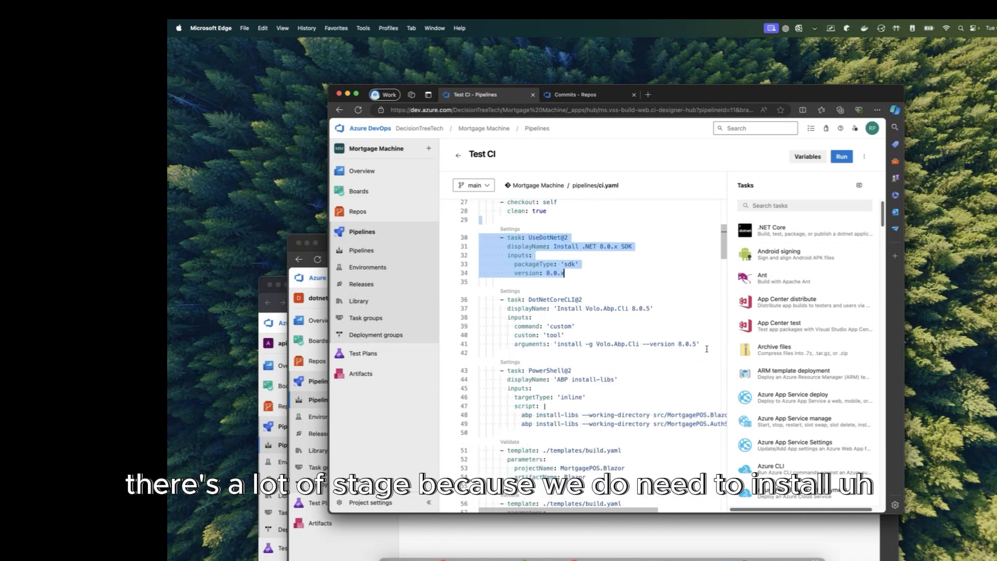
scroll(706, 349, down, 1)
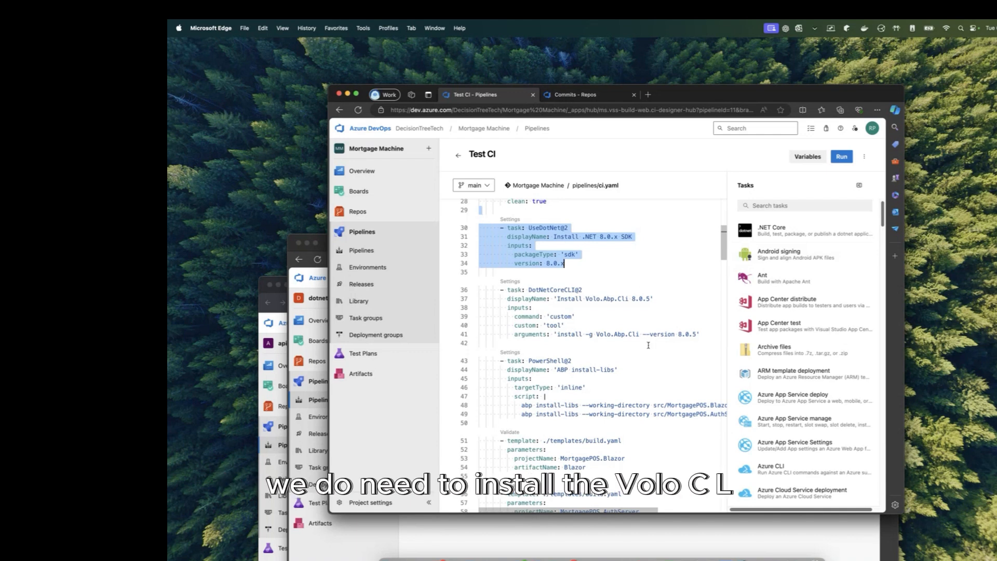
drag(704, 334, 480, 299)
scroll(589, 320, up, 1)
scroll(589, 319, down, 3)
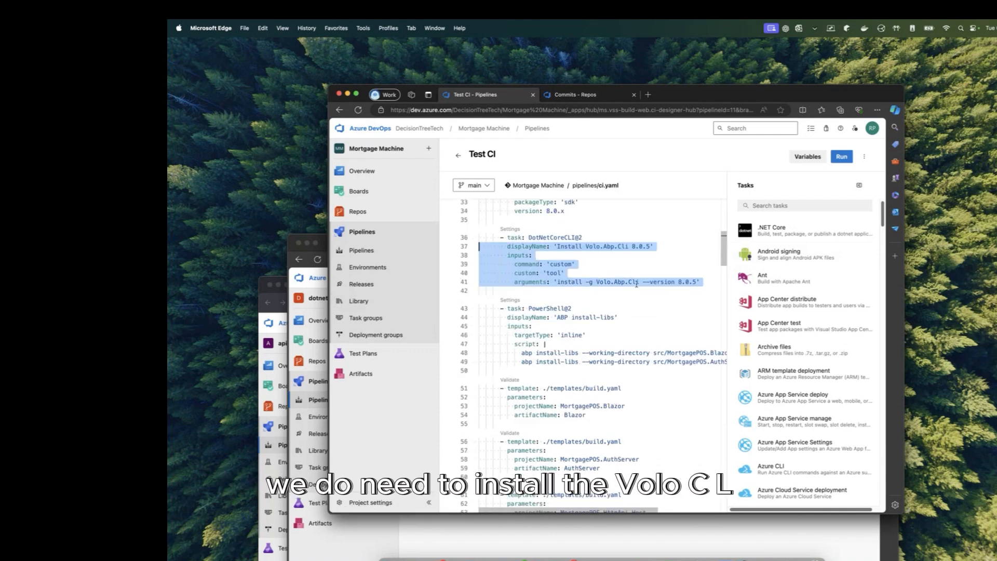
scroll(619, 280, down, 3)
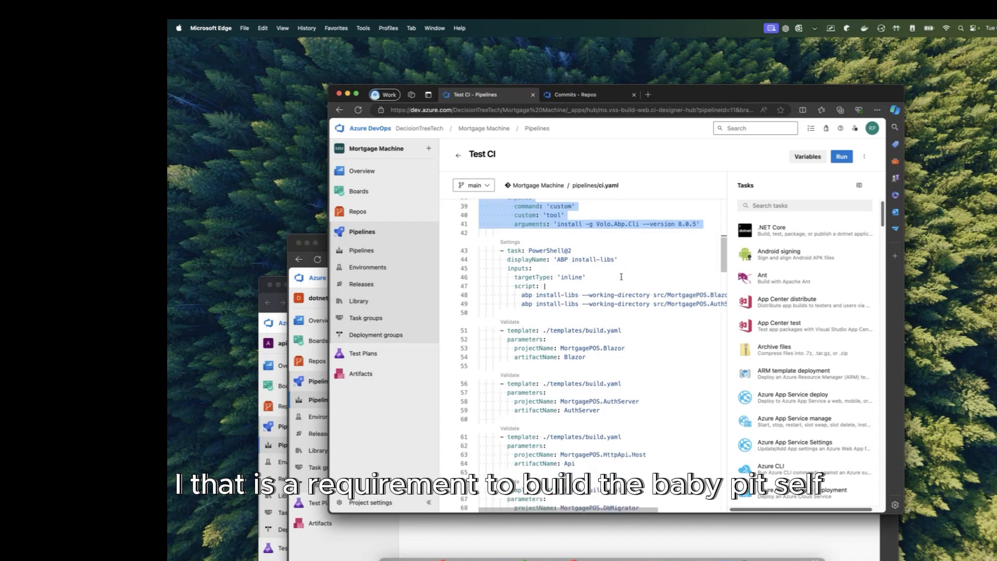
drag(497, 294, 535, 304)
click(586, 305)
click(596, 298)
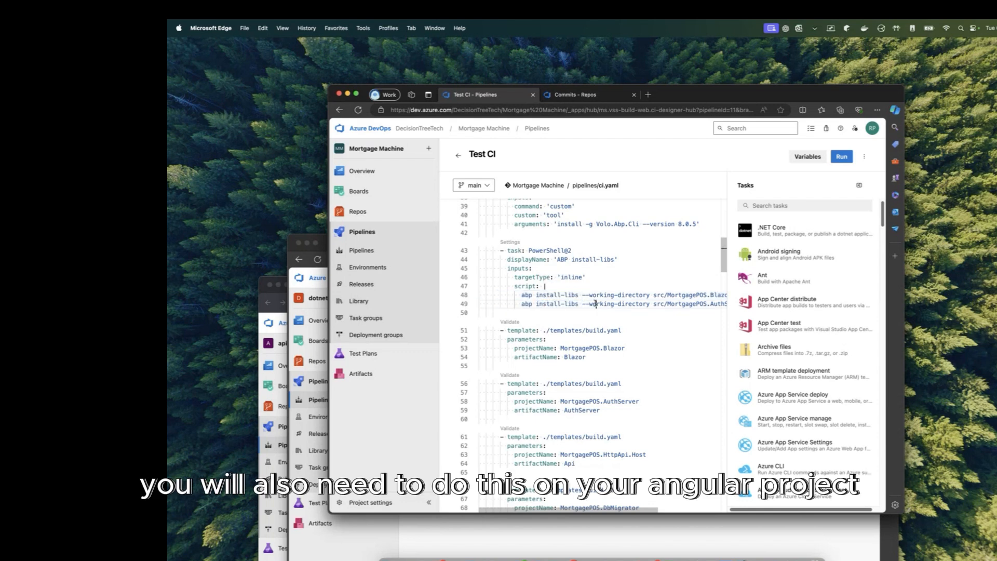
scroll(605, 303, right, 3)
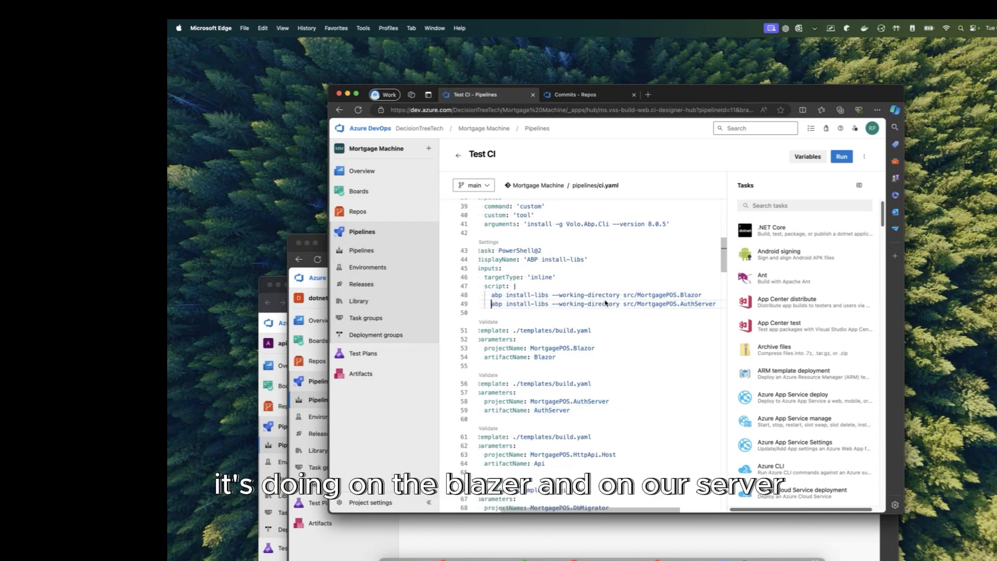
scroll(605, 304, left, 3)
scroll(605, 303, down, 5)
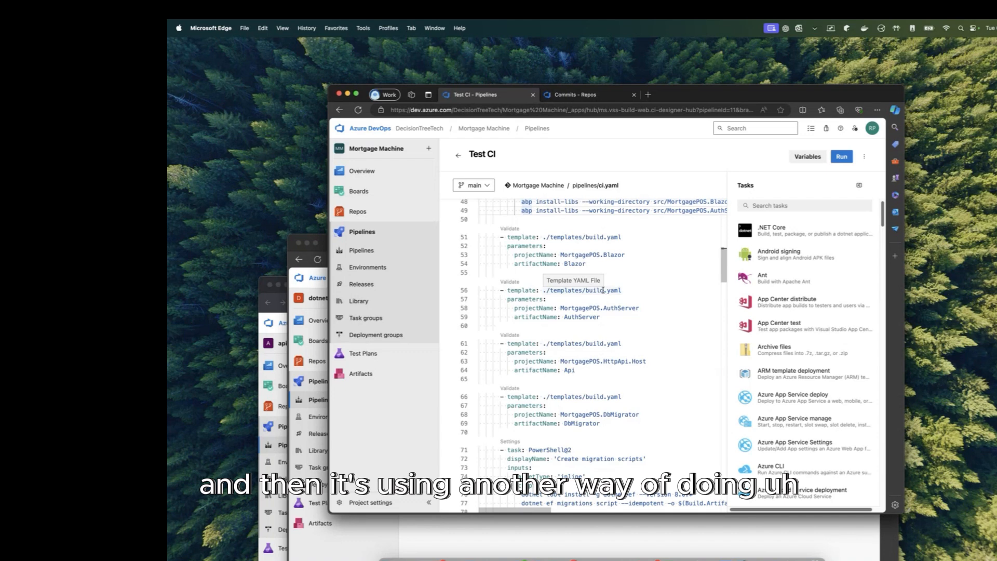
scroll(603, 290, down, 5)
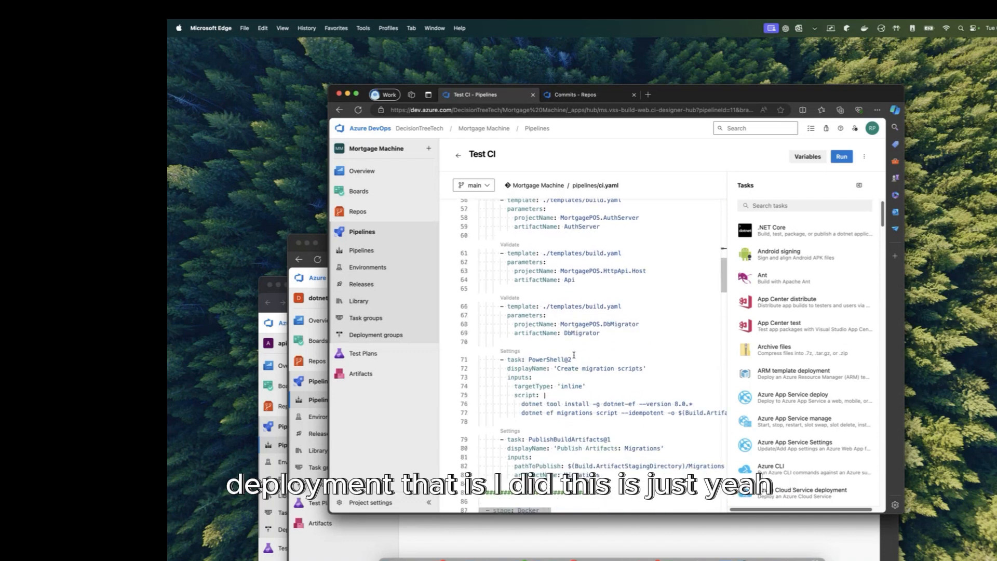
scroll(612, 291, down, 3)
scroll(605, 255, up, 4)
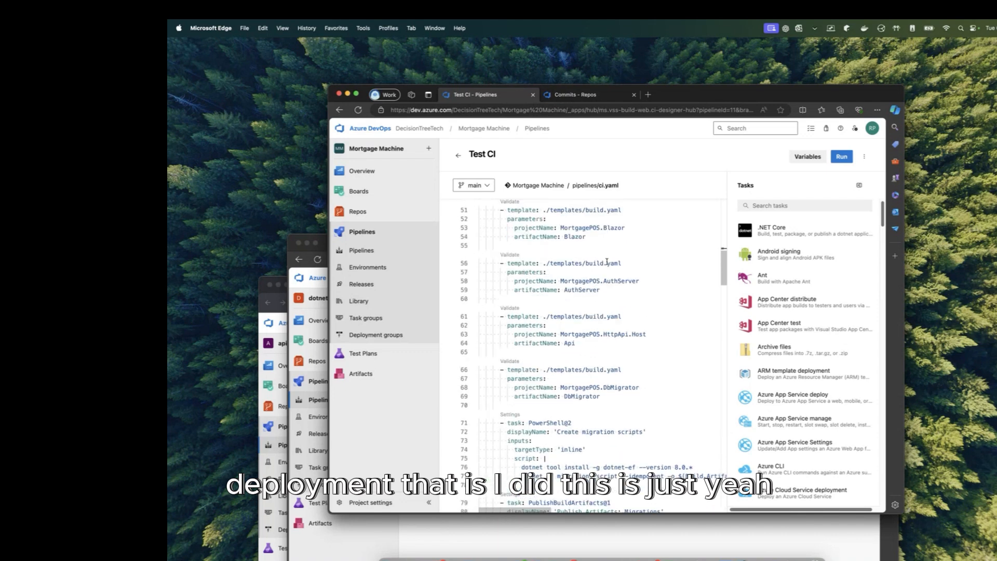
drag(523, 238, 569, 304)
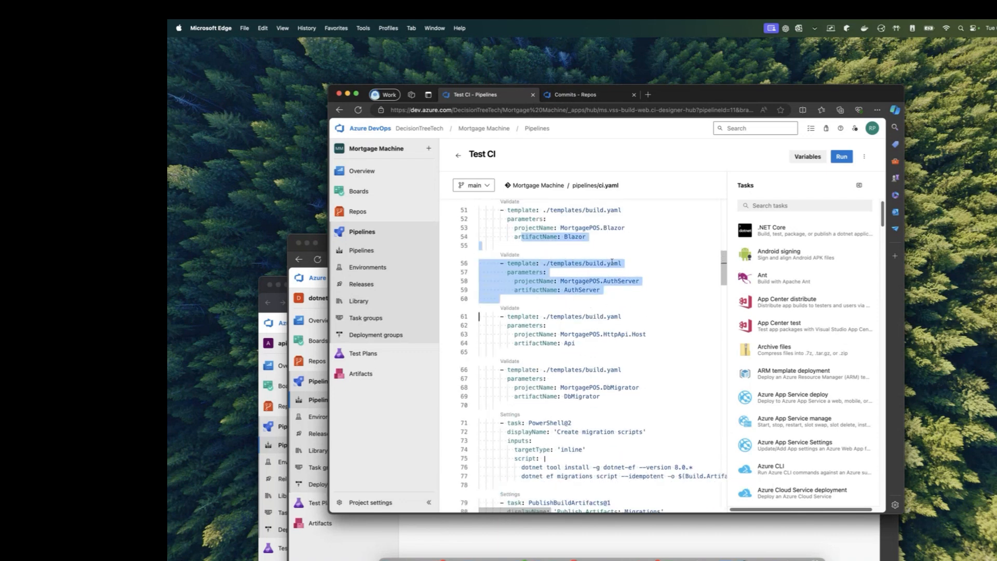
scroll(592, 278, down, 2)
drag(575, 299, 498, 255)
scroll(587, 276, down, 2)
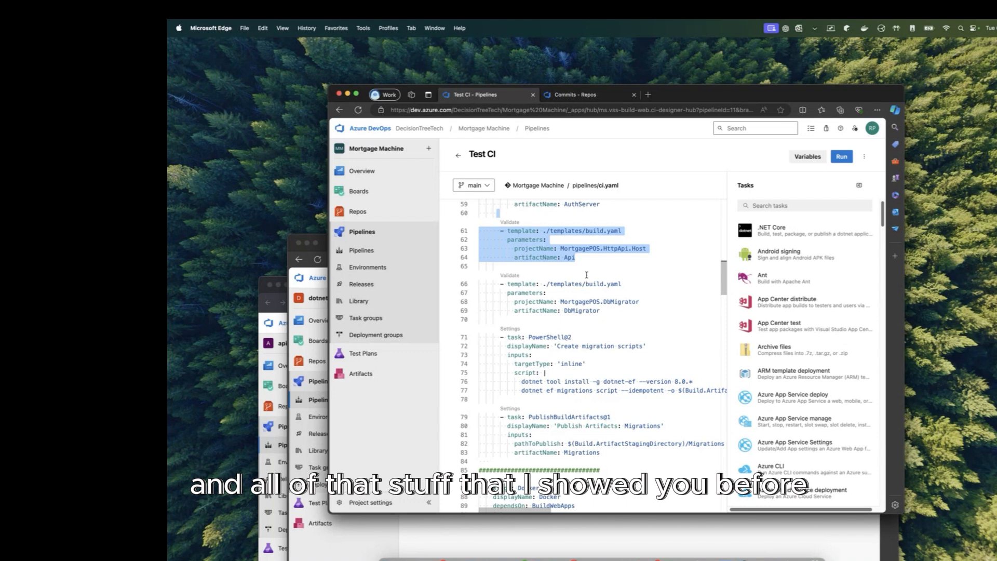
scroll(584, 276, down, 5)
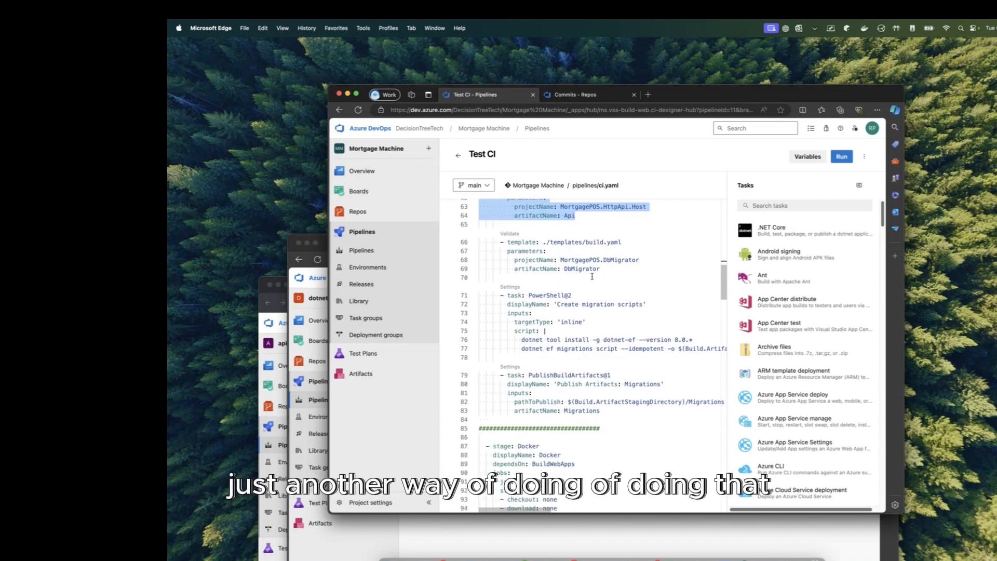
drag(619, 238, 606, 333)
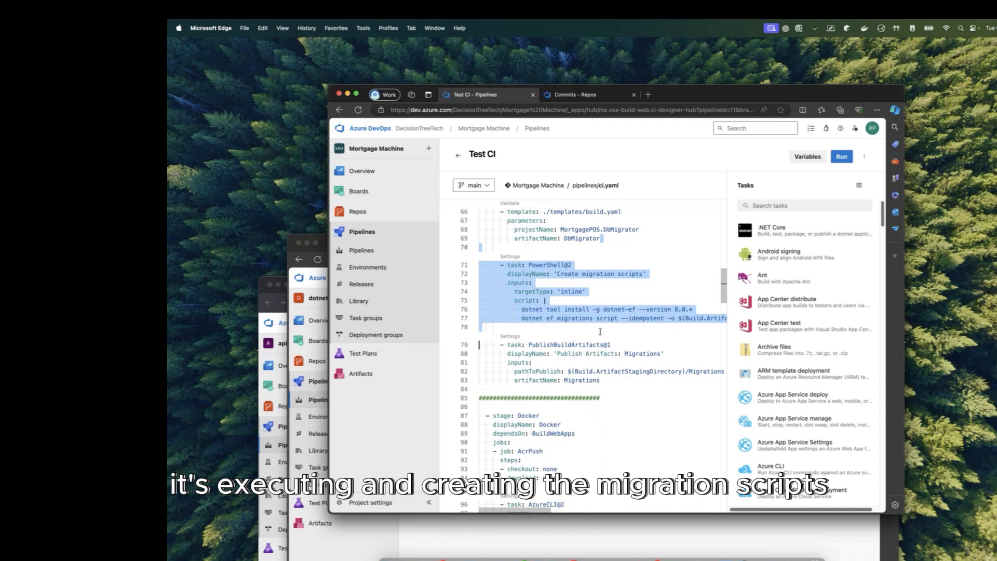
scroll(604, 330, down, 5)
click(610, 318)
drag(618, 315, 445, 264)
scroll(634, 301, down, 12)
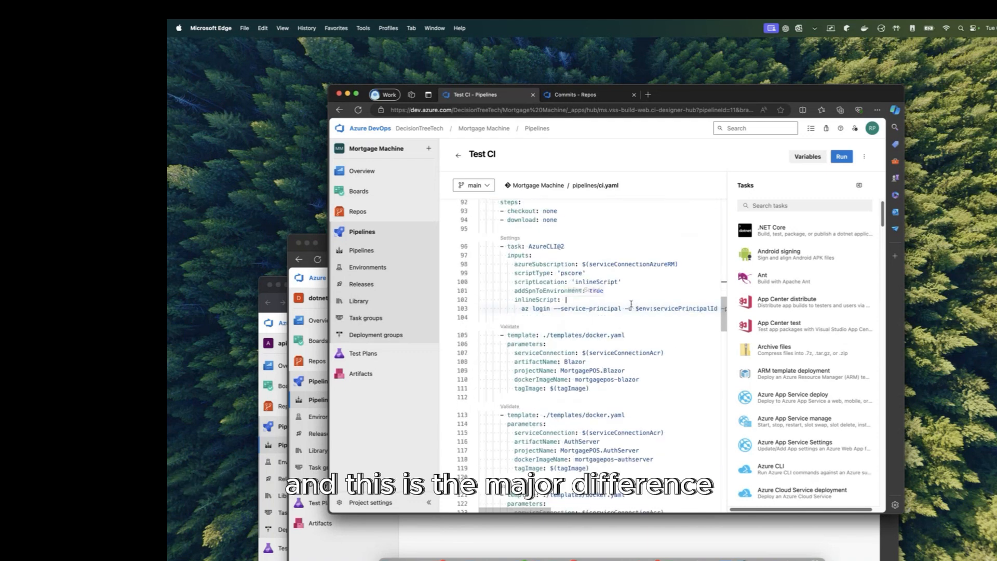
drag(613, 229, 564, 307)
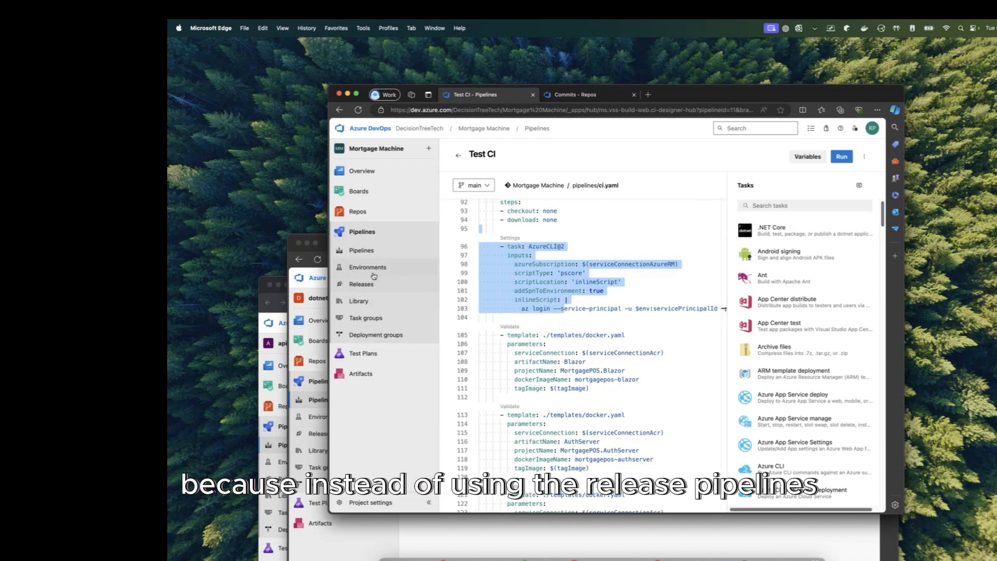
click(613, 327)
drag(543, 236, 564, 314)
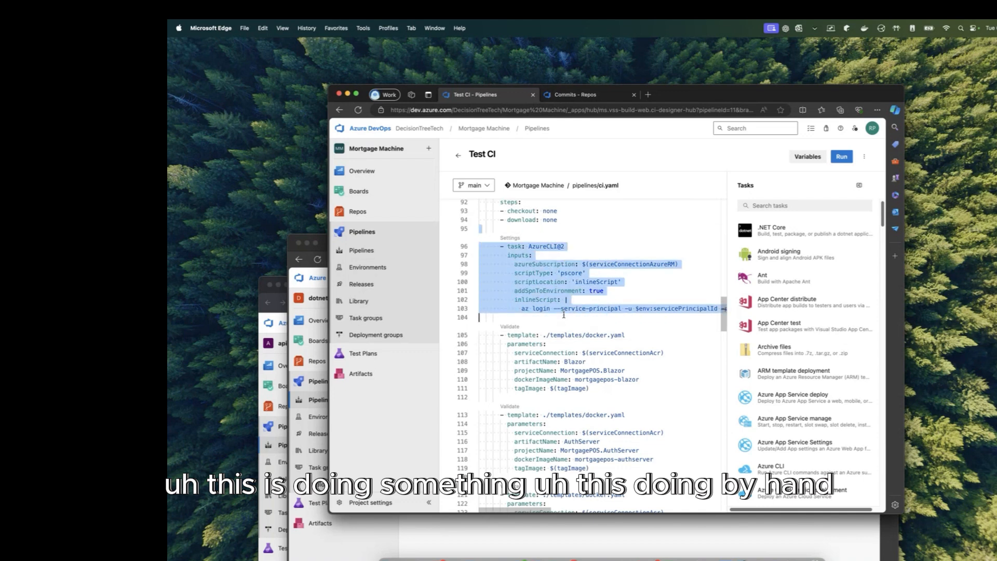
click(544, 309)
drag(525, 309, 688, 314)
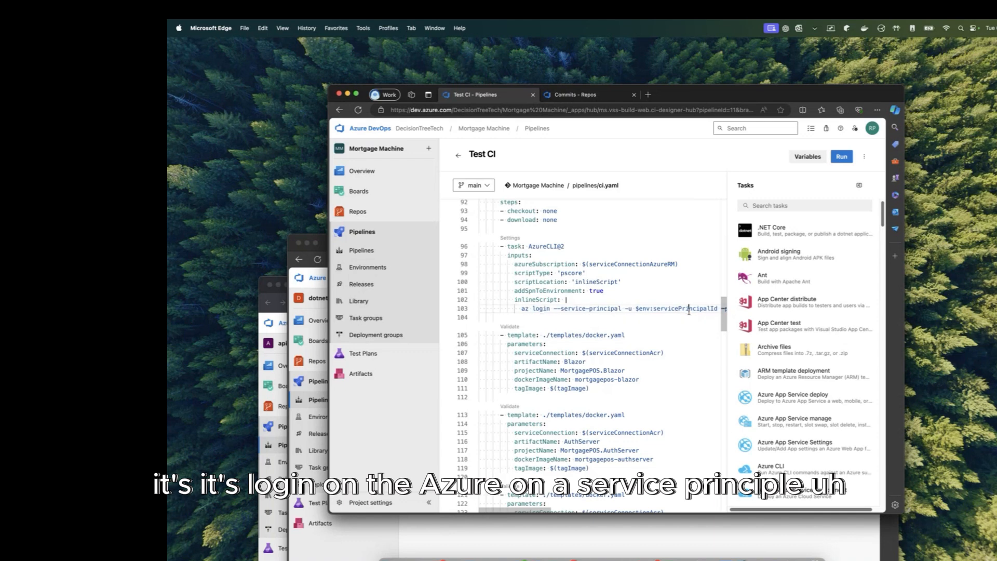
double_click(685, 309)
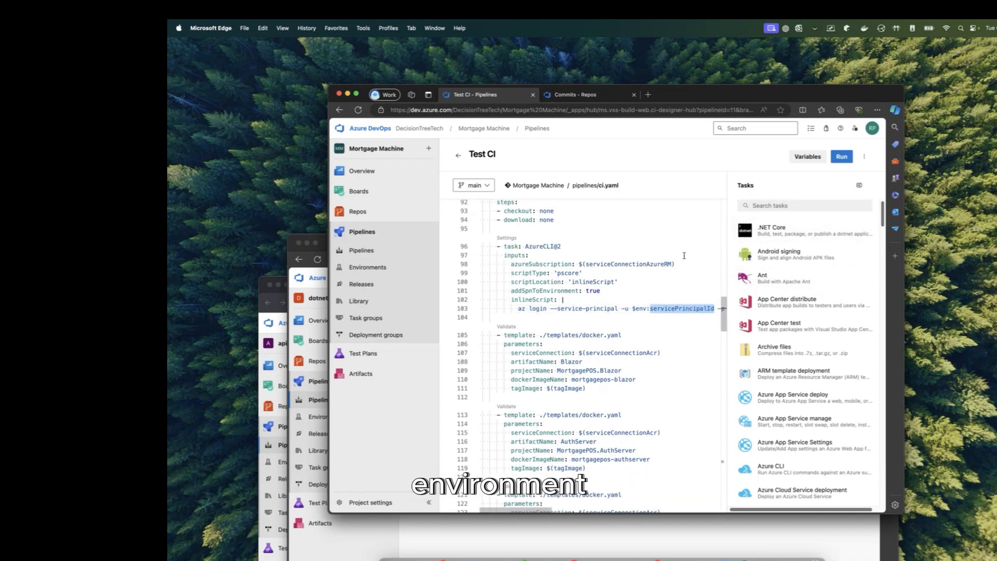
scroll(672, 325, down, 2)
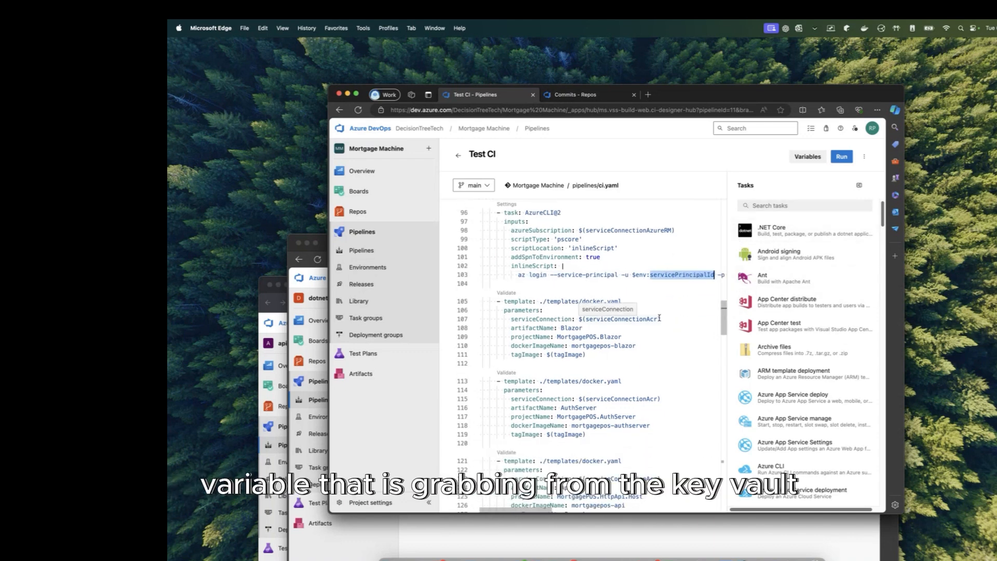
scroll(559, 227, down, 5)
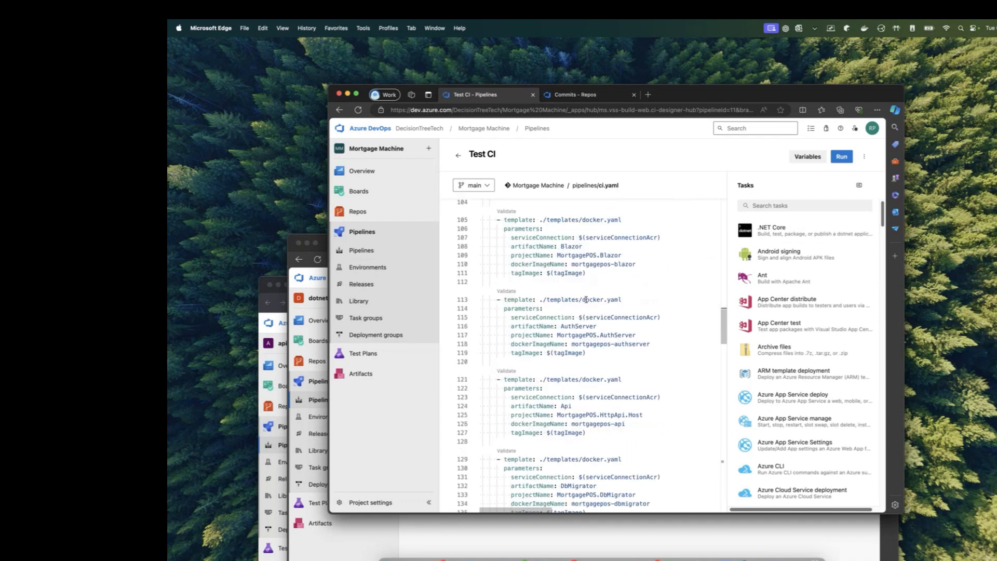
scroll(560, 228, down, 12)
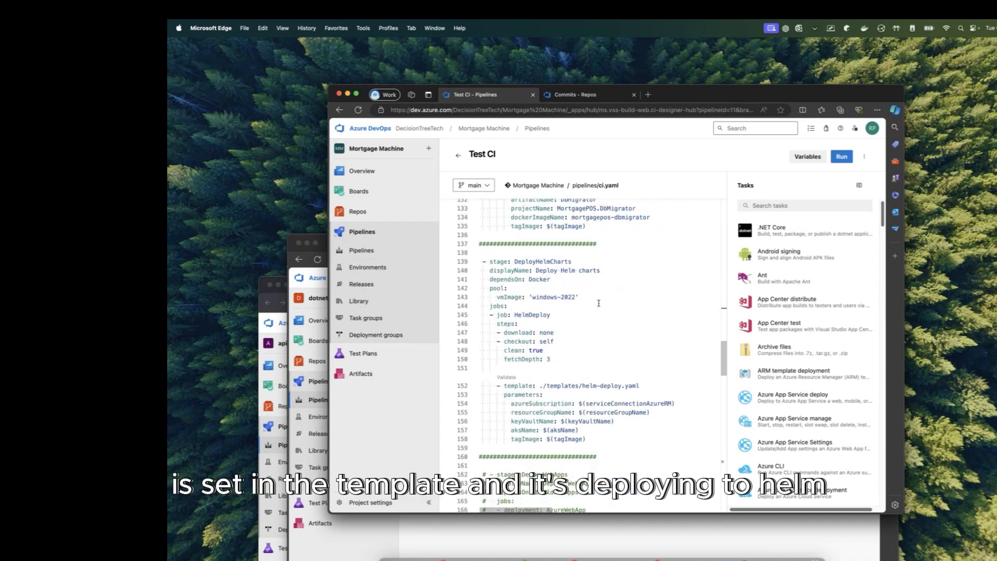
drag(479, 235, 633, 452)
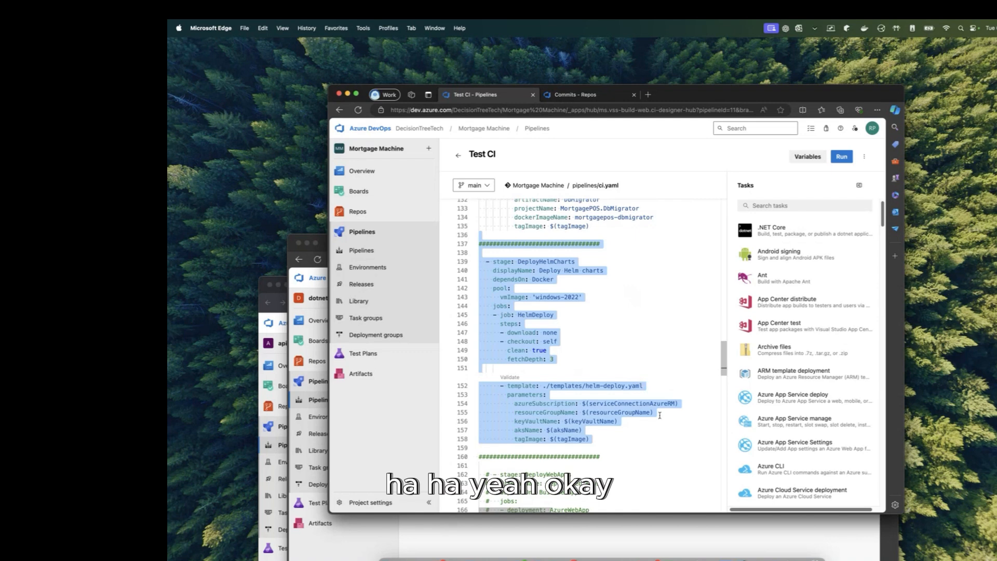
scroll(654, 435, down, 10)
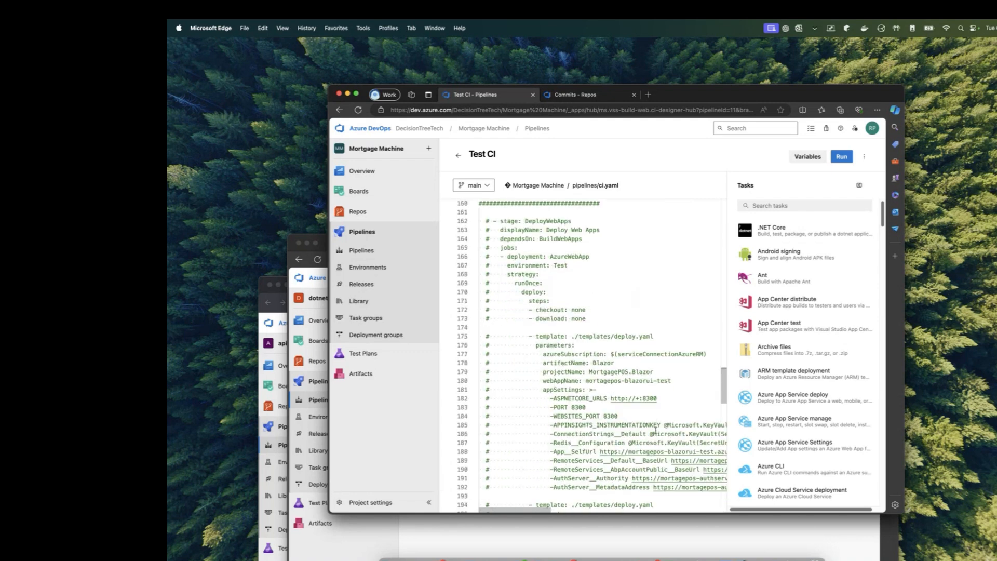
scroll(655, 430, down, 20)
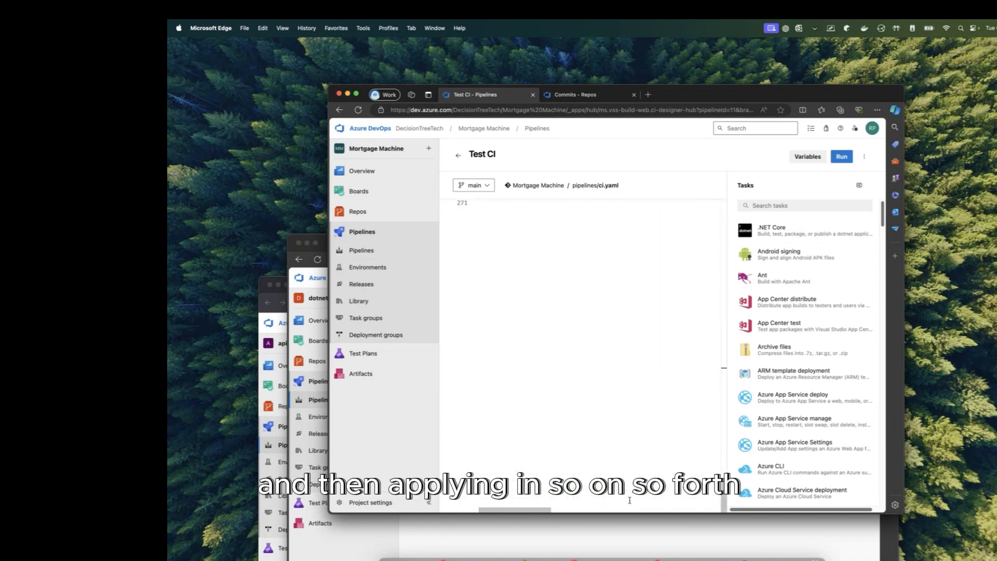
scroll(629, 500, up, 20)
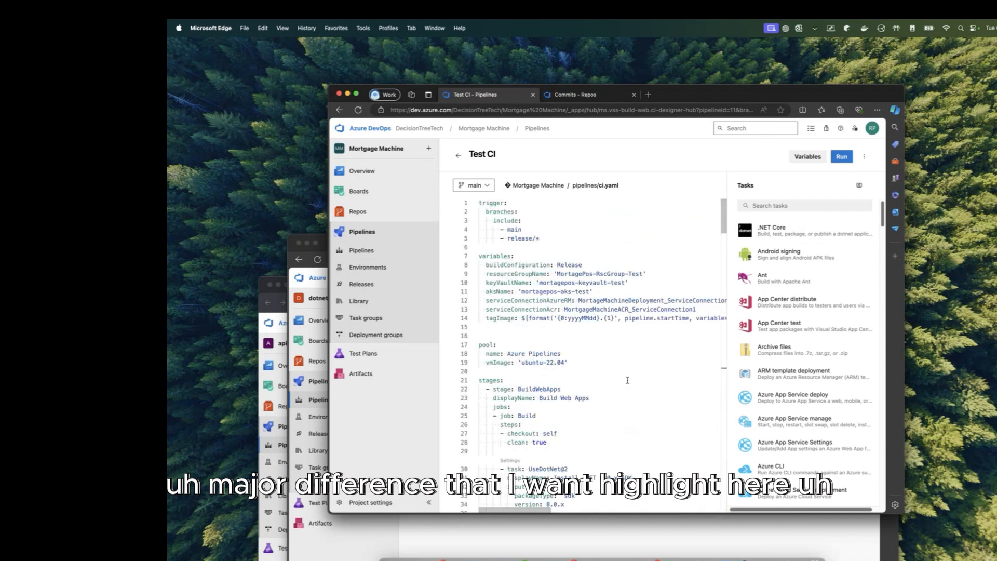
drag(631, 391, 535, 156)
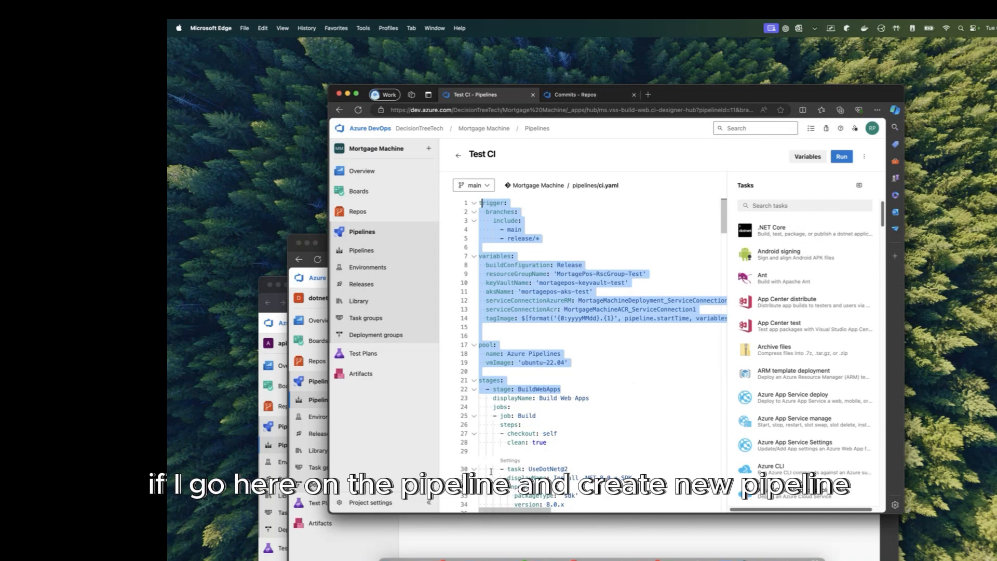
Step: Start a new dotnet-platform pipeline using the classic editor instead of YAML
click(487, 538)
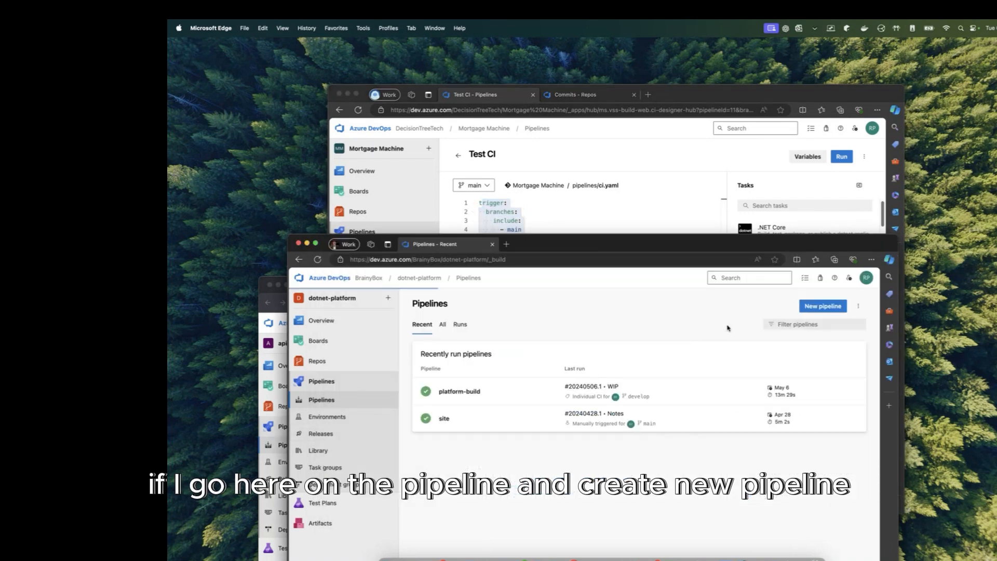
click(823, 306)
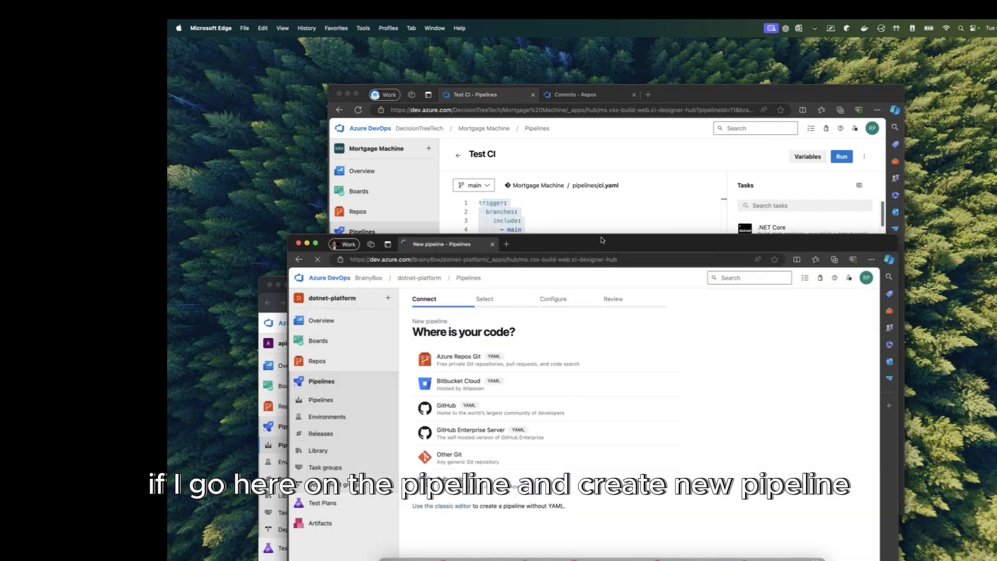
drag(601, 240, 588, 220)
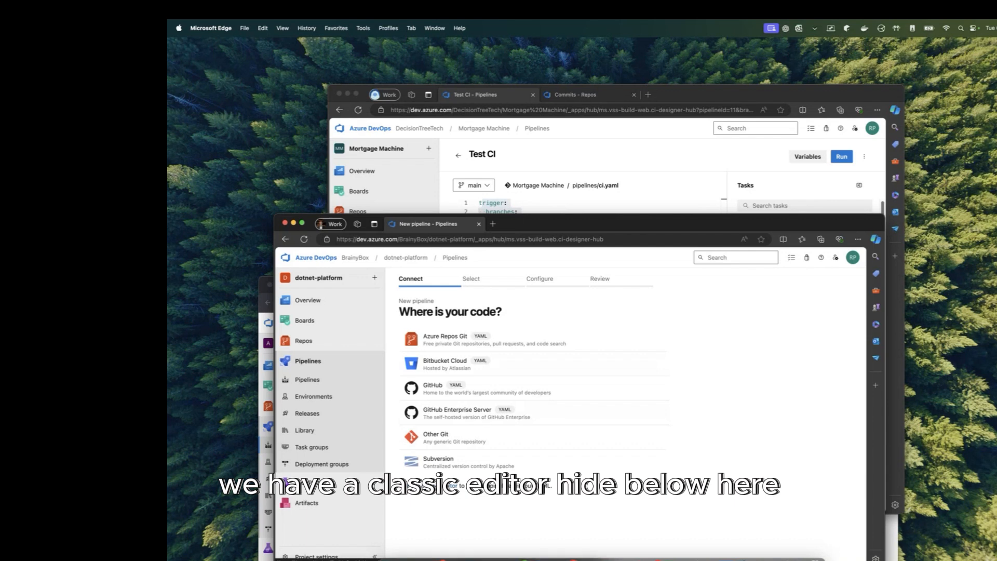
click(446, 485)
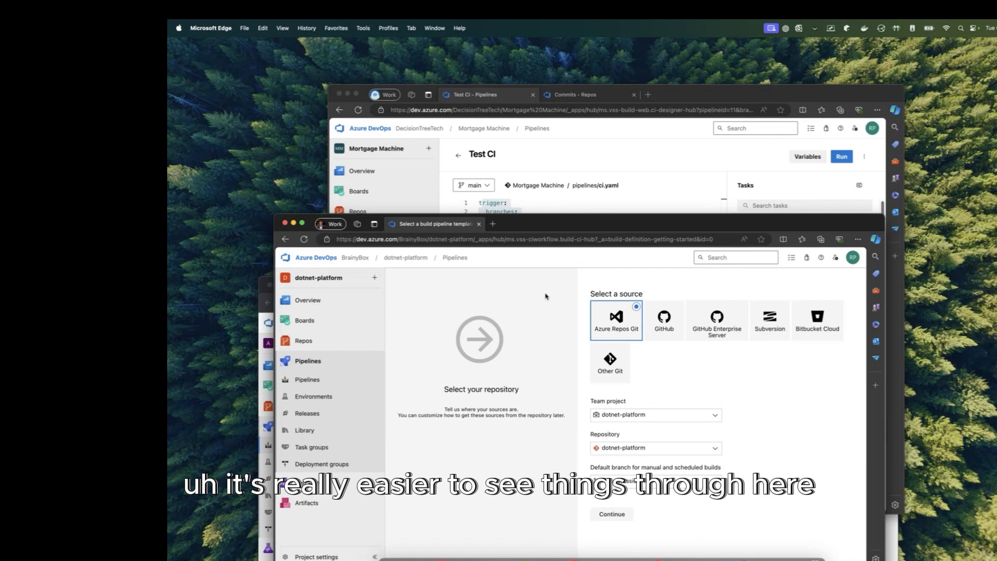
drag(583, 224, 513, 333)
click(543, 269)
scroll(556, 270, down, 1)
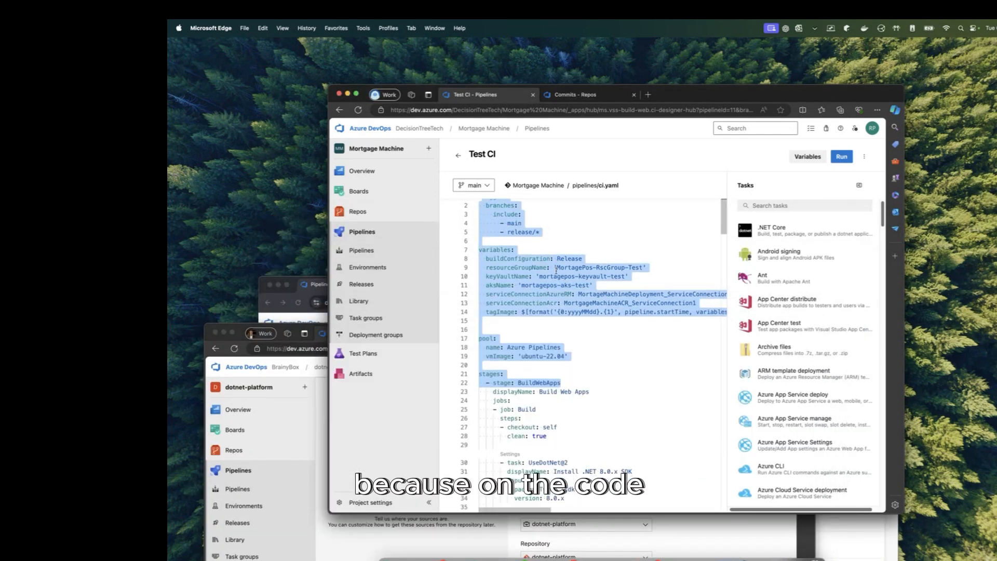
click(554, 276)
scroll(525, 340, down, 10)
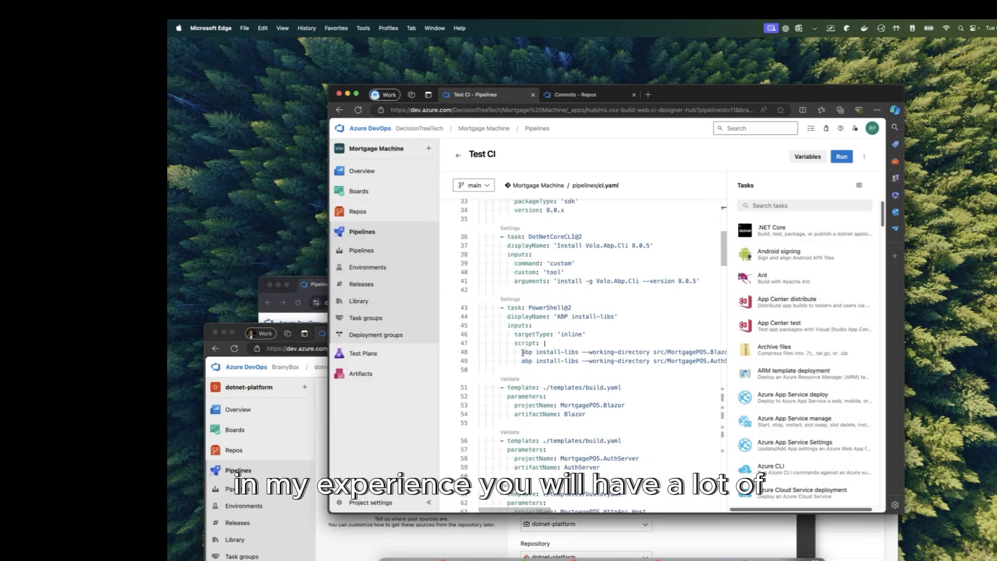
scroll(526, 353, down, 12)
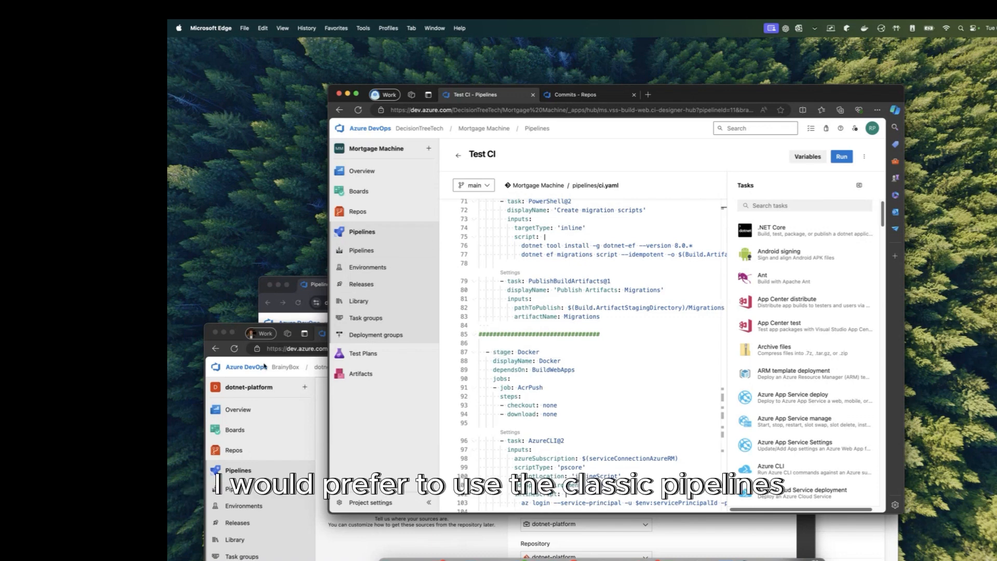
click(320, 534)
drag(485, 342, 502, 136)
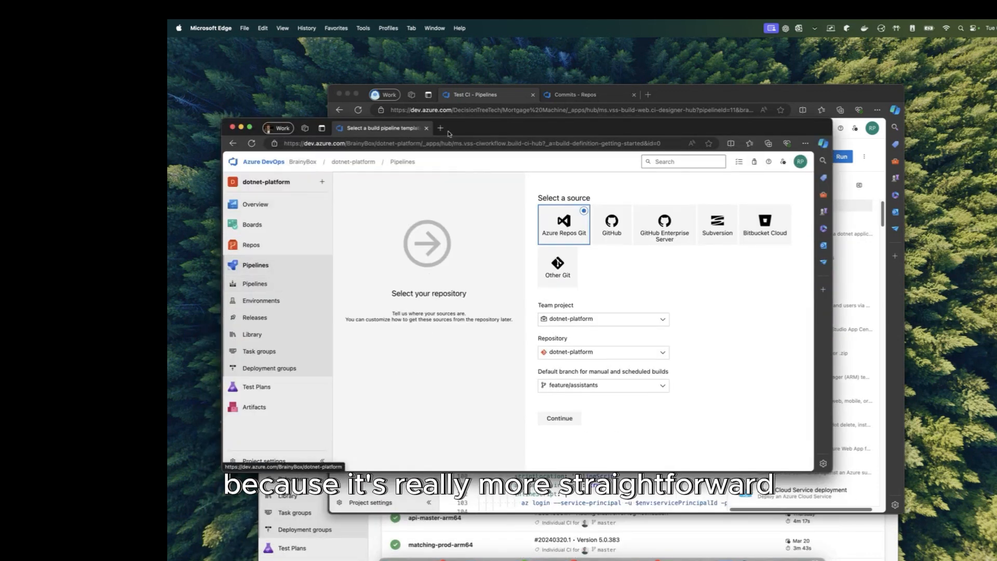
Step: Open the api project's api-dev-arm64 pipeline in the classic editor
click(381, 541)
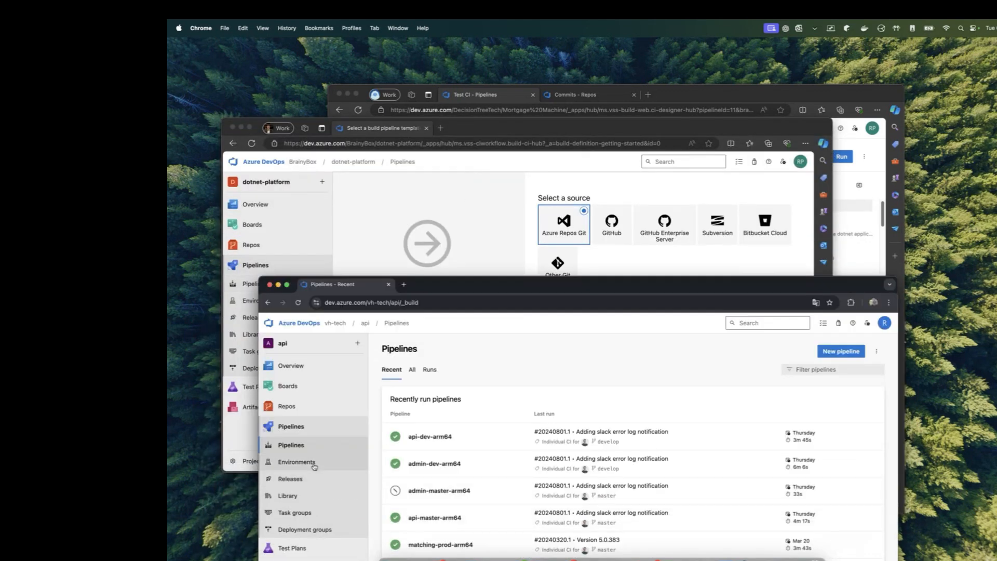
click(741, 446)
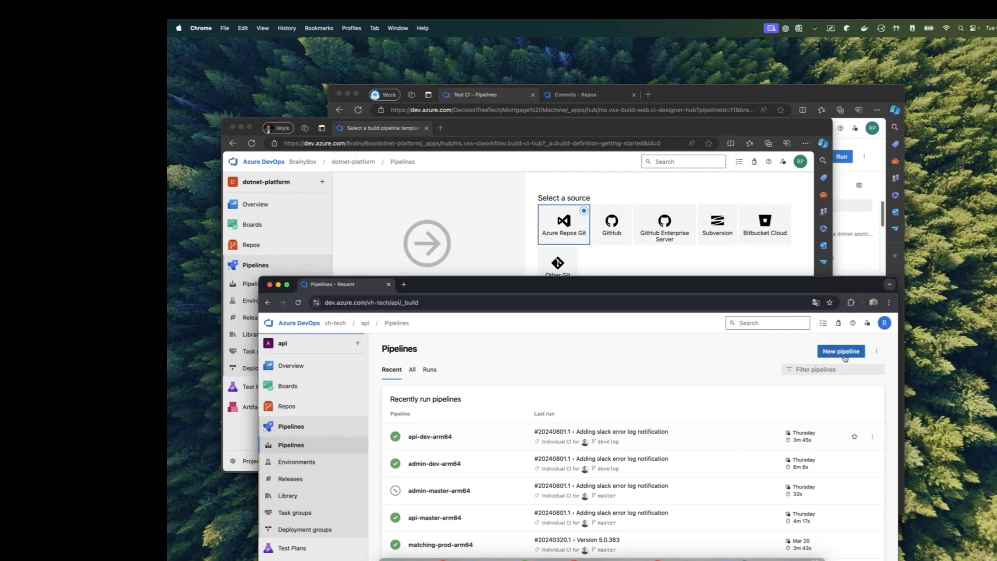
click(798, 350)
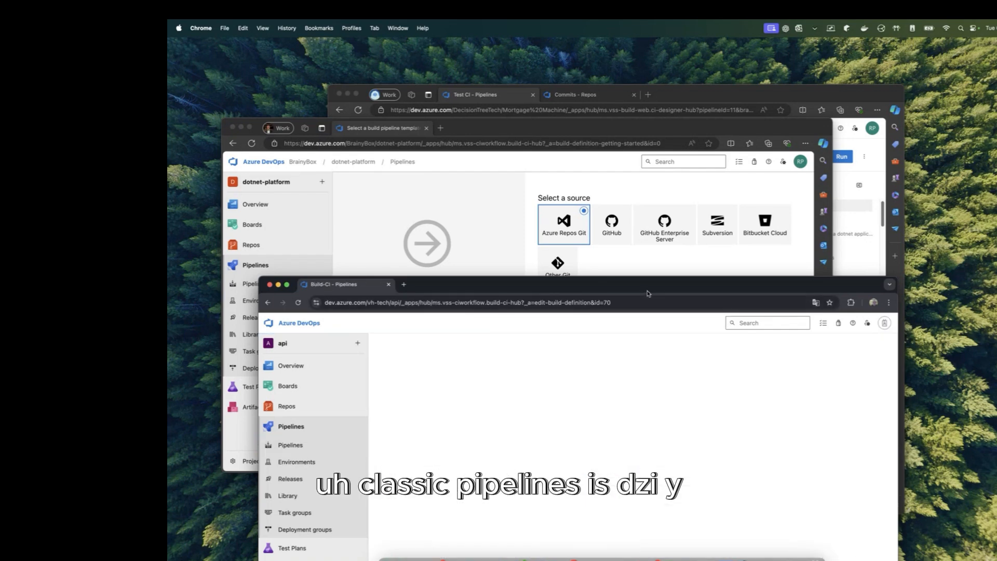
drag(646, 289, 654, 120)
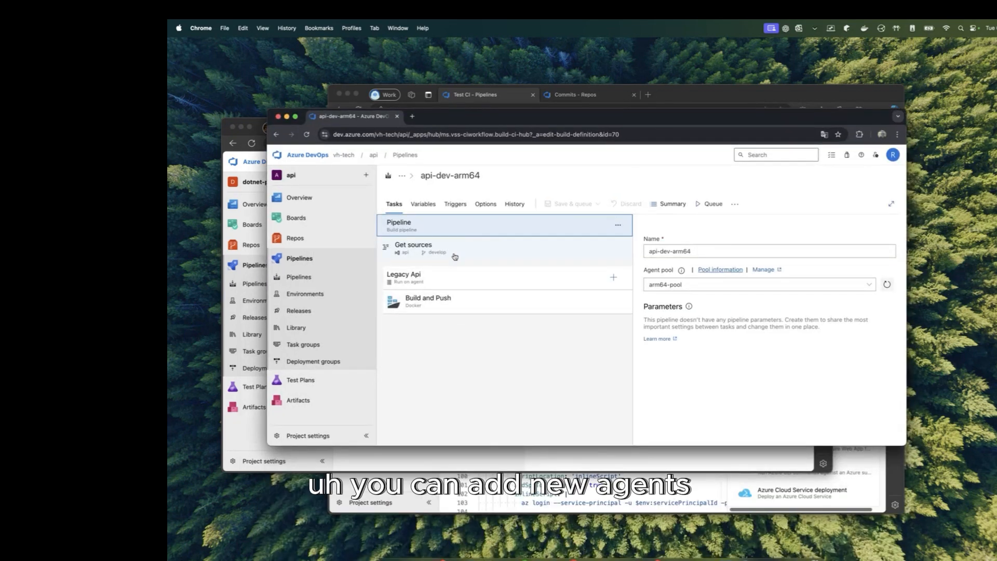
Step: Switch the api window to release pipelines, then bring the Test CI YAML editor forward
click(323, 309)
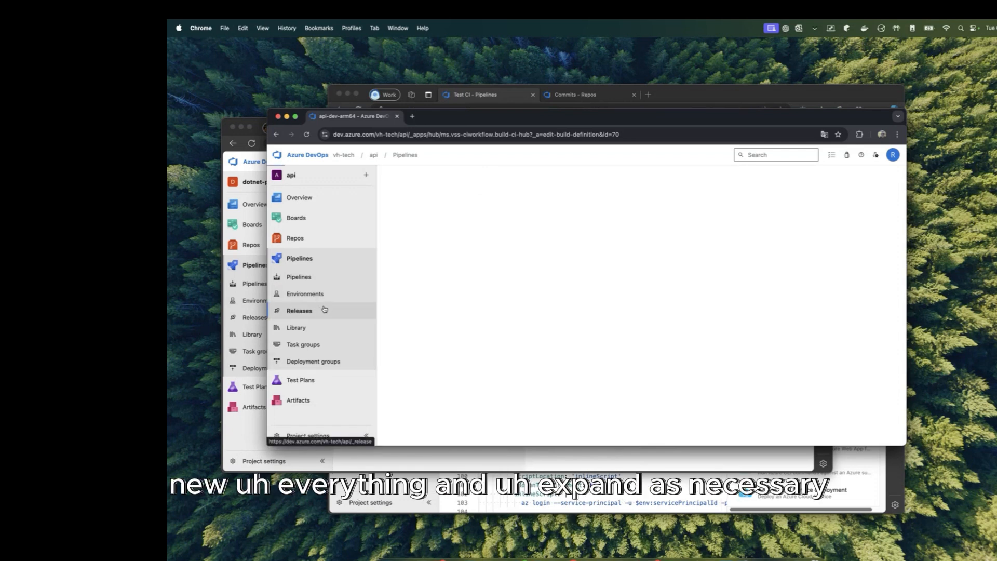
drag(721, 117, 689, 420)
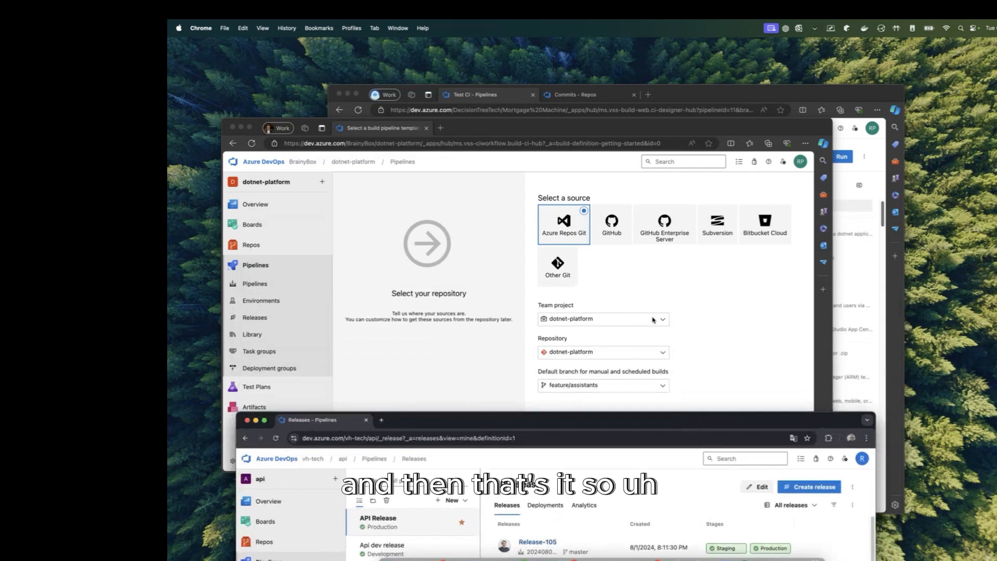
drag(586, 412, 600, 175)
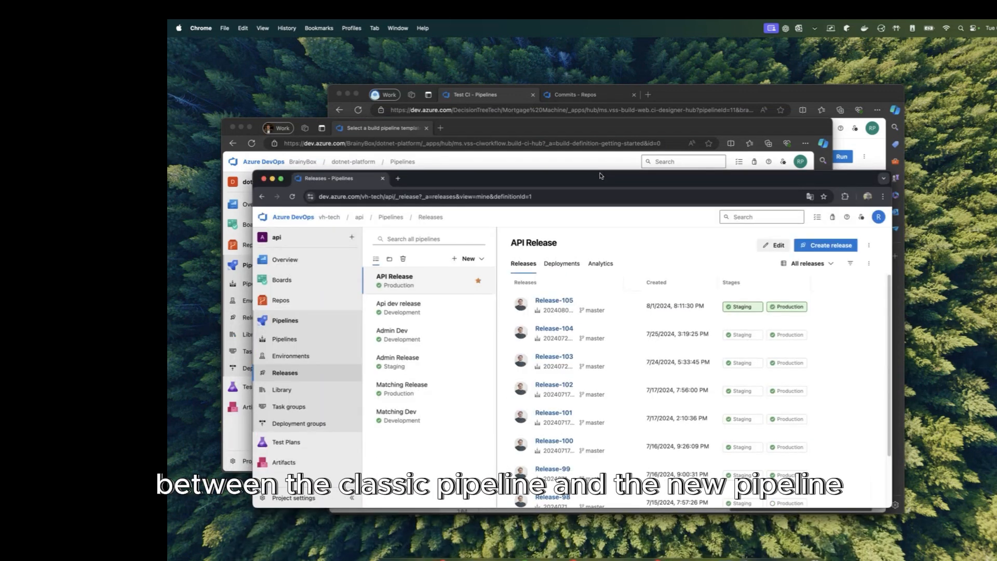
click(701, 95)
Step: Add an empty 'condition:' line below 'clean: true' in the checkout step
drag(638, 256, 470, 151)
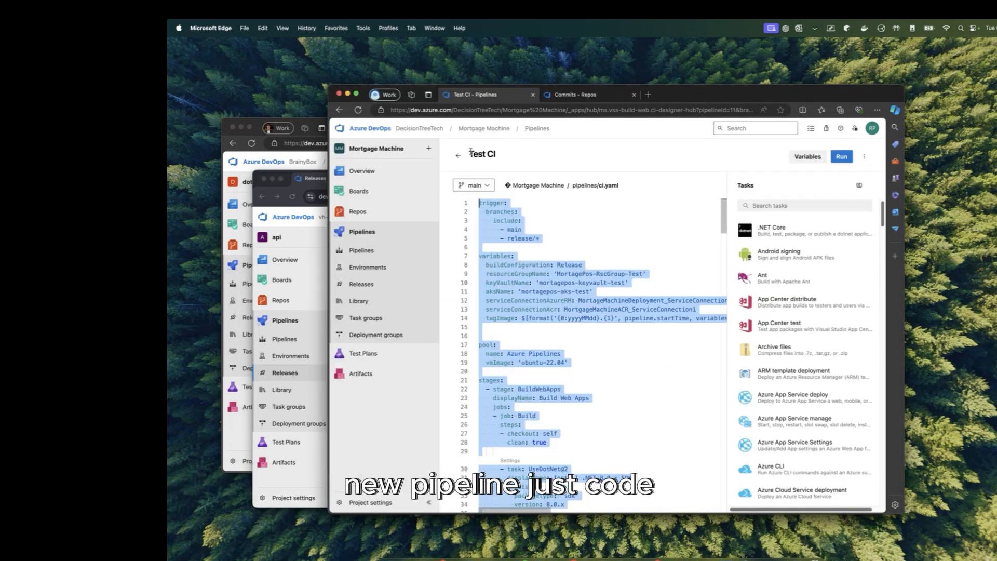
click(598, 250)
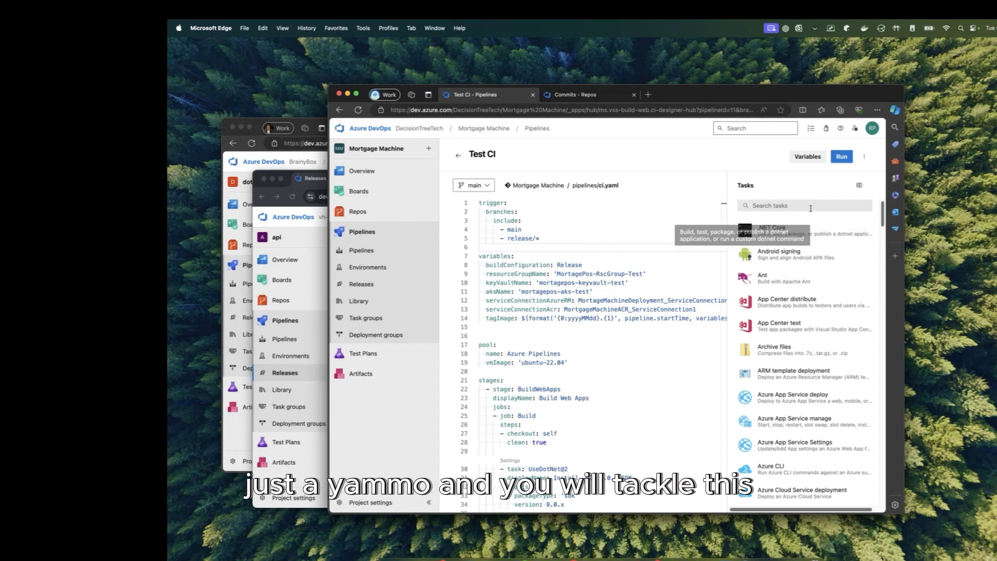
click(562, 333)
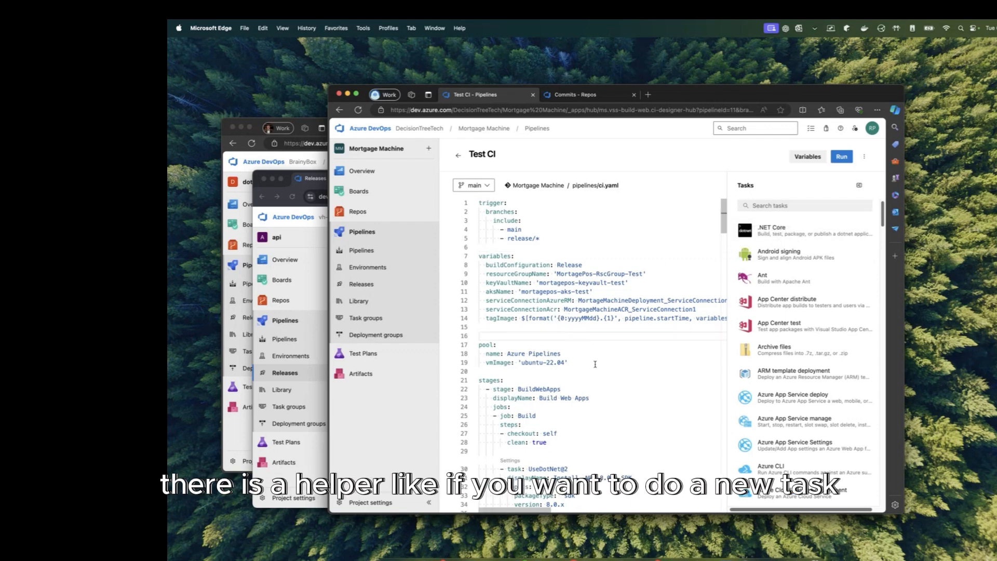
scroll(599, 368, down, 5)
click(598, 283)
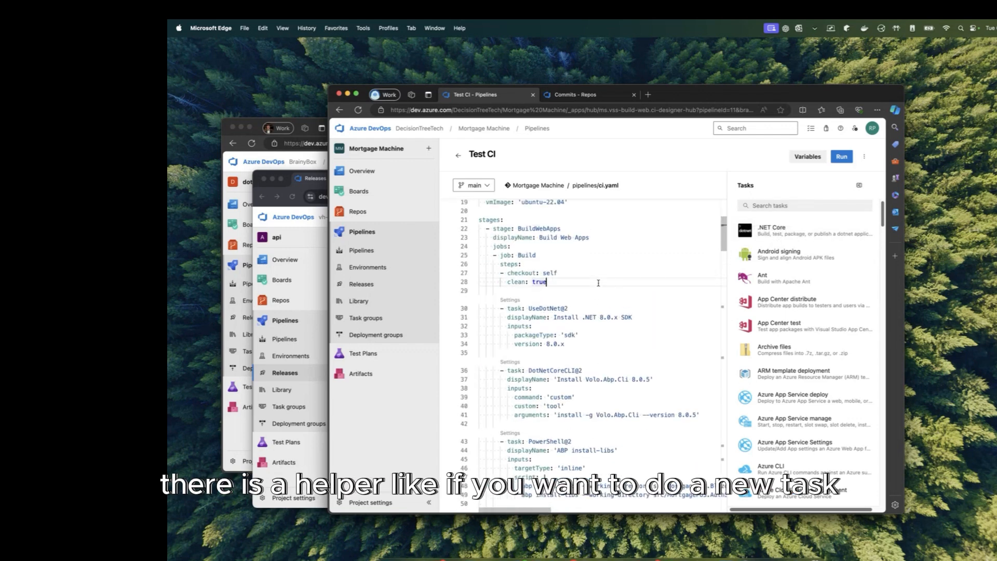
key(Return)
text(condition:)
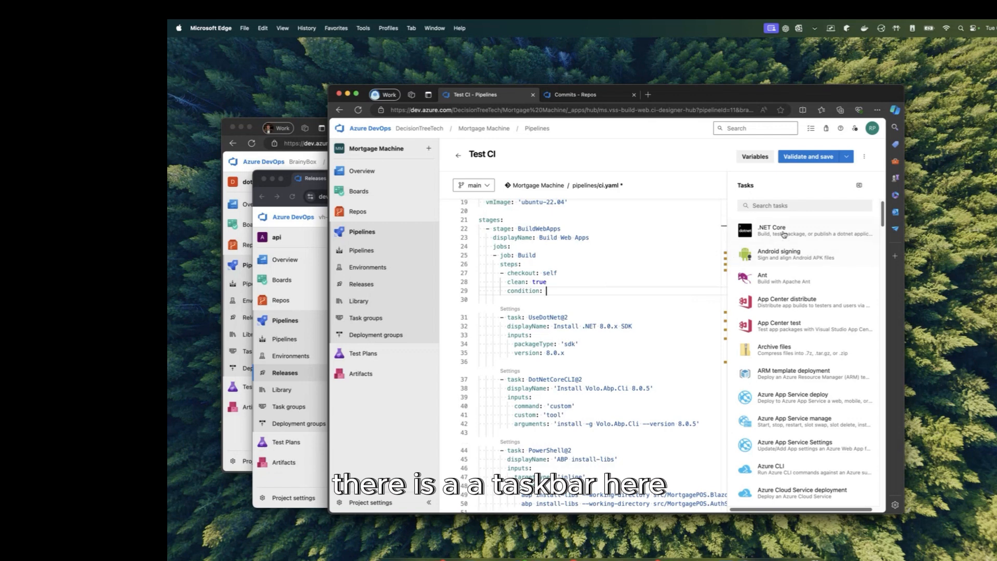
Step: Insert a .NET Core task with the pack command from the Tasks assistant
click(799, 229)
click(797, 221)
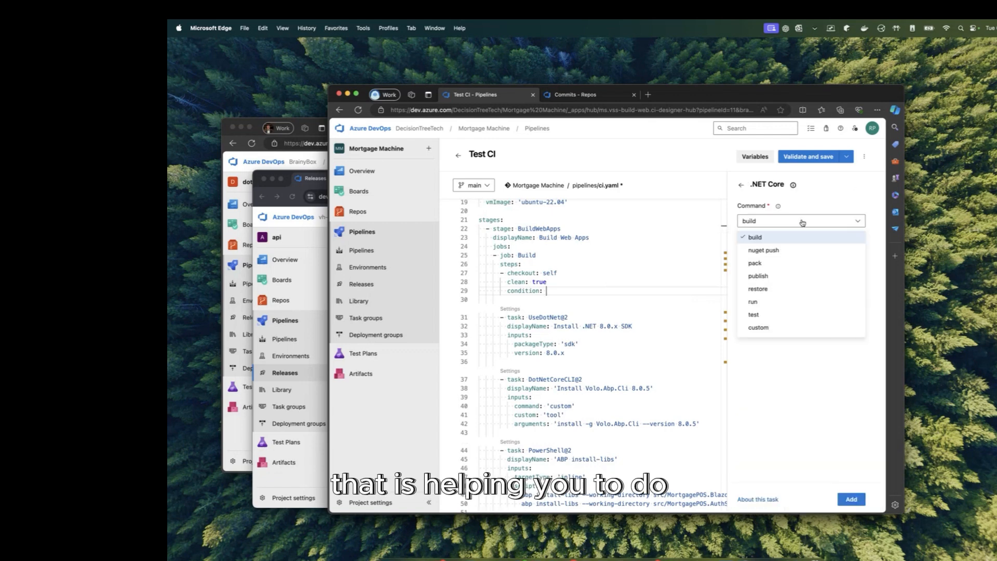
click(786, 263)
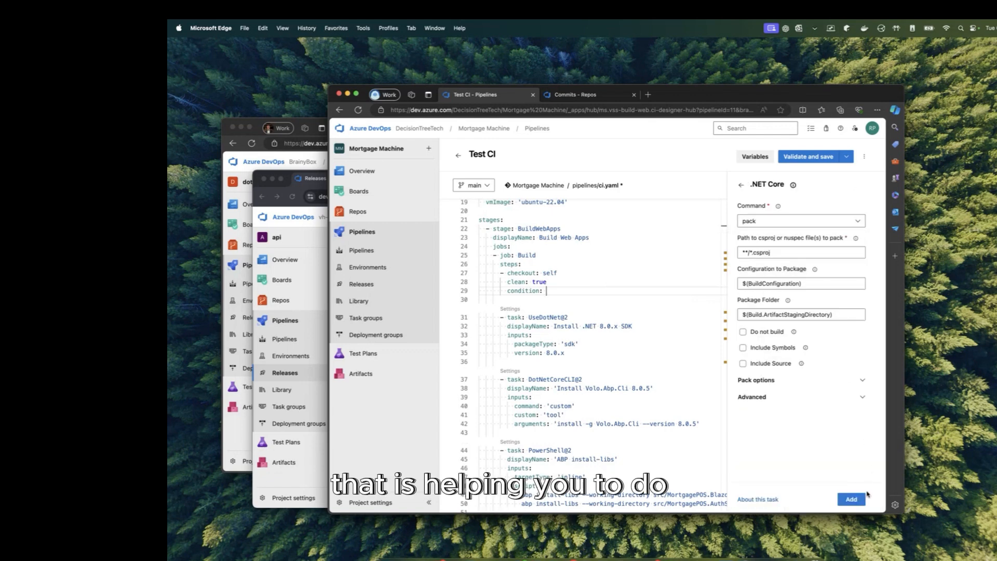
click(851, 499)
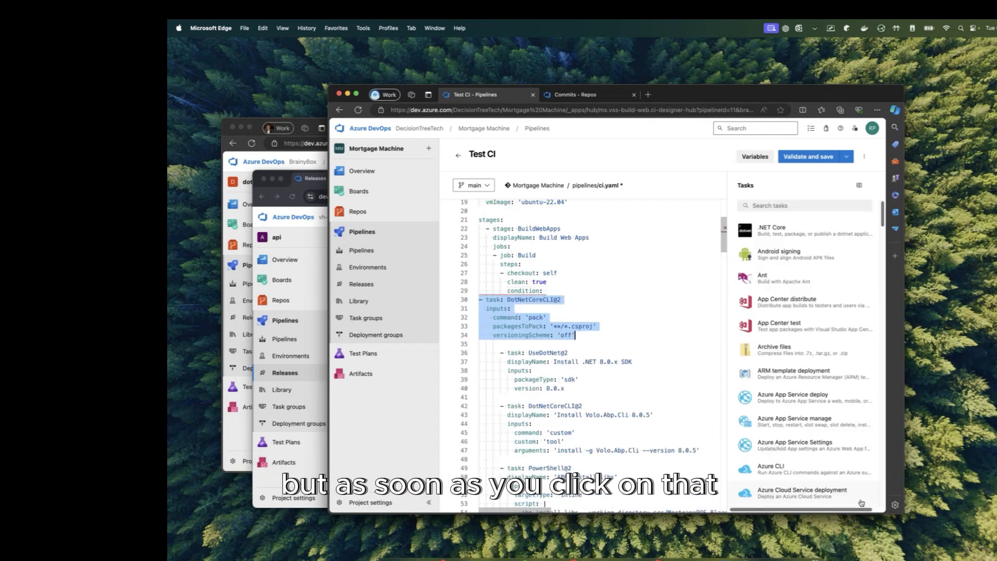
Step: Select and delete the inserted pack task, lines 30–34, then move the Test CI window aside
drag(621, 335, 435, 303)
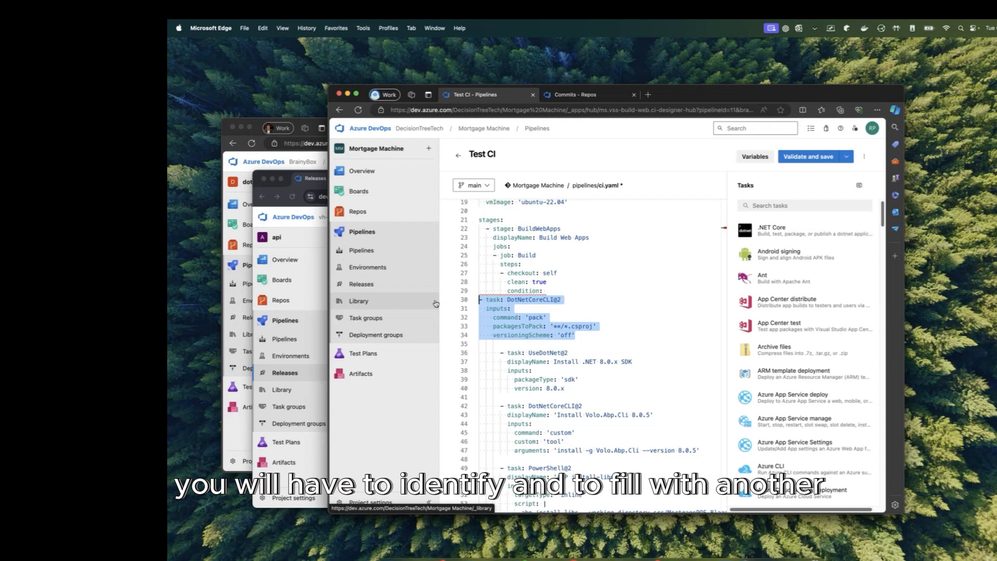
double_click(526, 337)
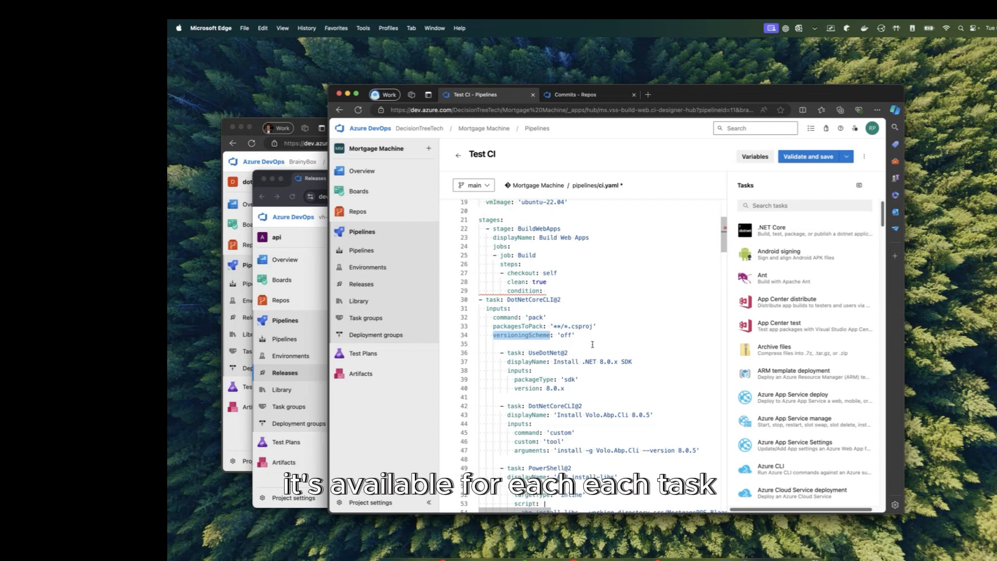
drag(592, 345, 460, 303)
key(BackSpace)
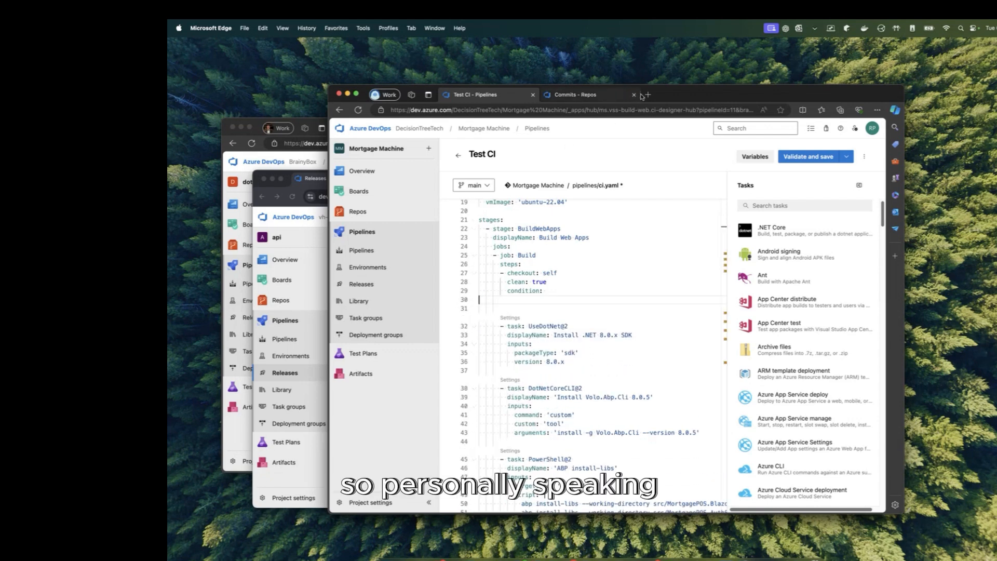
drag(642, 96, 768, 81)
Step: Open api-dev-arm64 in the classic editor and view its Build and Push Docker task settings
click(421, 457)
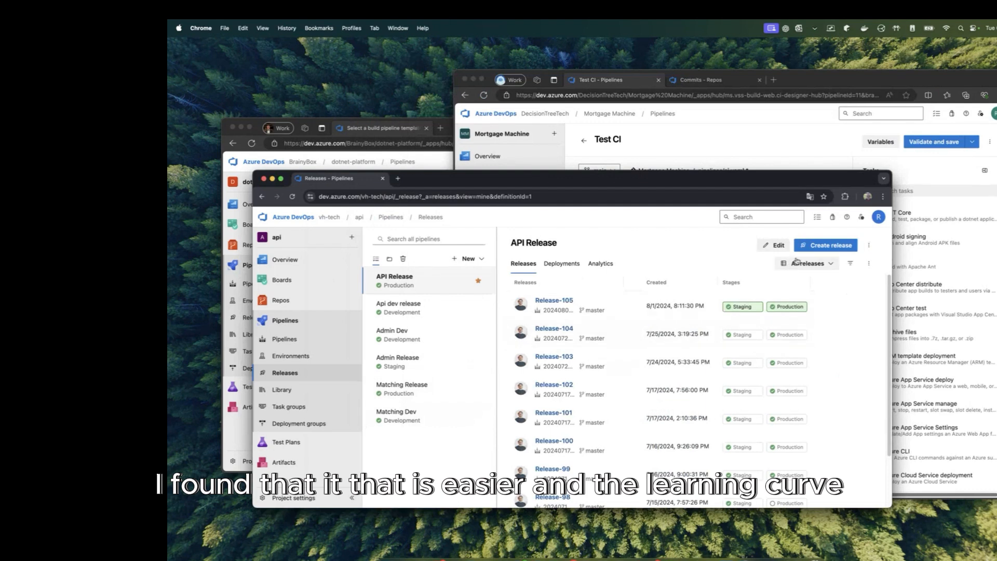
click(777, 246)
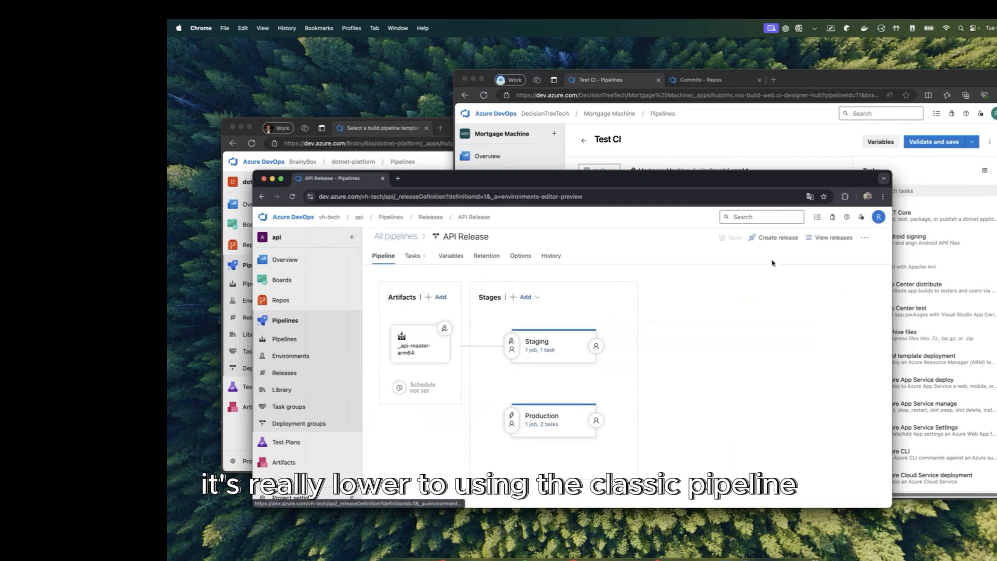
click(297, 343)
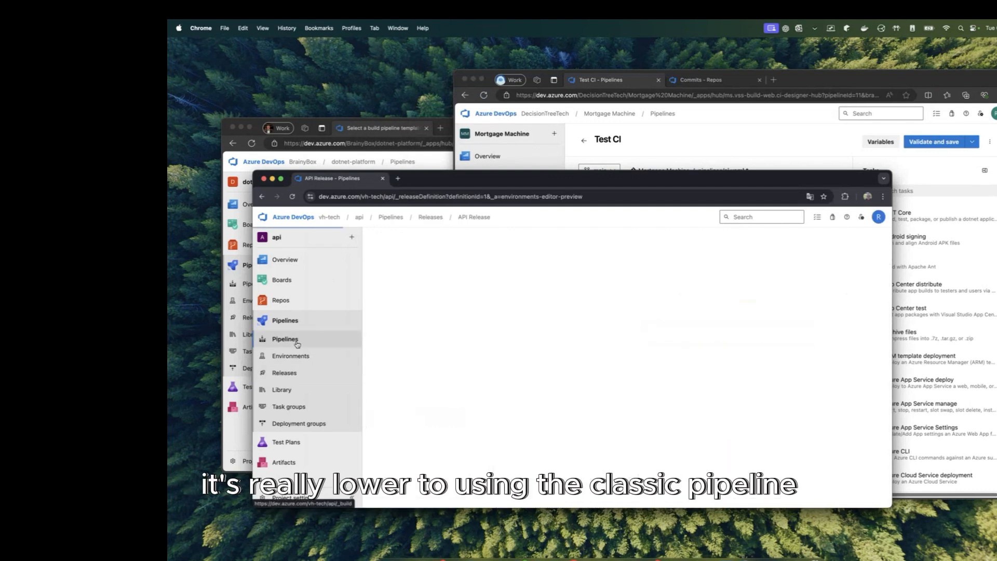
click(472, 323)
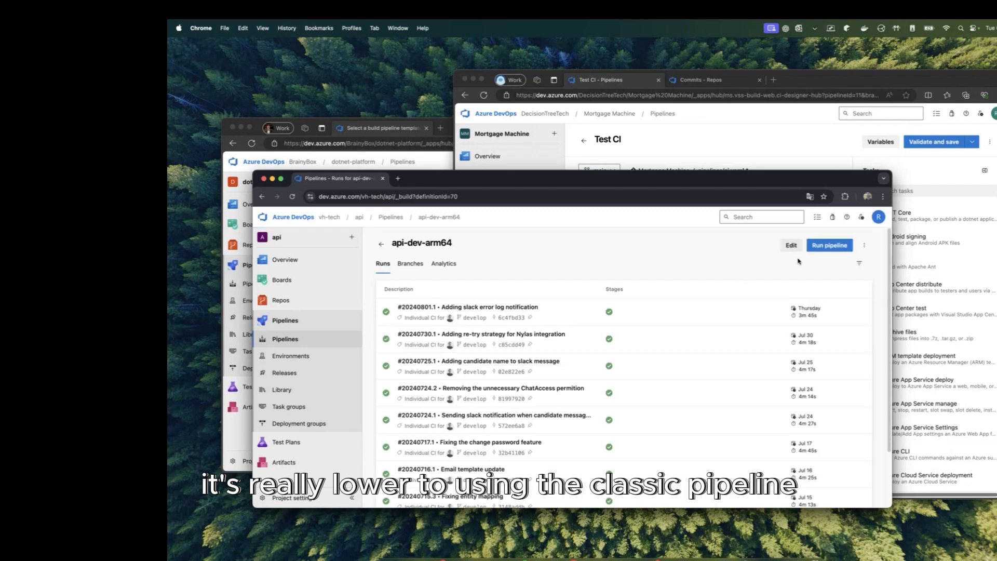
click(791, 246)
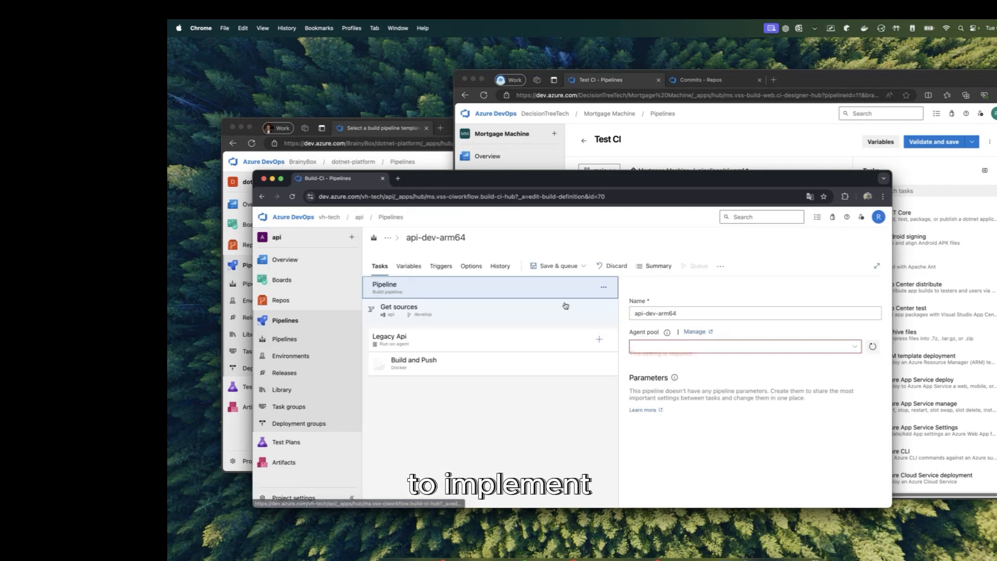
click(561, 357)
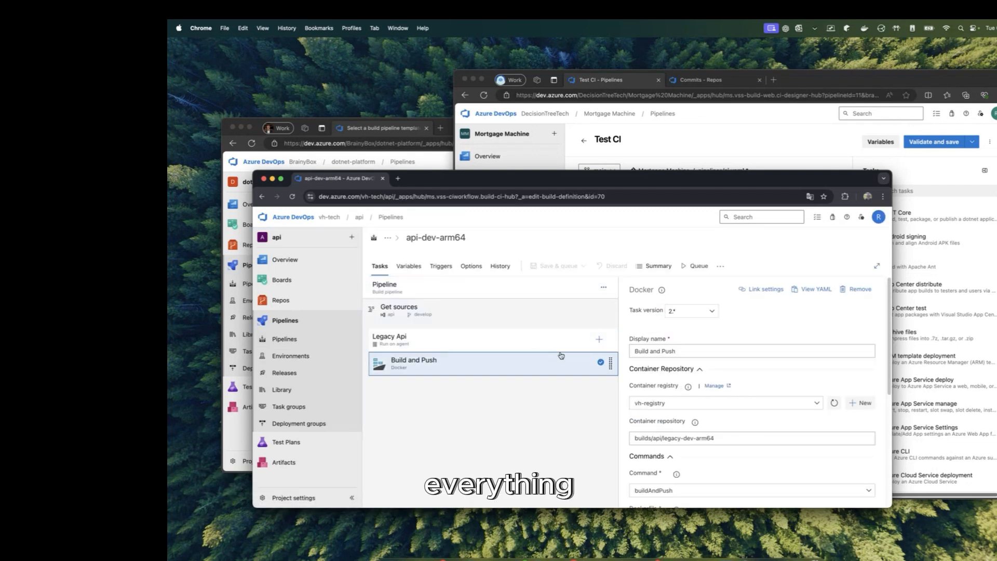
drag(472, 181, 606, 115)
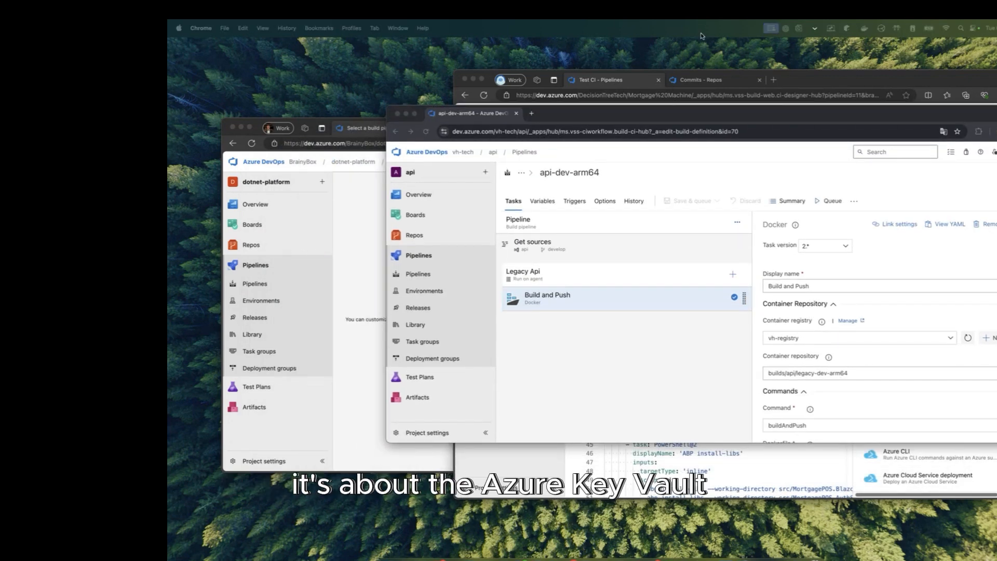
Step: In the Azure Portal, open key vault Objects > Secrets and switch to kv-brainybox-dev
drag(607, 110, 561, 179)
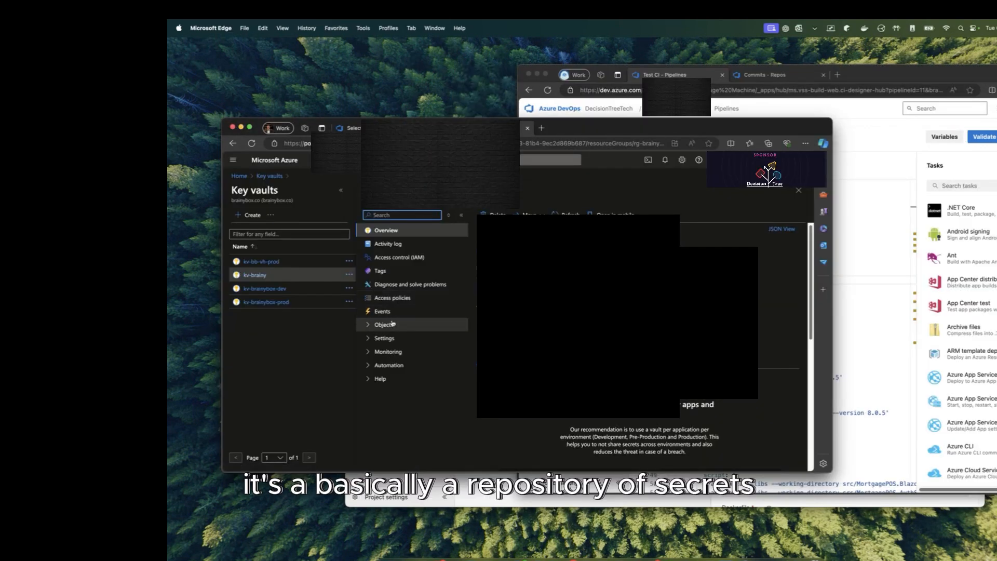
click(389, 324)
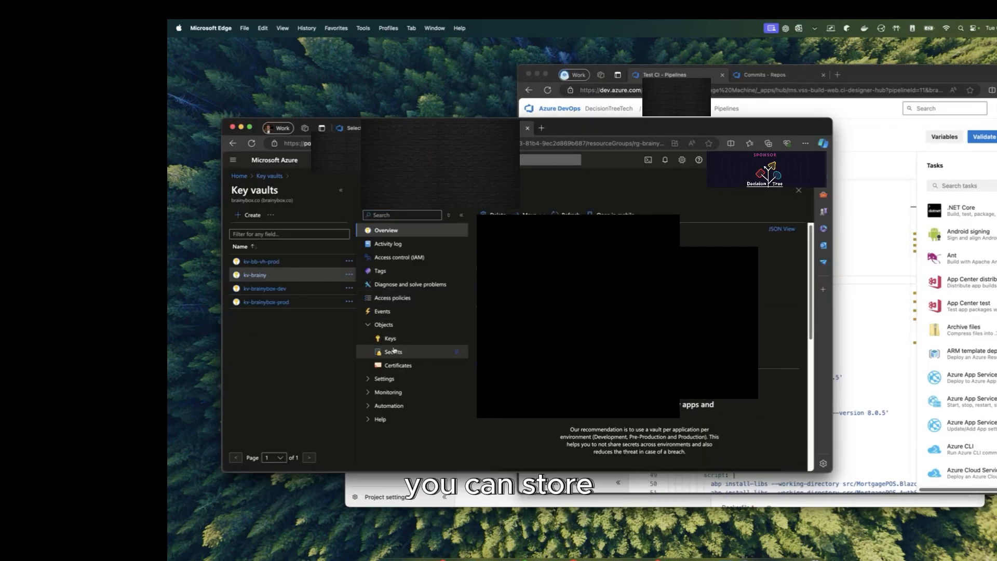
click(394, 352)
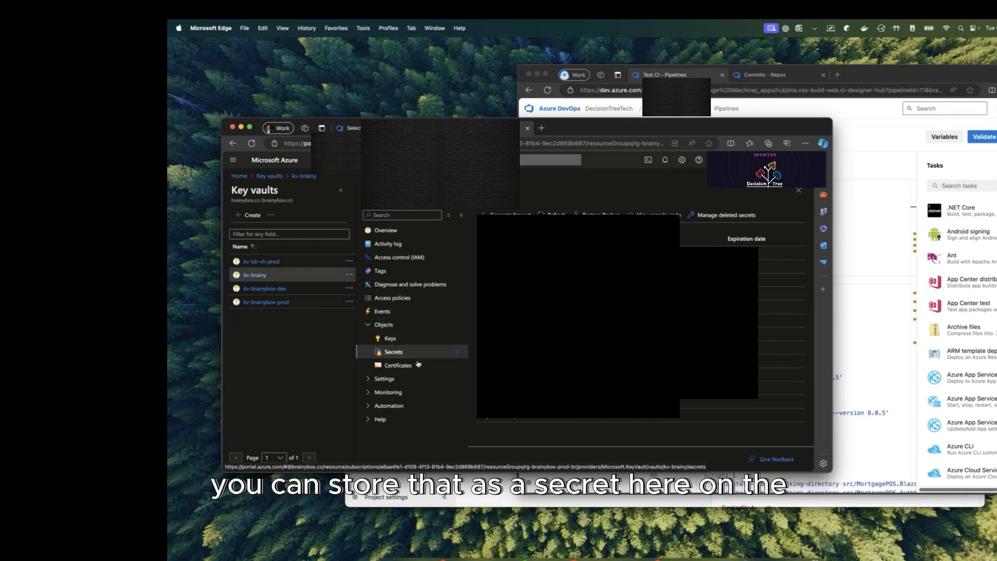
click(279, 290)
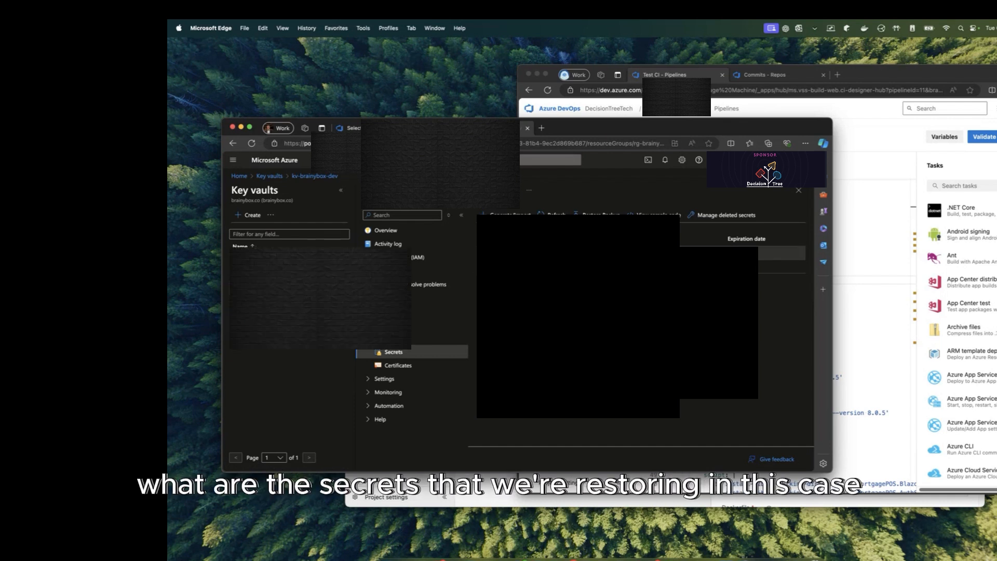
Step: Reveal the first Crypto secret's current version value, then return to the Secrets list
click(519, 253)
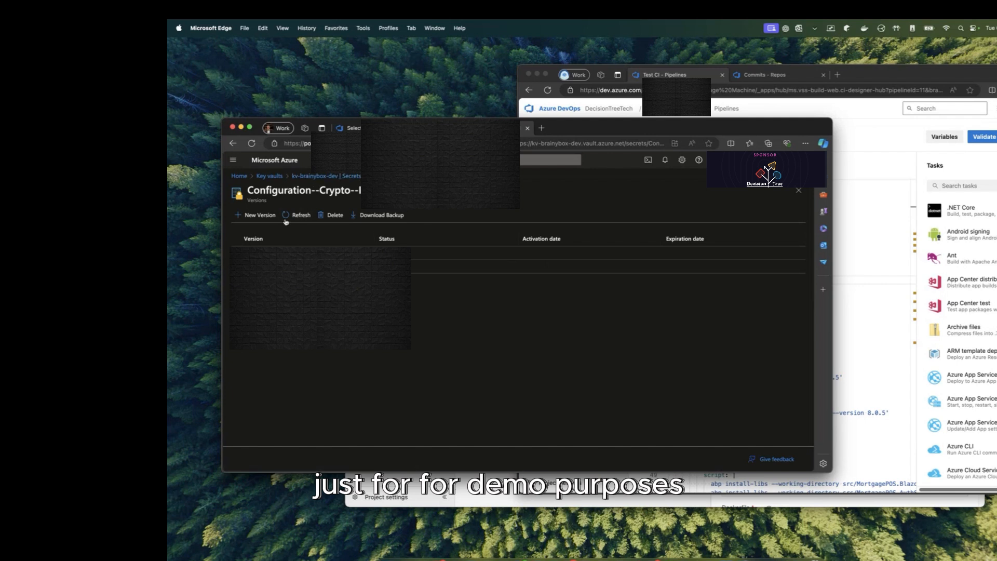
drag(255, 189, 364, 191)
click(316, 269)
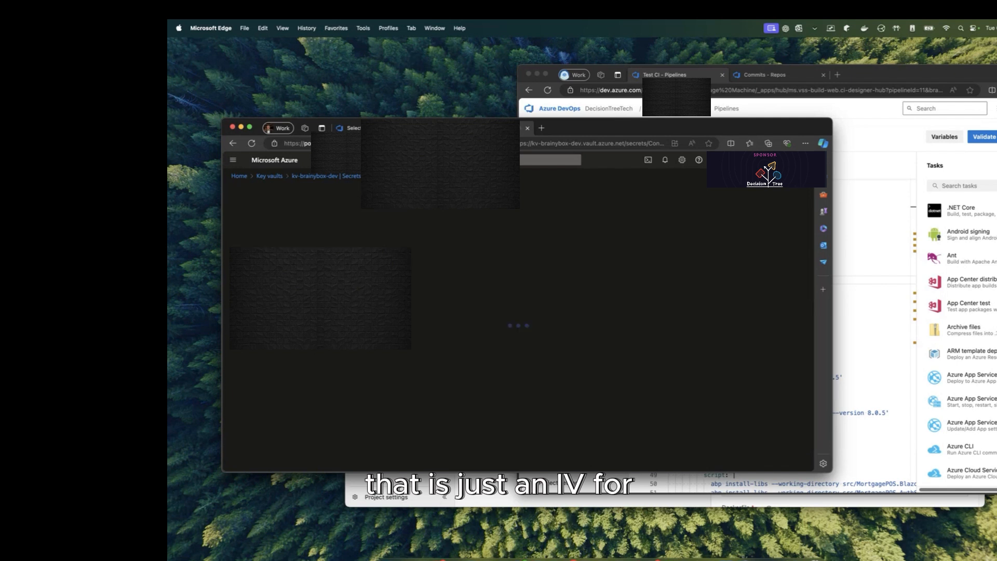
click(289, 403)
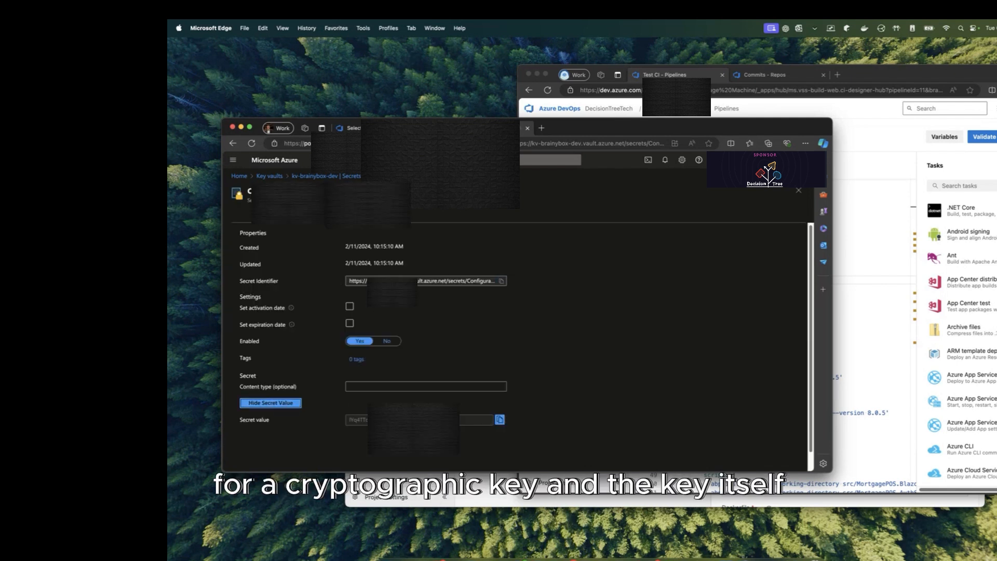
double_click(374, 420)
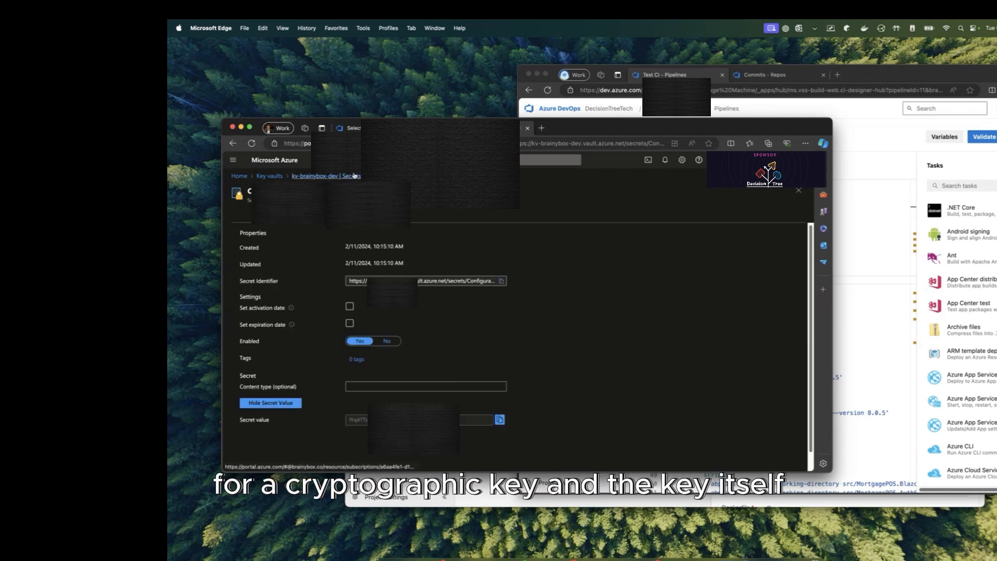
click(332, 176)
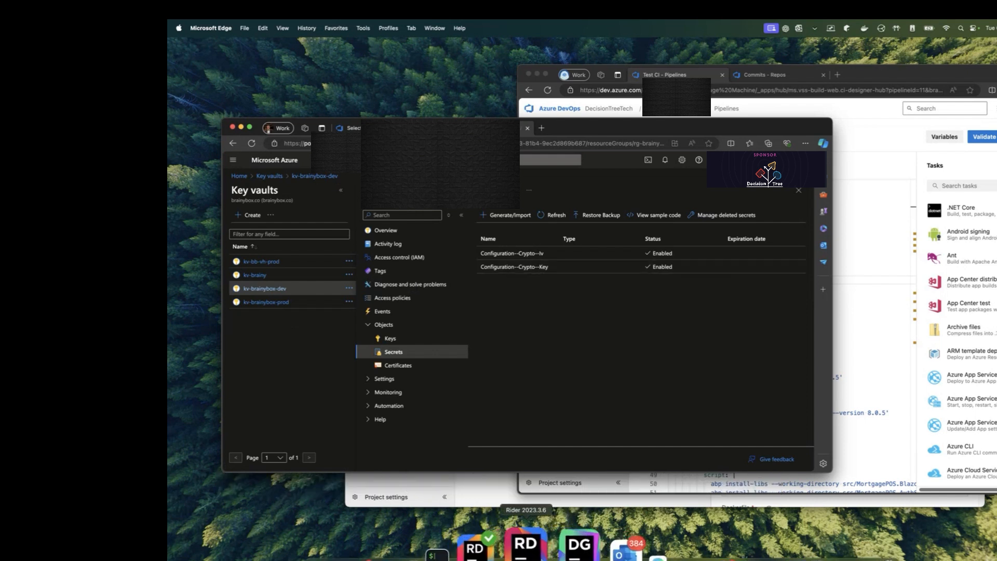
Step: Place the Rider BTasteDT solution window beside the Azure portal
click(527, 550)
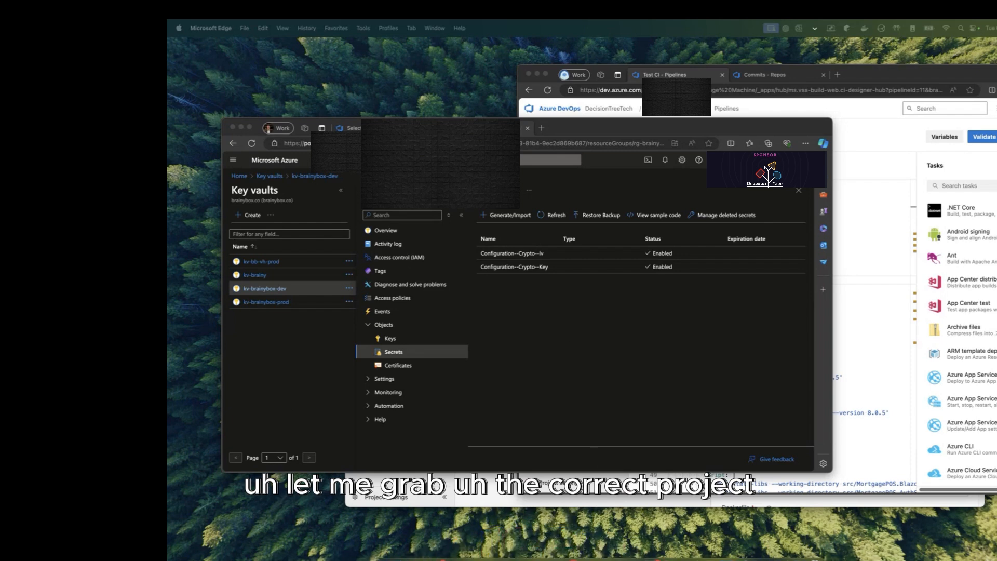
drag(654, 29, 697, 150)
drag(627, 132, 434, 154)
Step: Expand BTasteDT.HttpApi.Host in Rider's Solution tree and open its appsettings.json
click(731, 376)
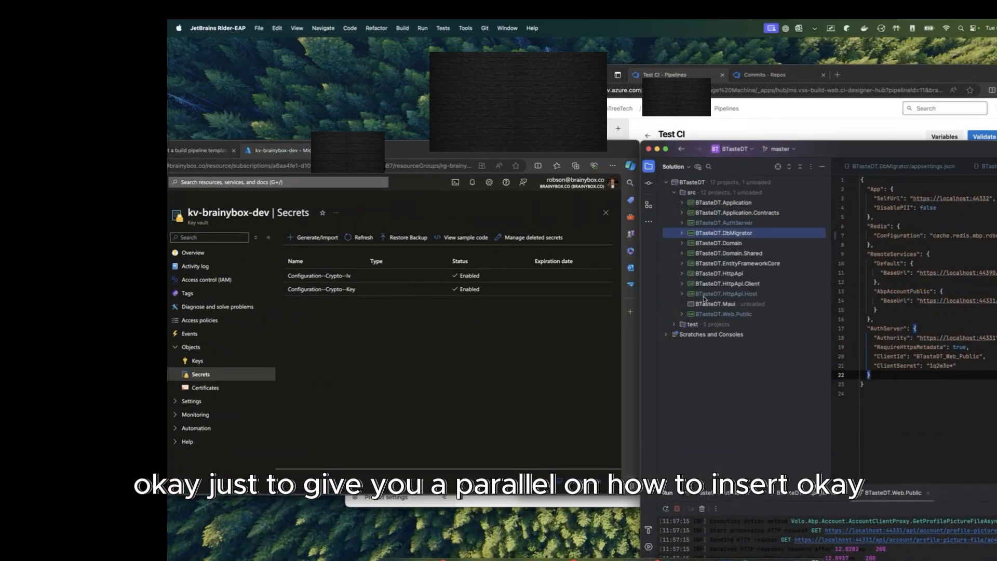
click(682, 294)
scroll(714, 286, down, 2)
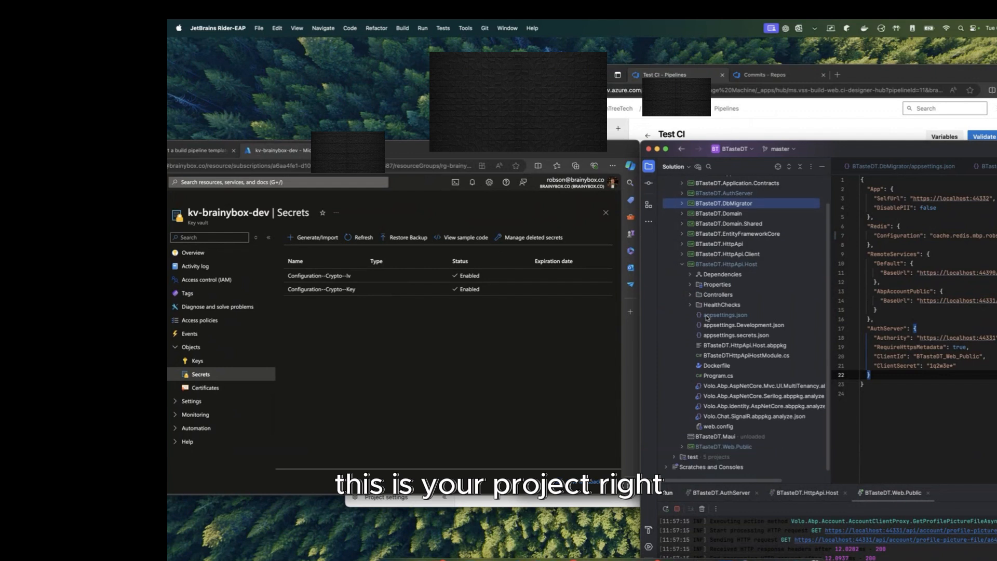
click(709, 318)
click(711, 310)
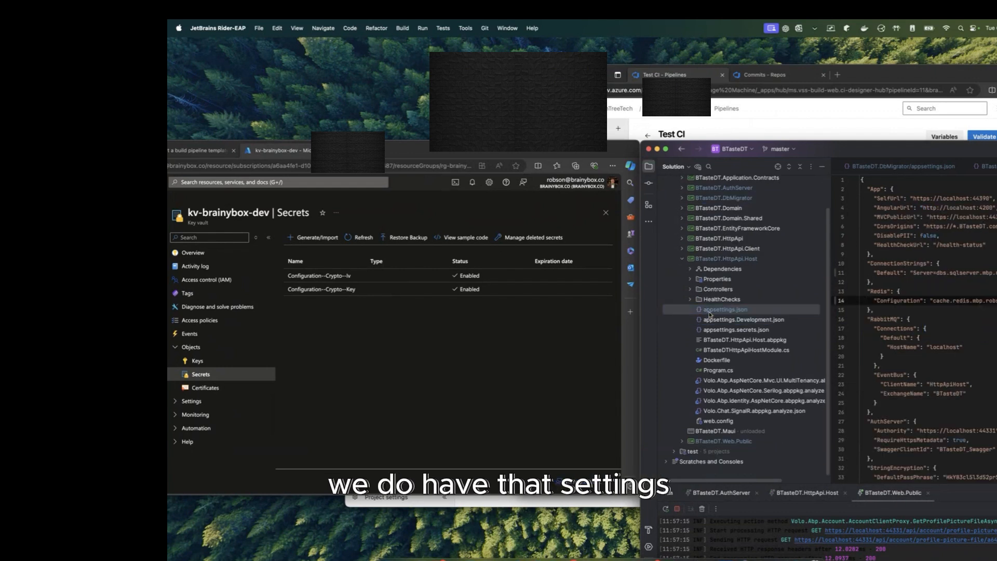
Step: Place Rider beside the Azure portal and highlight the App section and SelfUrl setting
drag(872, 154, 788, 150)
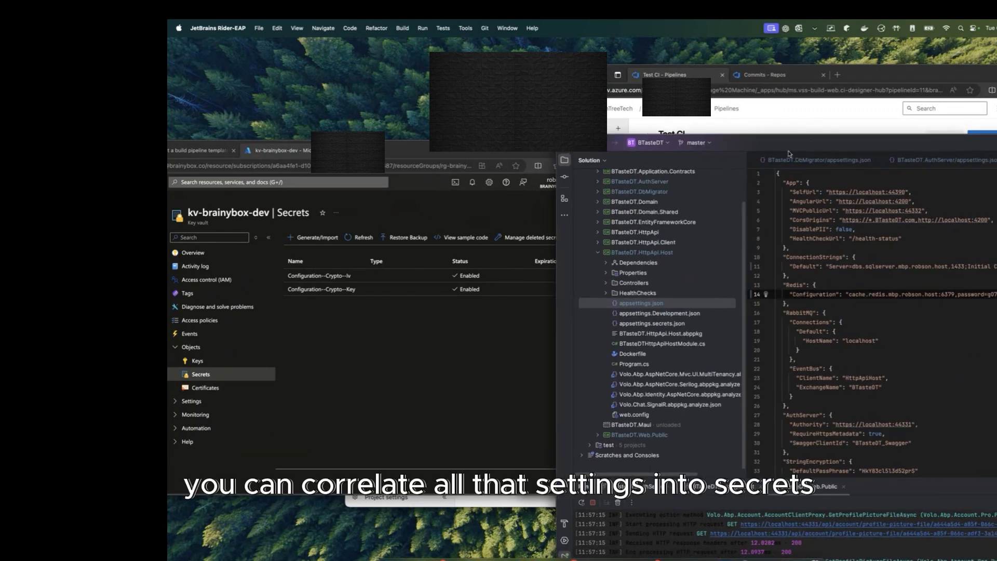
click(290, 218)
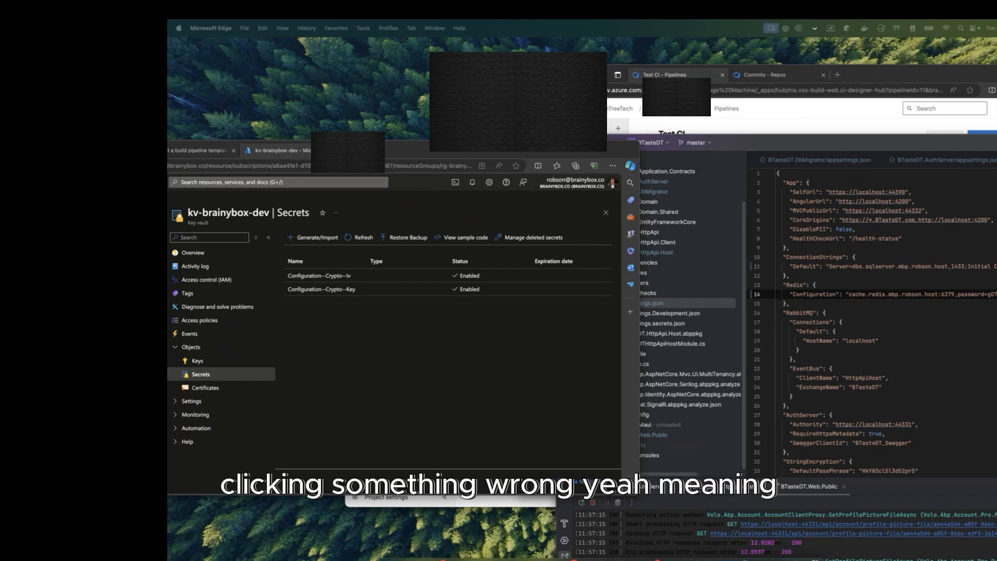
click(815, 377)
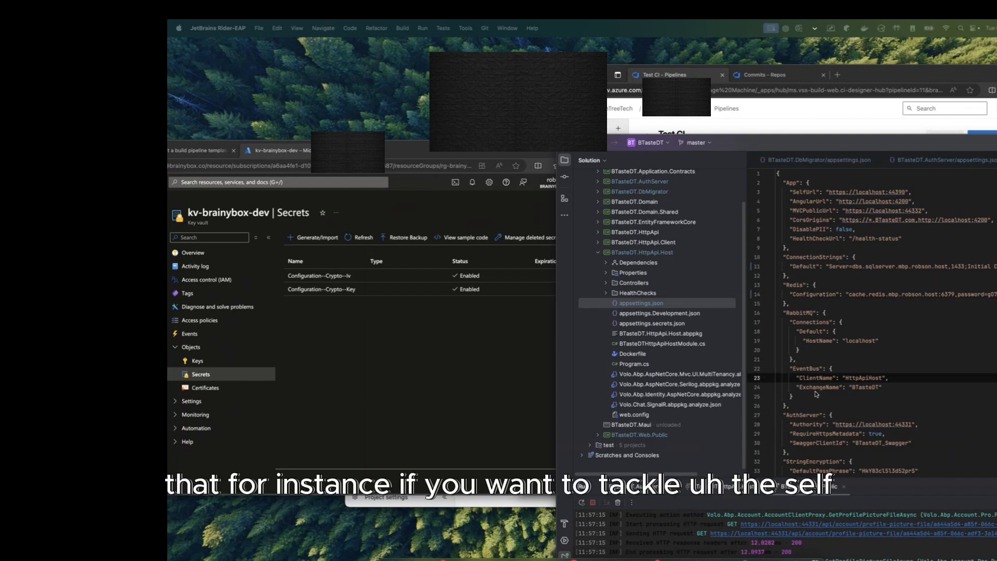
double_click(810, 192)
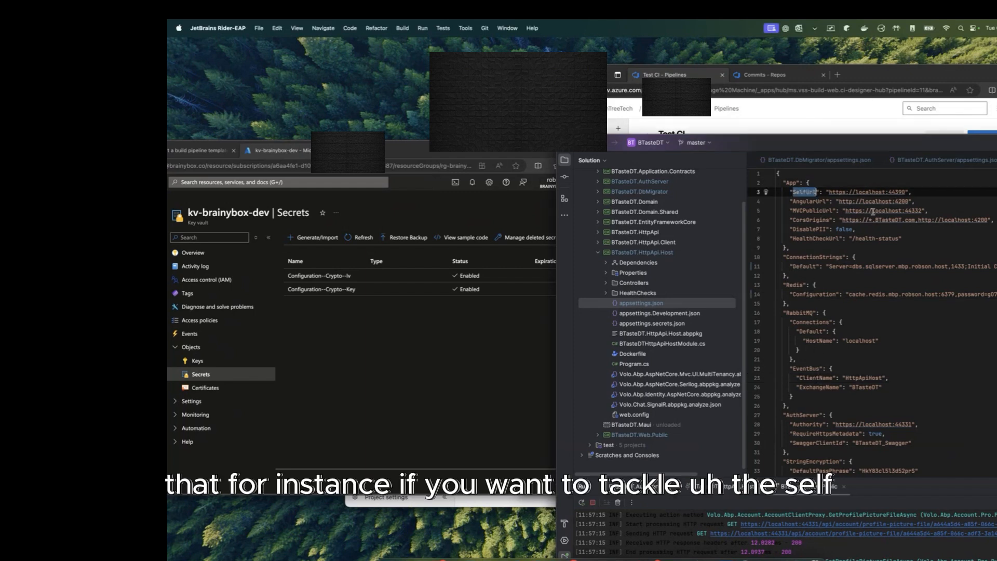
double_click(791, 183)
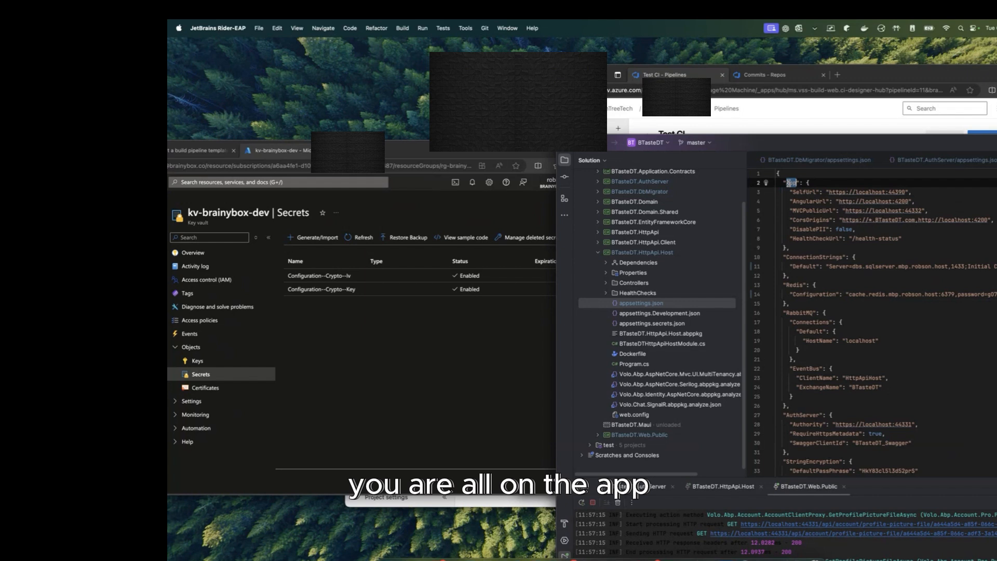
click(285, 369)
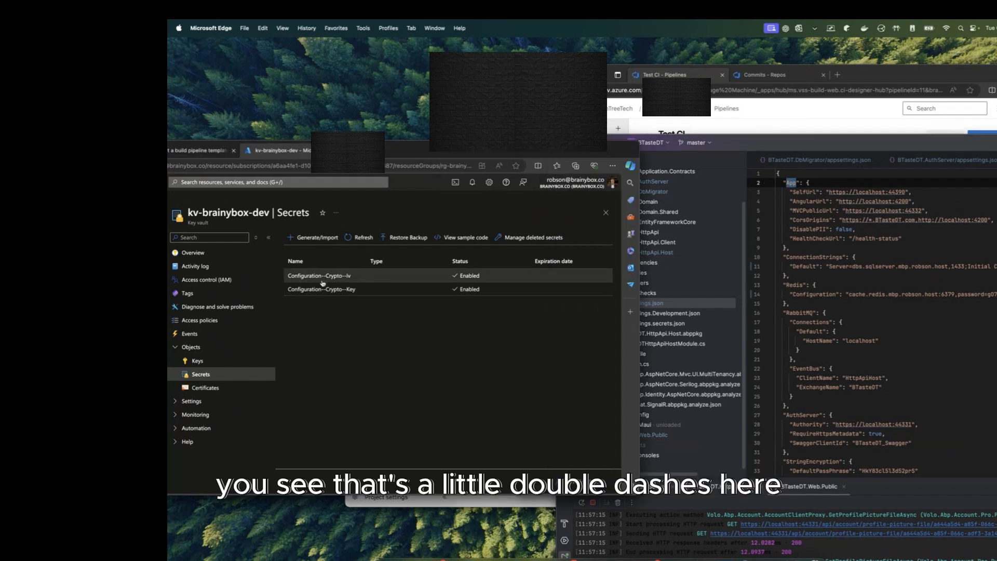
Step: Start a new key vault secret, arranging windows so the SelfUrl setting stays visible
click(317, 237)
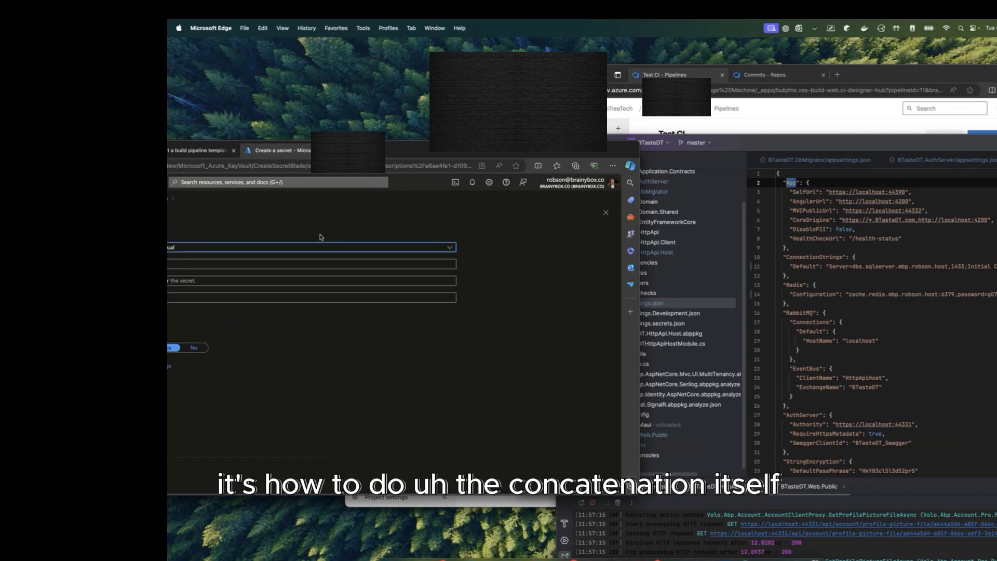
drag(503, 148, 745, 221)
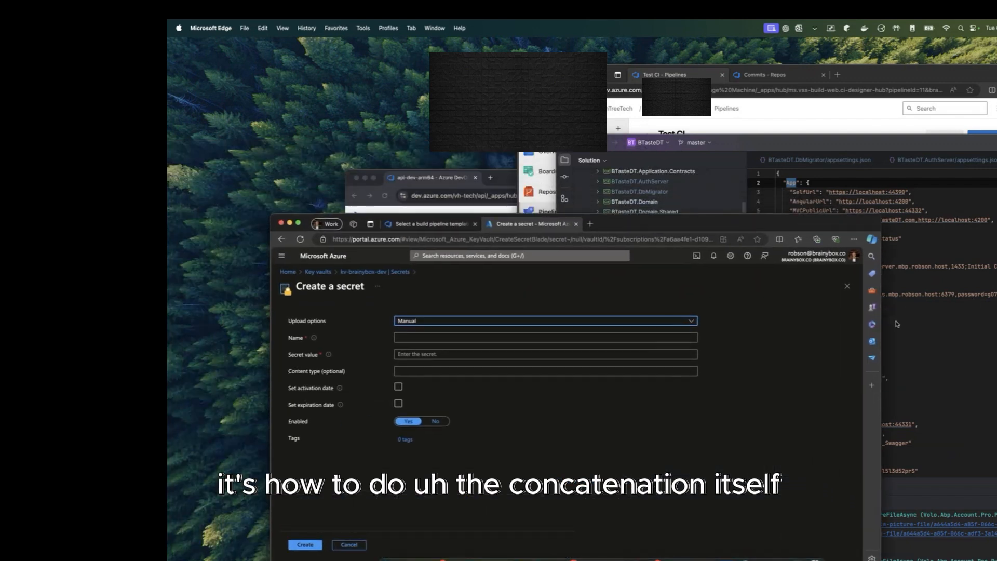
drag(881, 322, 649, 323)
double_click(808, 191)
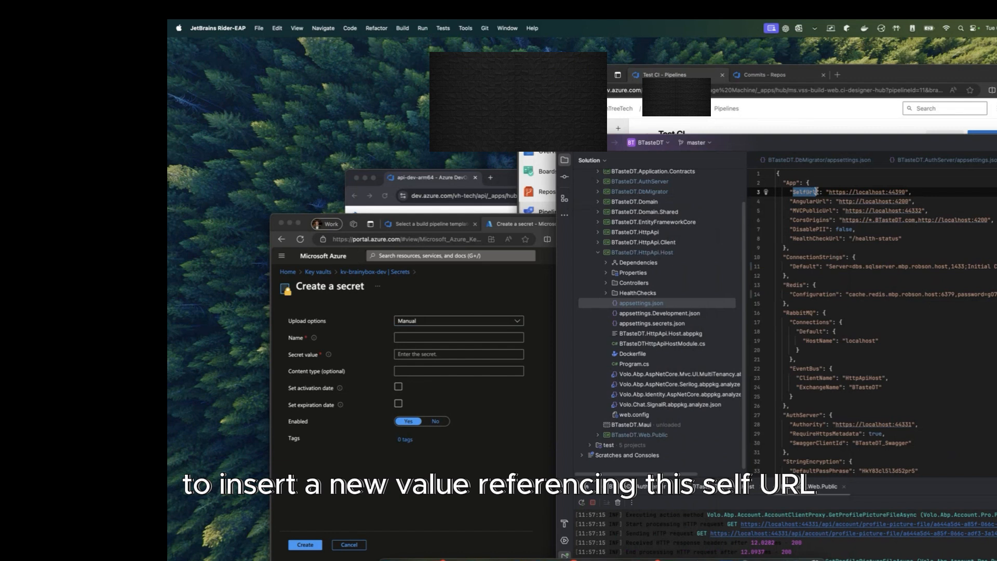
Step: Name the secret App--SelfUrl, enter its SelfUrl value, and create it enabled
click(451, 337)
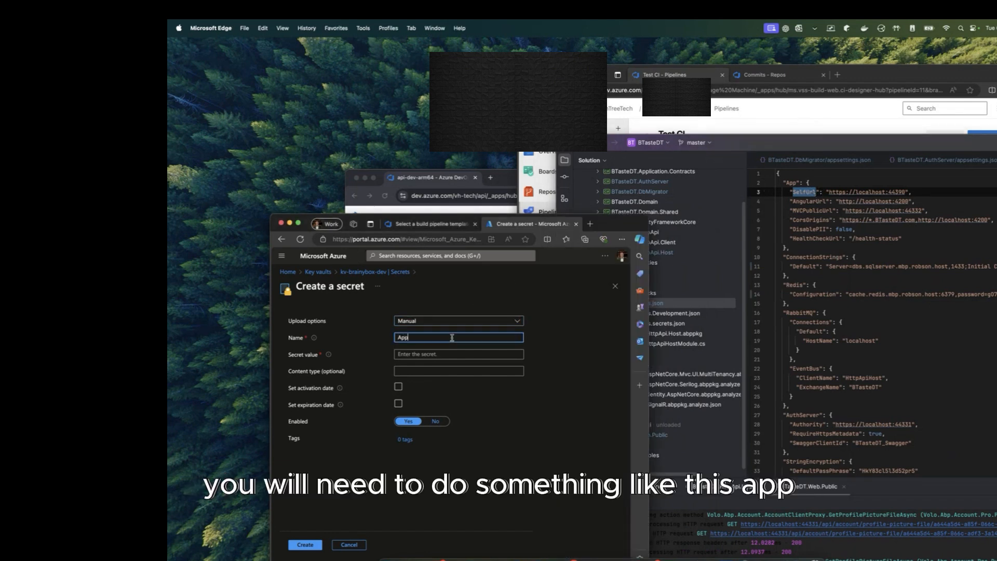
double_click(793, 183)
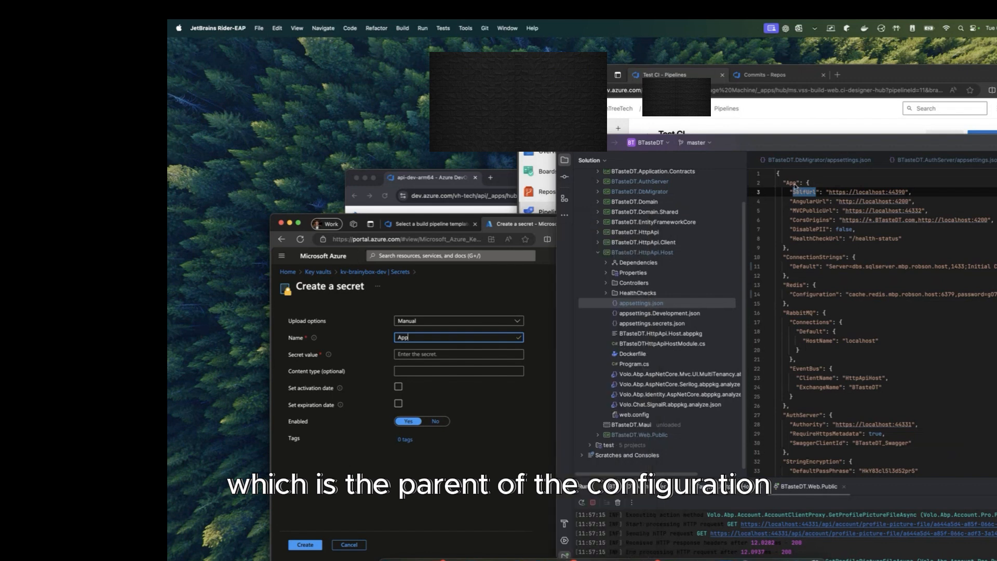
click(428, 337)
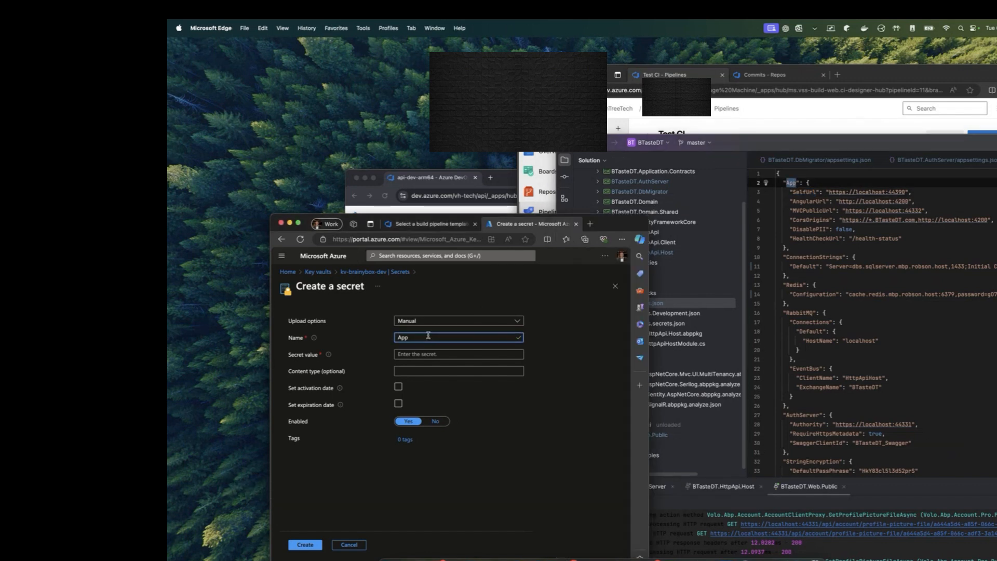
text(--SelfUrl)
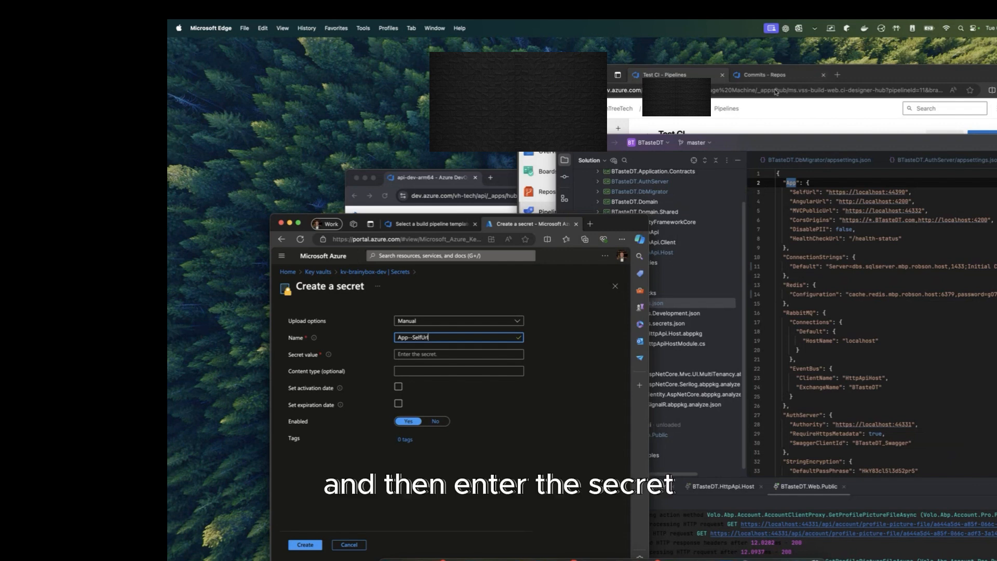
click(448, 354)
text(•••)
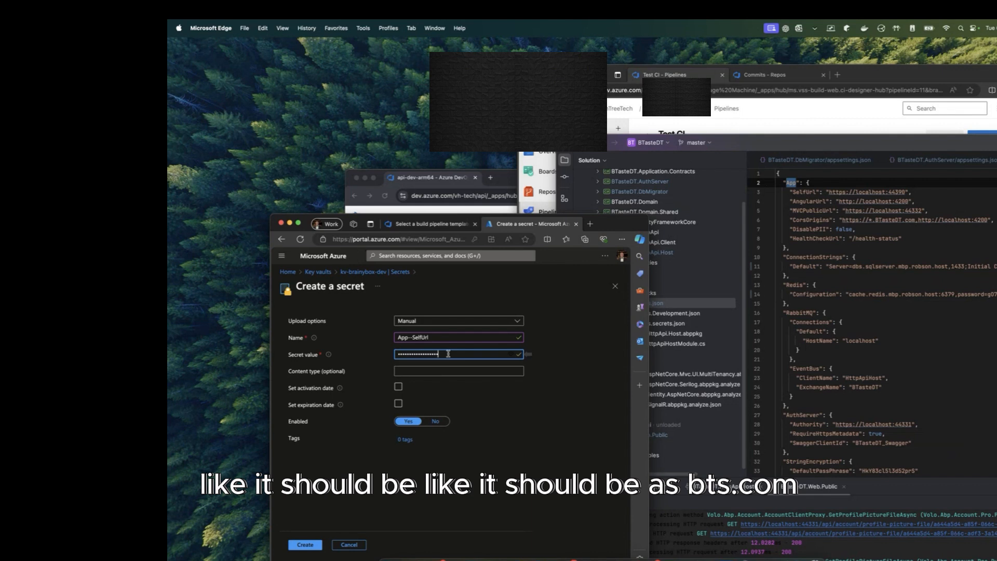
click(303, 548)
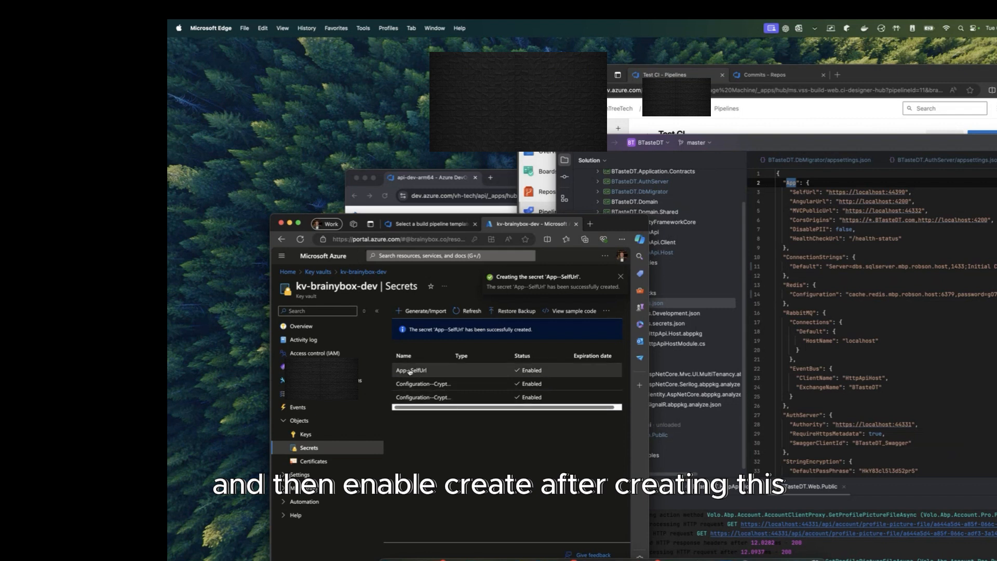
click(410, 370)
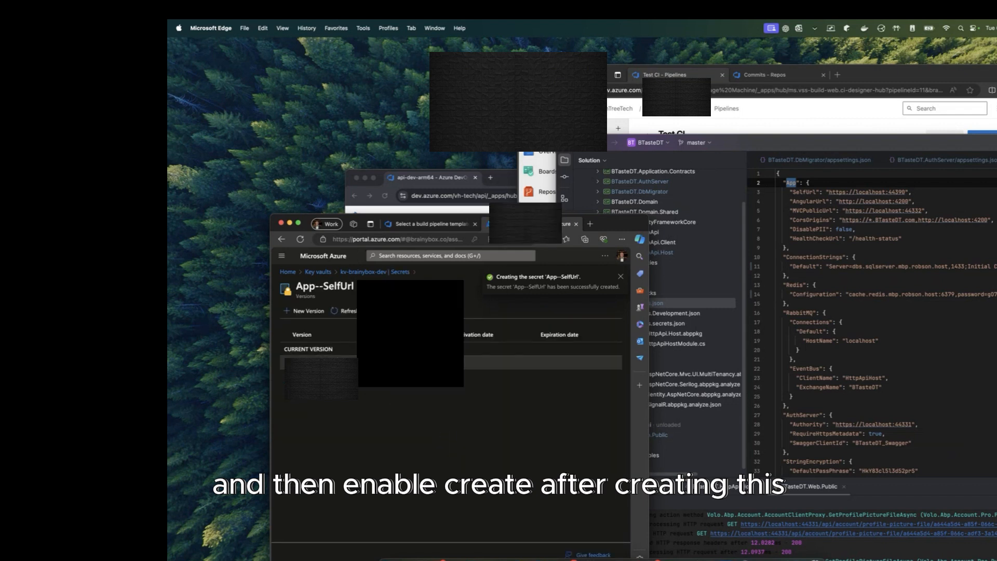
click(338, 361)
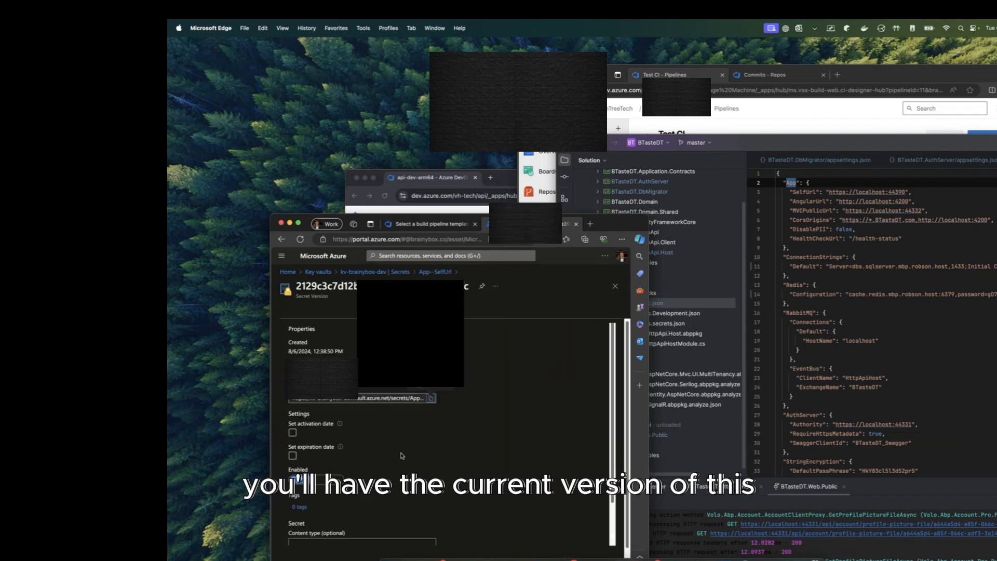
scroll(394, 462, down, 2)
click(345, 508)
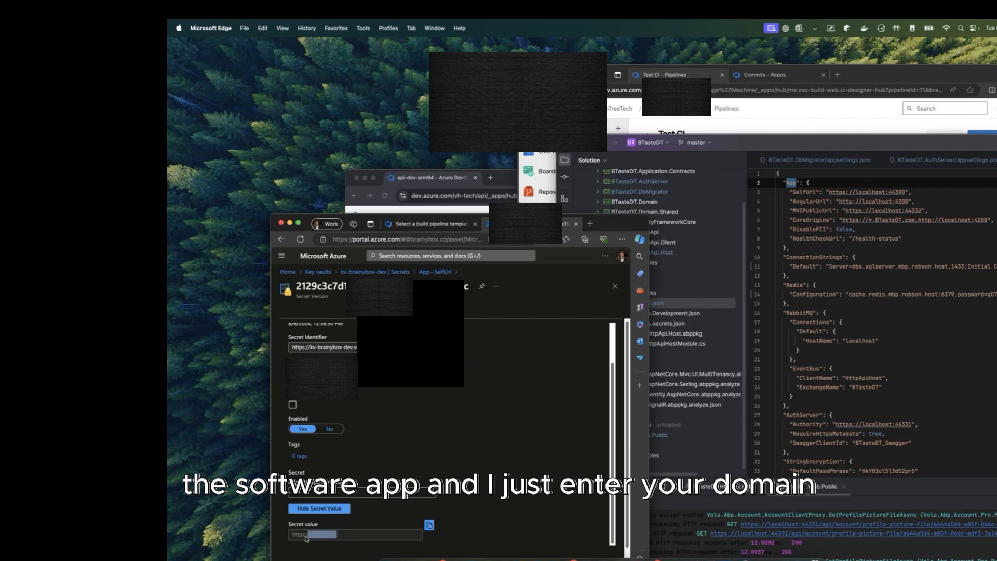
triple_click(366, 531)
click(326, 537)
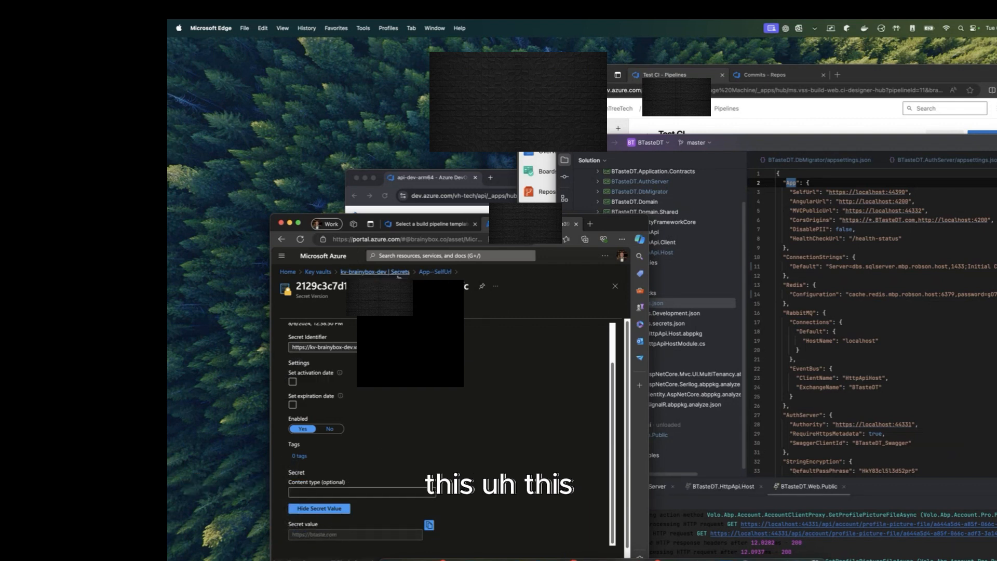
click(815, 229)
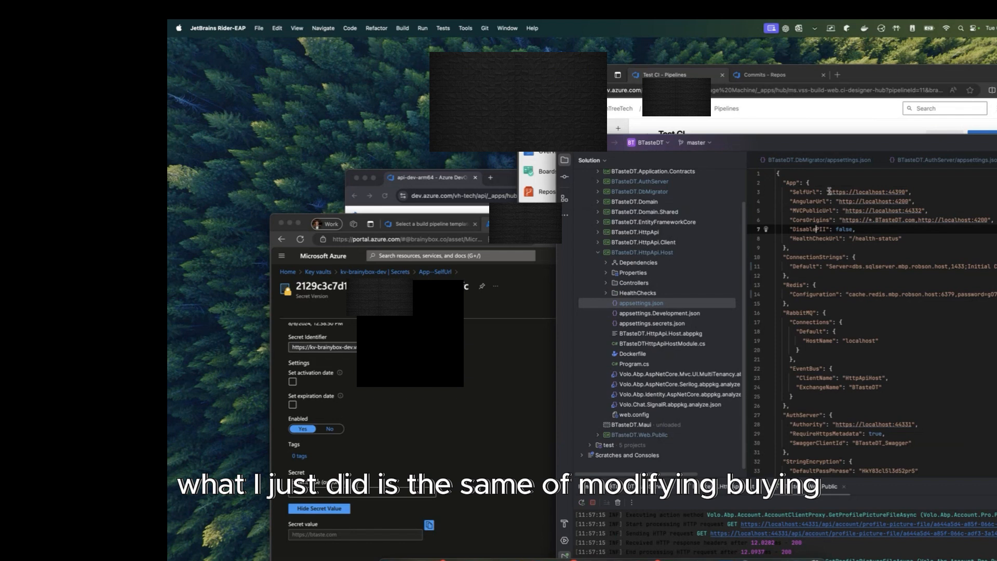
drag(829, 192, 907, 192)
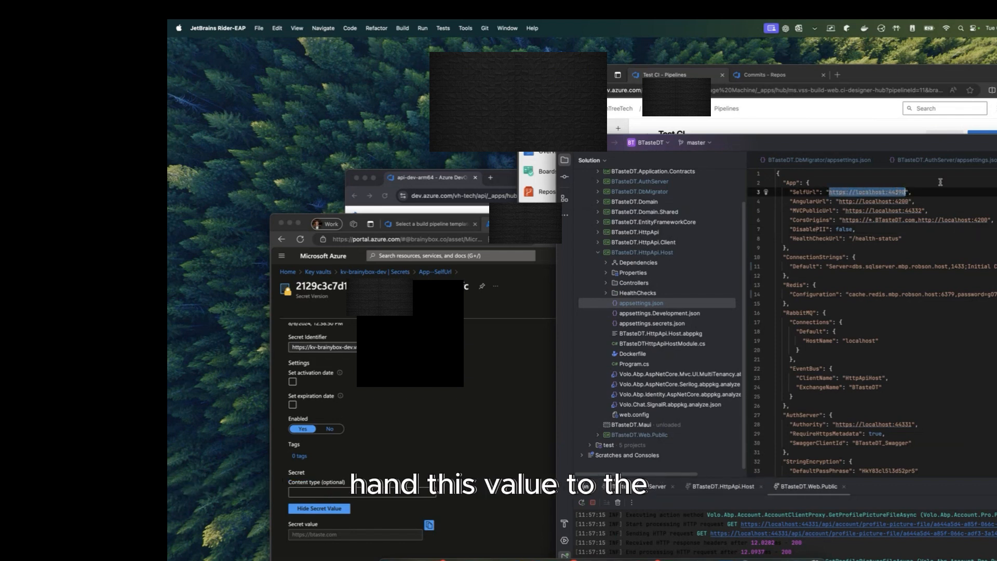
text(https:/)
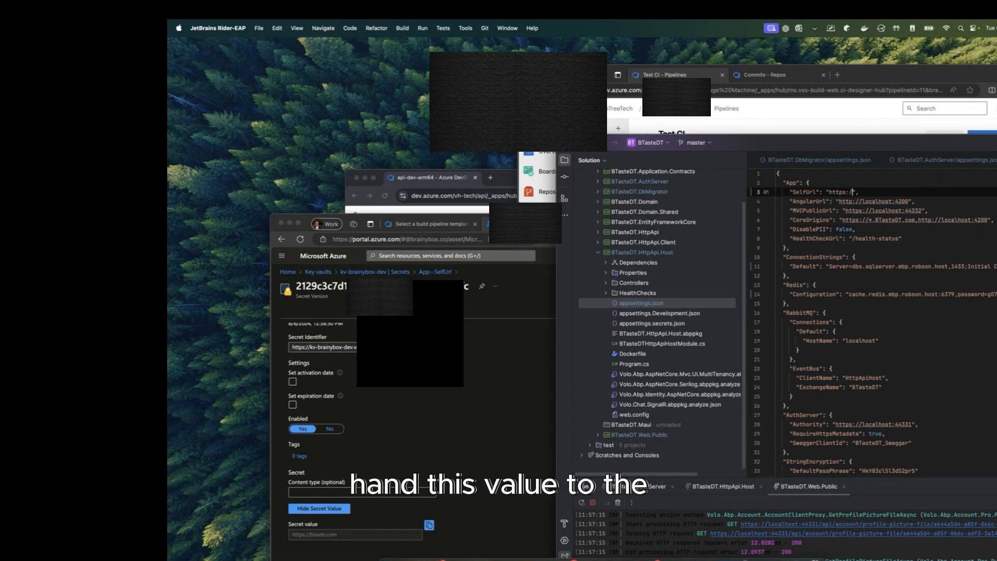
text(/btaste.)
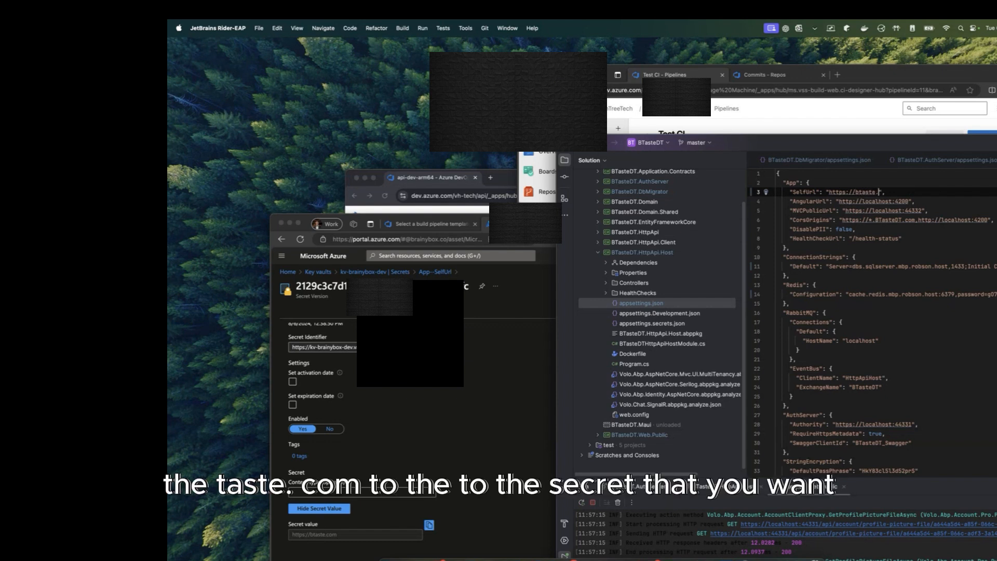
text(com)
drag(889, 191, 820, 193)
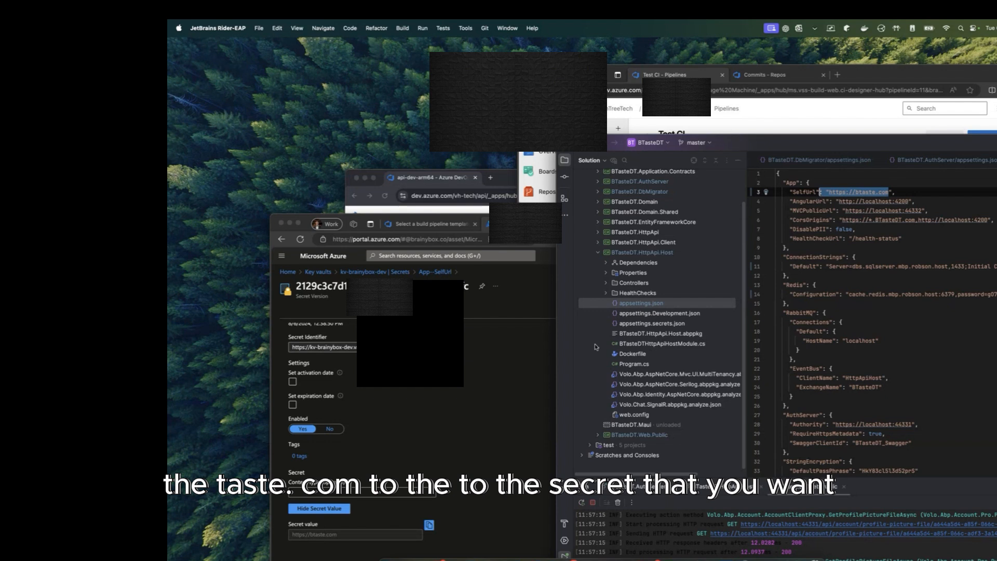
click(517, 404)
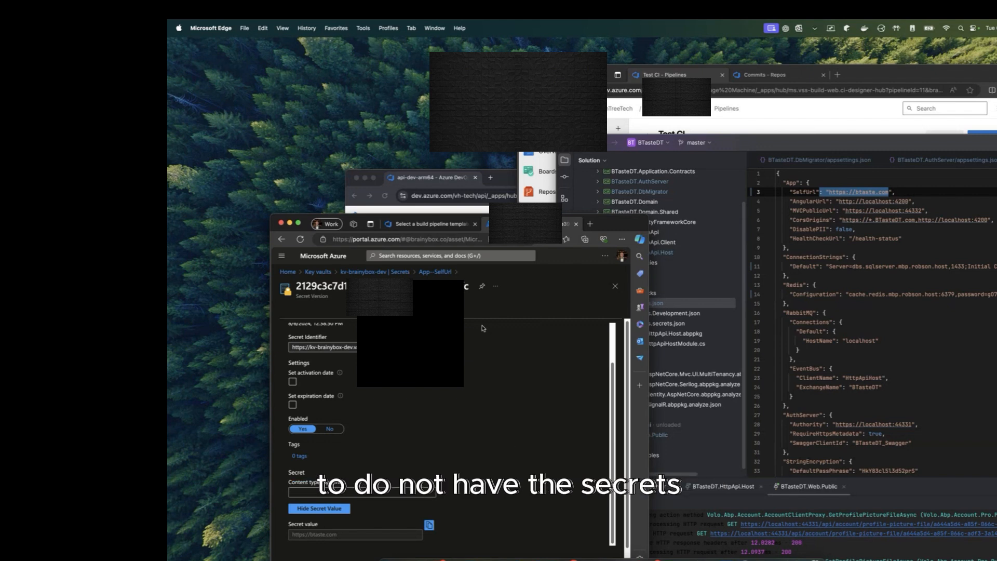
click(979, 247)
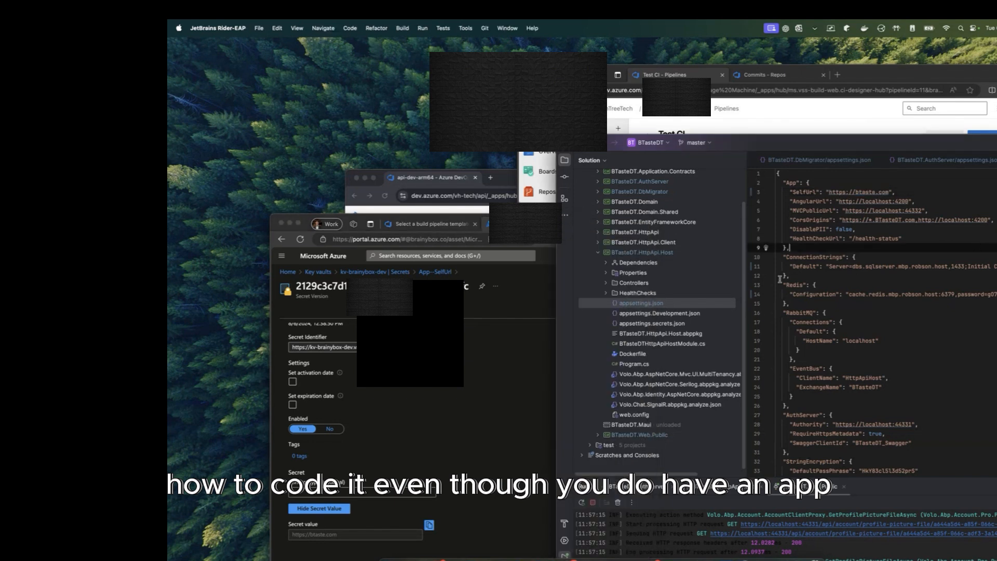
double_click(657, 313)
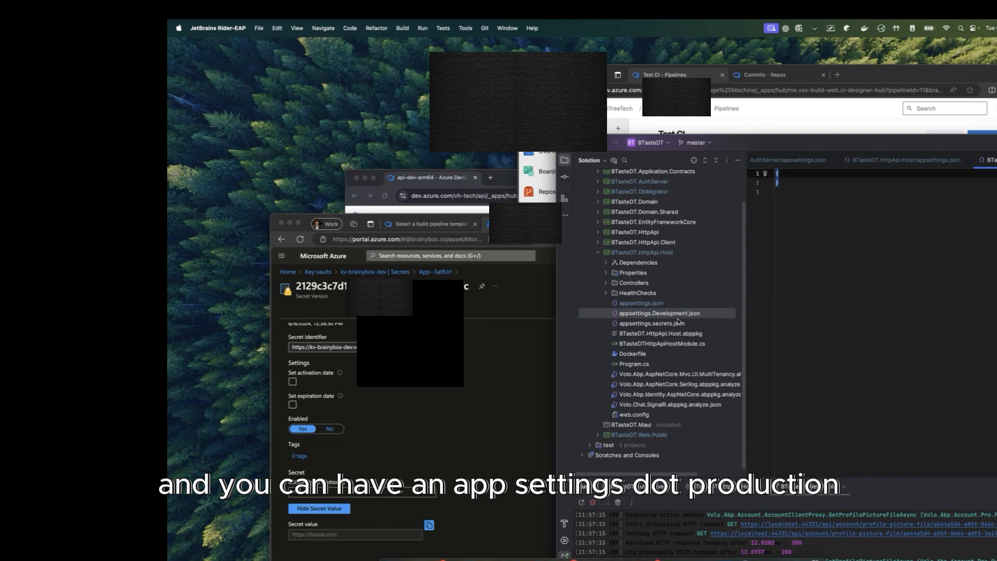
double_click(642, 302)
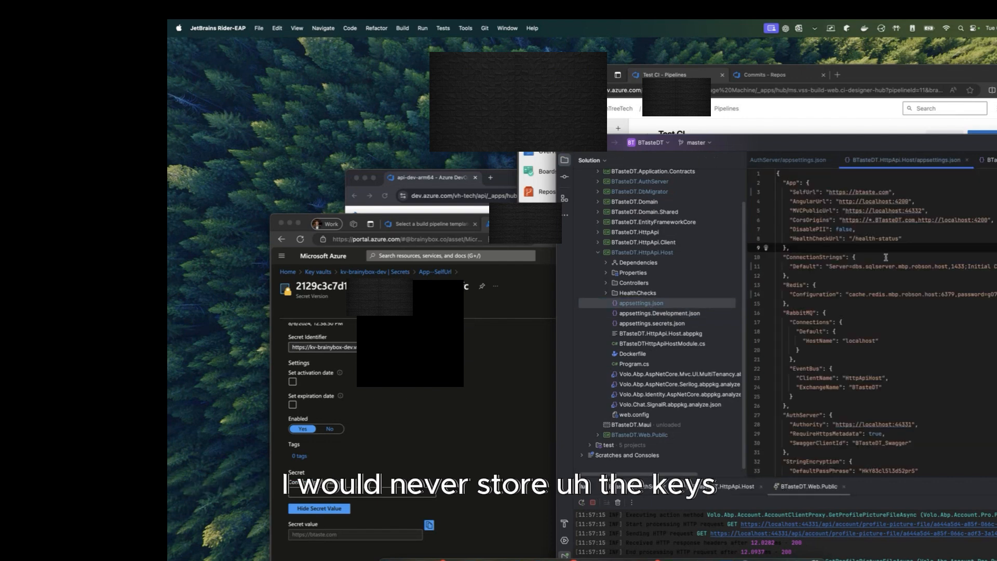
click(845, 275)
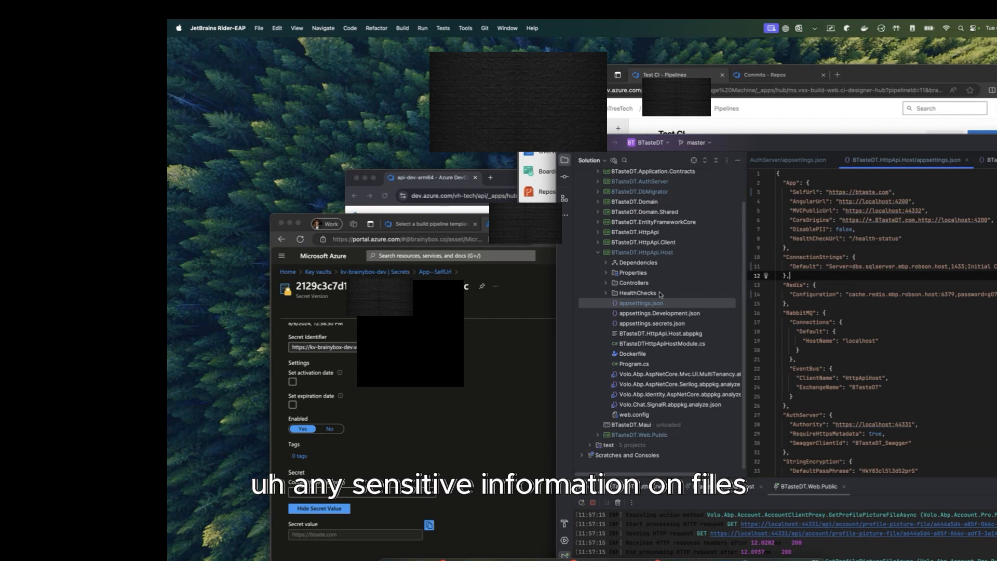
click(528, 349)
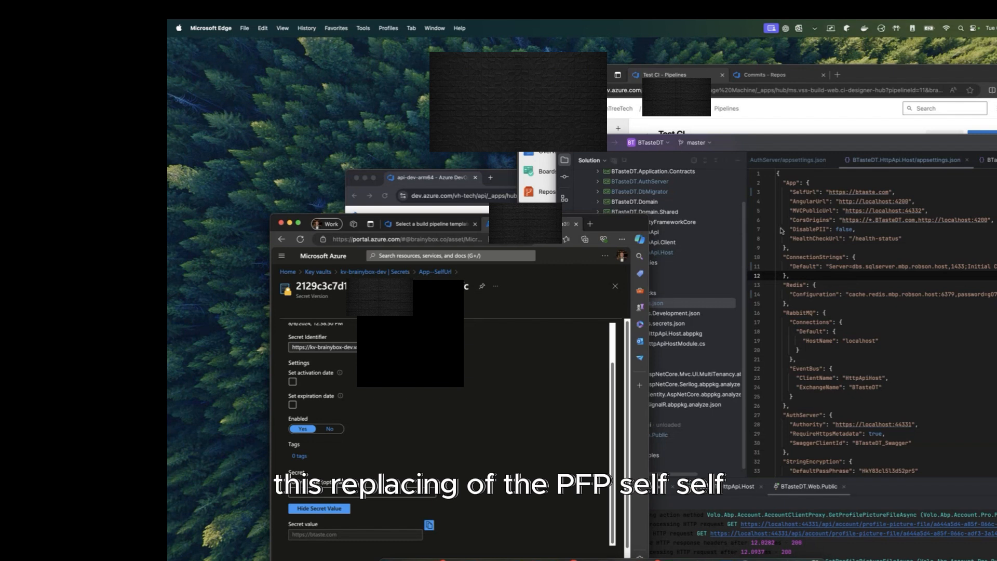
click(809, 184)
double_click(811, 192)
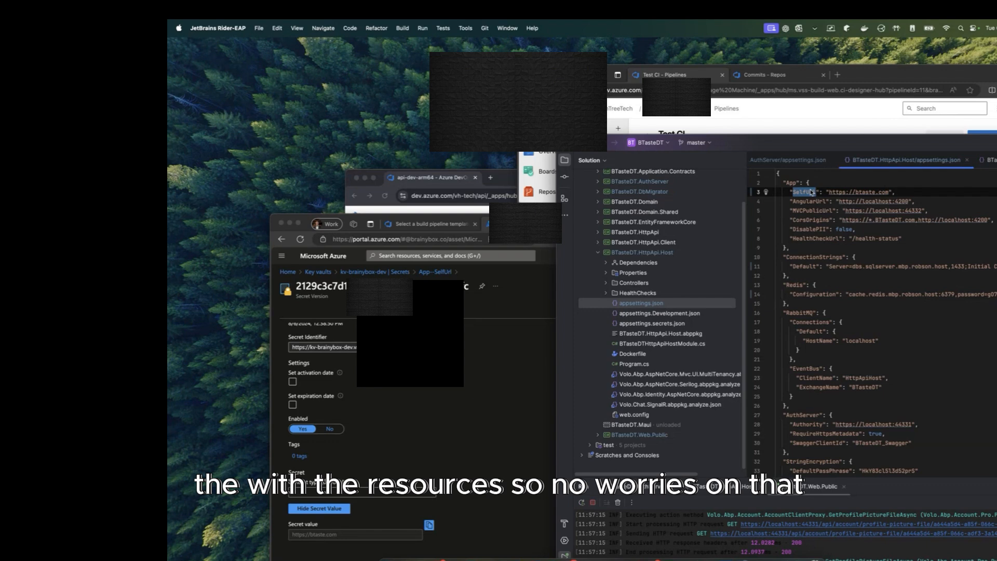
Step: Bring the Azure DevOps browser window forward and enlarge it
click(463, 232)
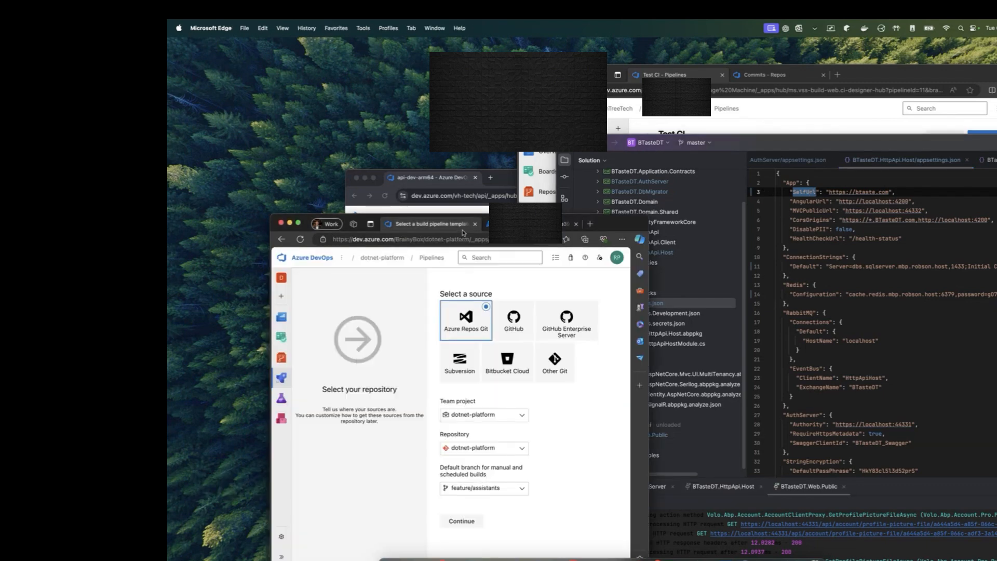
drag(570, 229, 481, 53)
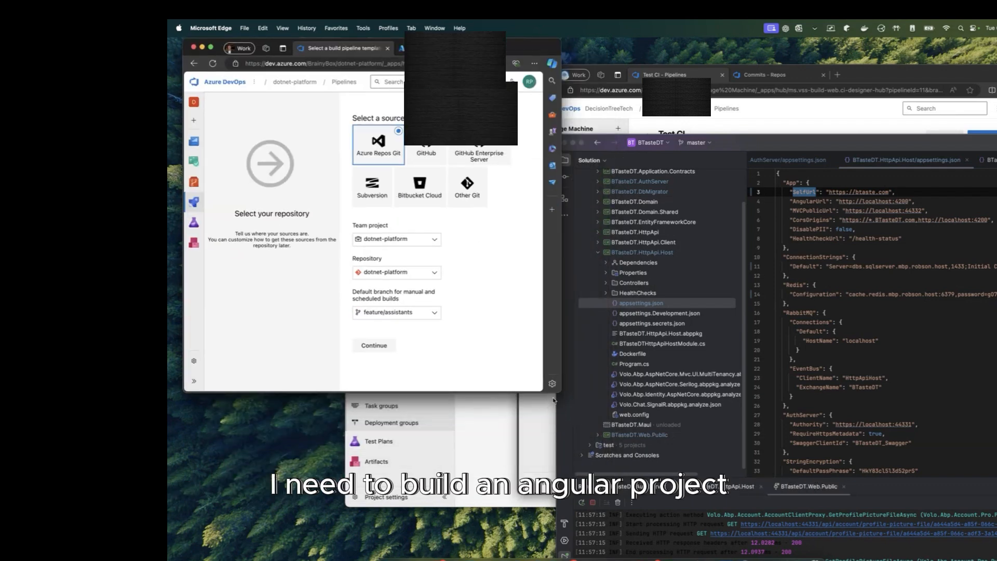
drag(559, 395, 761, 522)
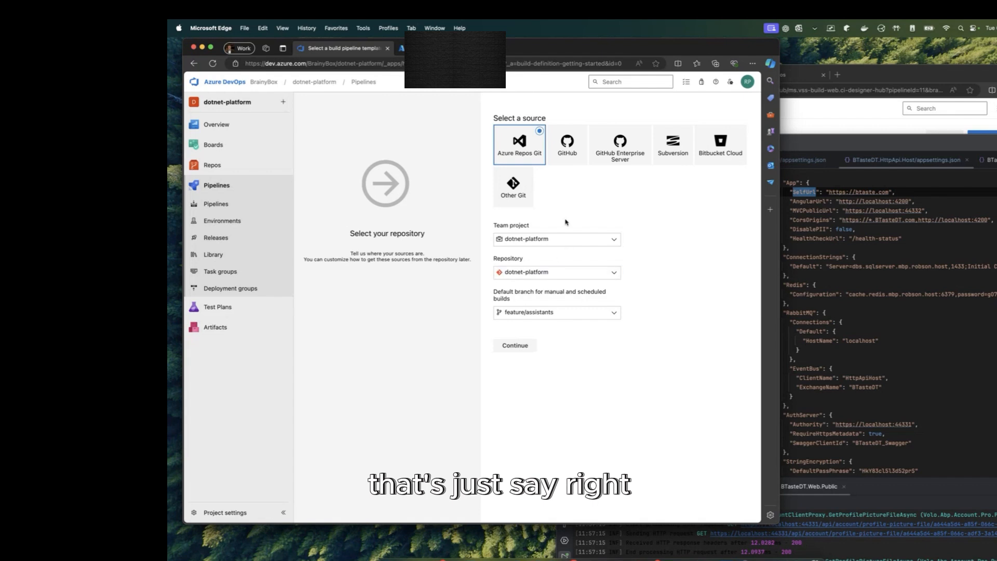
Step: Continue with the repository, try the YAML template's Get sources, then abandon that draft
click(508, 347)
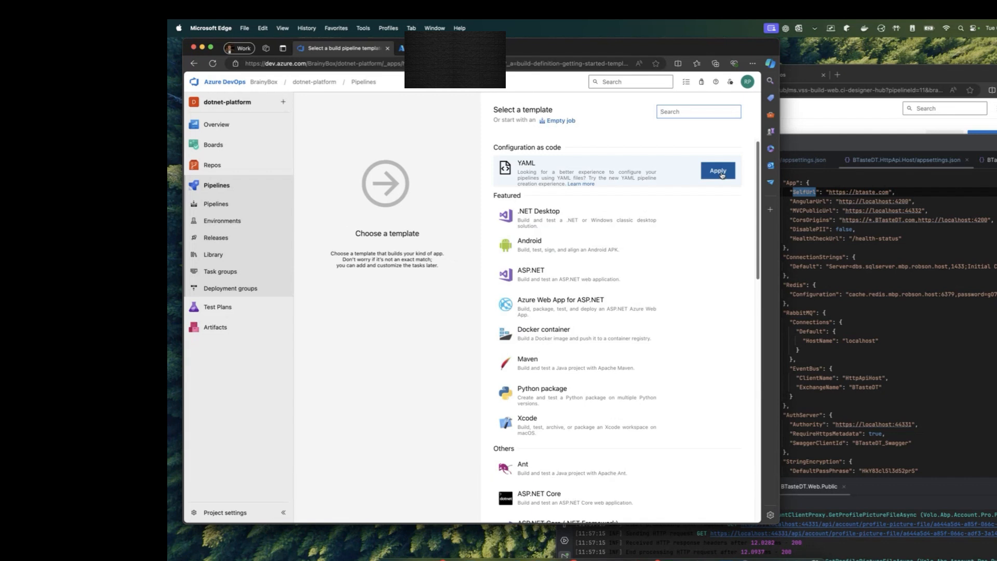
click(719, 171)
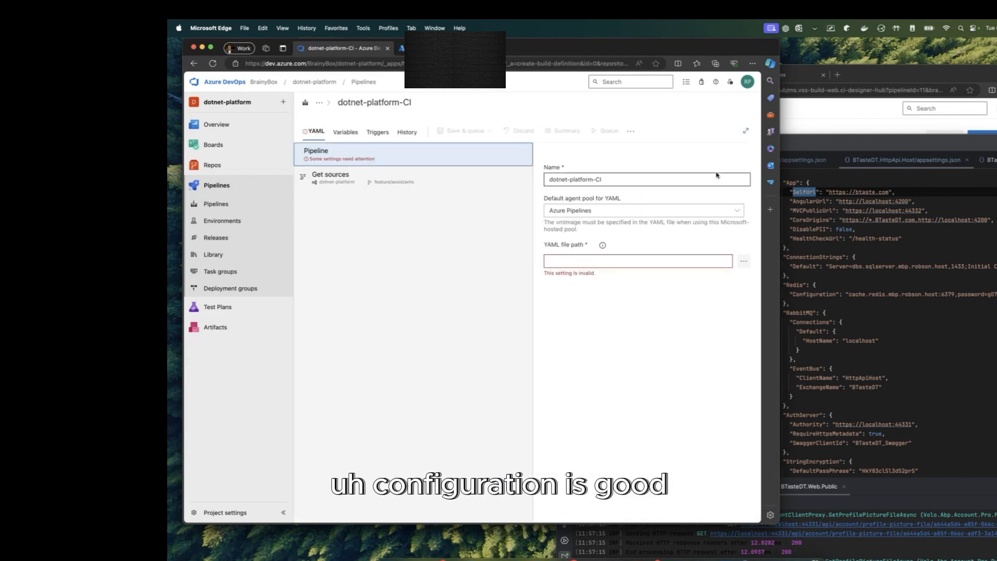
click(429, 179)
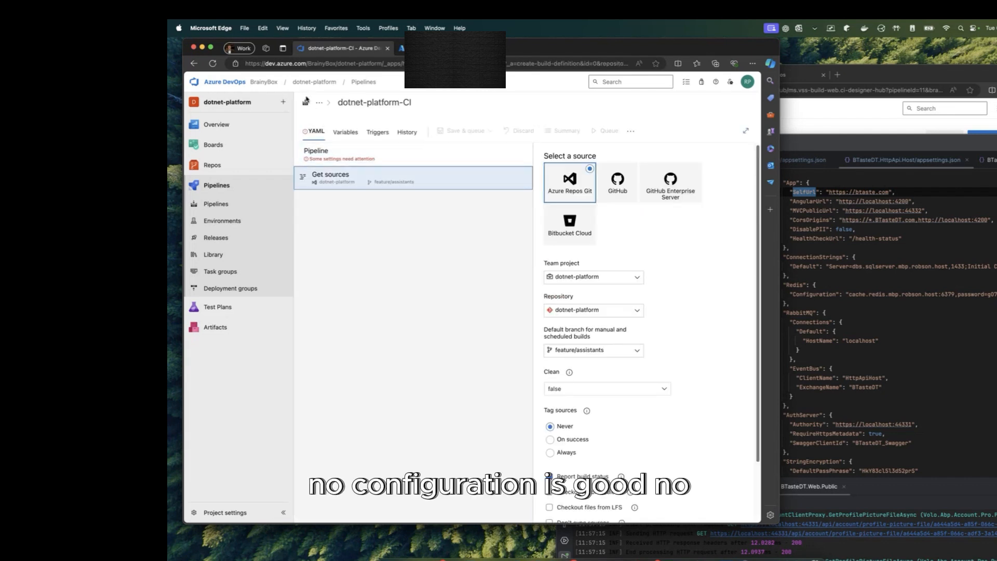
click(187, 70)
click(539, 115)
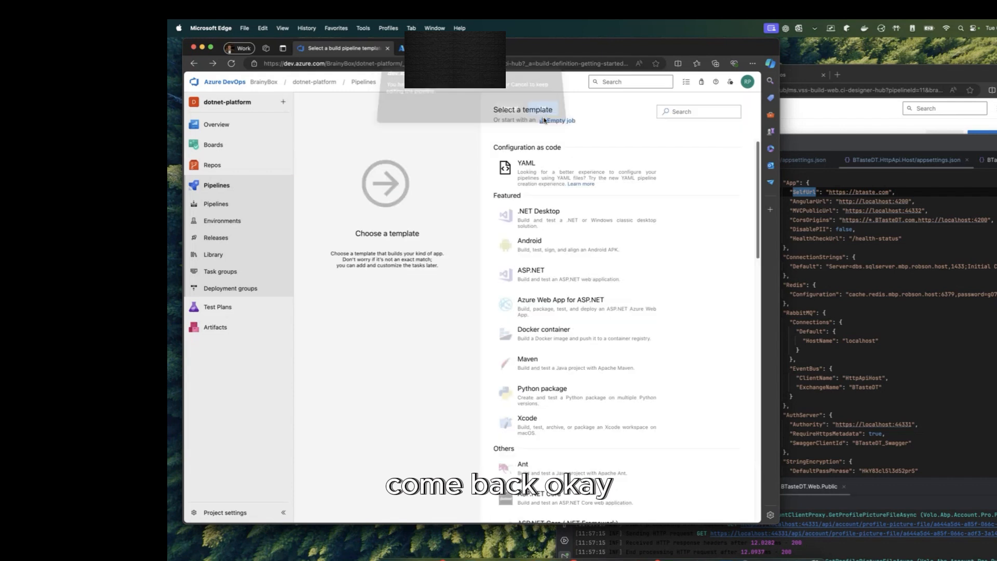
Step: Start a classic pipeline without YAML on dotnet-platform with olddevelop as default branch
click(225, 204)
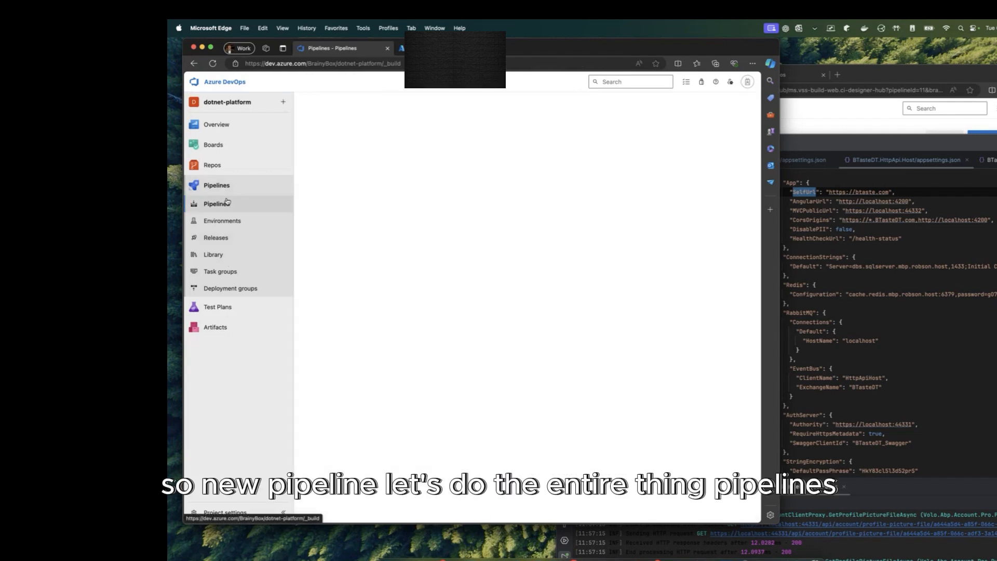
click(704, 110)
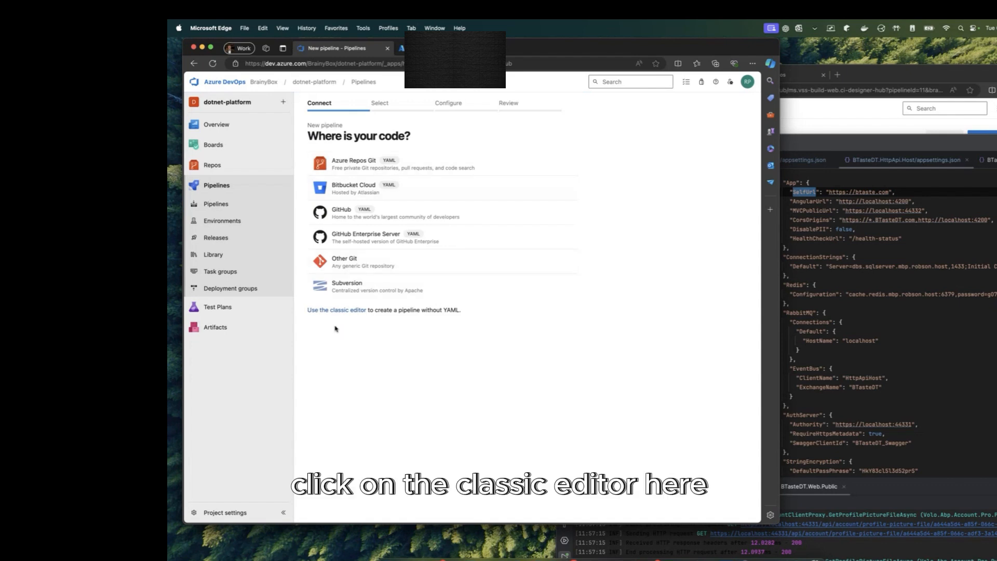
click(334, 311)
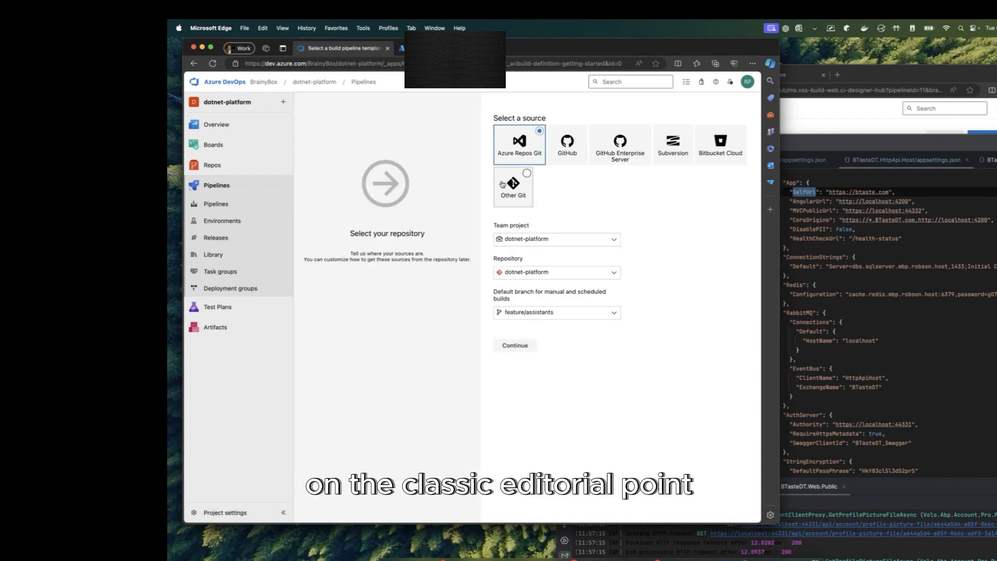
click(540, 272)
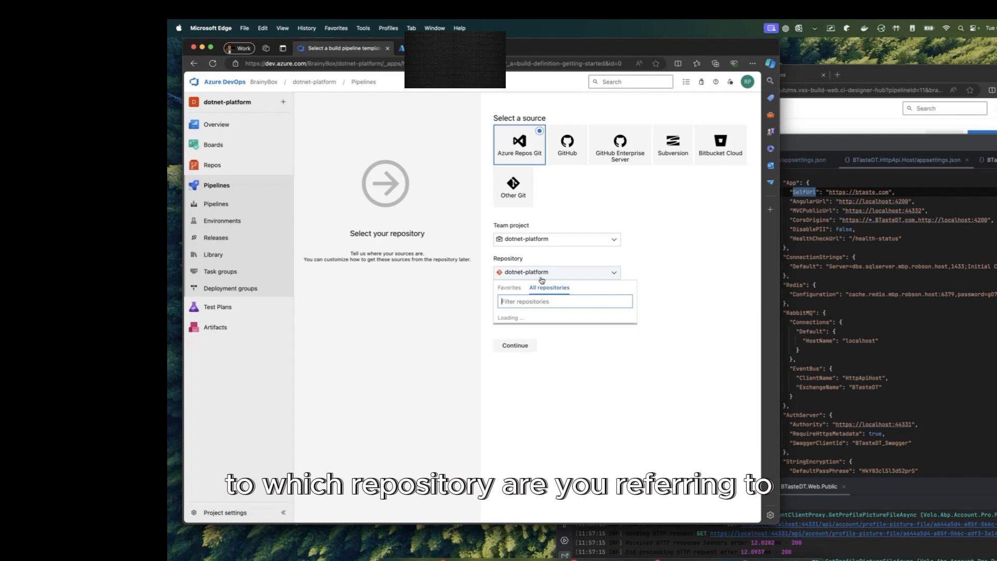
click(652, 265)
click(599, 312)
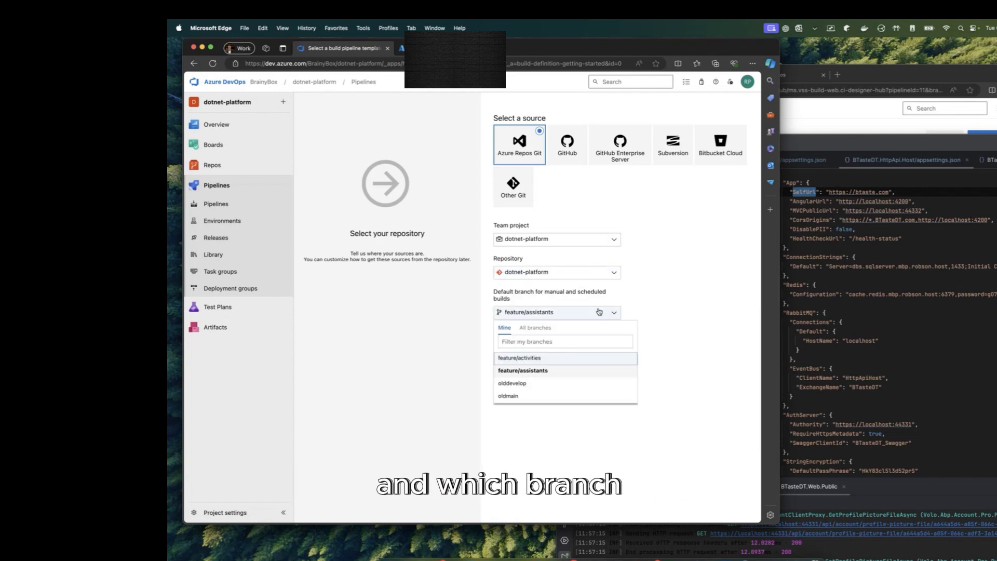
click(497, 385)
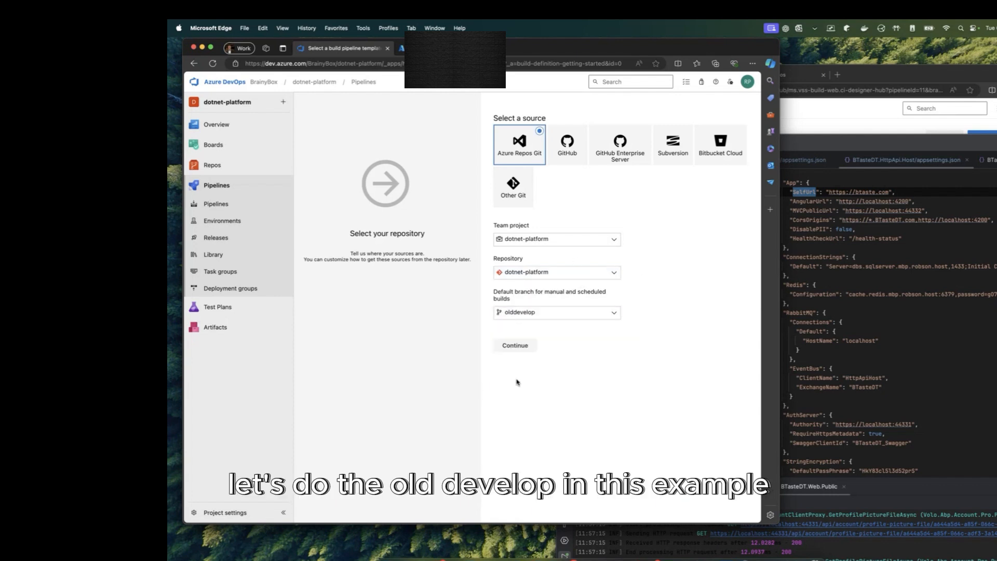
click(515, 346)
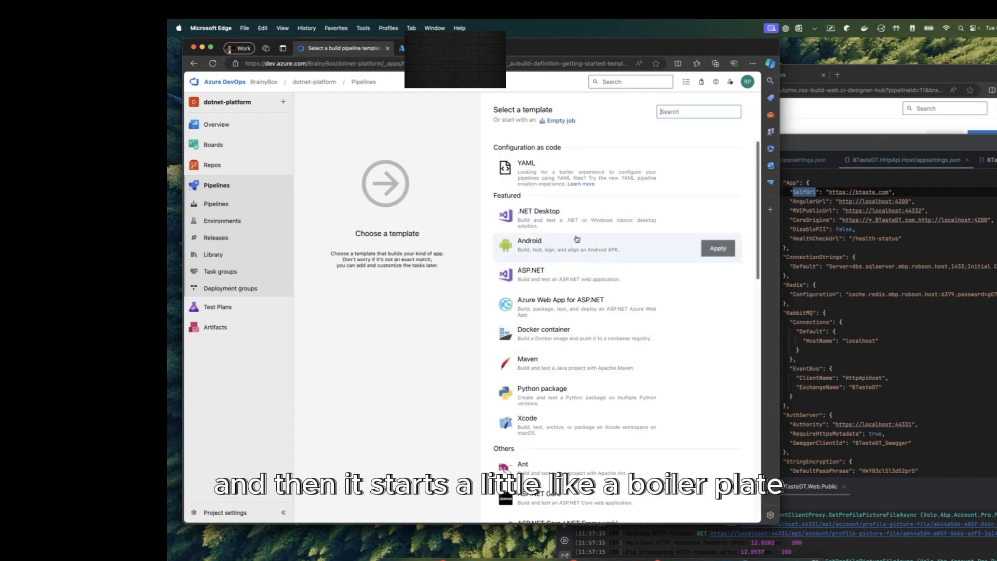
Step: Leave the template list and return to the repository source step
scroll(592, 336, down, 1)
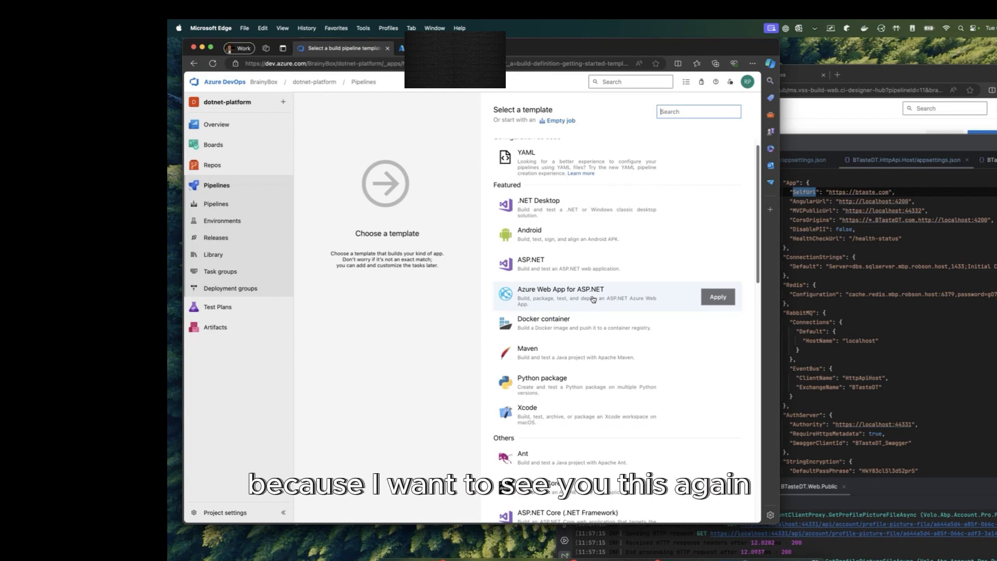
click(197, 64)
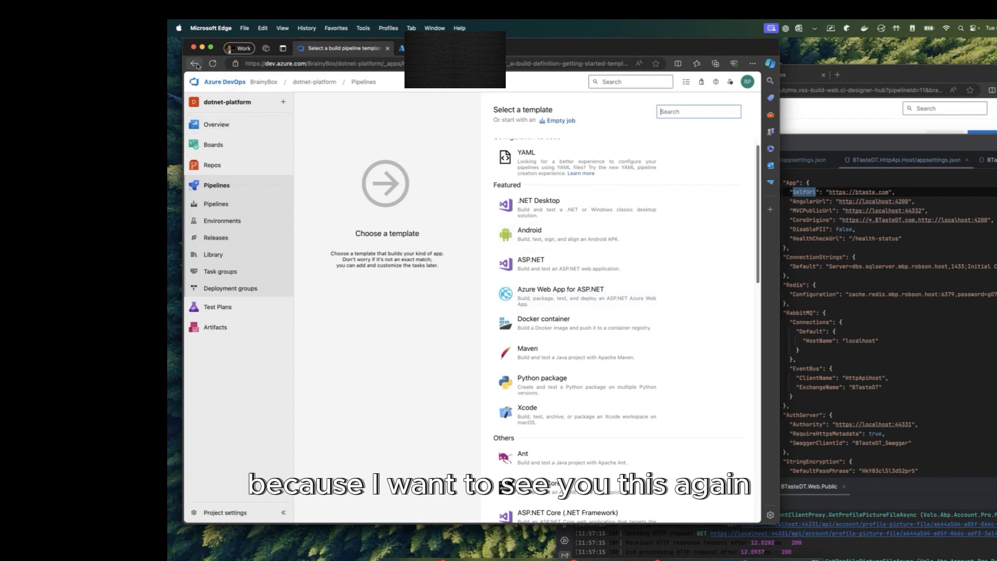
click(544, 115)
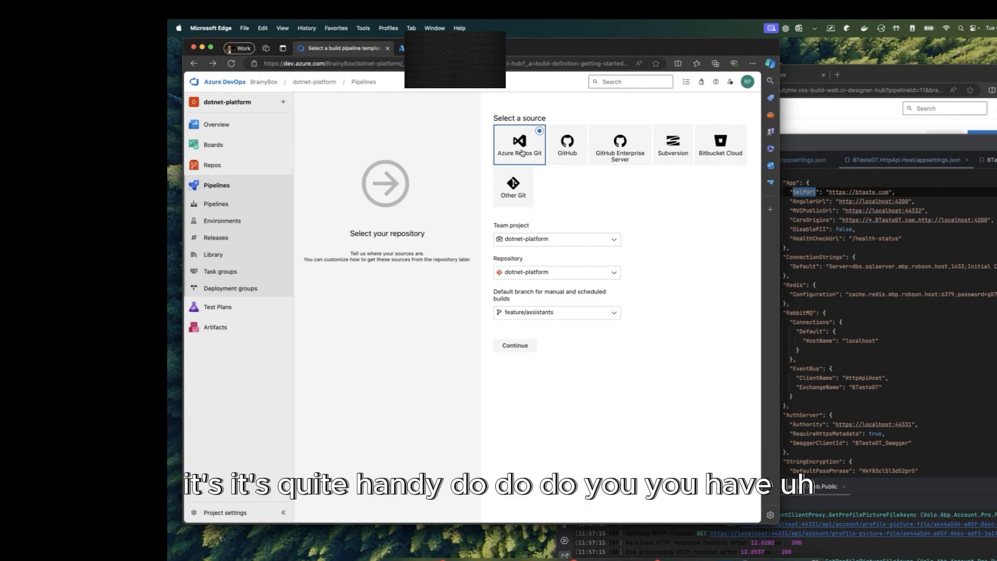
Step: Try GitHub as the pipeline source, then switch back to Azure Repos Git
click(574, 157)
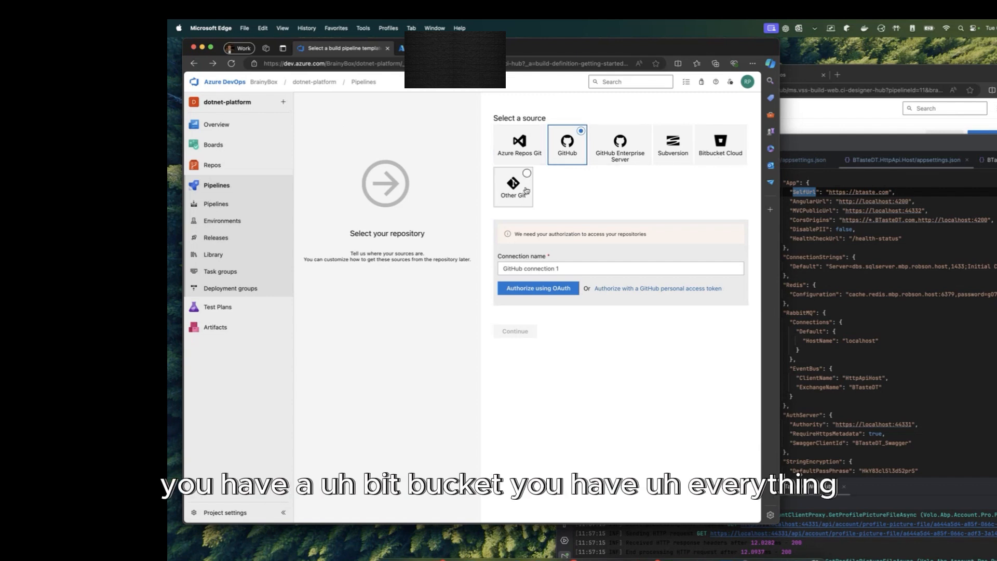
click(542, 152)
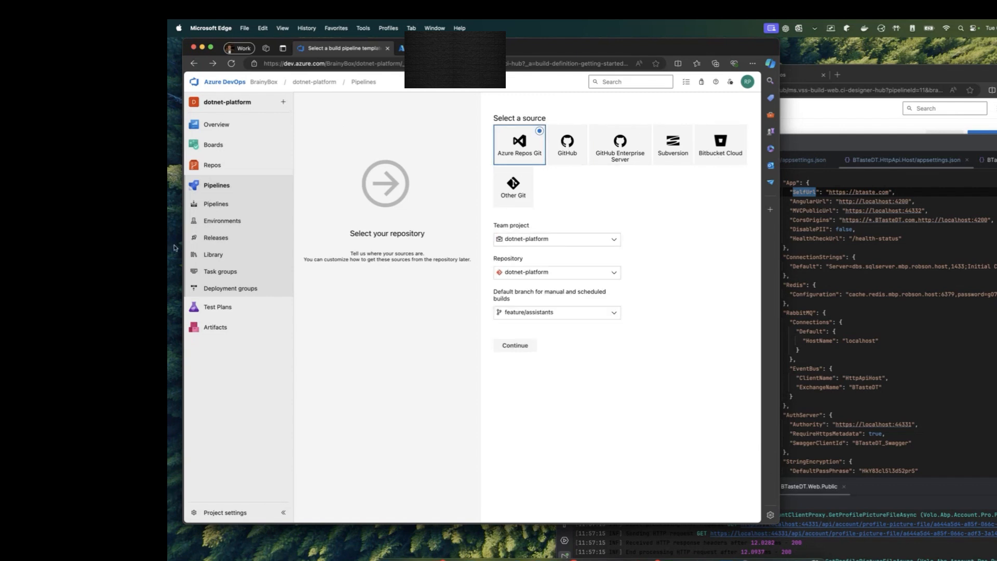
click(234, 172)
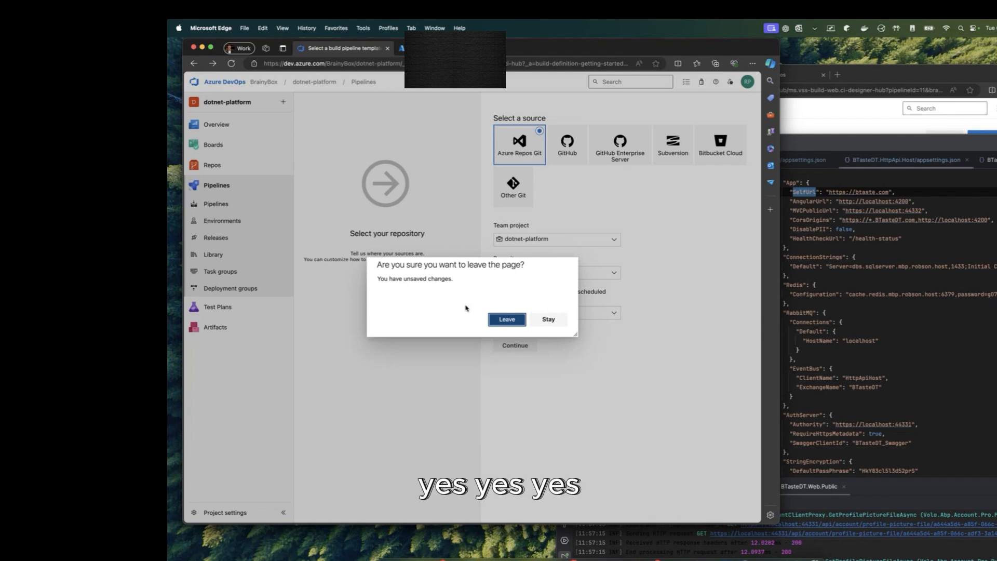
click(540, 318)
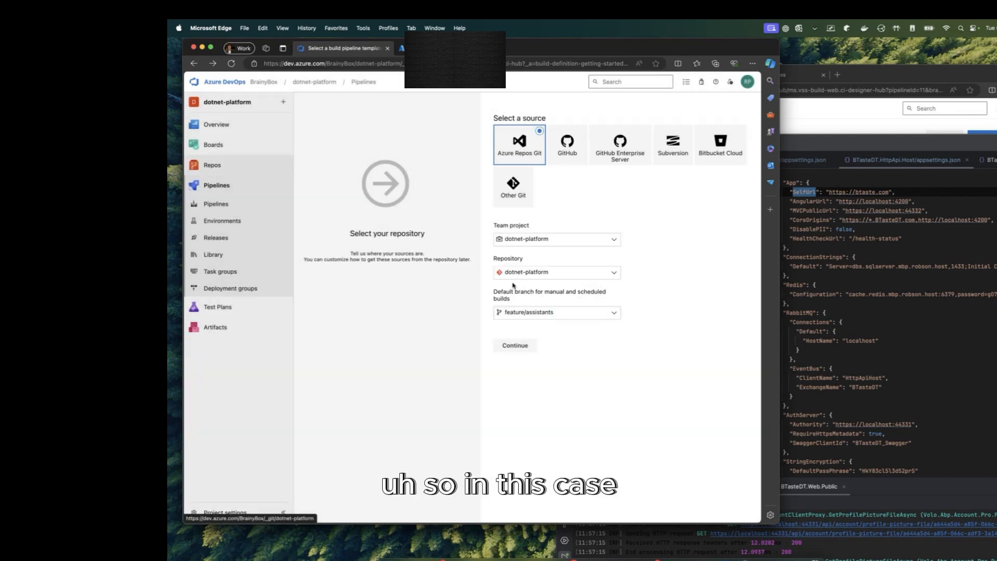
Step: Choose the dotnet-platform repository with default branch olddevelop and continue to templates
click(535, 273)
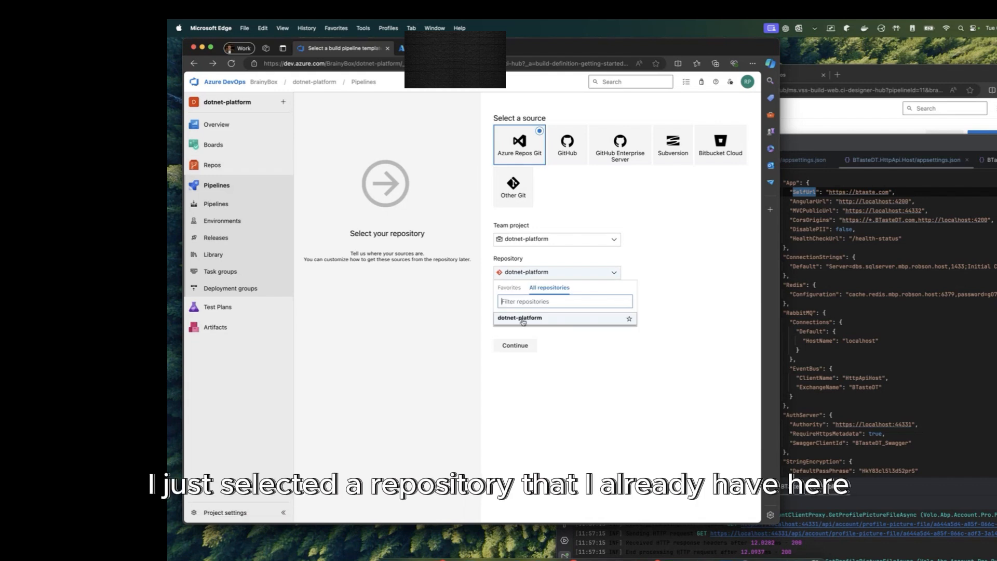
click(523, 319)
mouse_move(223, 167)
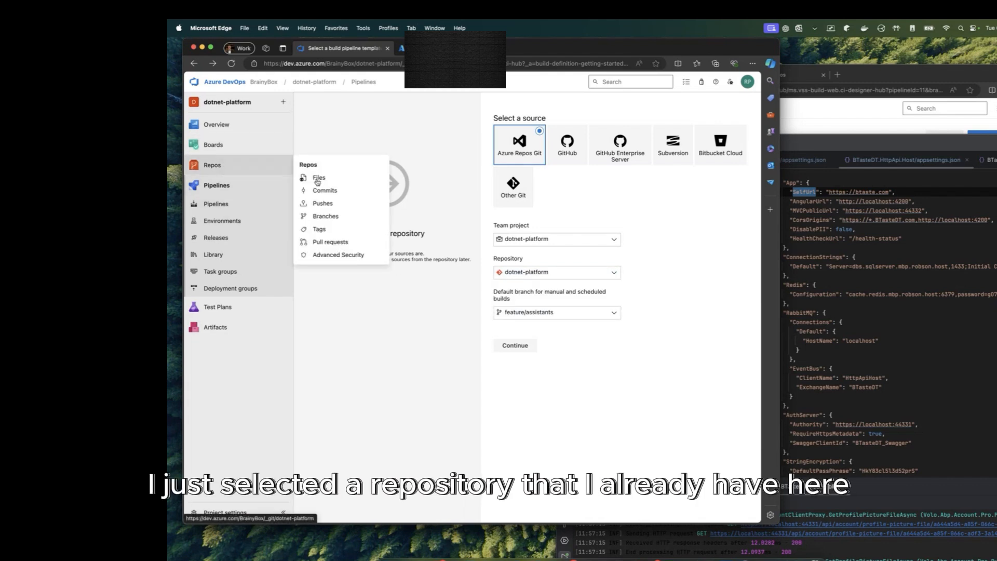
click(569, 314)
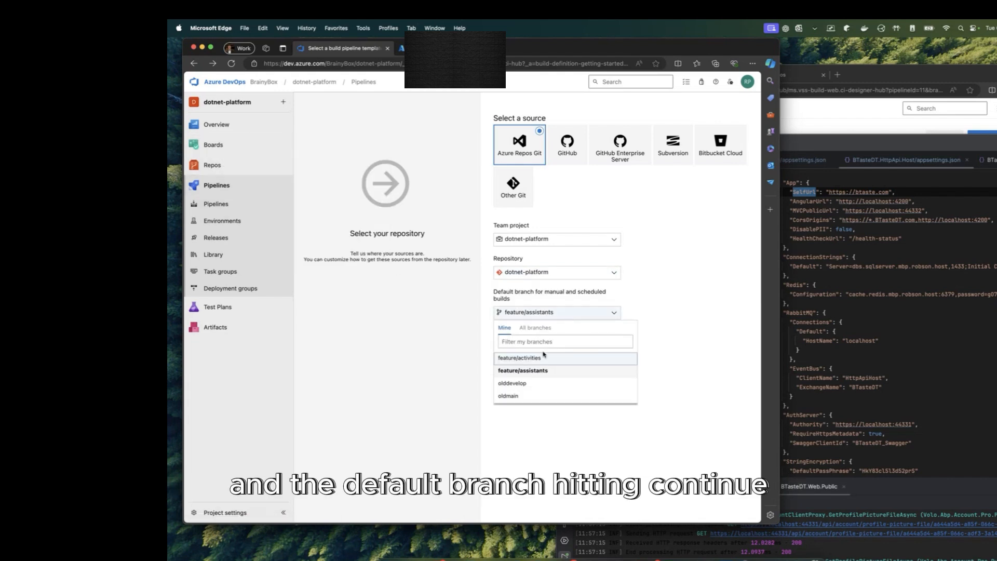
click(514, 383)
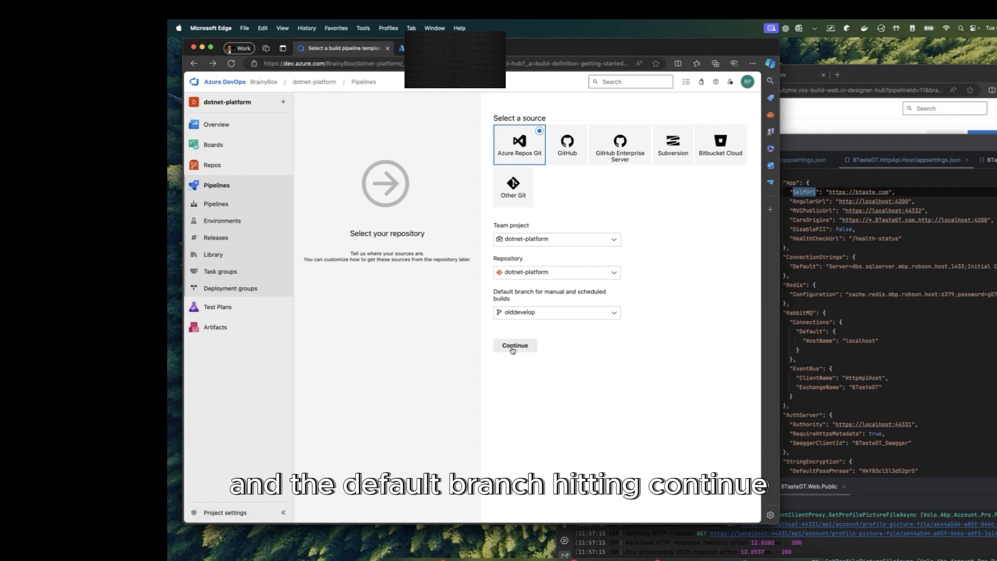
click(513, 348)
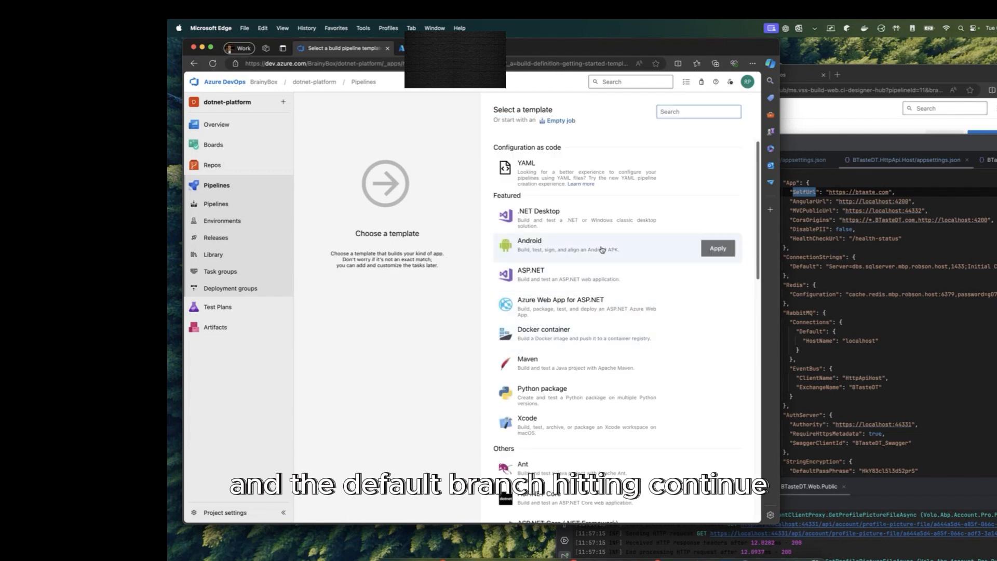
Step: Apply the Docker container template, creating Build an image and Push an image tasks
scroll(597, 312, down, 4)
scroll(586, 311, up, 2)
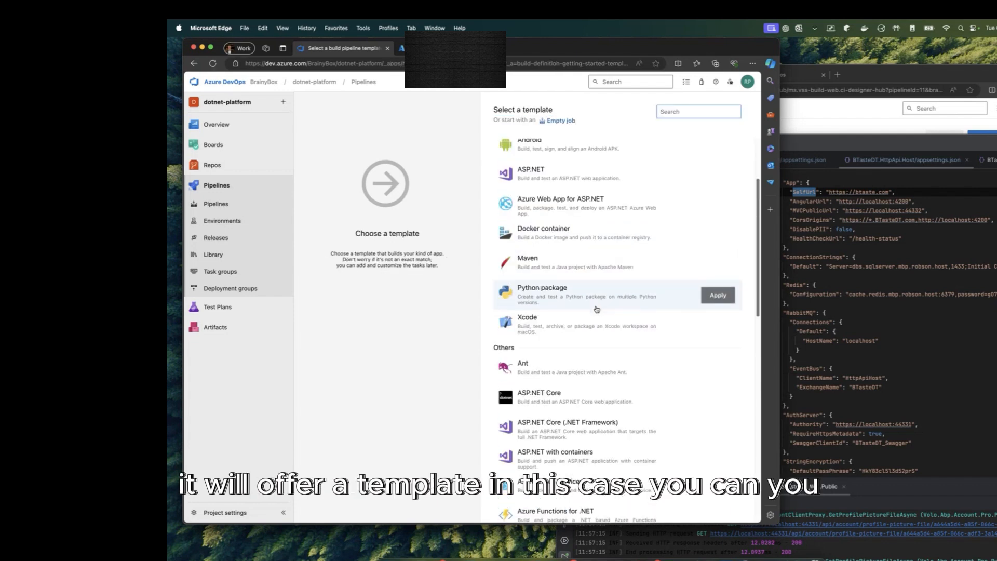
scroll(597, 309, up, 3)
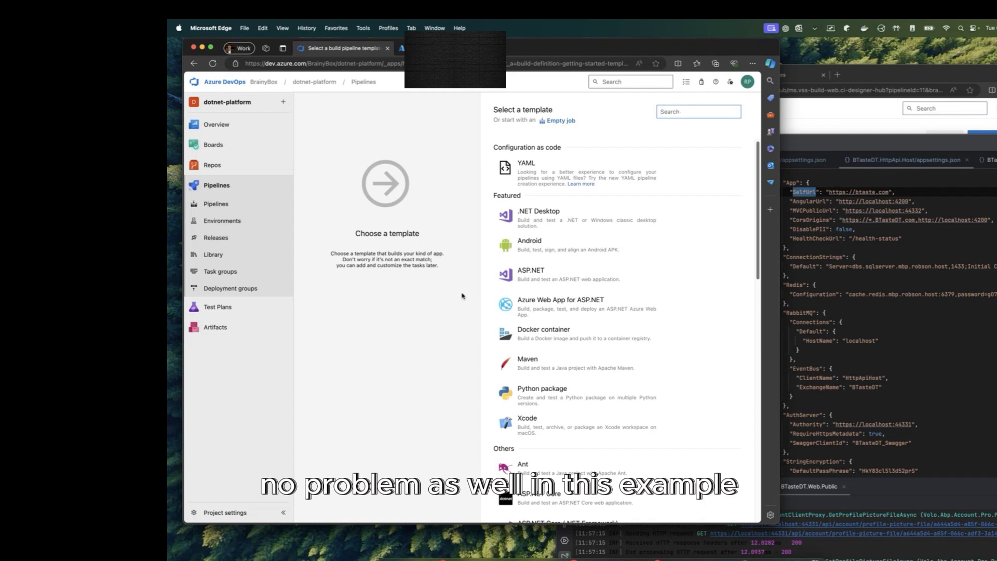
mouse_move(679, 315)
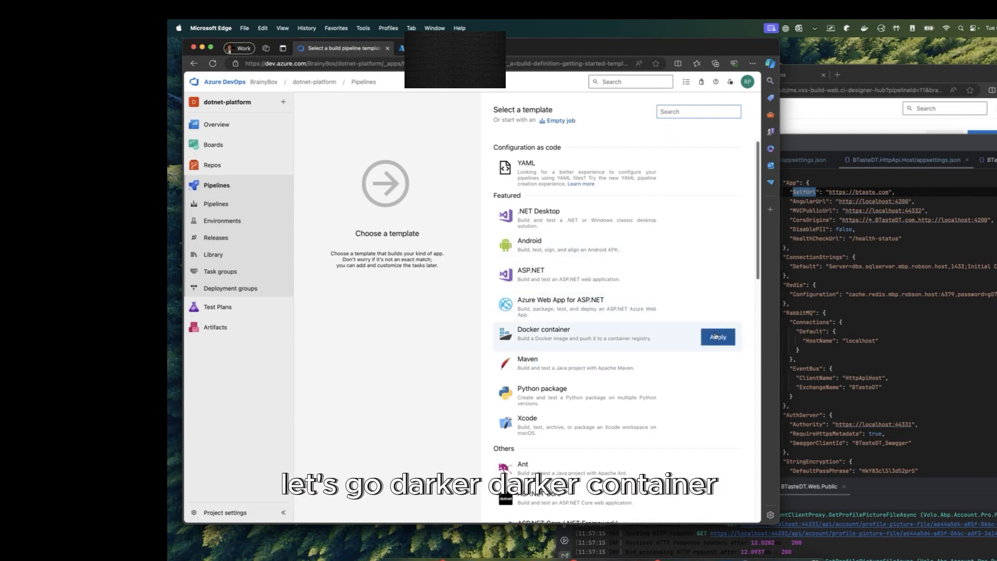
click(716, 336)
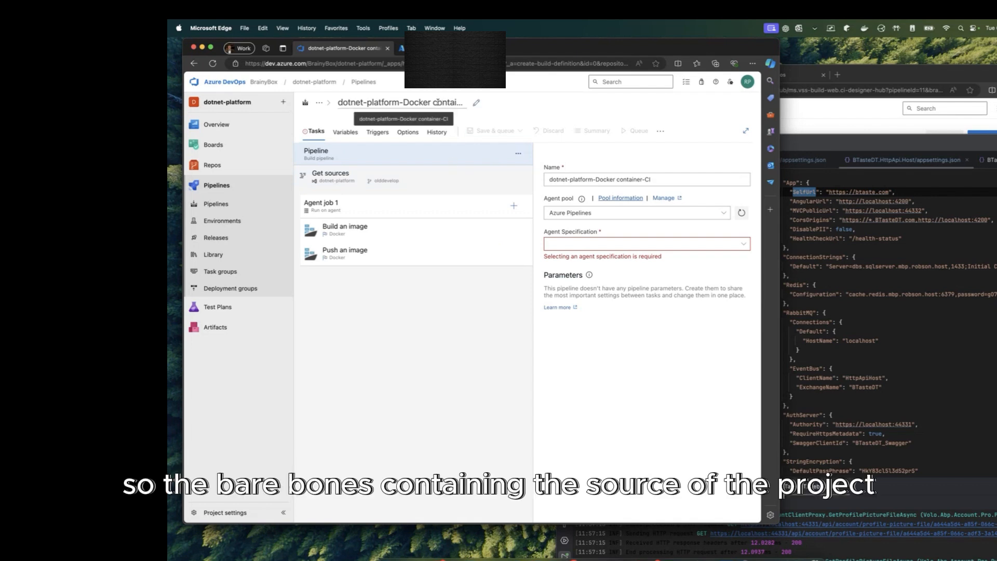
Step: Review Get sources' olddevelop repository and checkout options, then view Agent job 1's settings
click(398, 178)
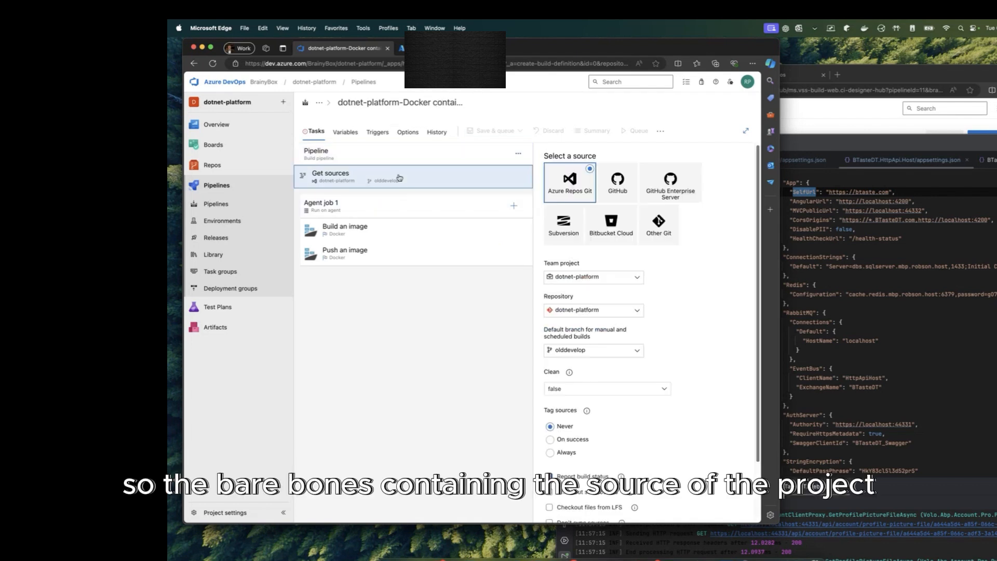
scroll(656, 301, down, 1)
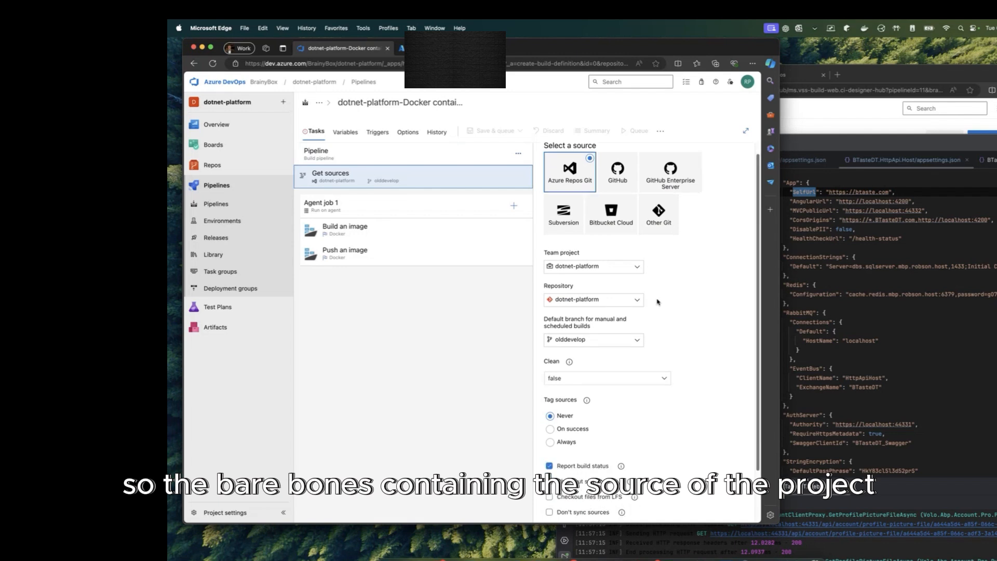
scroll(657, 301, down, 3)
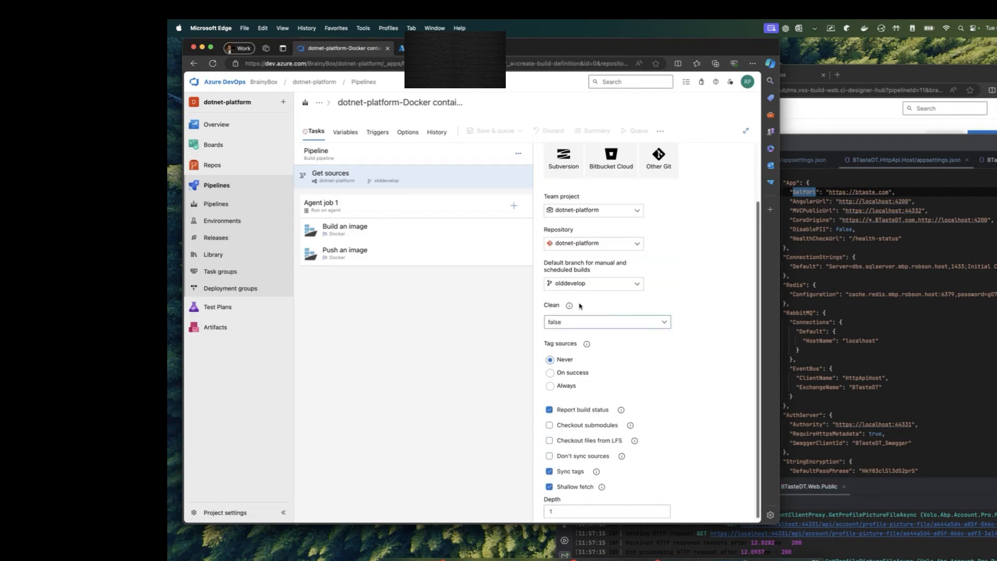
mouse_move(573, 307)
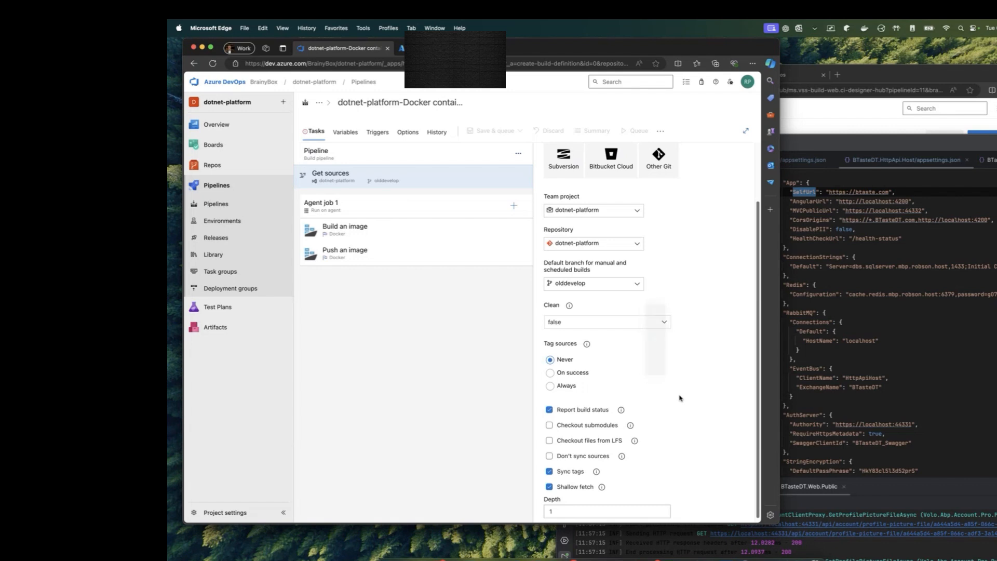
scroll(678, 395, down, 1)
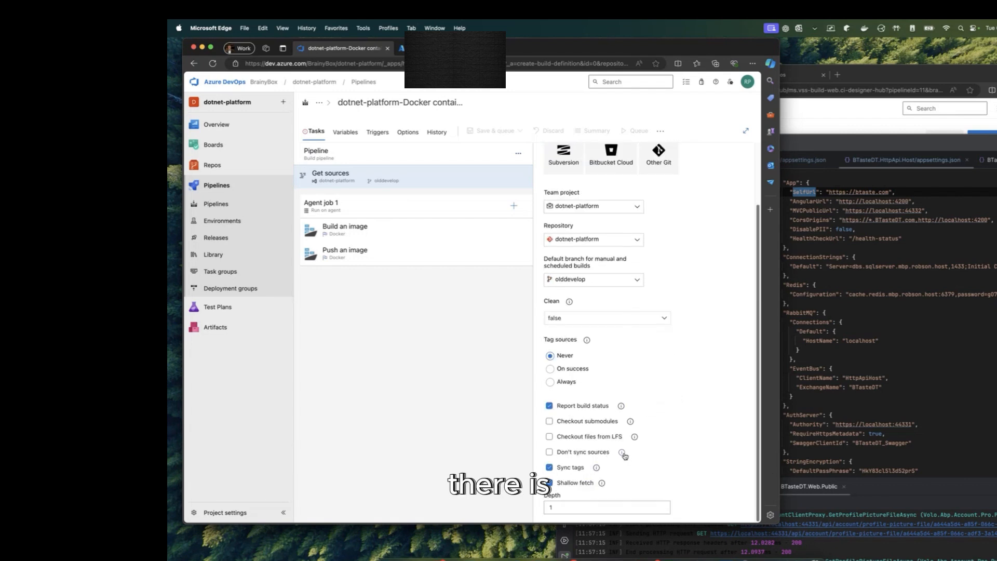
mouse_move(631, 422)
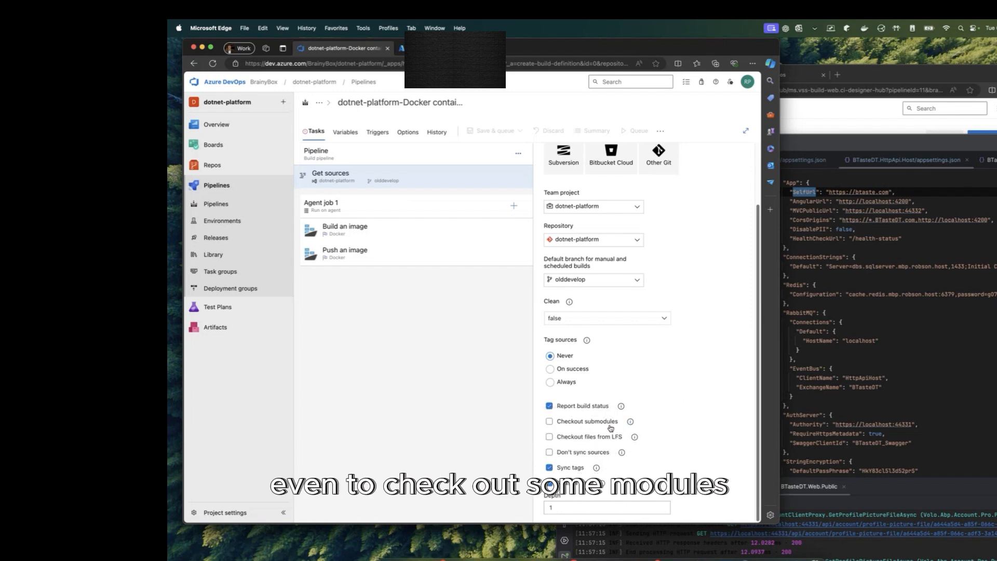
scroll(611, 428, up, 2)
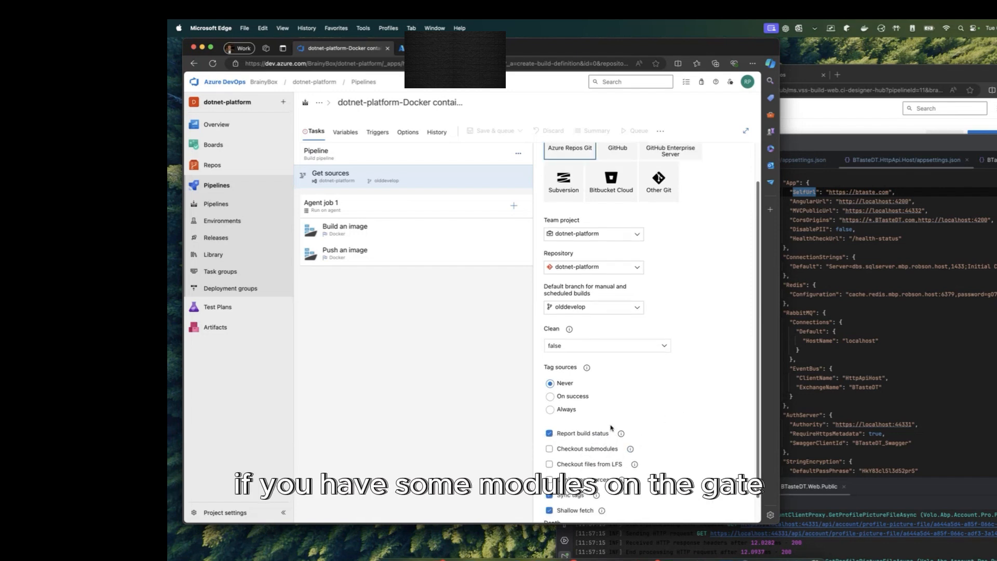
scroll(618, 365, up, 3)
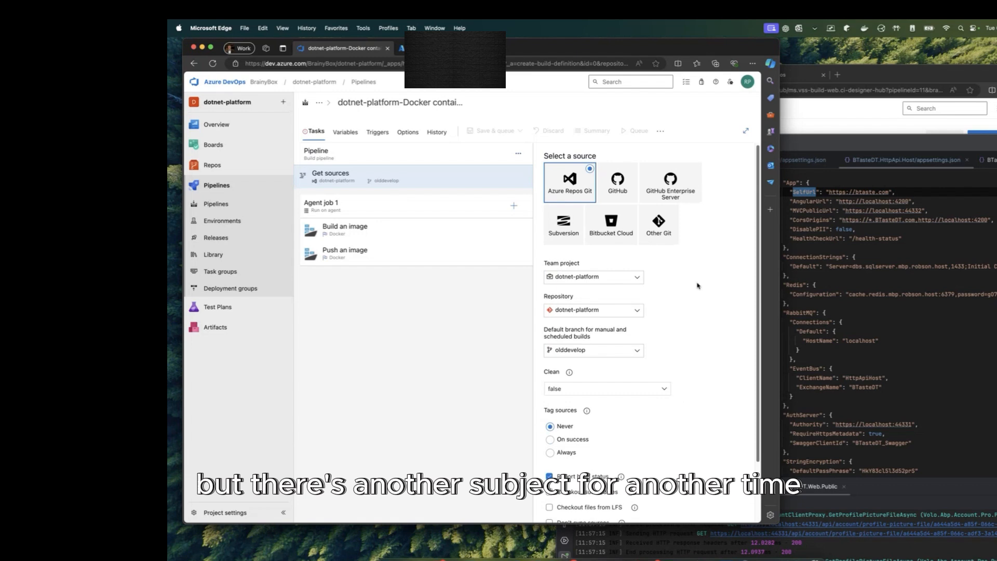
click(411, 214)
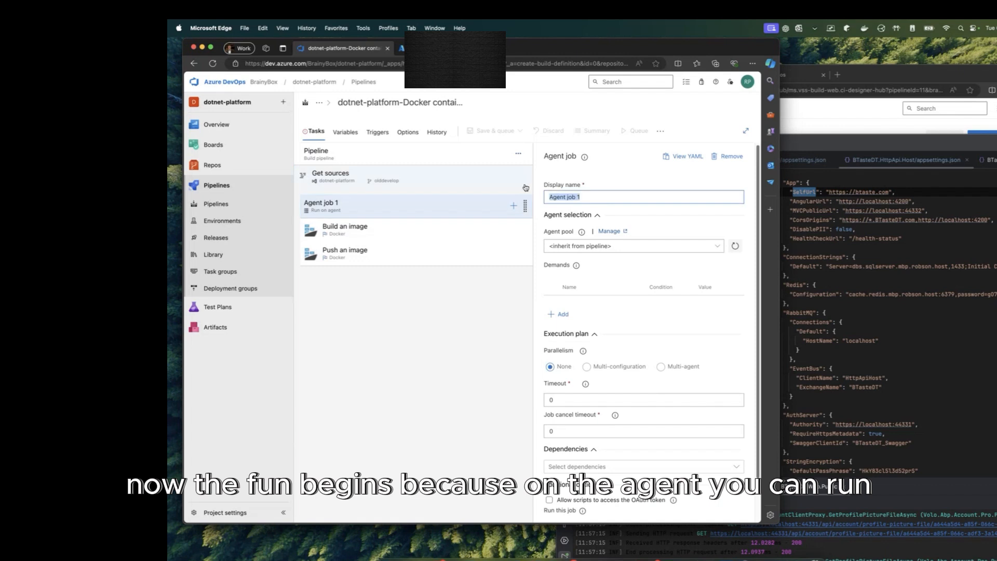
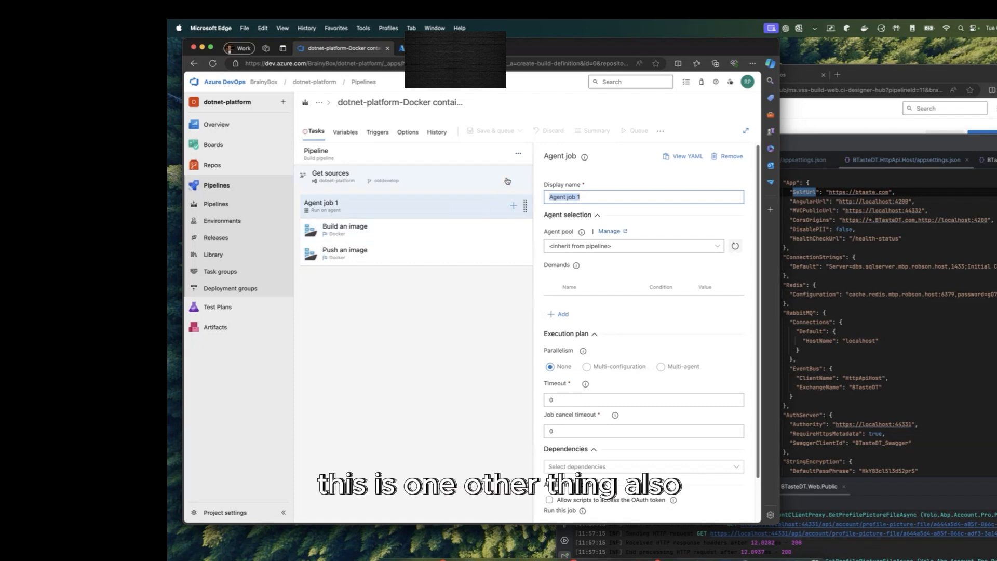
Step: Check Agent job 1's available agent pools, then view the pipeline Options with its 60-minute job timeout
click(520, 156)
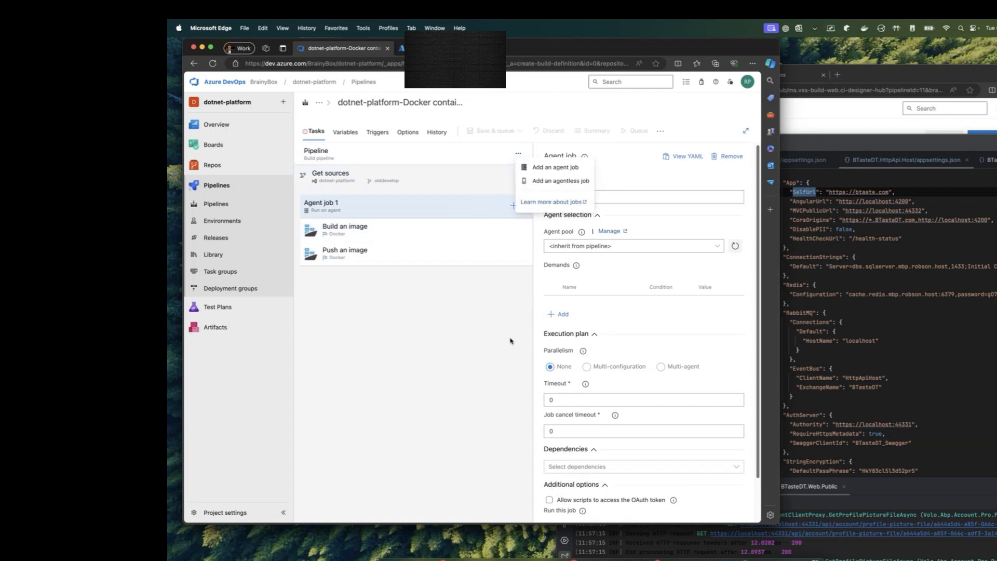
scroll(647, 364, down, 2)
click(434, 205)
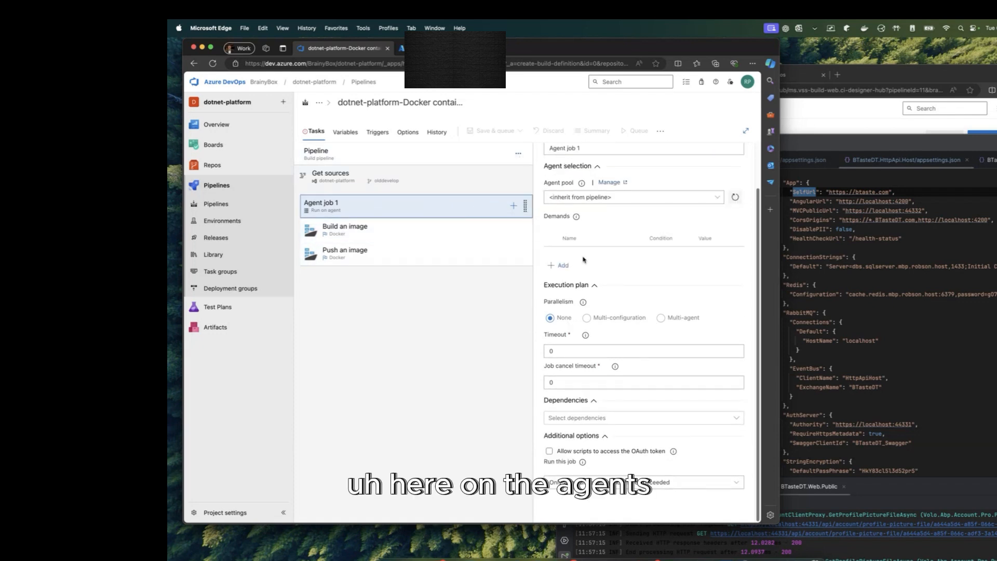
scroll(641, 283, up, 2)
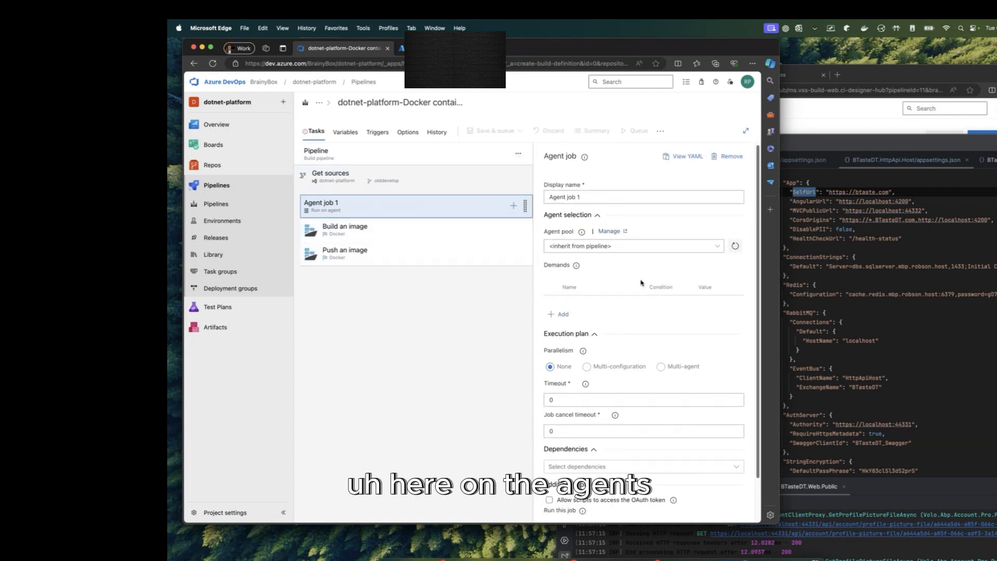
click(721, 249)
click(722, 248)
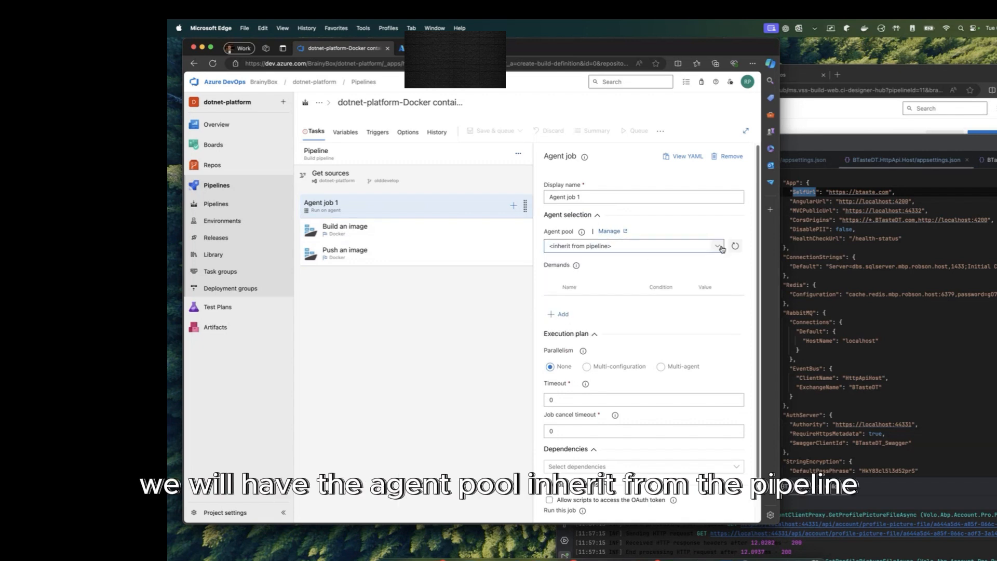
click(721, 249)
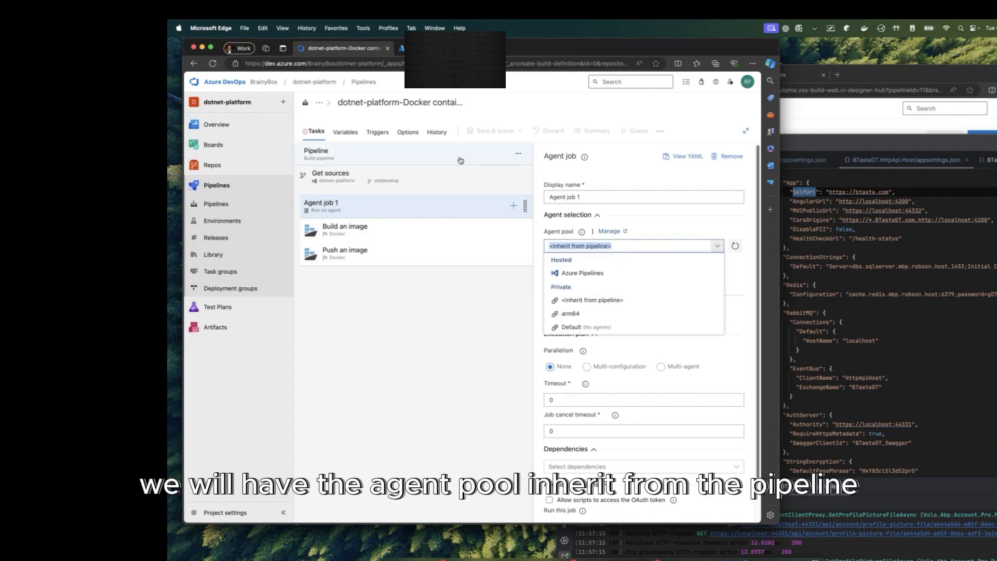
click(407, 132)
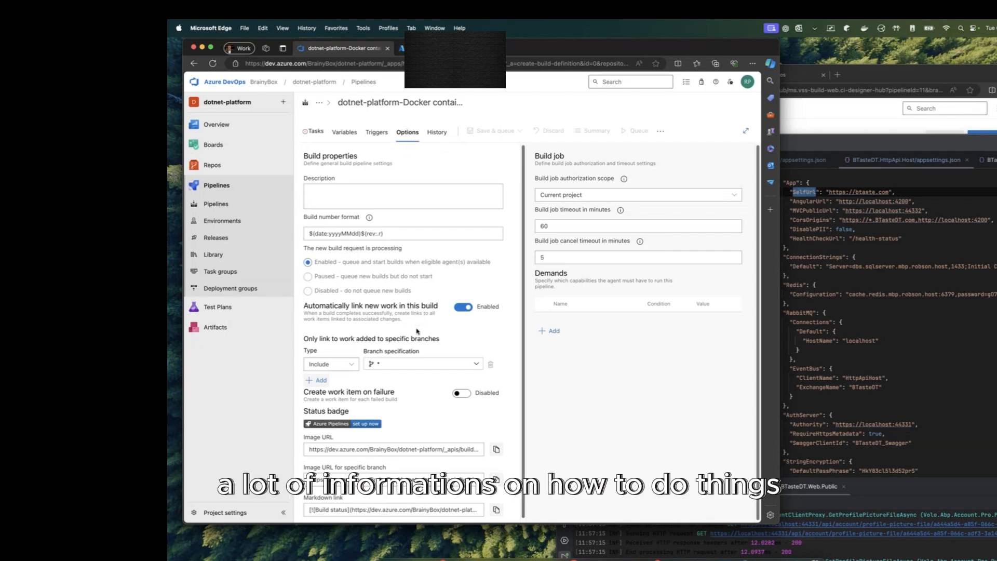
Step: Inspect the build number format, then browse the Triggers and Variables tabs before returning to Tasks
scroll(419, 319, down, 1)
scroll(427, 277, up, 1)
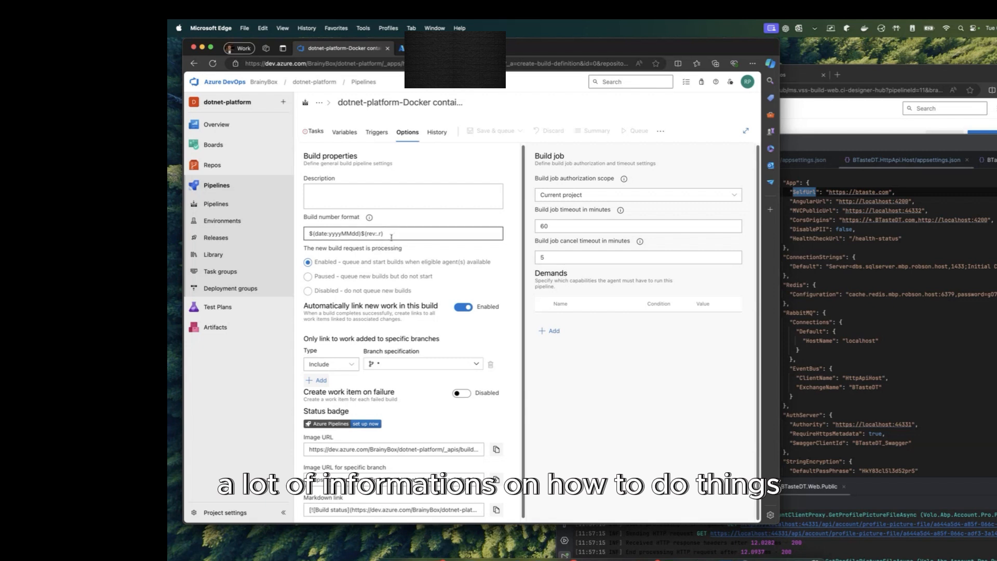
drag(391, 234, 325, 229)
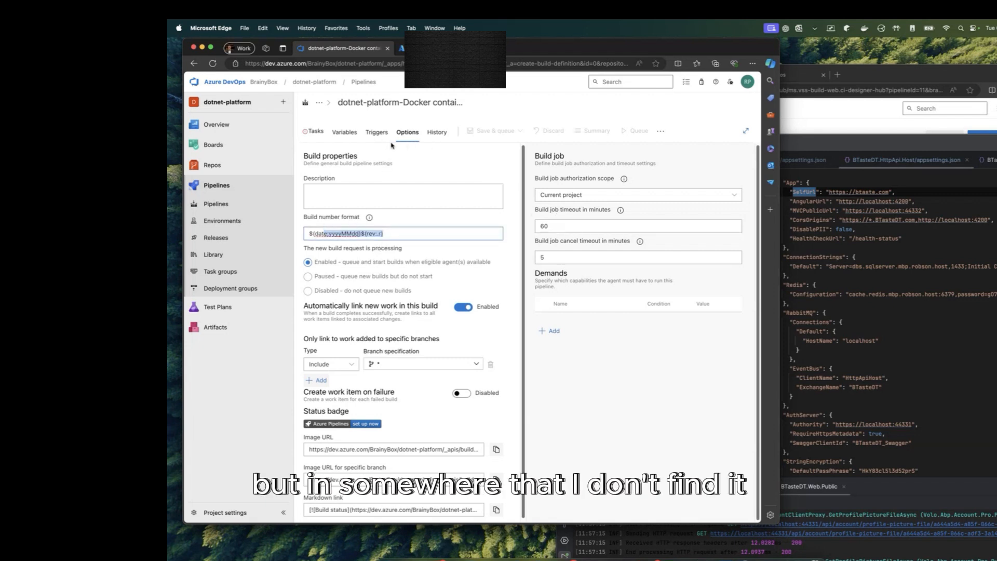
click(376, 133)
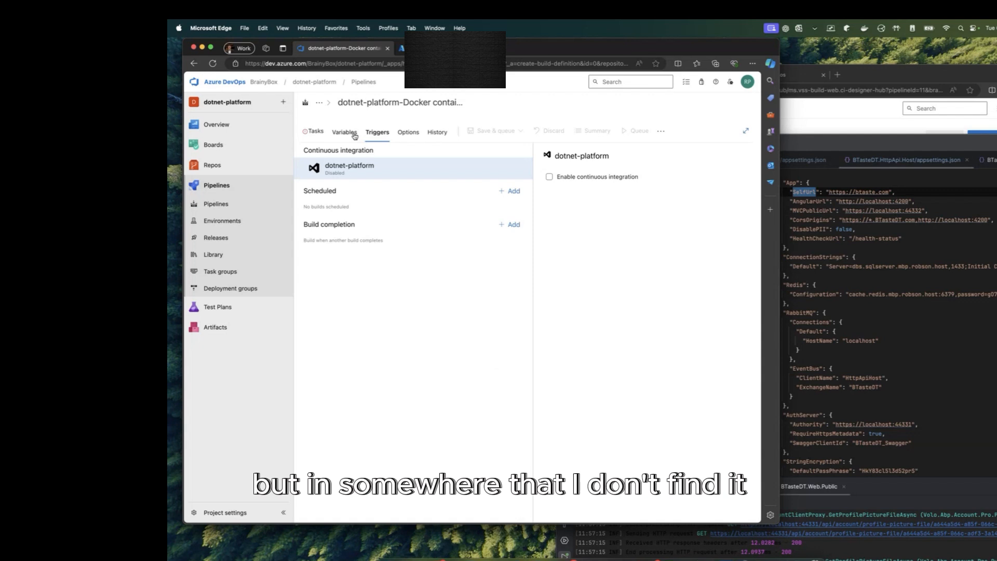
click(355, 135)
click(315, 134)
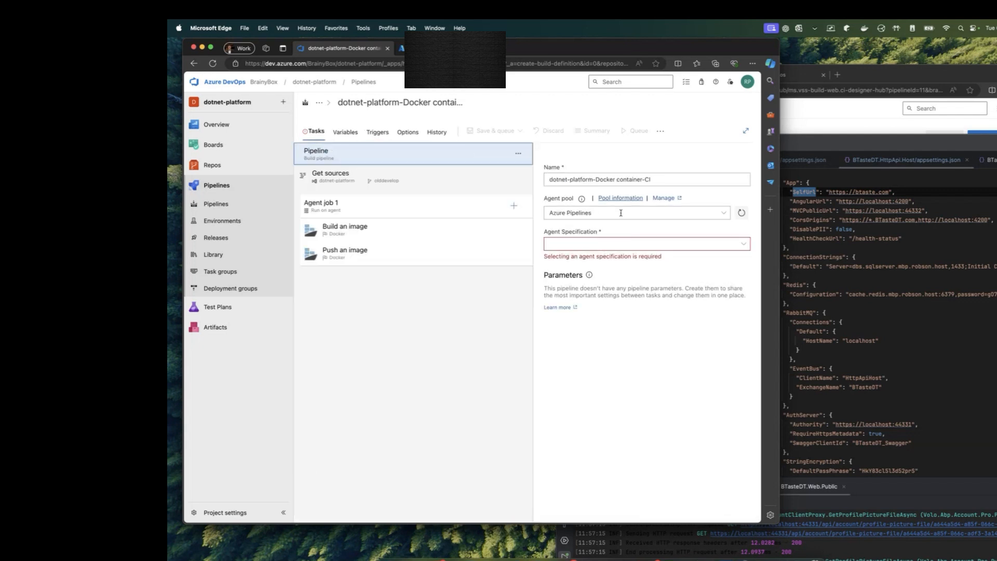
Step: Compare the Pipeline and Agent job 1 agent pool lists, leaving Agent job 1 inheriting from the pipeline
click(727, 214)
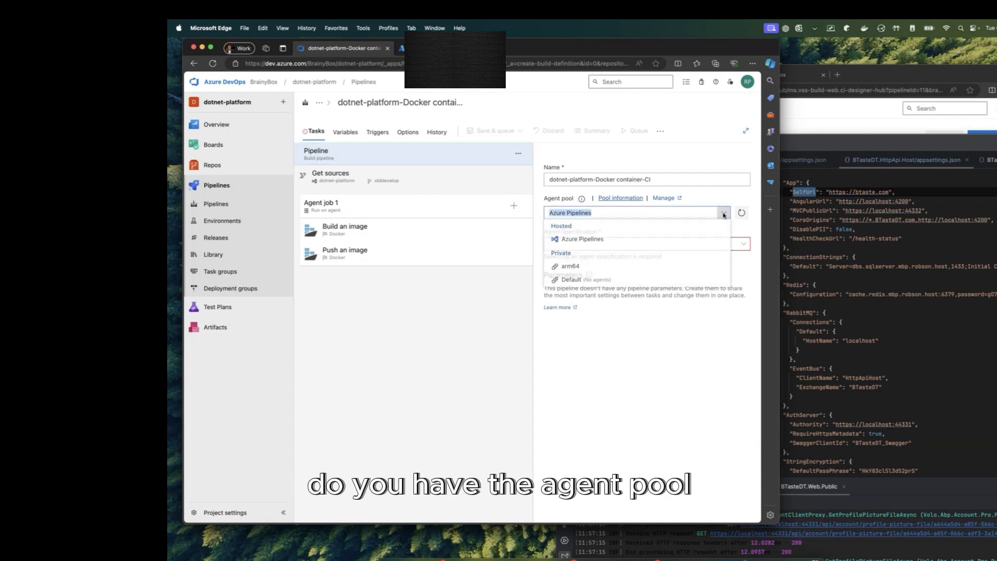
click(383, 208)
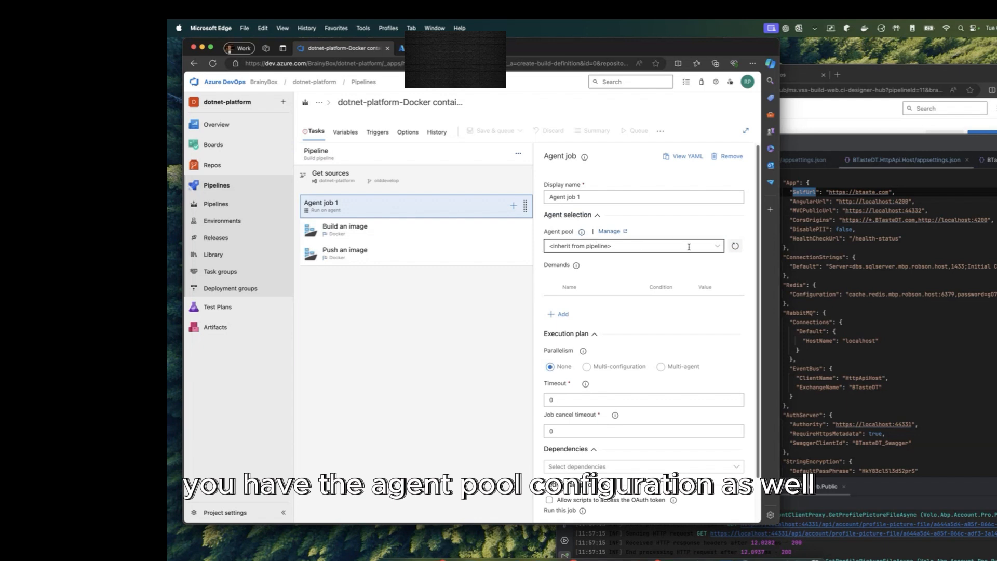
click(718, 246)
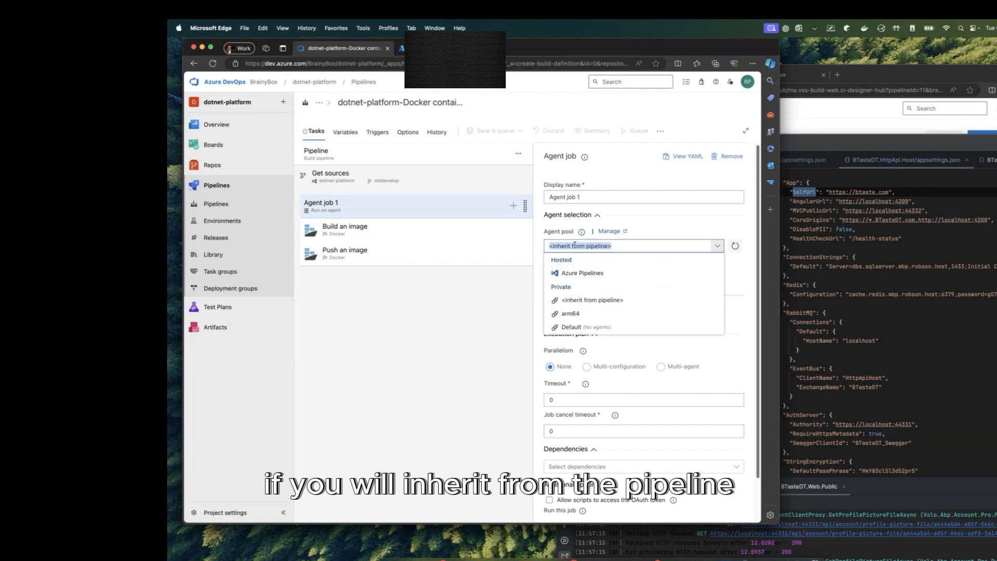
click(410, 173)
click(409, 162)
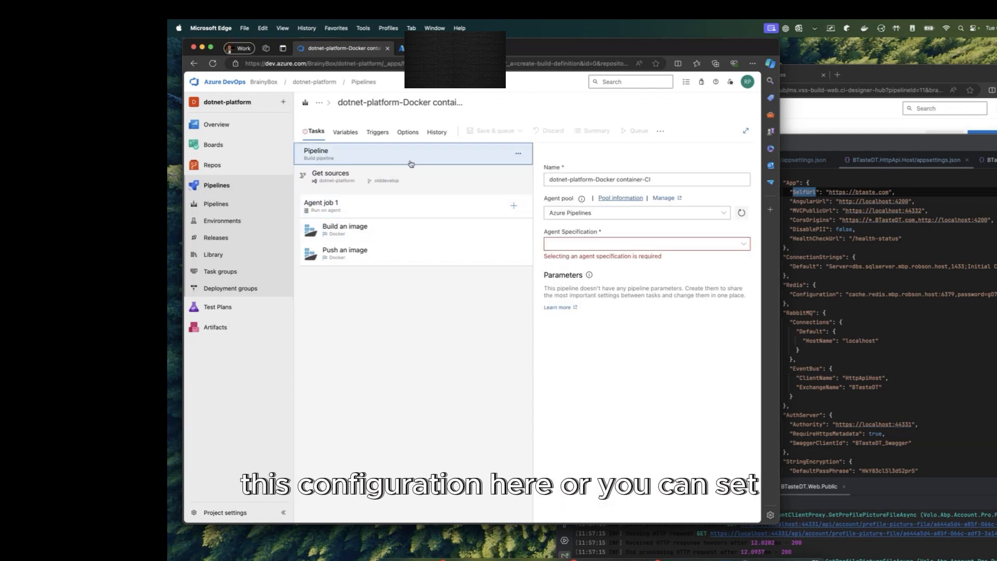
click(590, 212)
click(399, 215)
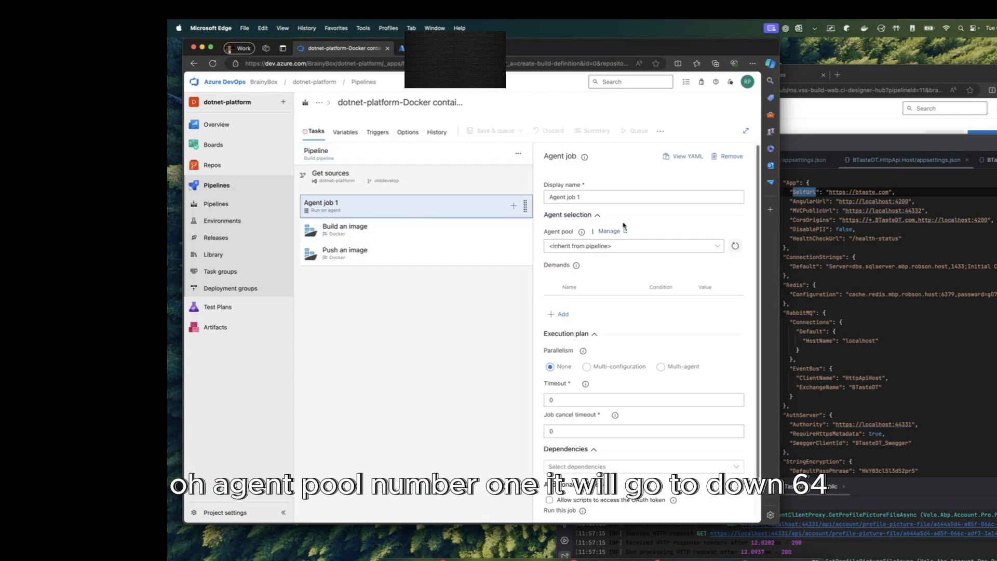
click(717, 250)
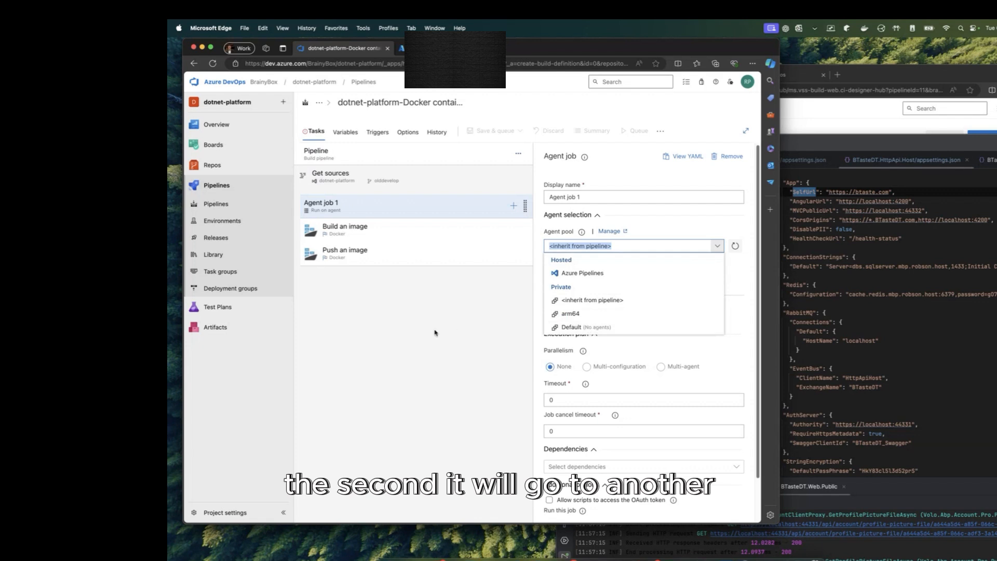
key(Escape)
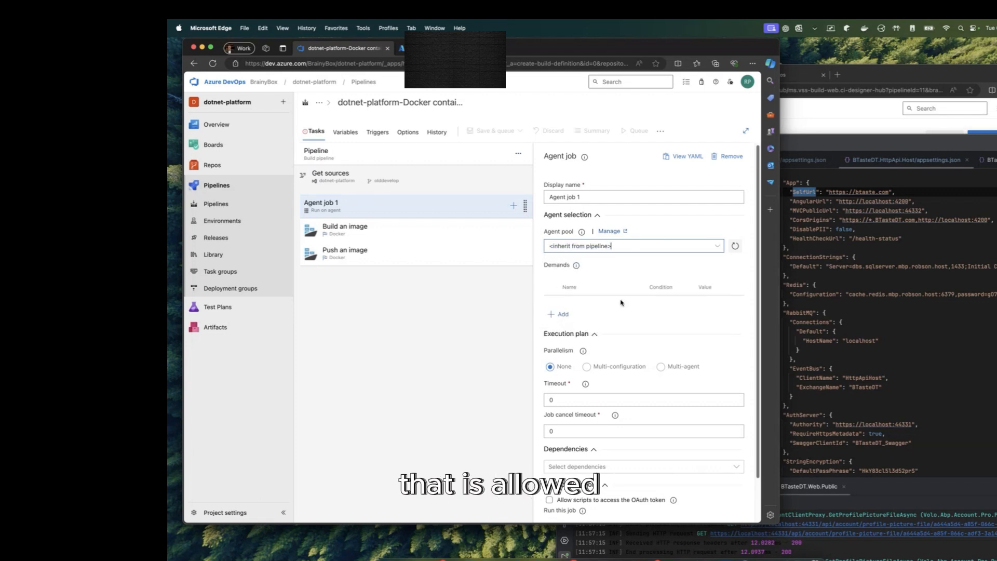
Step: Confirm the pipeline uses the Azure Pipelines agent pool and view the Build an image task's settings
click(400, 153)
click(603, 210)
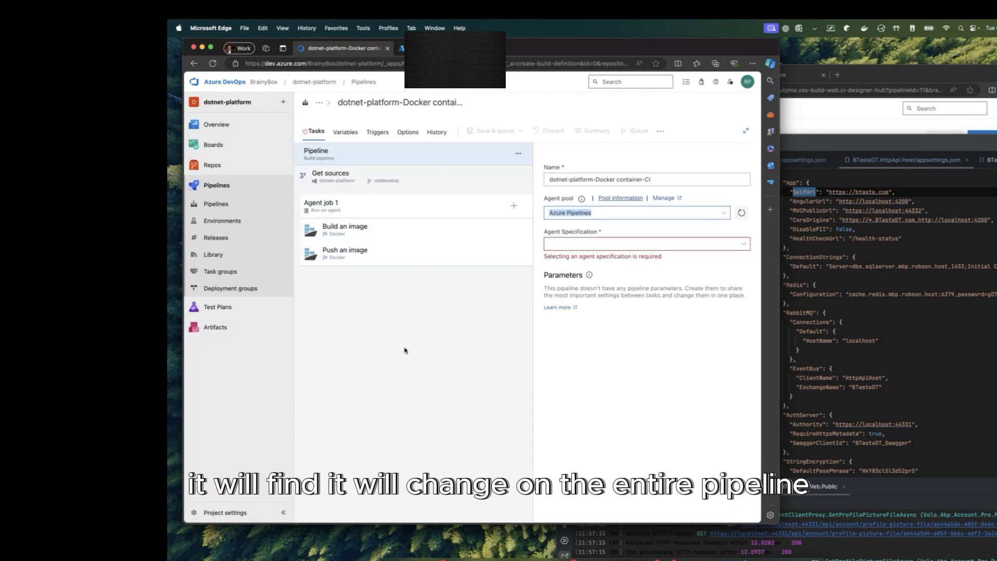
click(391, 242)
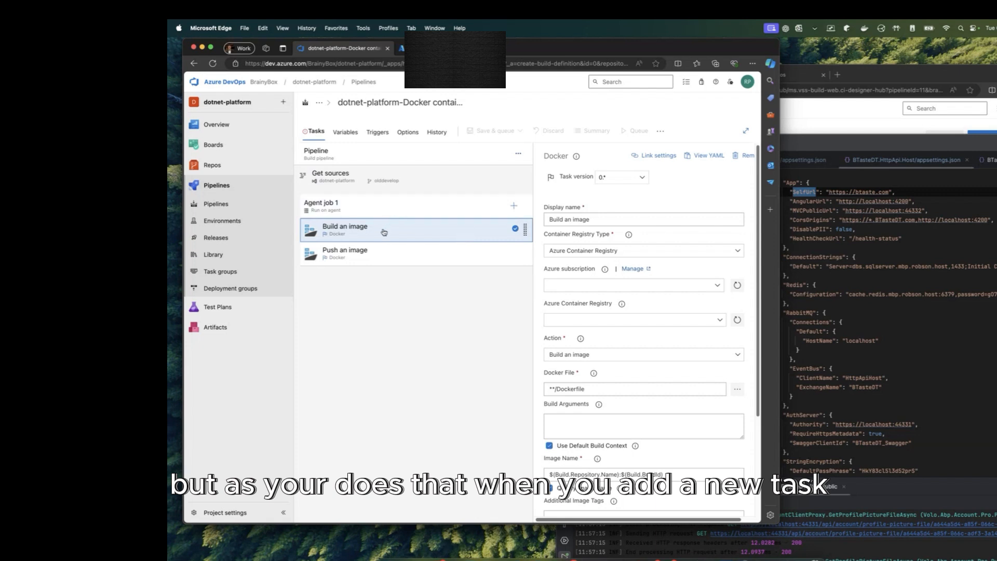
Step: Switch the Build an image Docker task to version 2.* and check the available container registries
click(610, 182)
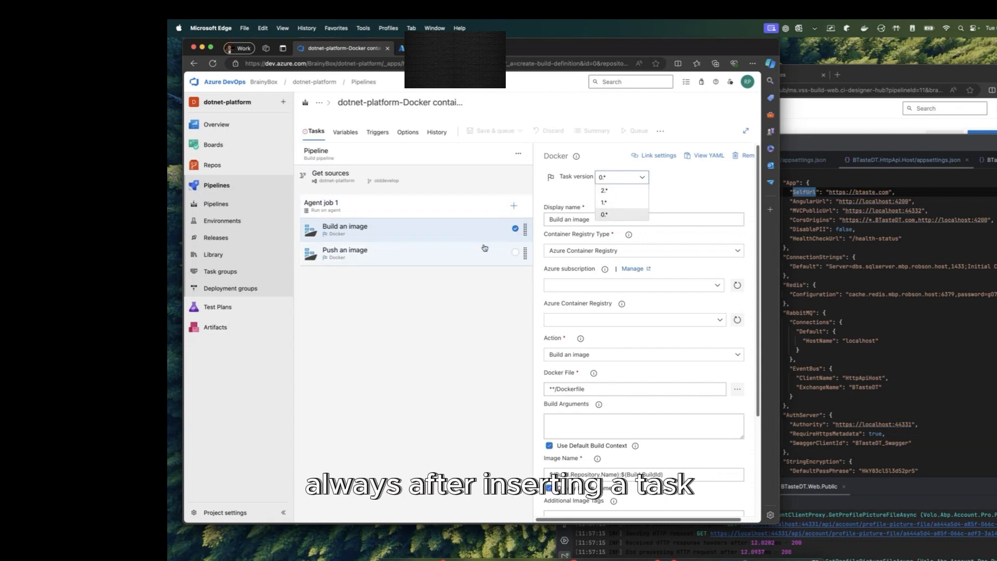
click(626, 192)
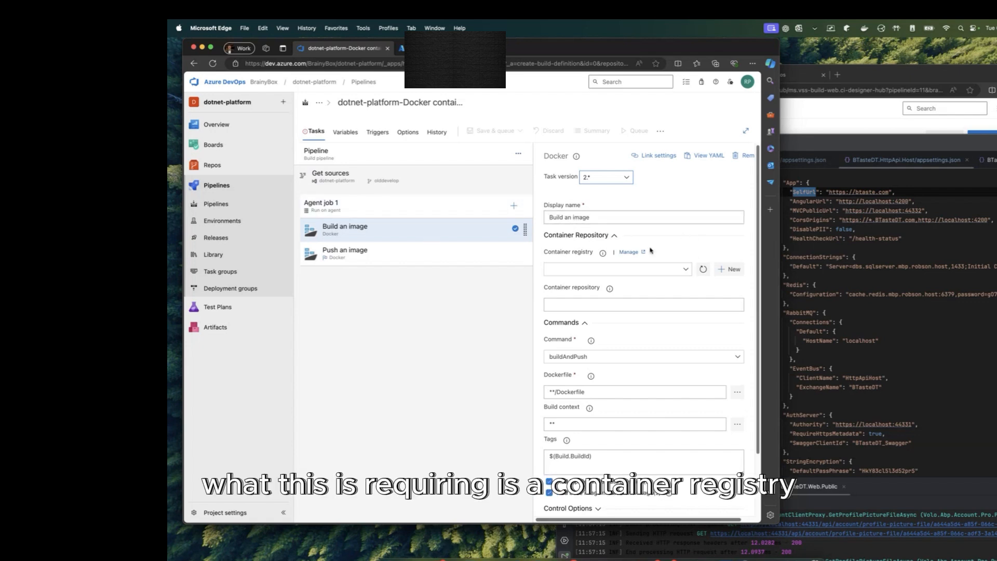
click(684, 268)
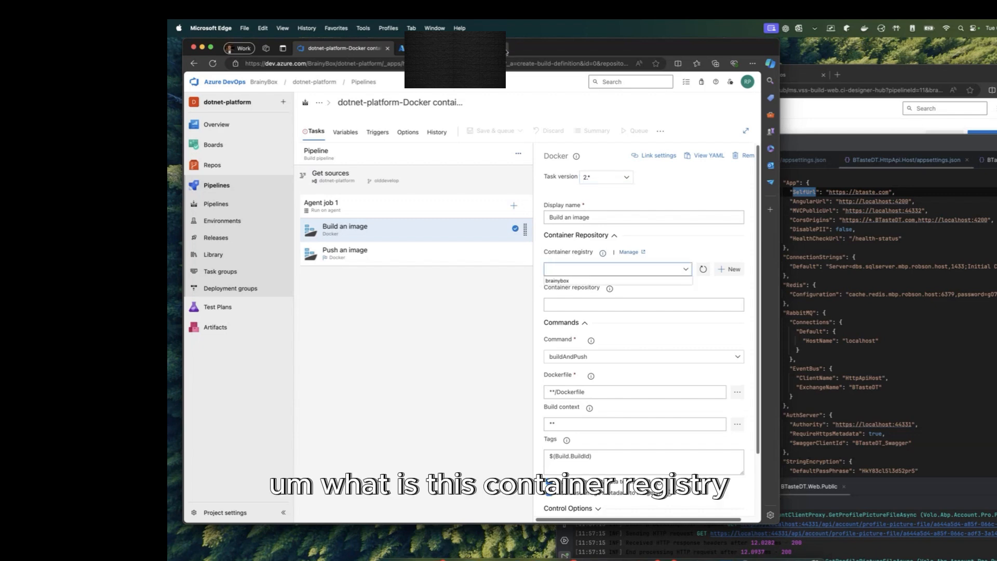
Step: Load portal.azure.com in a new browser tab
click(506, 48)
text(portal.azure.com)
key(Return)
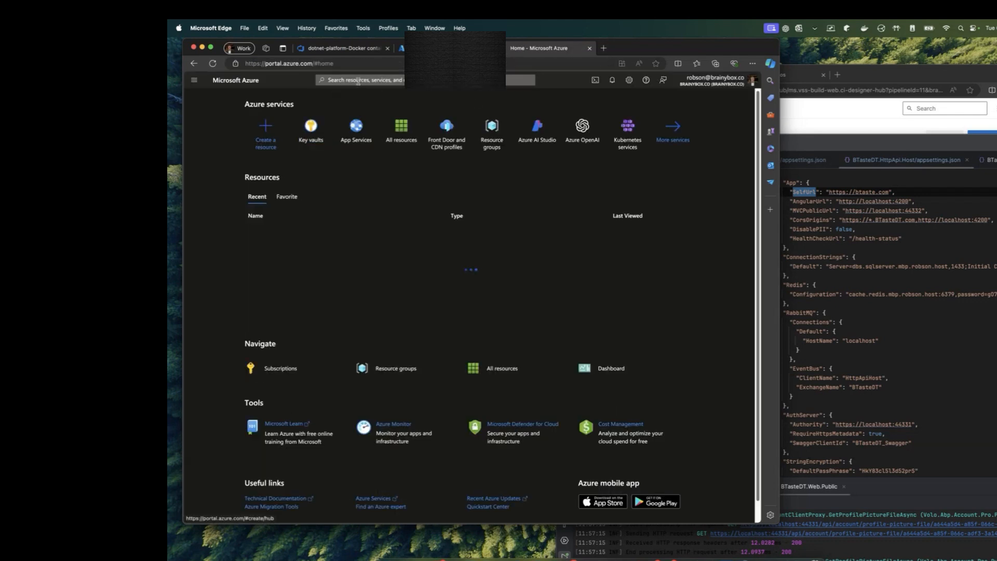
Step: Search the portal for brainybox and open its Premium container registry overview
click(358, 81)
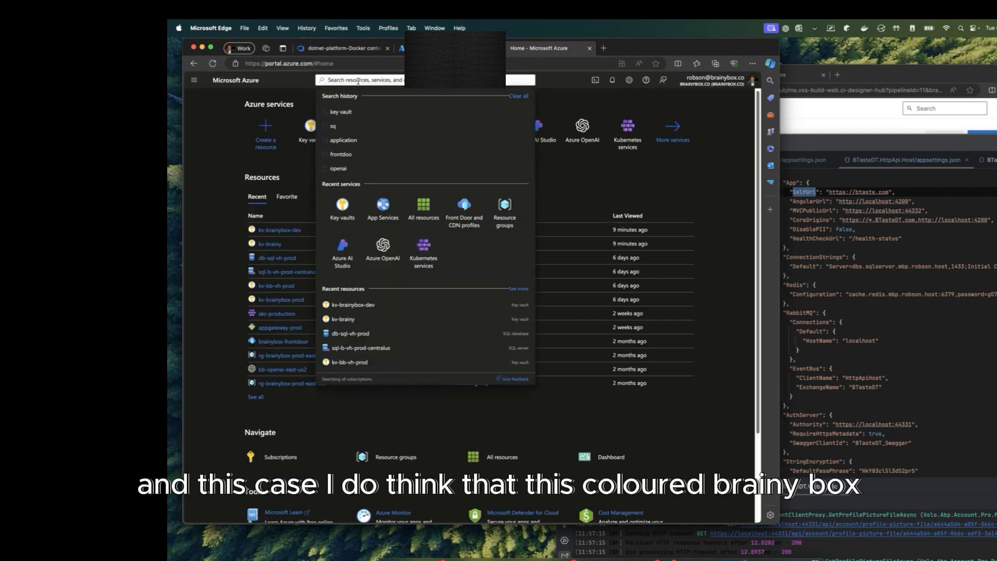
text(brainybo)
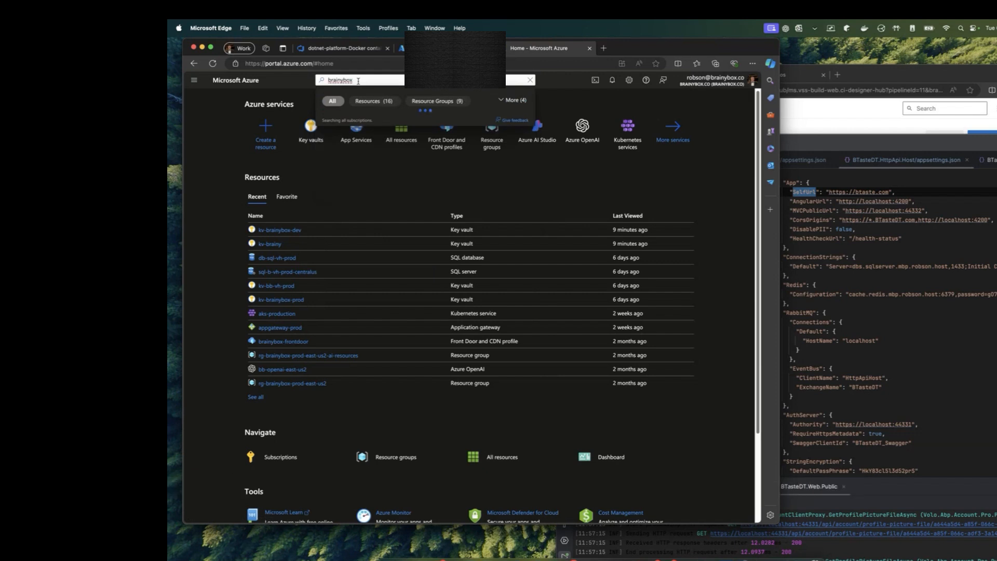
text(x)
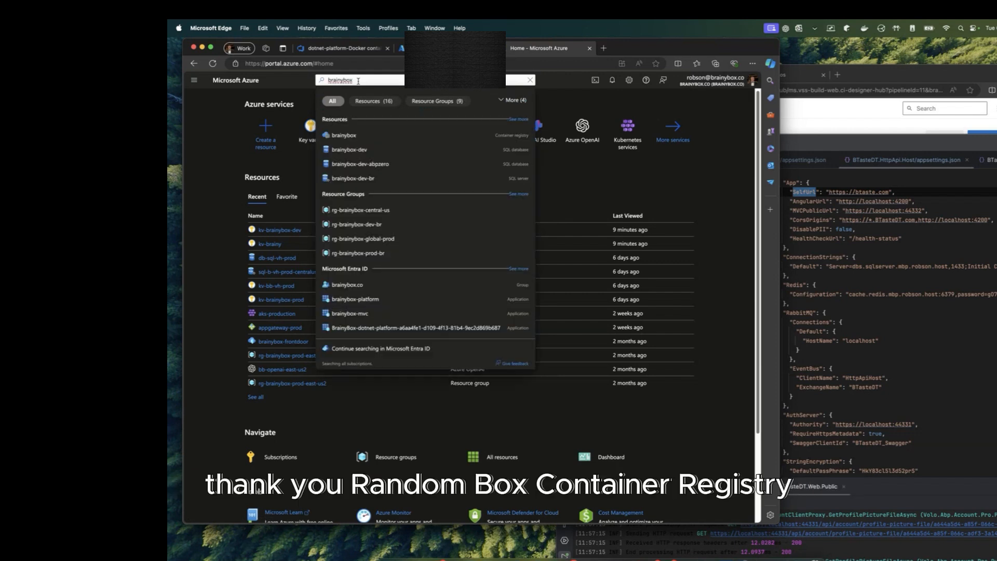
click(352, 134)
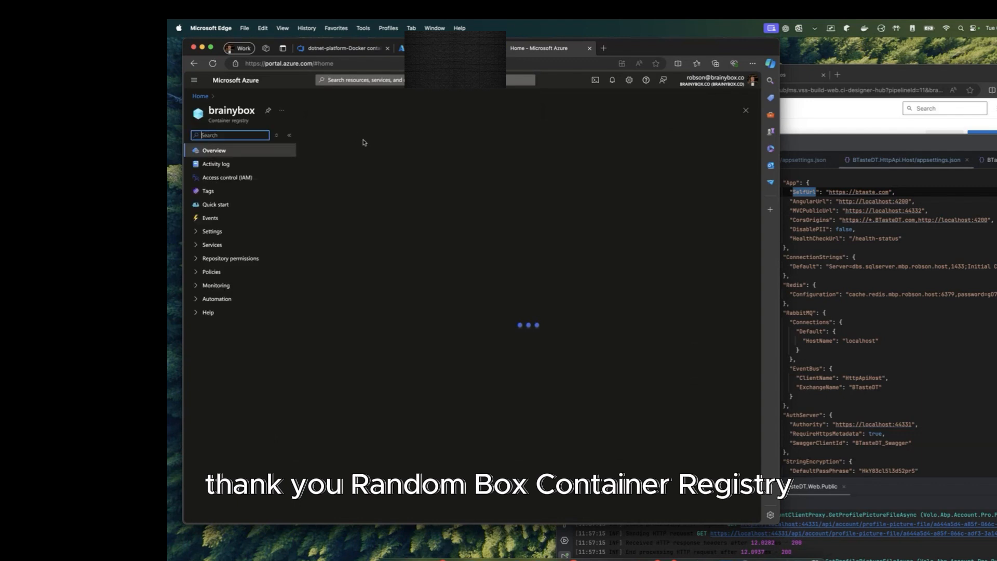
drag(248, 123, 202, 125)
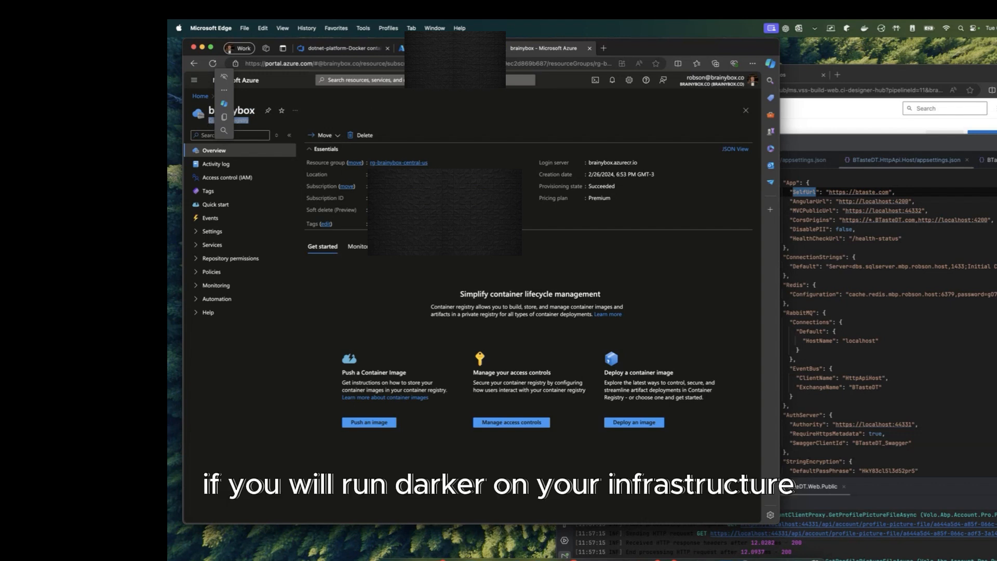
click(223, 110)
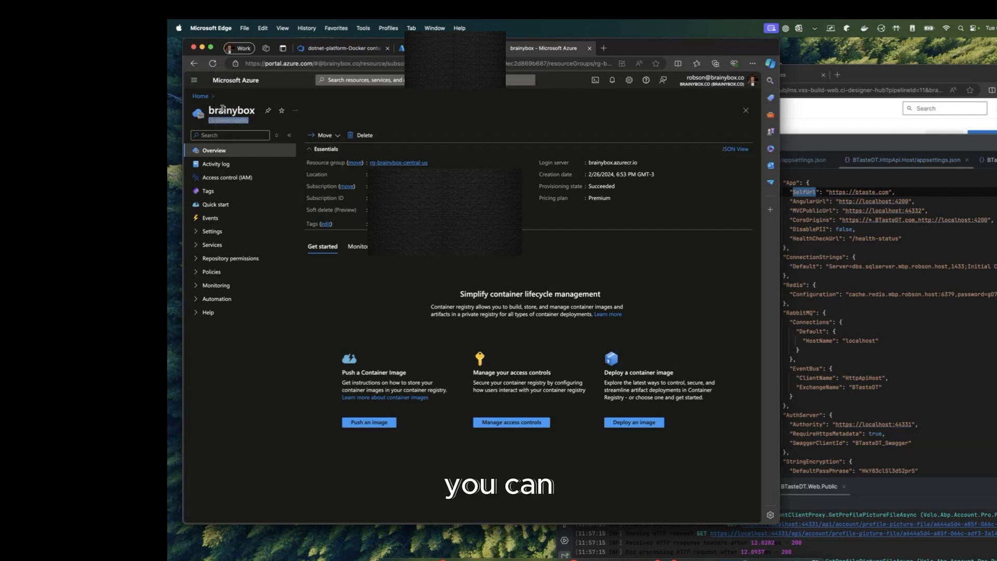
drag(251, 122, 208, 122)
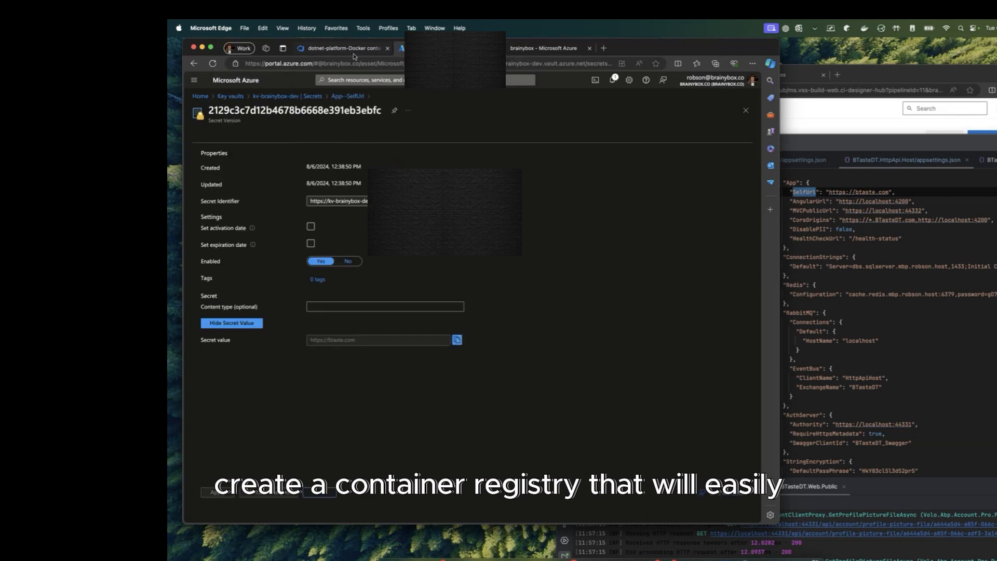
Step: Choose the brainybox connection as the Build an image task's container registry, then return to the registry's portal tab
click(352, 51)
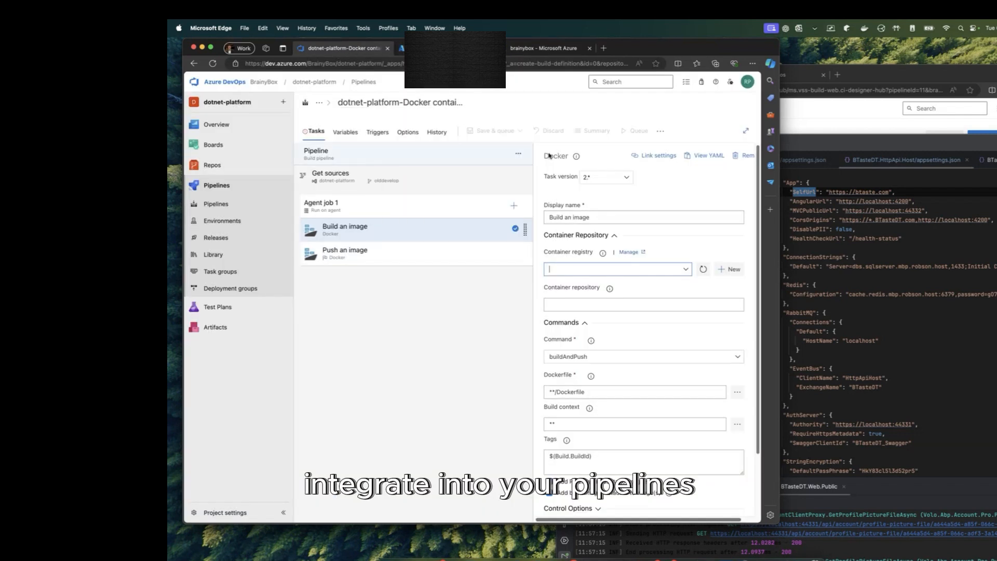
click(686, 269)
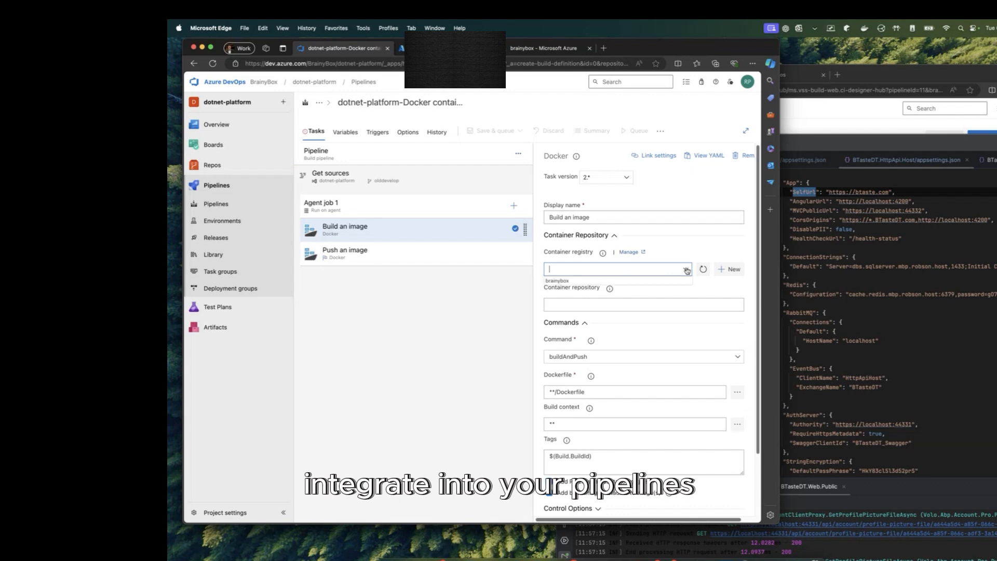
click(647, 281)
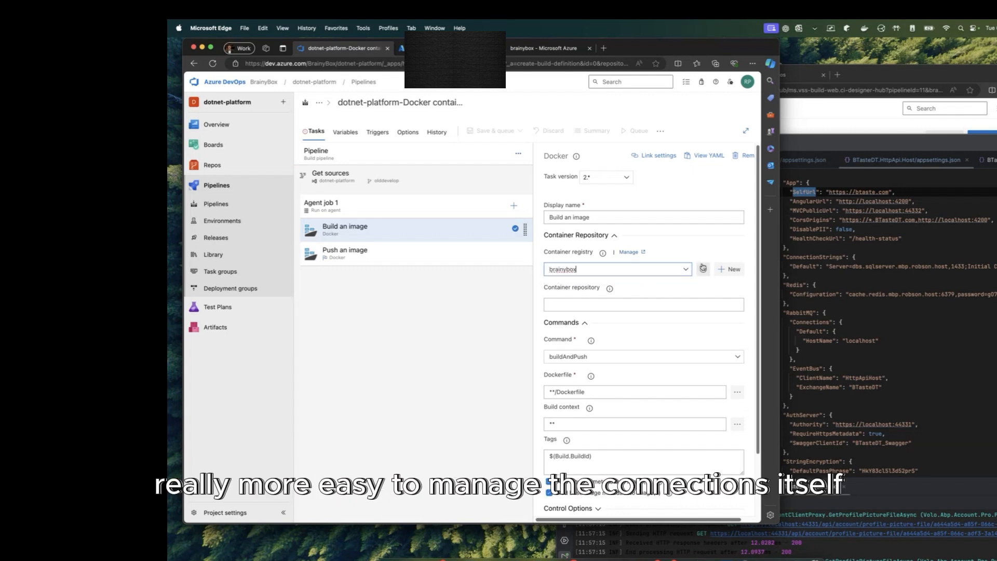
click(585, 301)
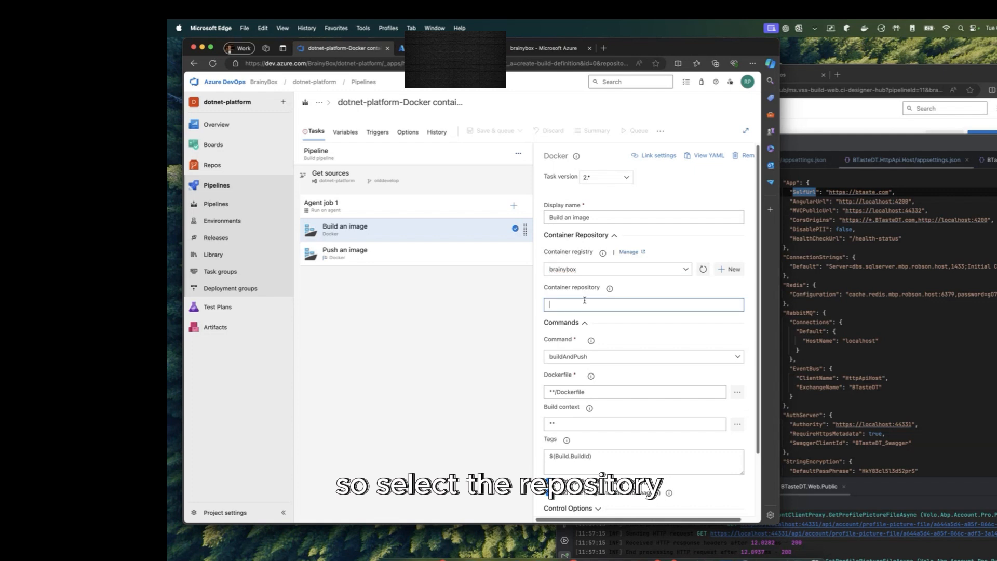
click(534, 49)
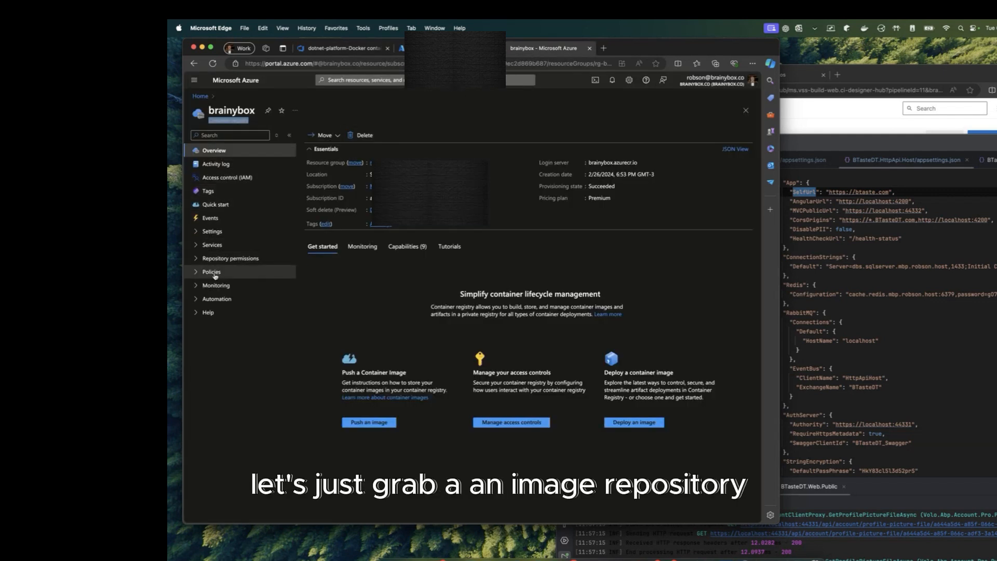
Step: Open the brainybox registry's Repositories list and copy the builds/site repository name
click(227, 244)
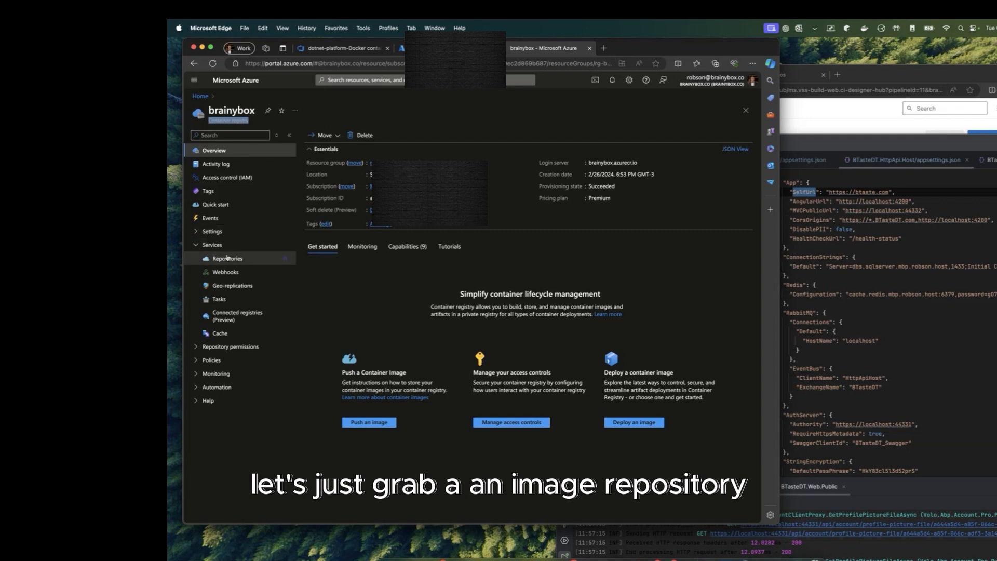
click(227, 259)
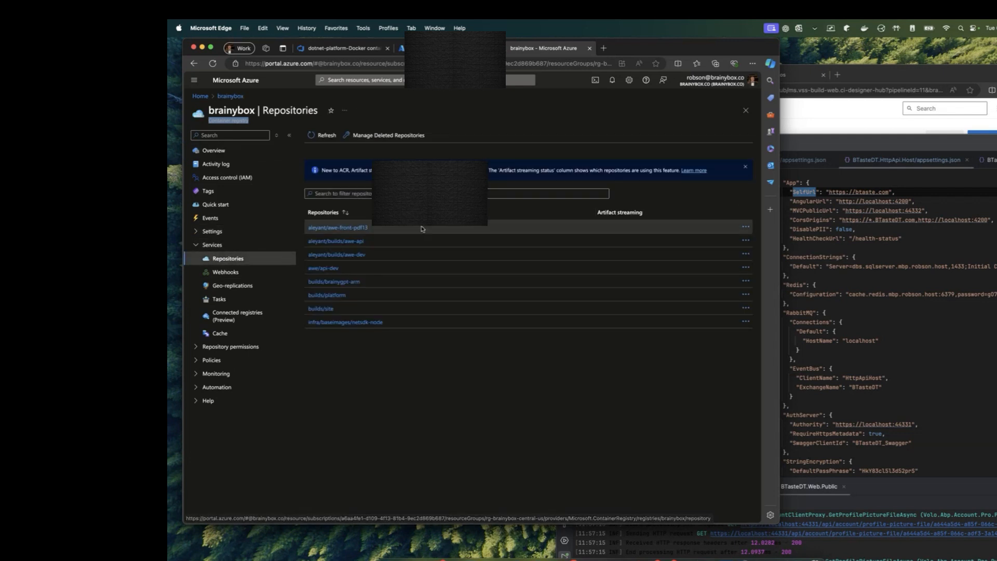
drag(370, 227, 311, 227)
click(322, 309)
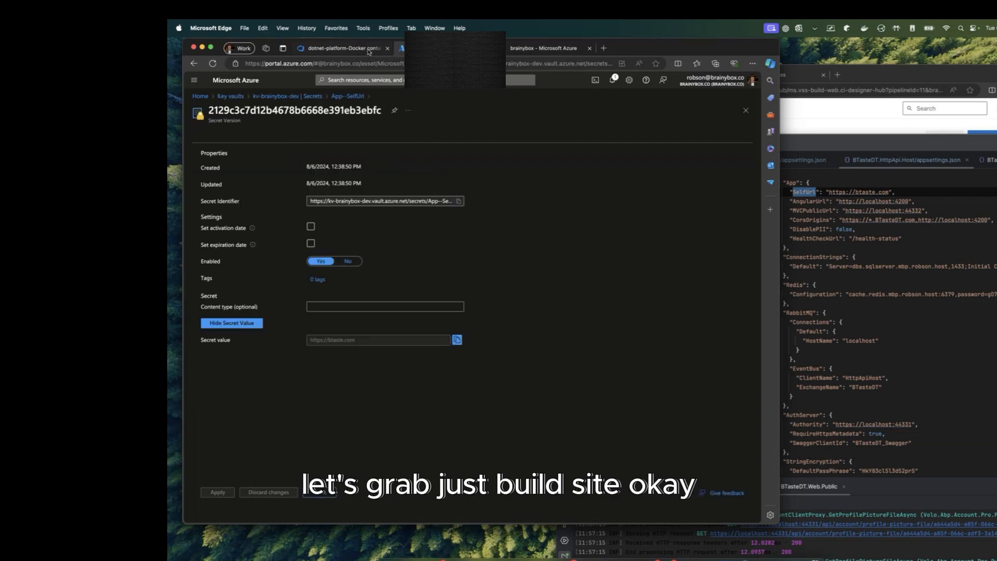
Step: Paste builds/site as the container repository and, after trying login, set the command back to buildAndPush
click(364, 48)
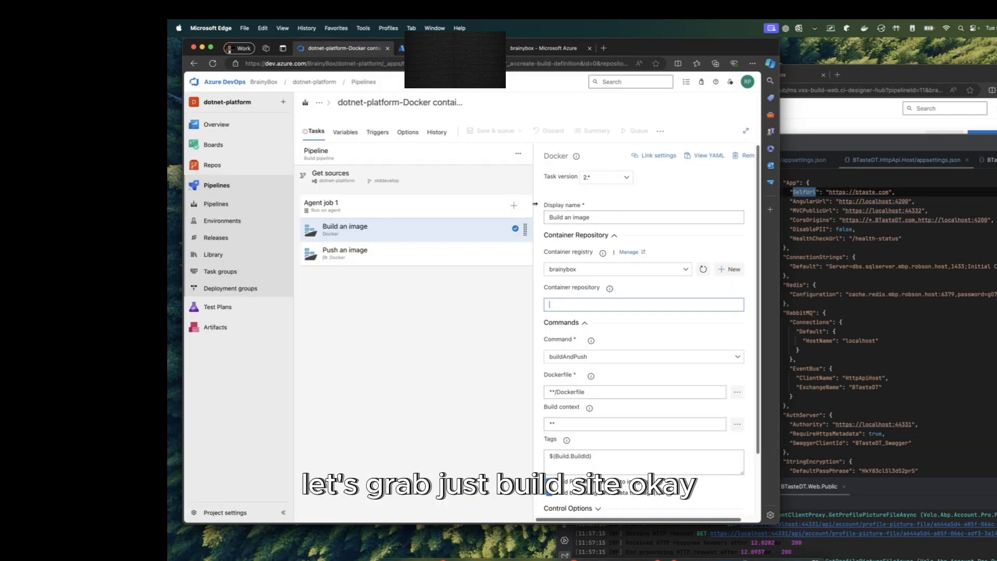
text(builds/site)
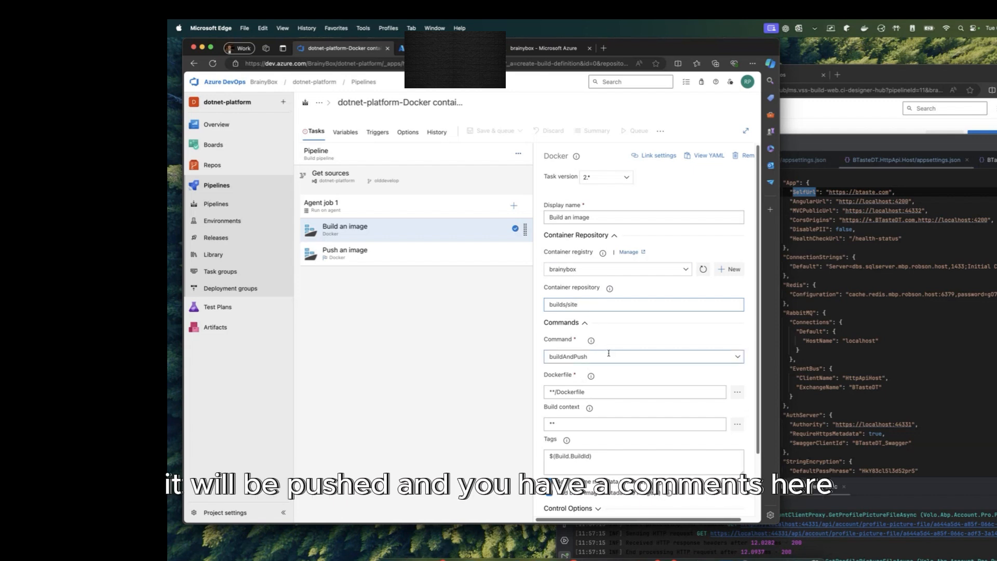
click(735, 357)
click(735, 359)
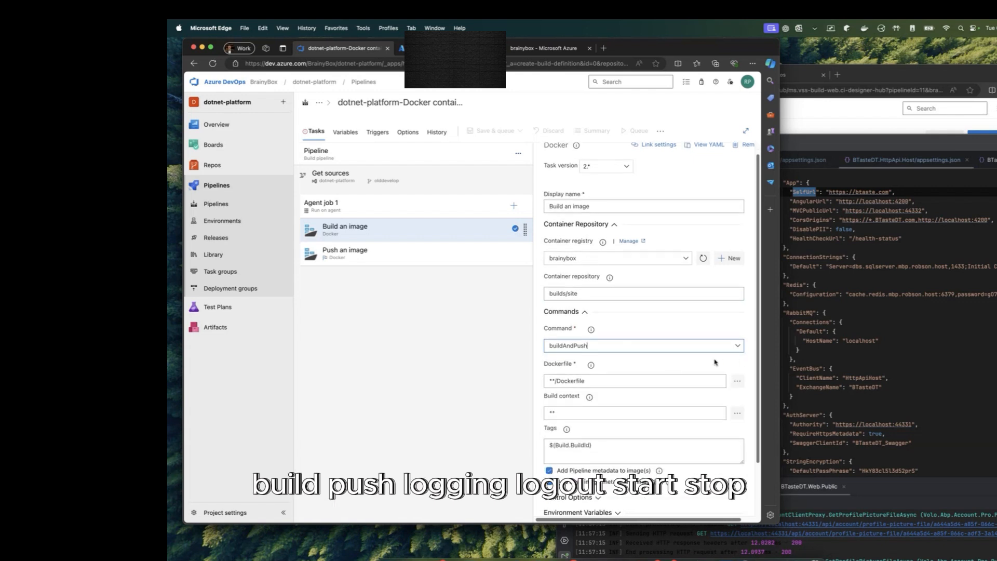
click(739, 351)
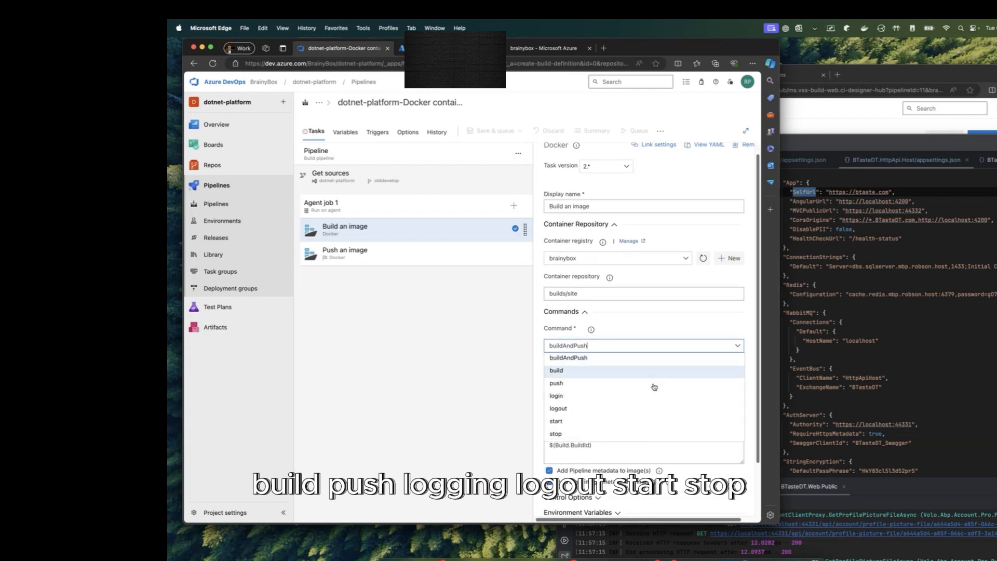
click(577, 397)
click(392, 252)
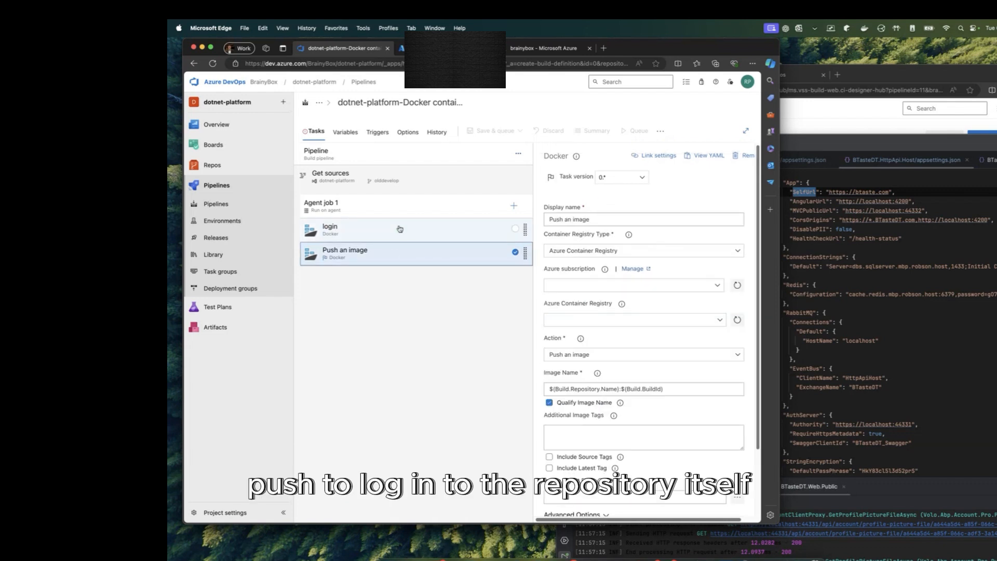
click(400, 227)
click(613, 324)
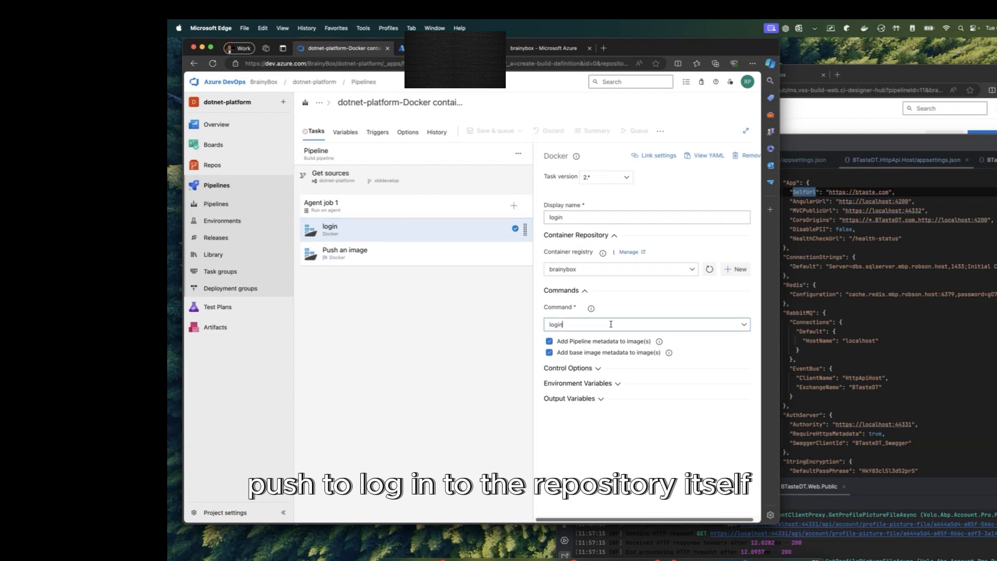
click(746, 328)
click(642, 338)
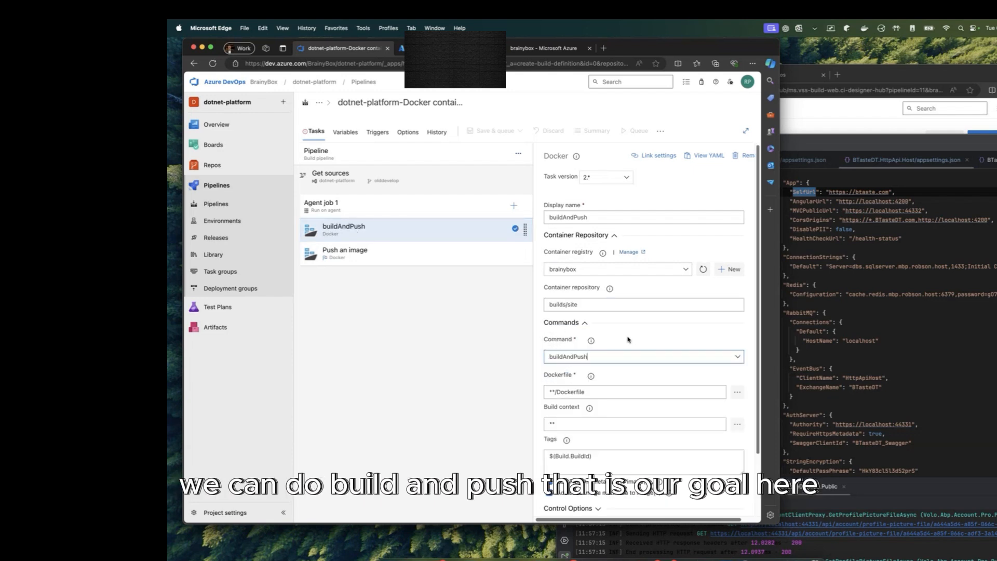
Step: Review the **/Dockerfile path and the ** build context settings
triple_click(704, 391)
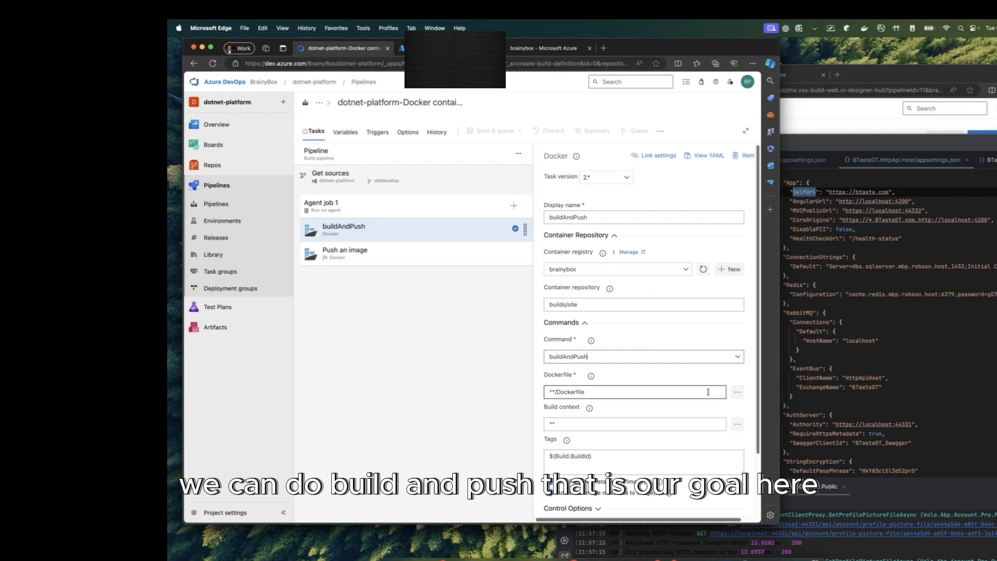
drag(587, 391, 559, 391)
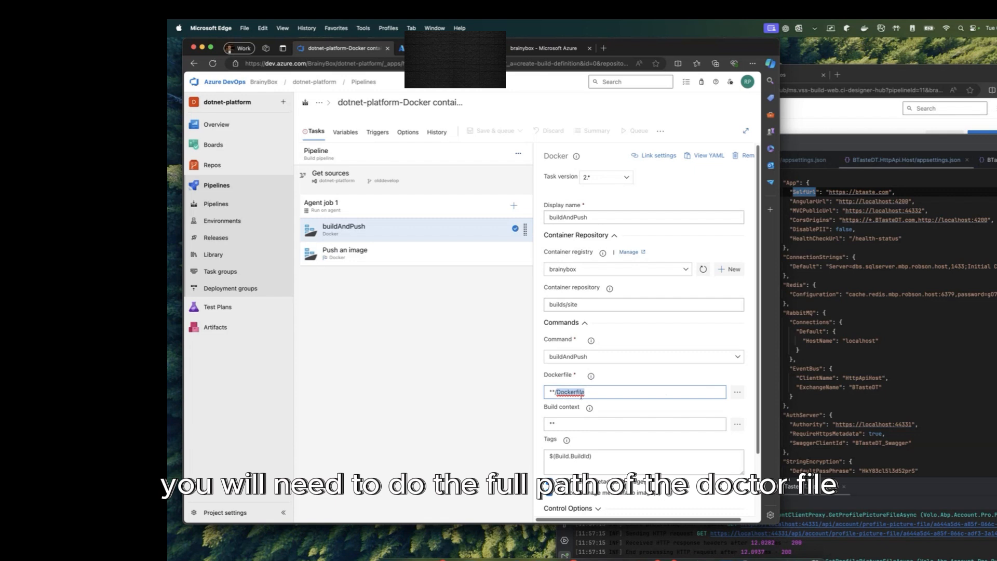
triple_click(620, 392)
scroll(620, 392, down, 2)
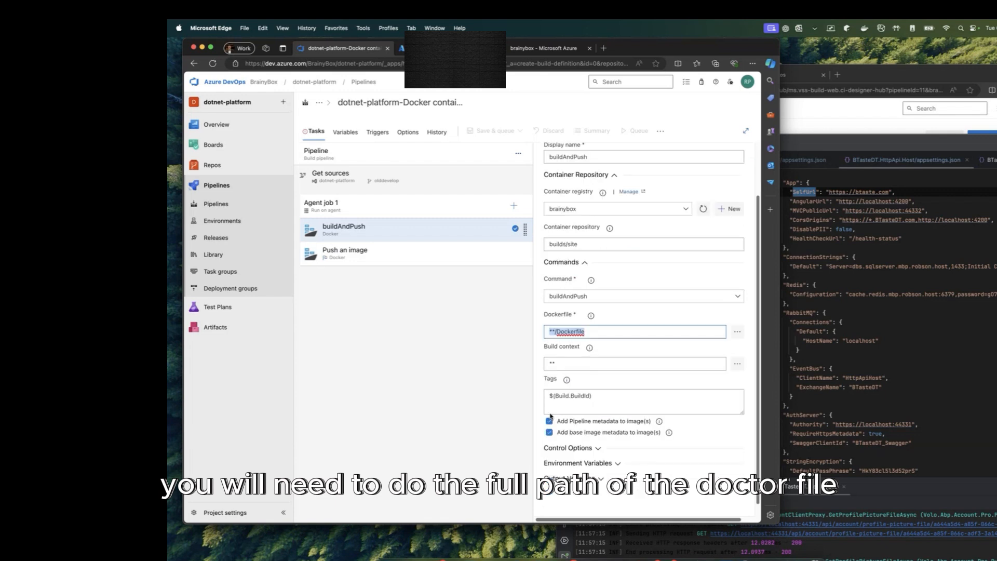
click(576, 360)
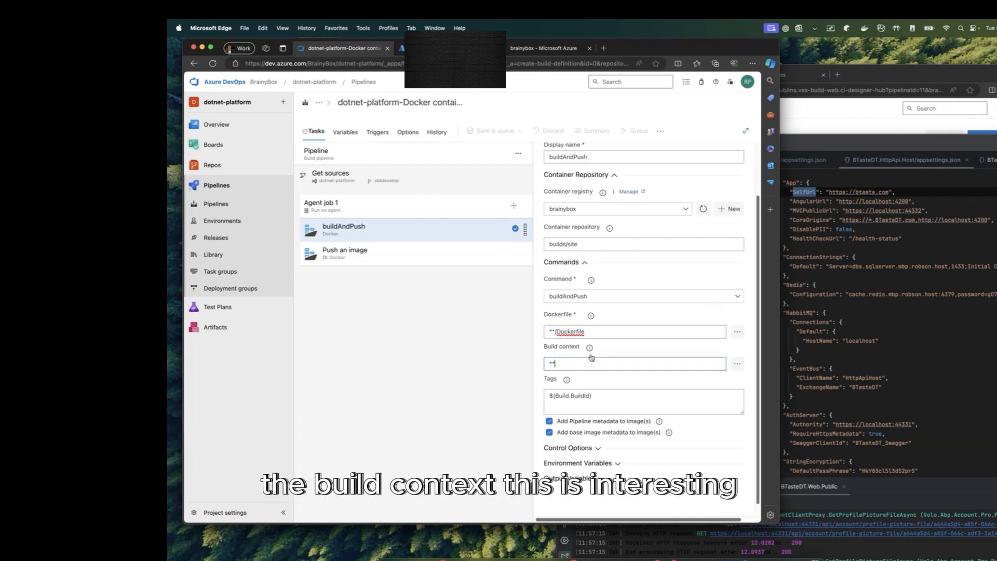
mouse_move(590, 353)
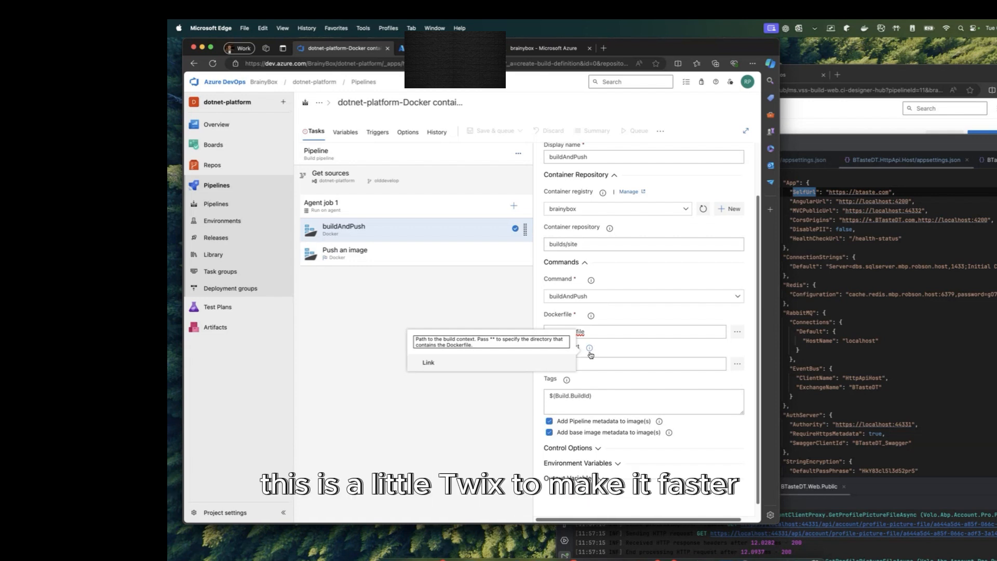
click(475, 427)
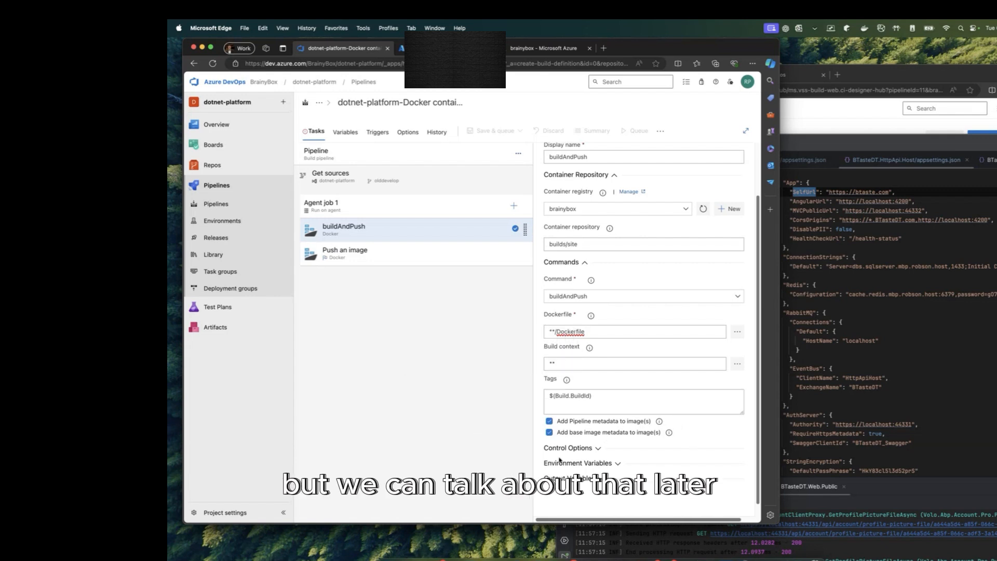
scroll(693, 434, down, 1)
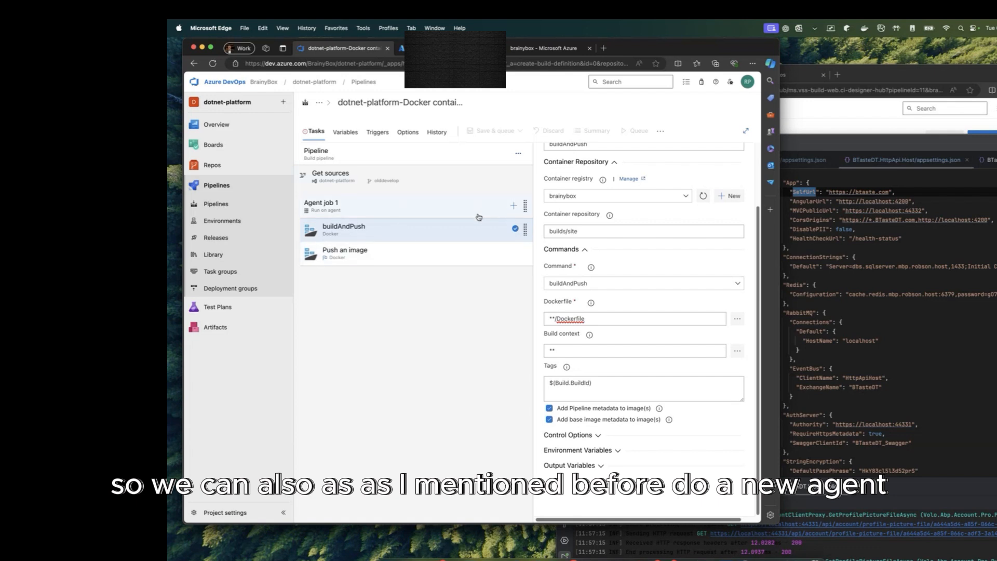
Step: Add a second agent job and rename Agent job 1 to 'Build and Push Code'
click(514, 206)
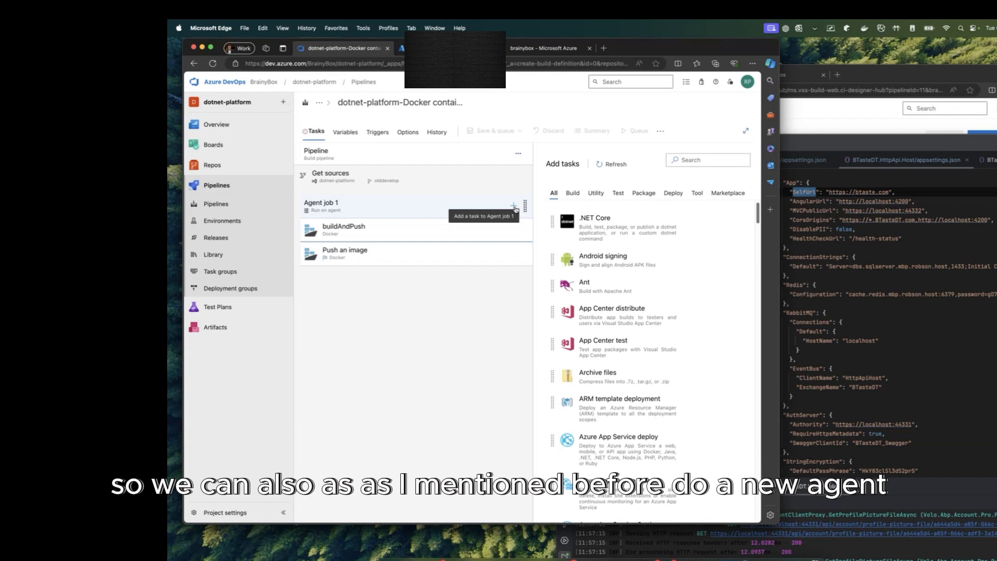
click(499, 156)
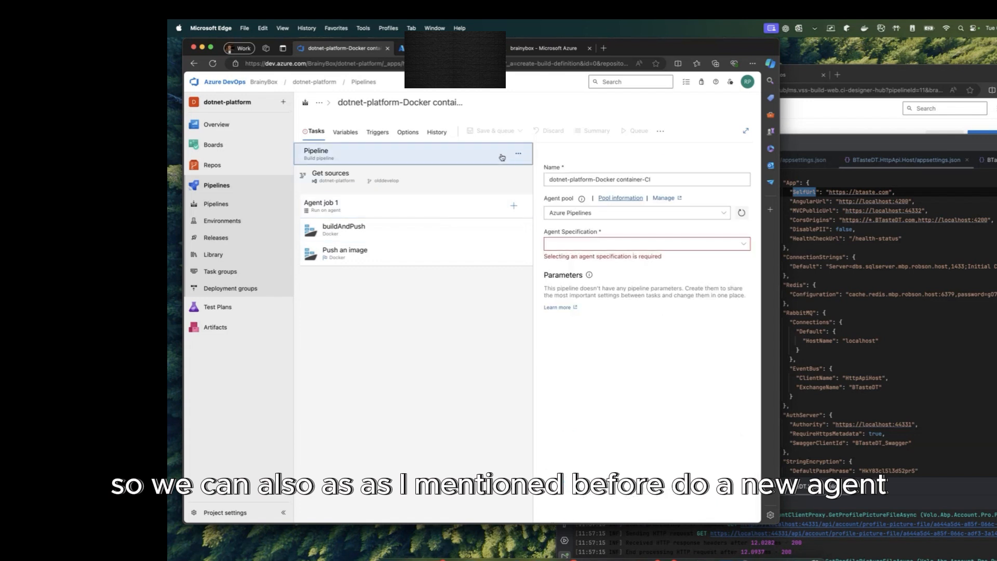
click(518, 153)
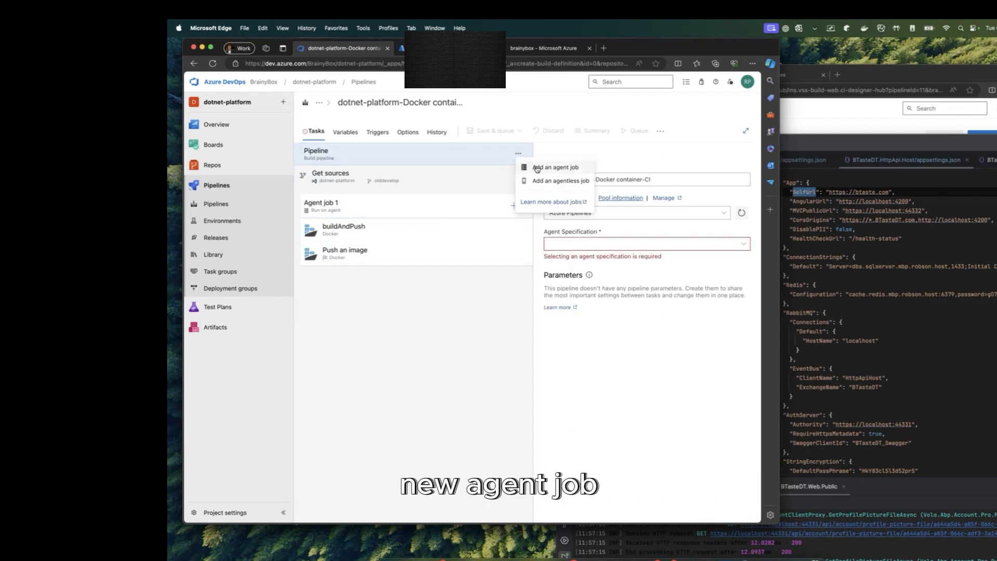
click(537, 169)
click(460, 208)
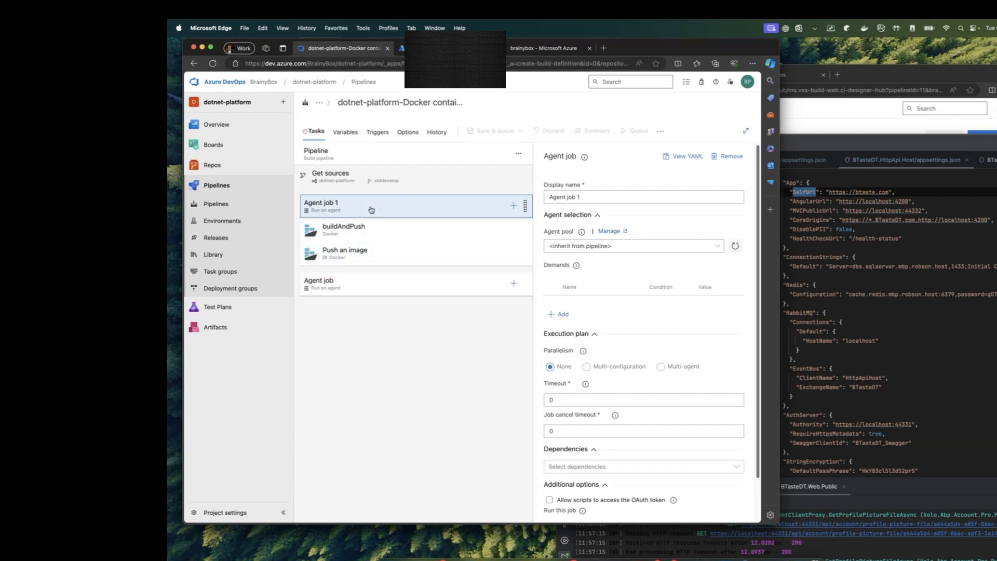
triple_click(598, 199)
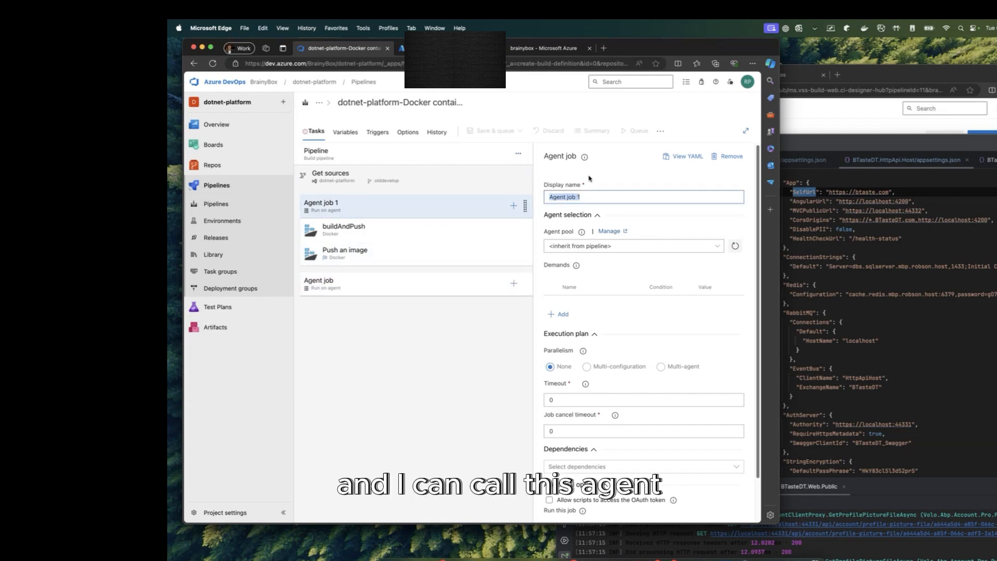
text(Build C)
key(BackSpace)
text(and)
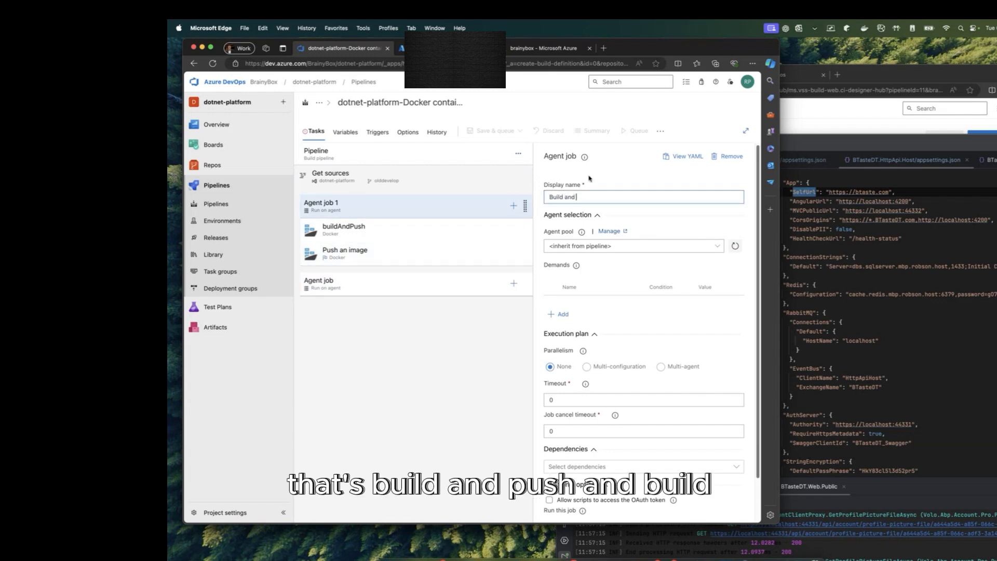
text( Push Code)
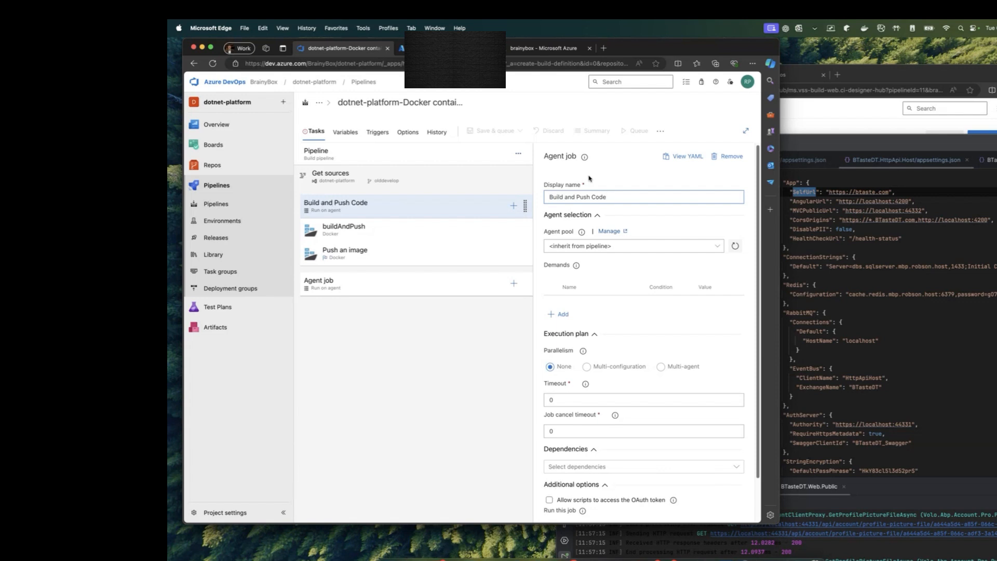
Step: Name the new job Deploy and make it depend on Build and Push Code
click(384, 289)
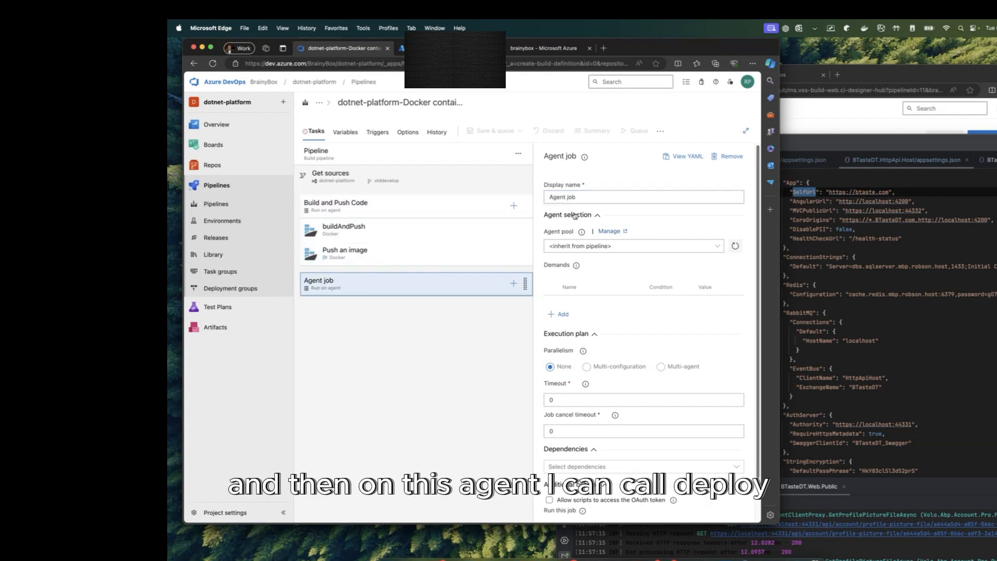
drag(583, 197, 524, 194)
text(Deploy)
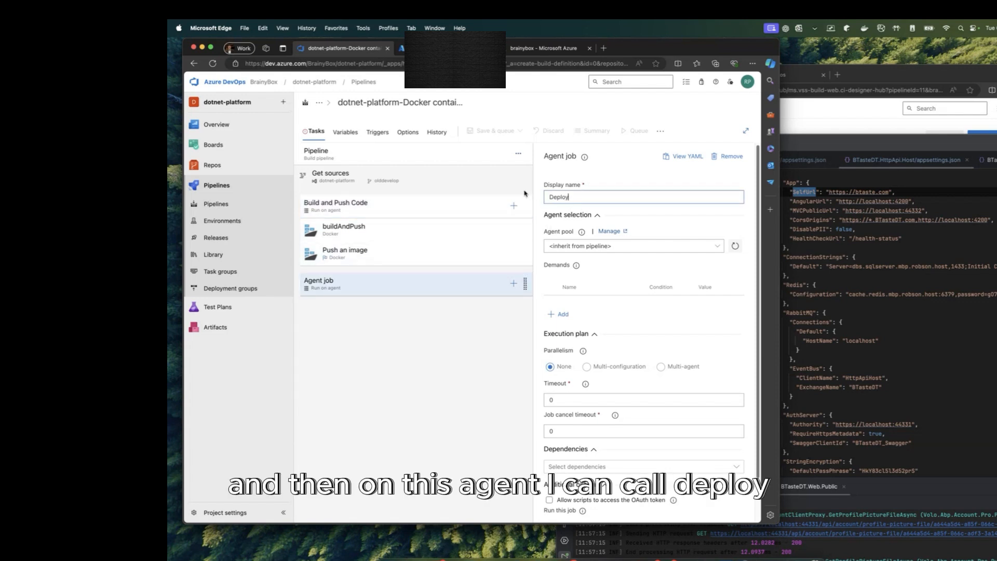
click(503, 425)
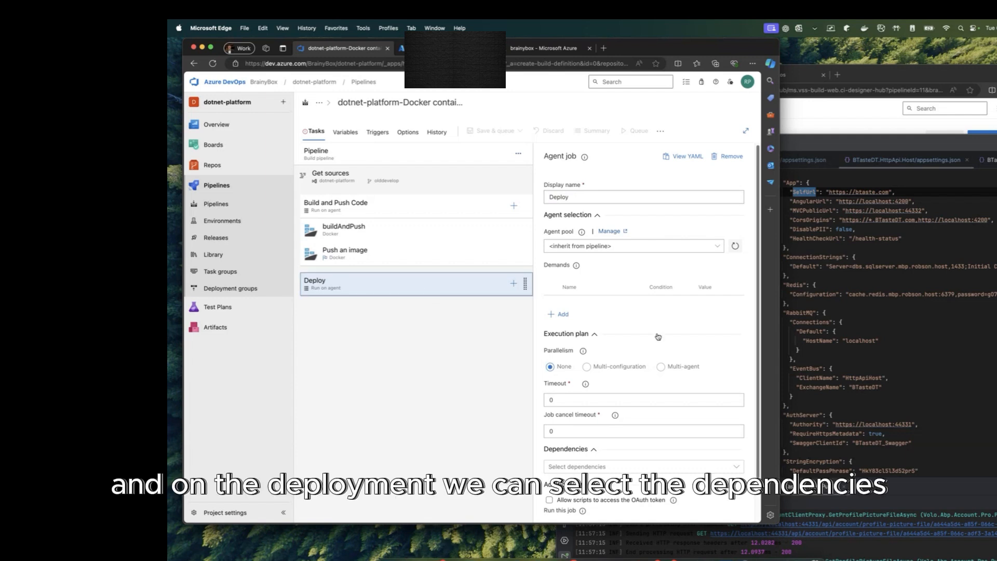
scroll(658, 336, down, 1)
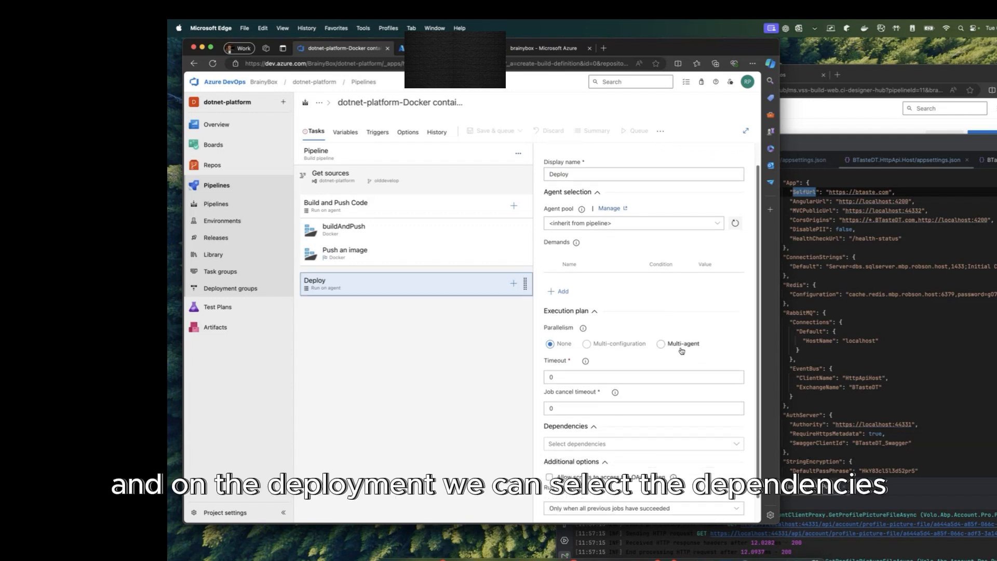
click(725, 444)
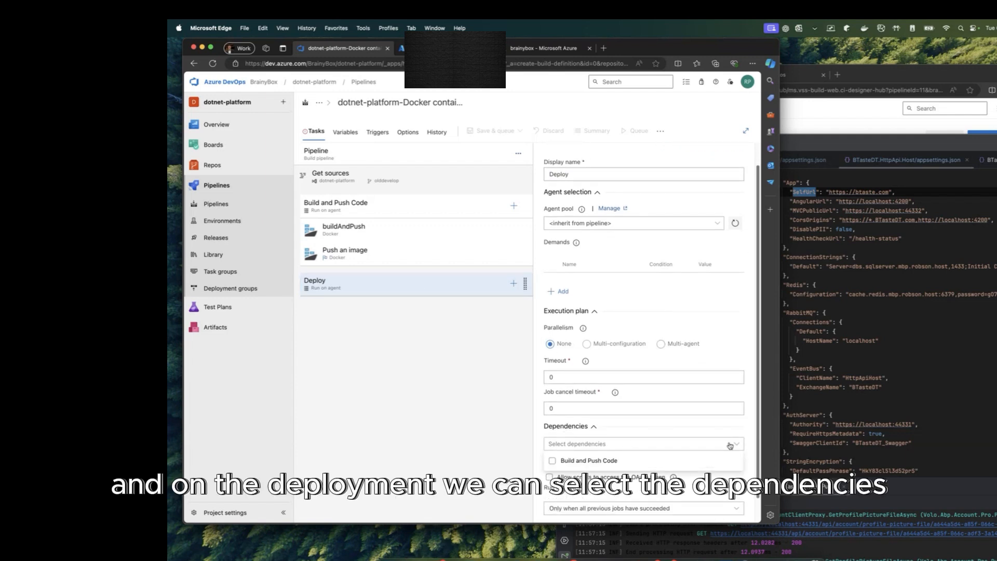
click(567, 468)
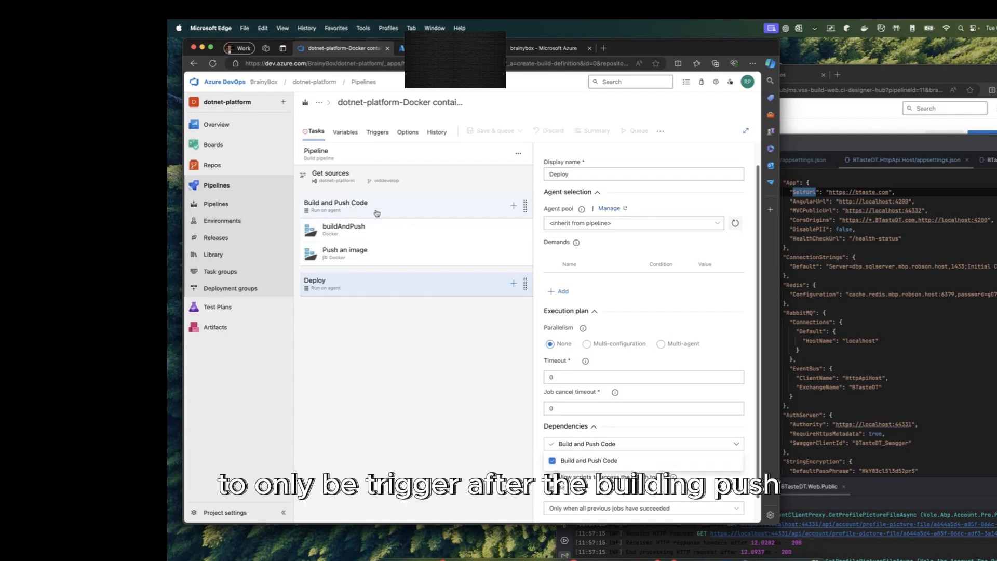
Step: Add a Deploy to Kubernetes task found by searching 'kube', and find no Kubernetes service connection available
click(514, 283)
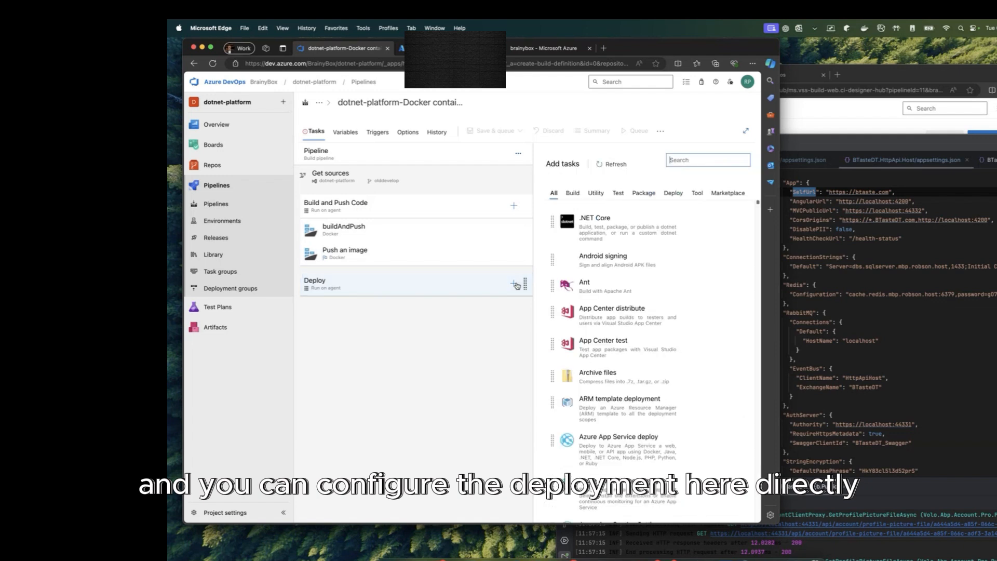
text(kub)
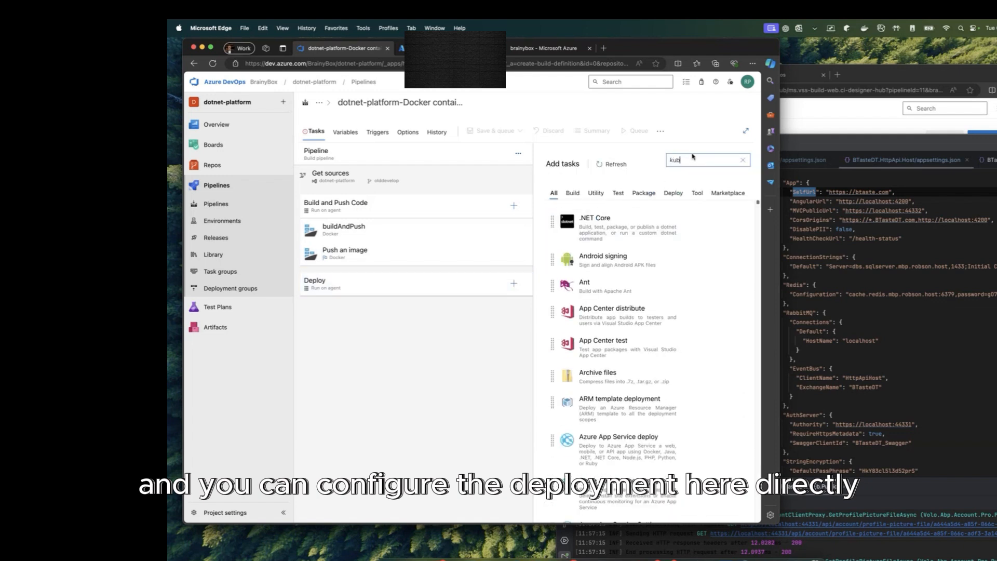
text(e)
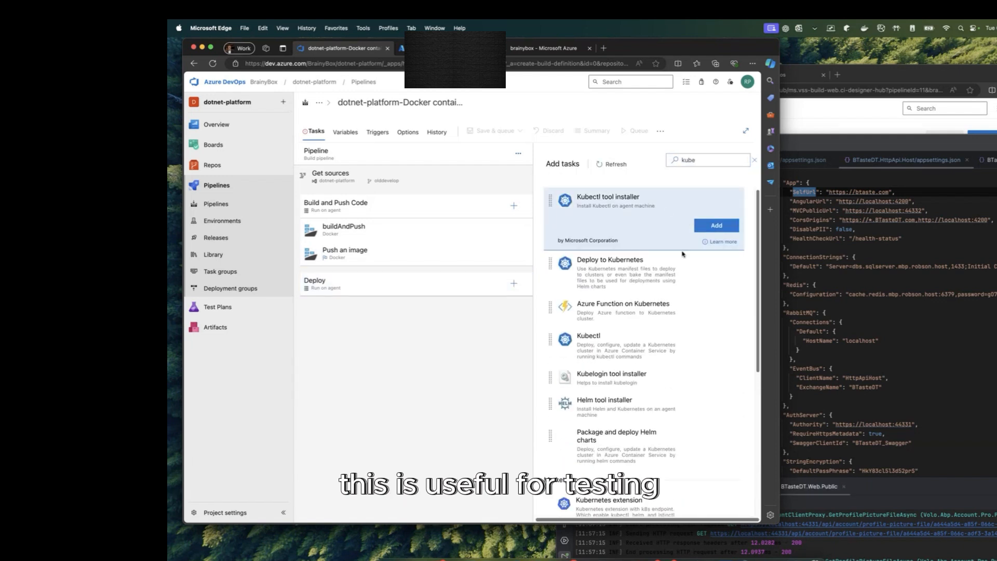
click(714, 269)
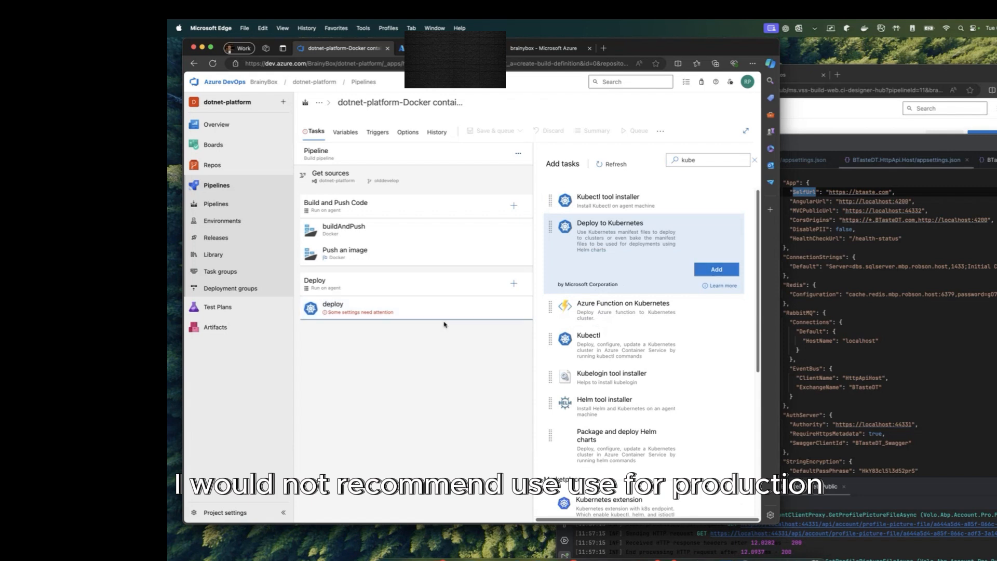
click(441, 310)
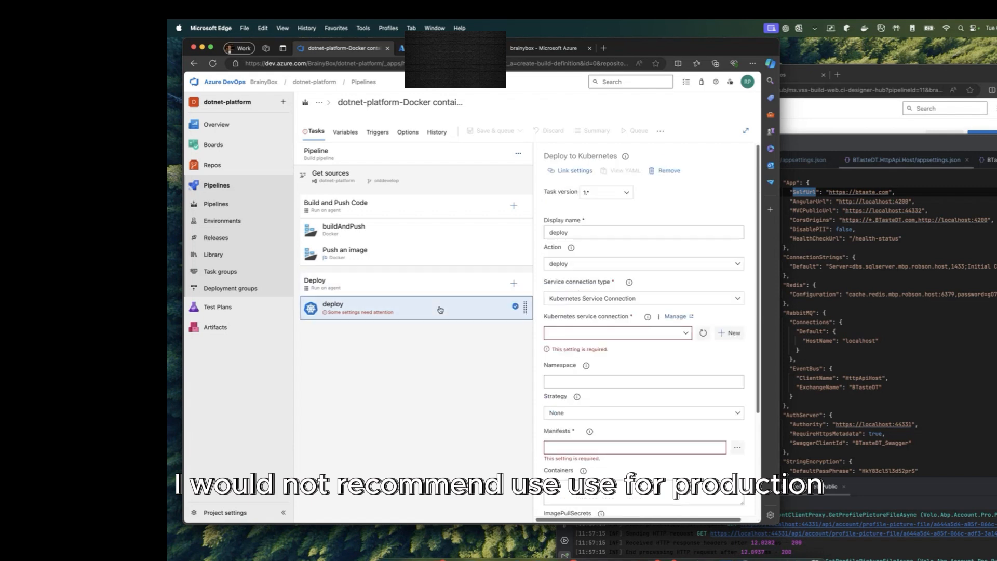
click(685, 333)
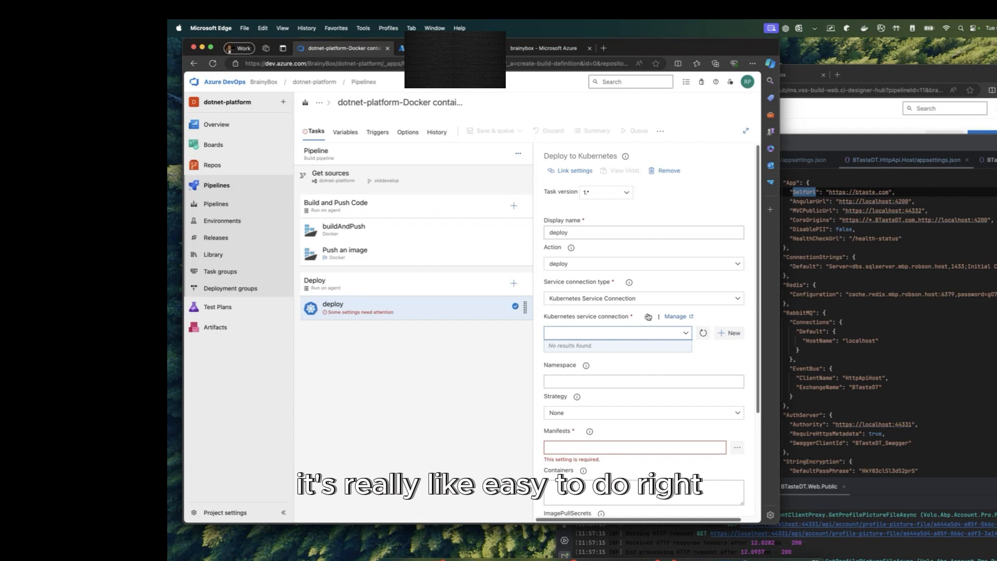
scroll(680, 398, down, 2)
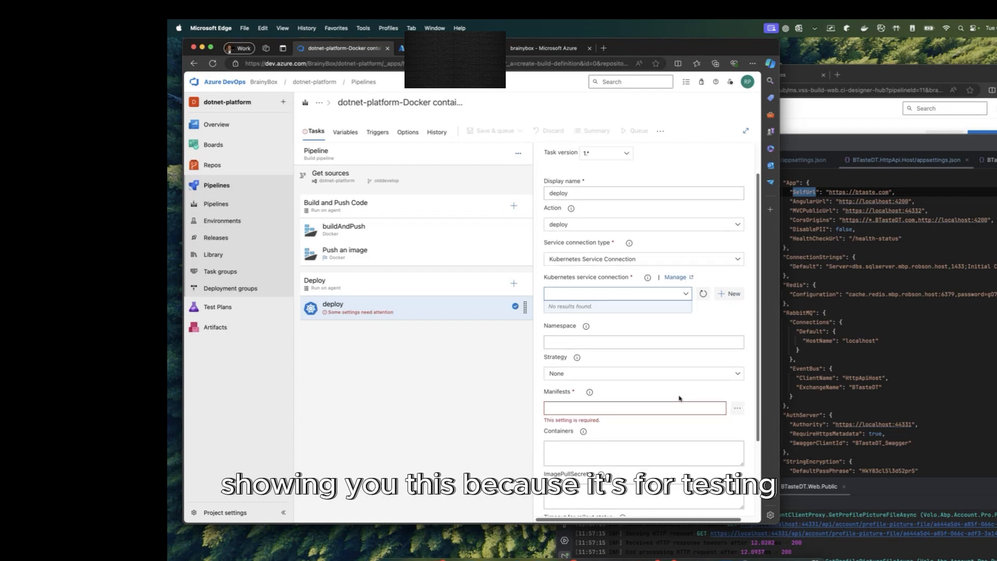
click(397, 374)
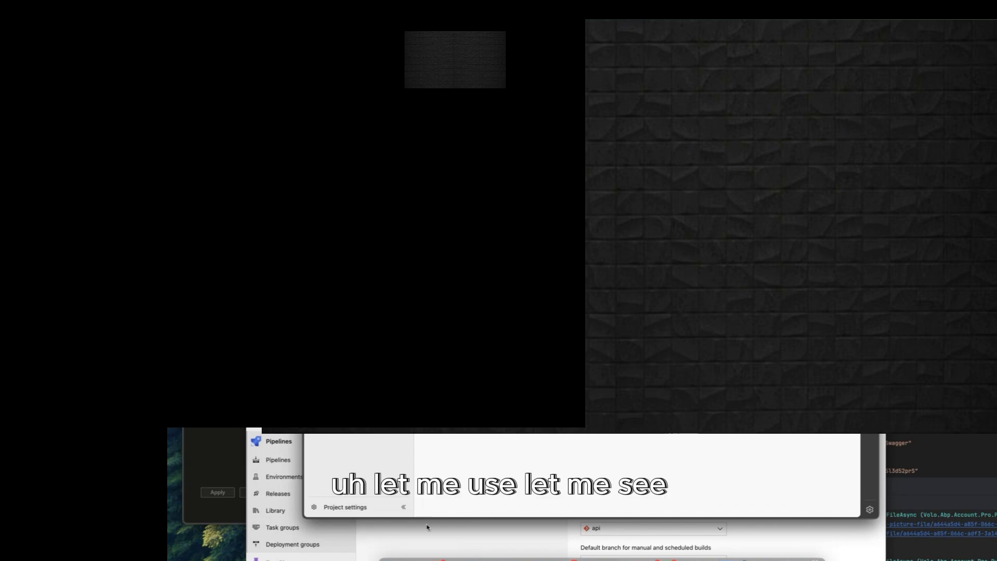
Step: In the platform-build pipeline, view the Build an image task pushing builds/platform to brainybox
drag(566, 285, 587, 126)
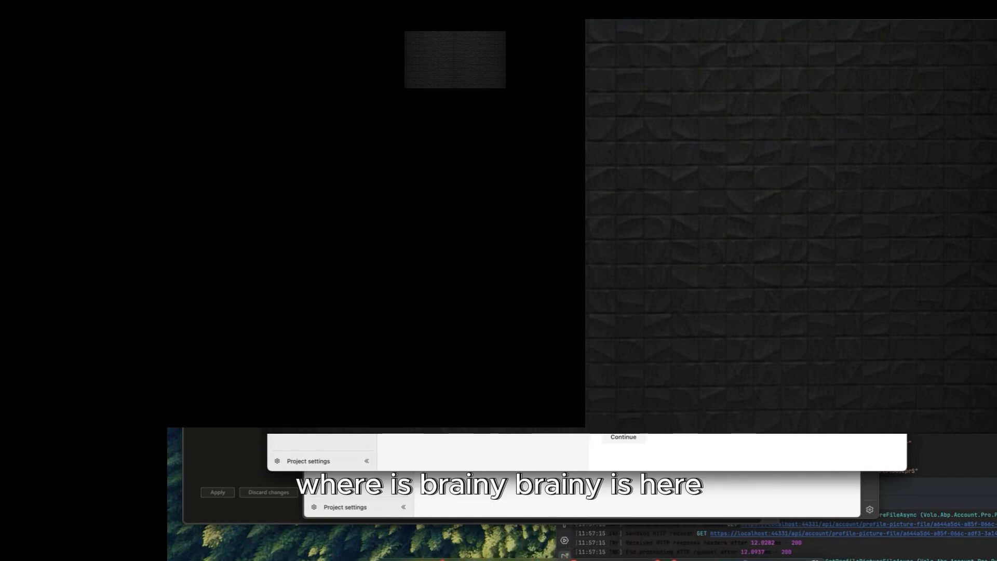
key(super+grave)
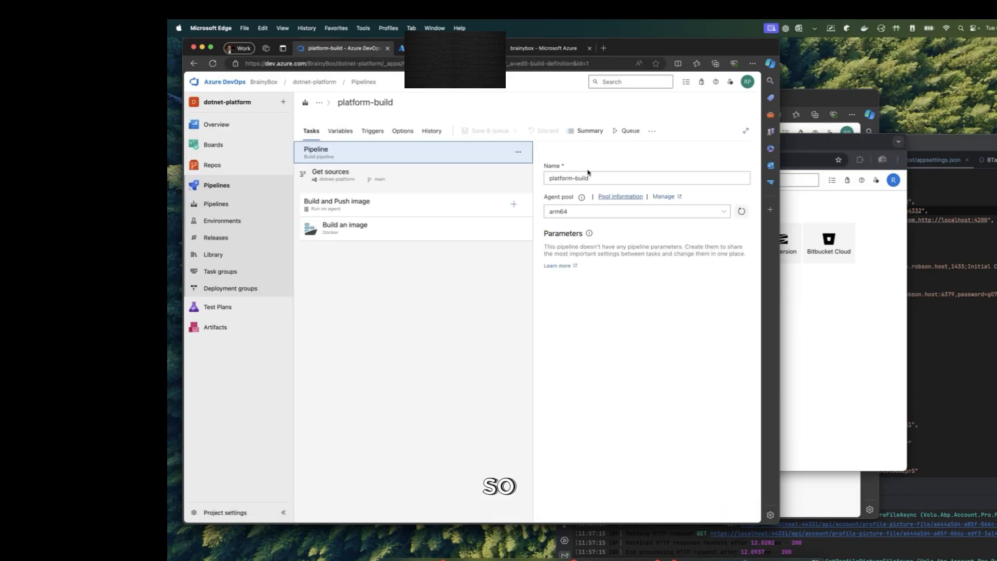
click(432, 211)
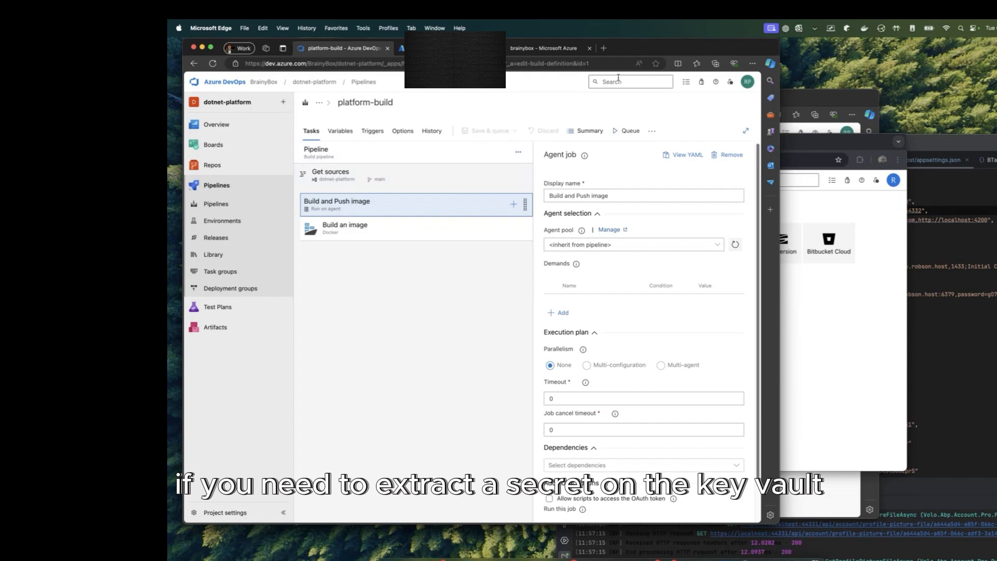
drag(557, 52, 570, 112)
click(571, 110)
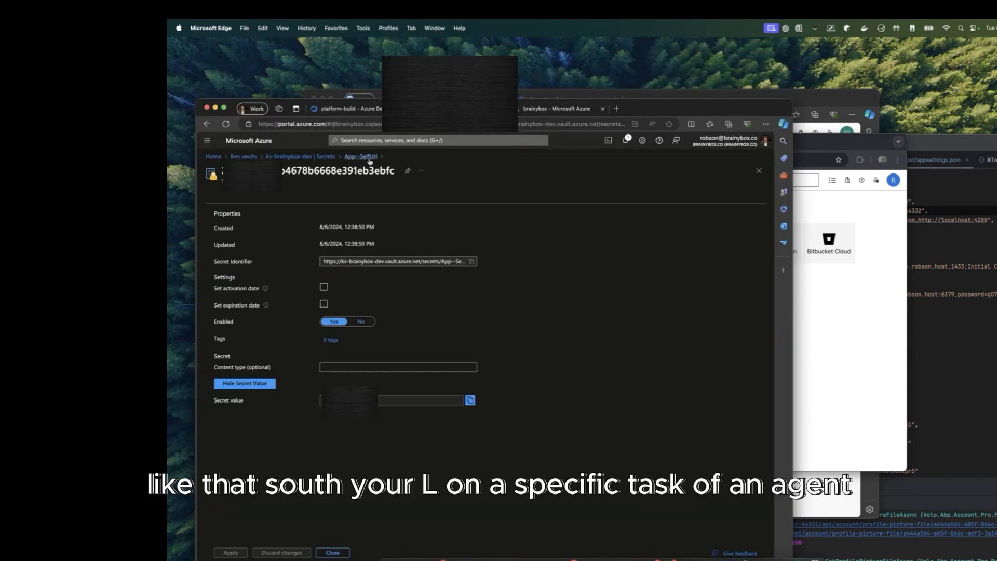
click(369, 111)
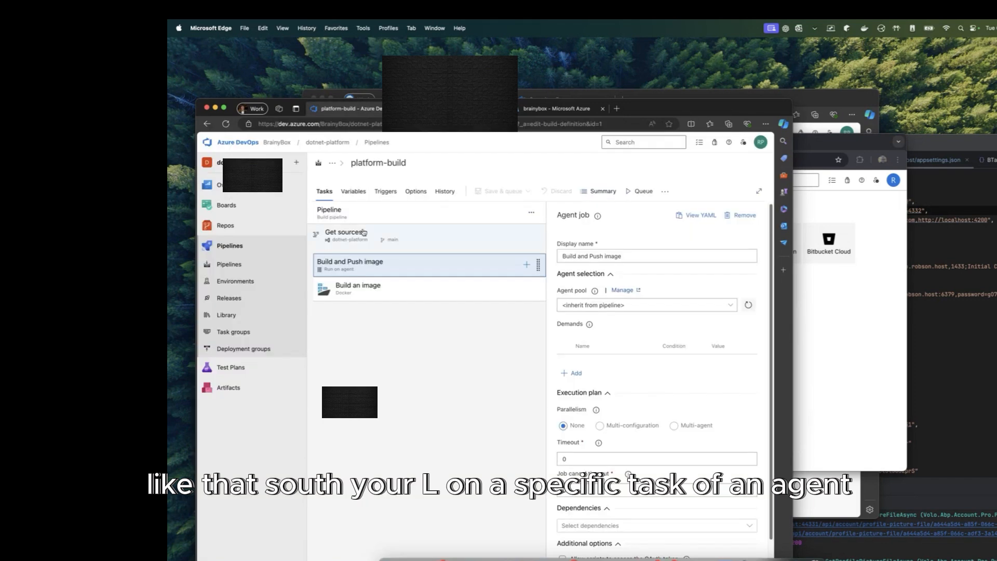
click(366, 295)
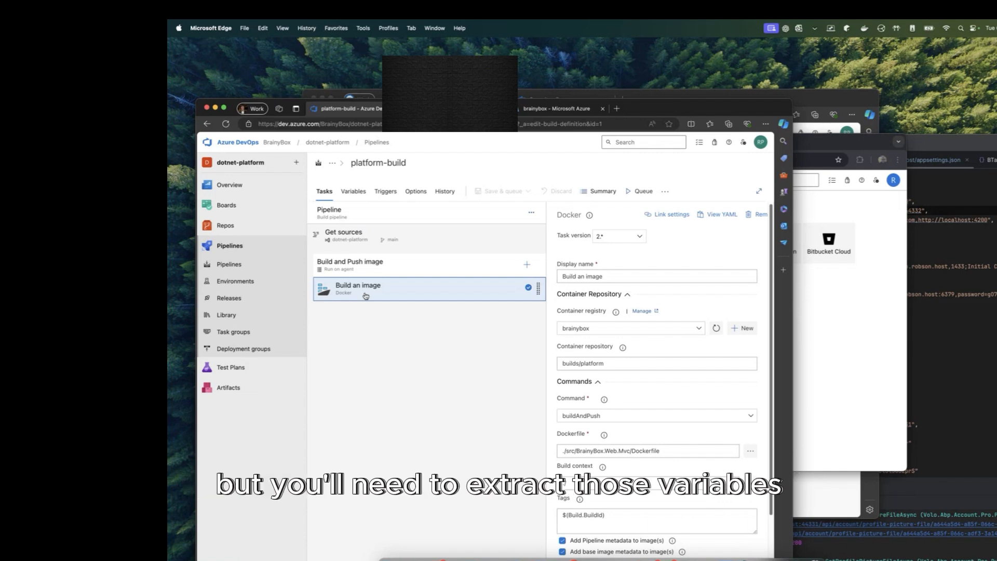
Step: Add an Azure Key Vault task to the Build and Push image job
click(431, 266)
click(525, 265)
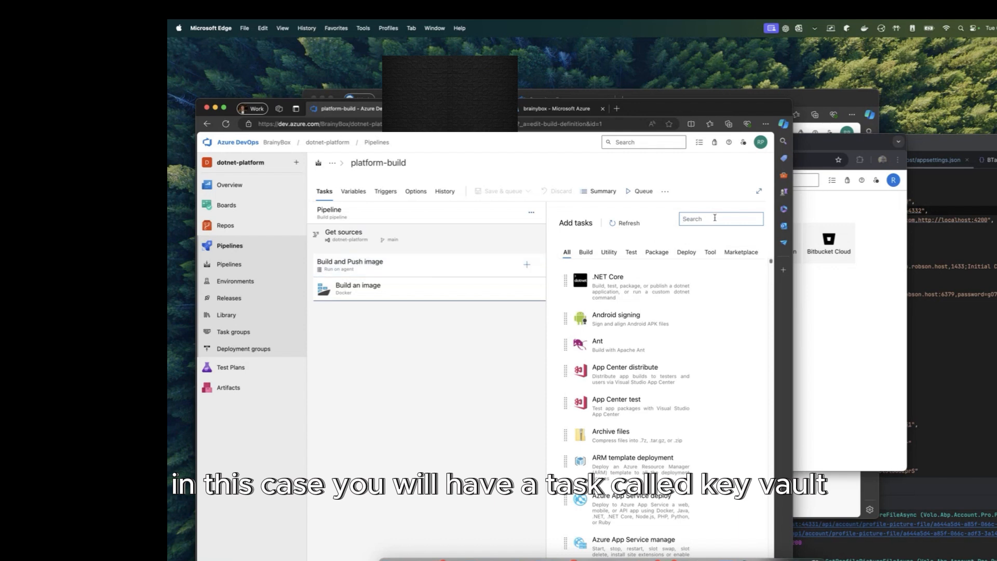
text(key vault)
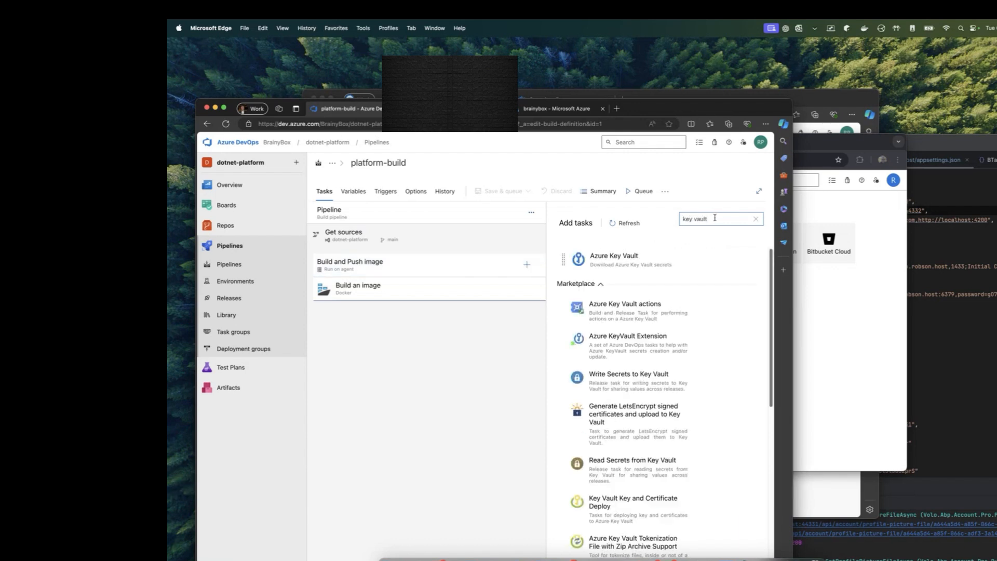
mouse_move(656, 256)
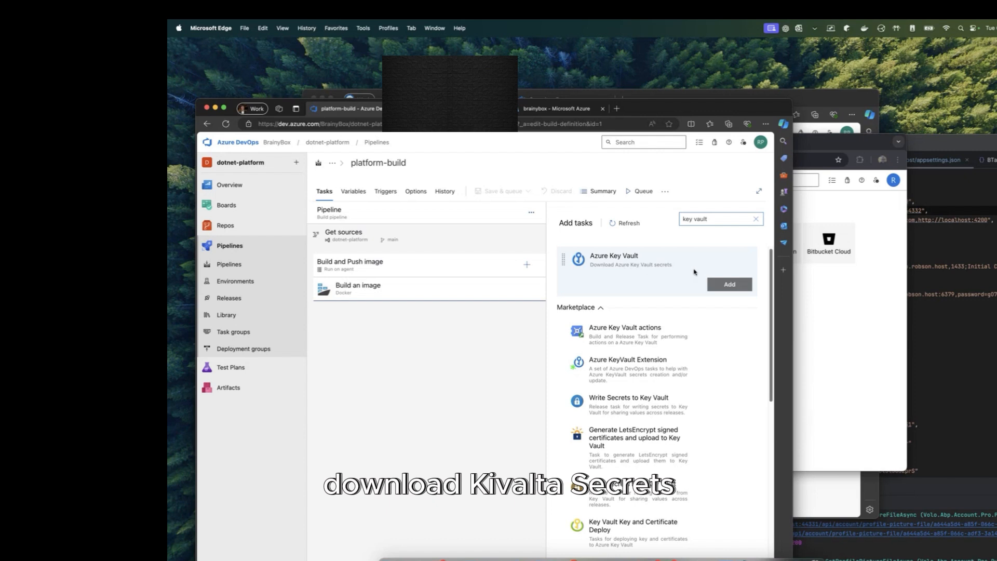
click(720, 284)
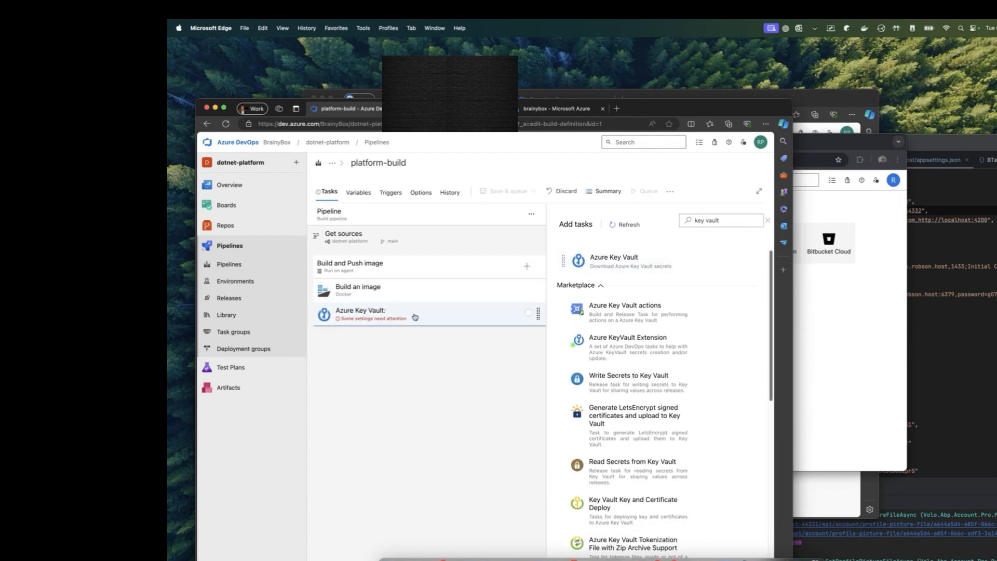
Step: Point the Key Vault task at the sponsored Azure subscription and the kv-brainybox-dev vault
click(415, 316)
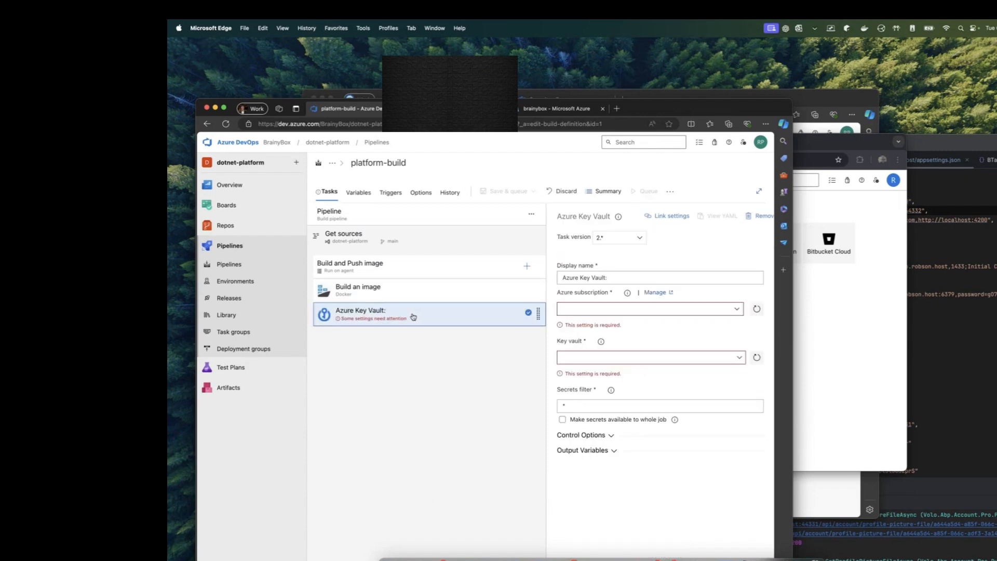
click(736, 309)
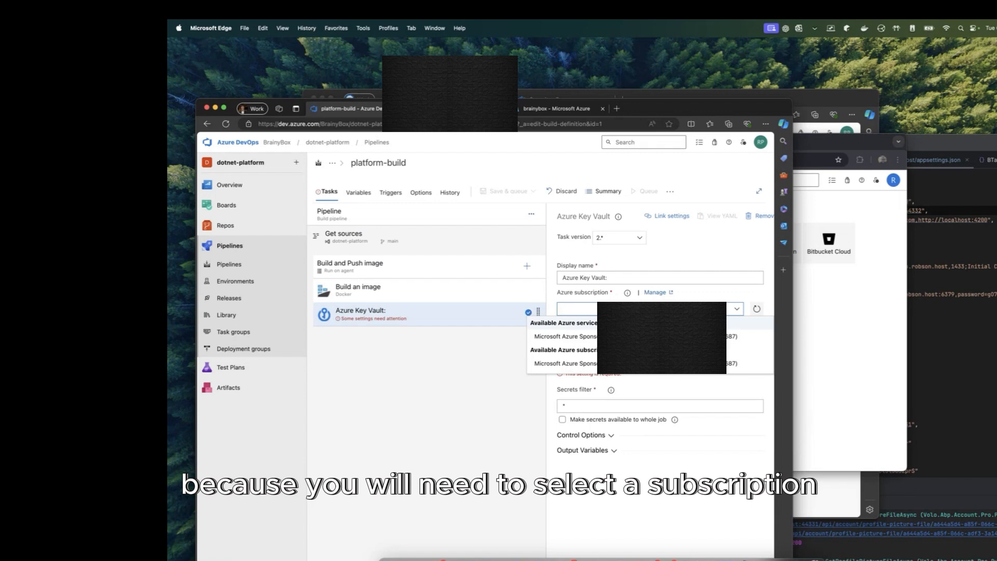
click(644, 336)
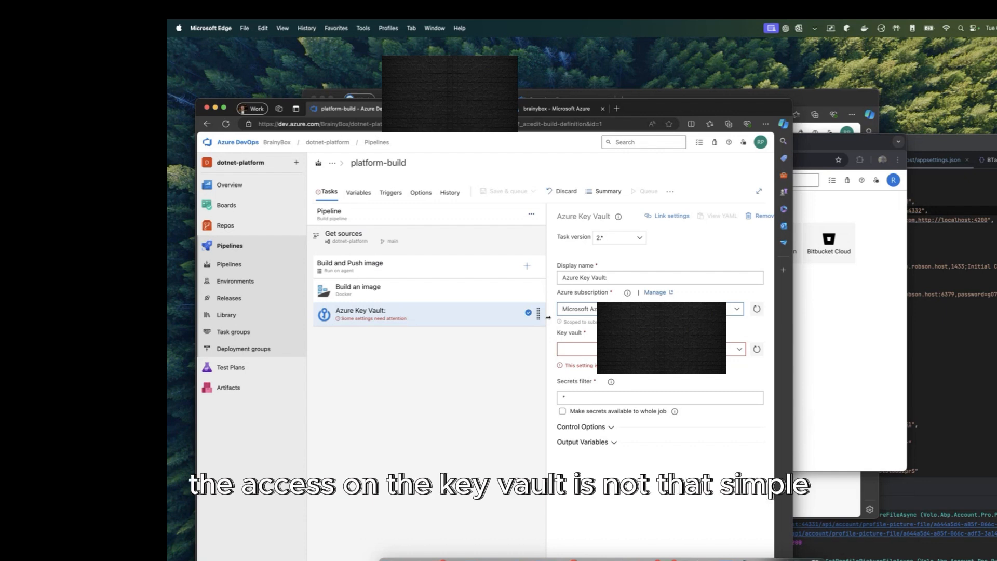
click(740, 350)
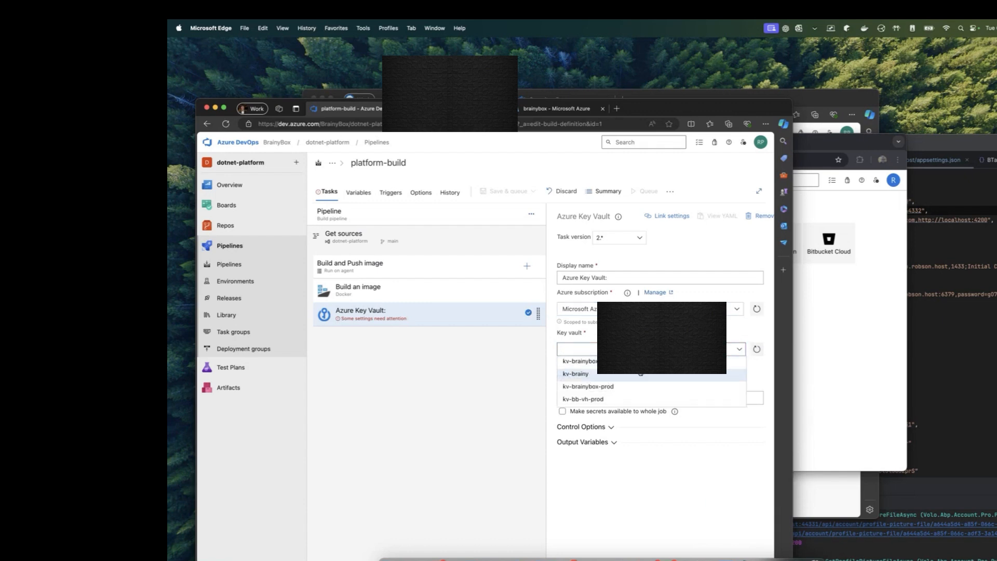
click(597, 361)
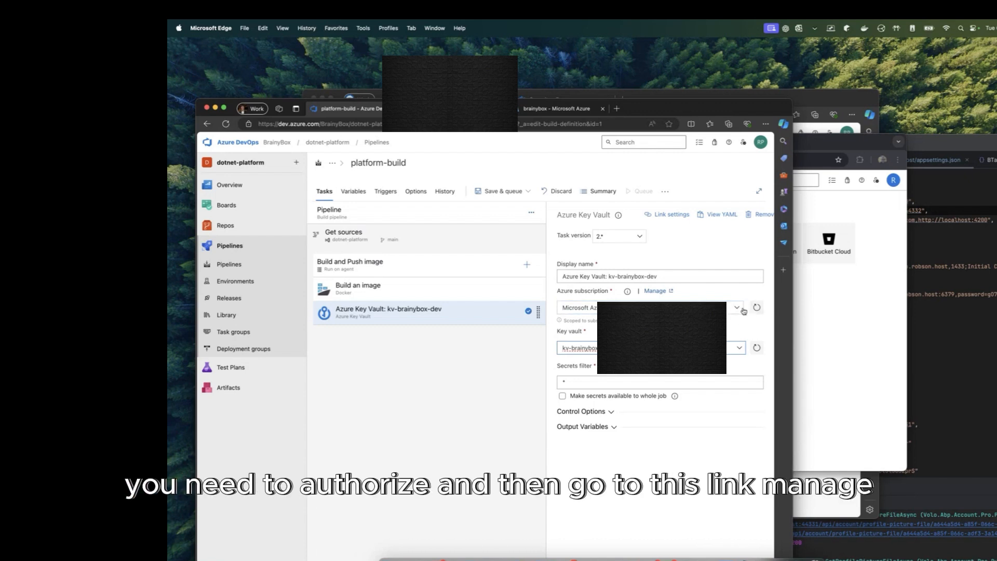
click(655, 291)
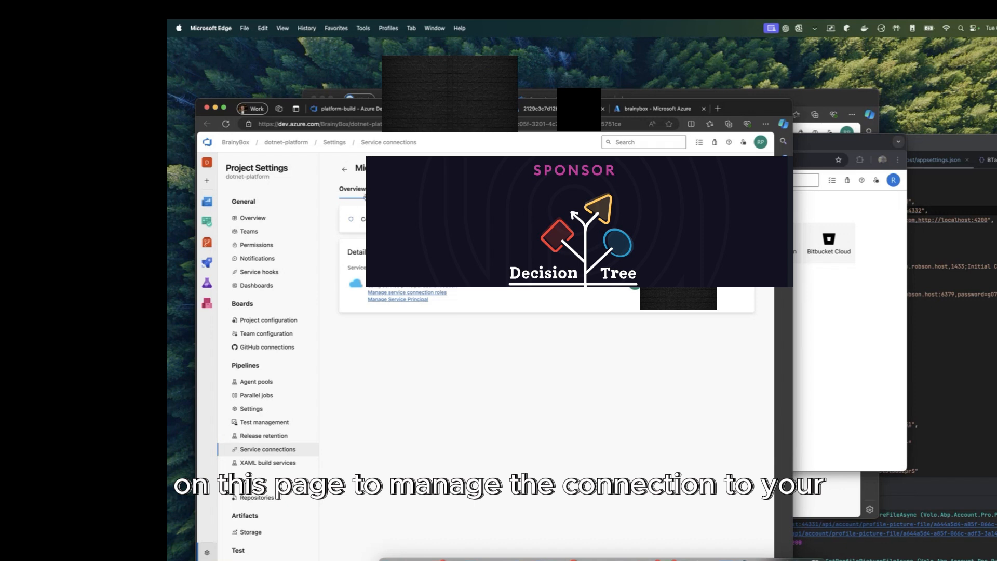
Step: Copy the service connection's service principal app name from Azure
click(424, 300)
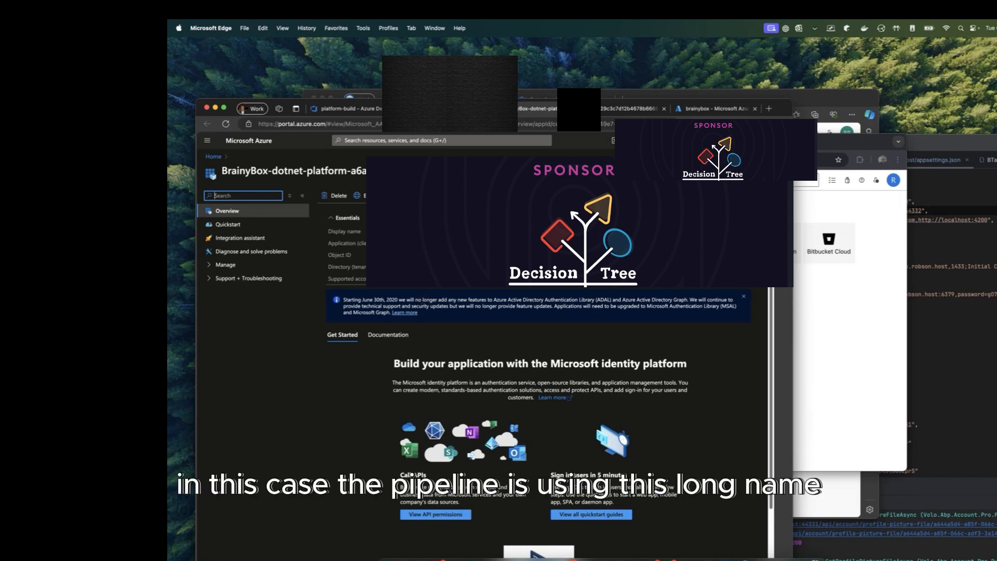
drag(363, 171, 223, 171)
key(super+c)
key(super+c)
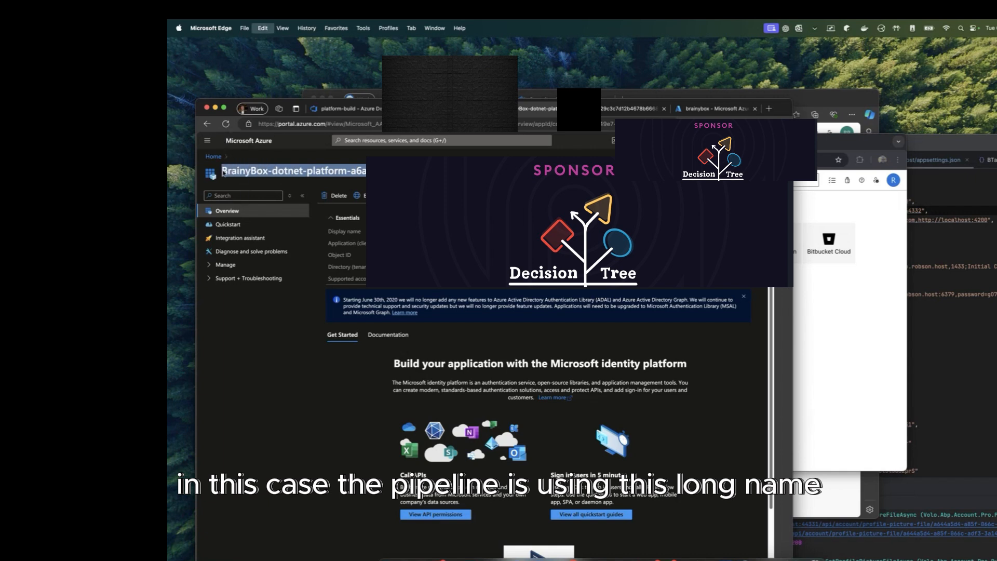
key(super+c)
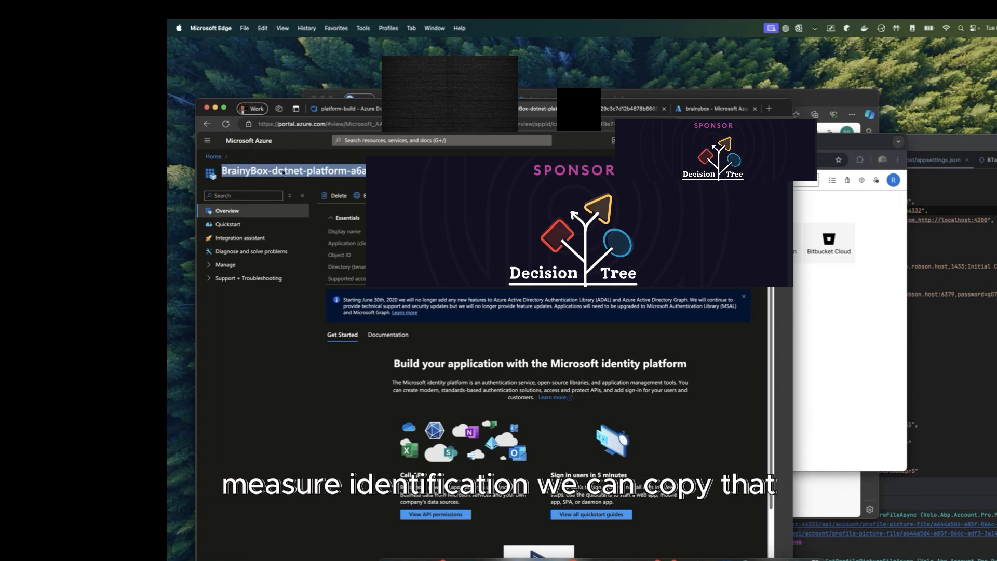
key(super+c)
Step: Start a new kv-brainybox-dev access policy granting Get and List on secrets
click(627, 112)
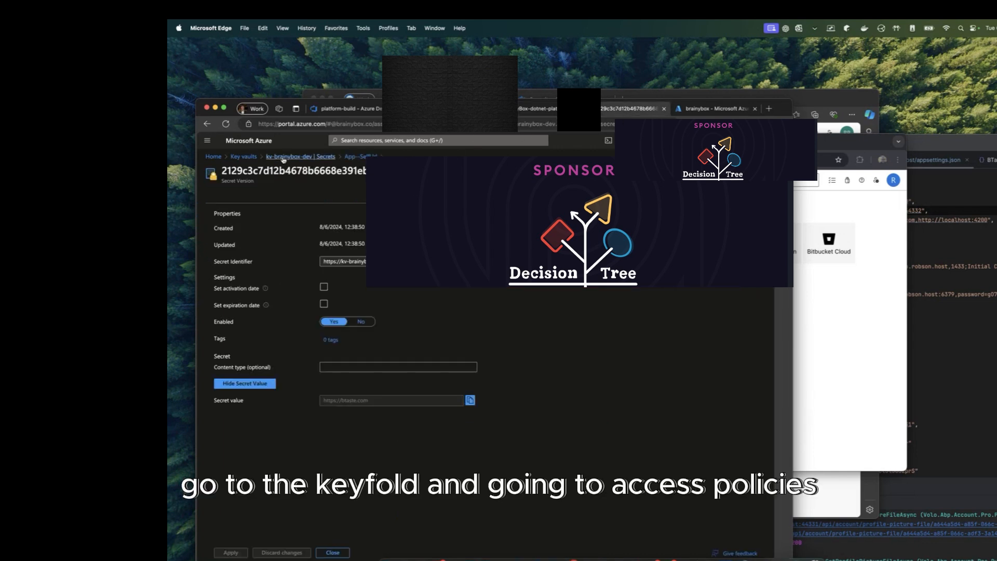
click(289, 158)
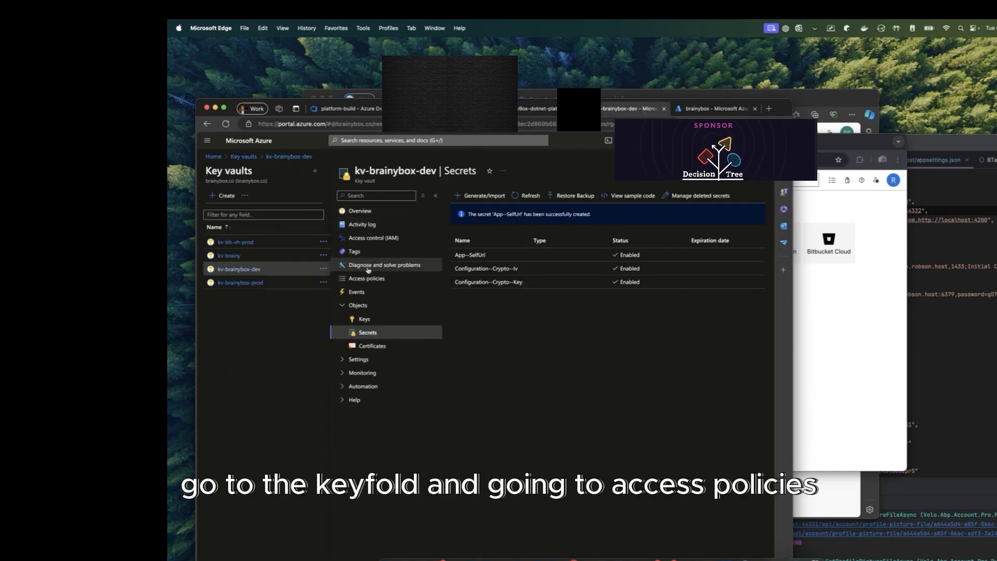
click(367, 279)
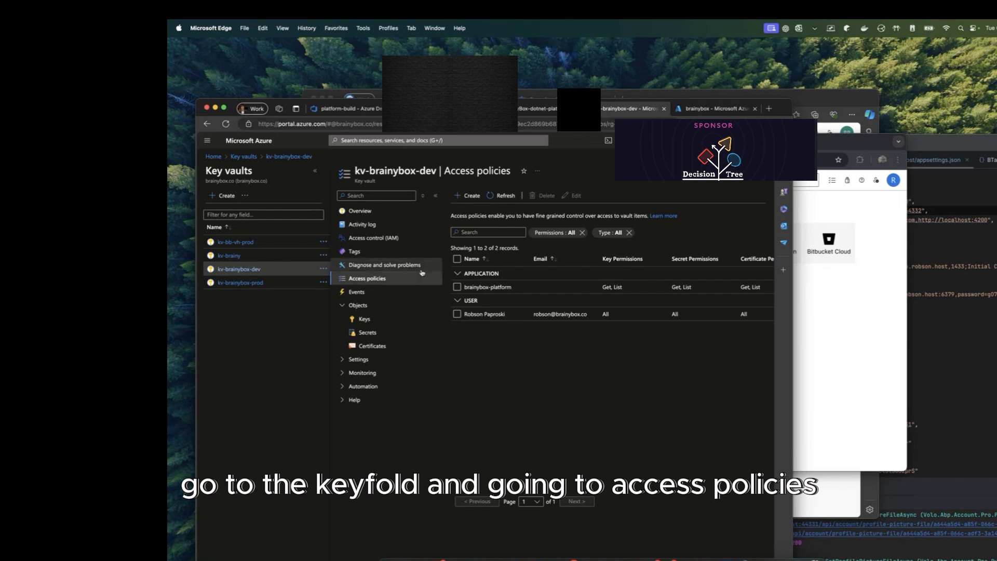
click(472, 196)
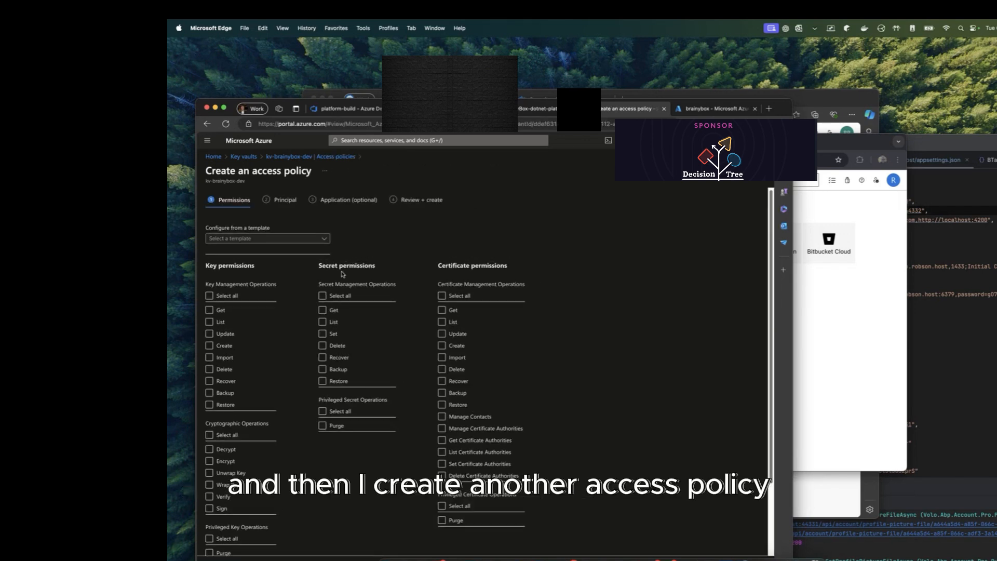
click(322, 296)
click(322, 296)
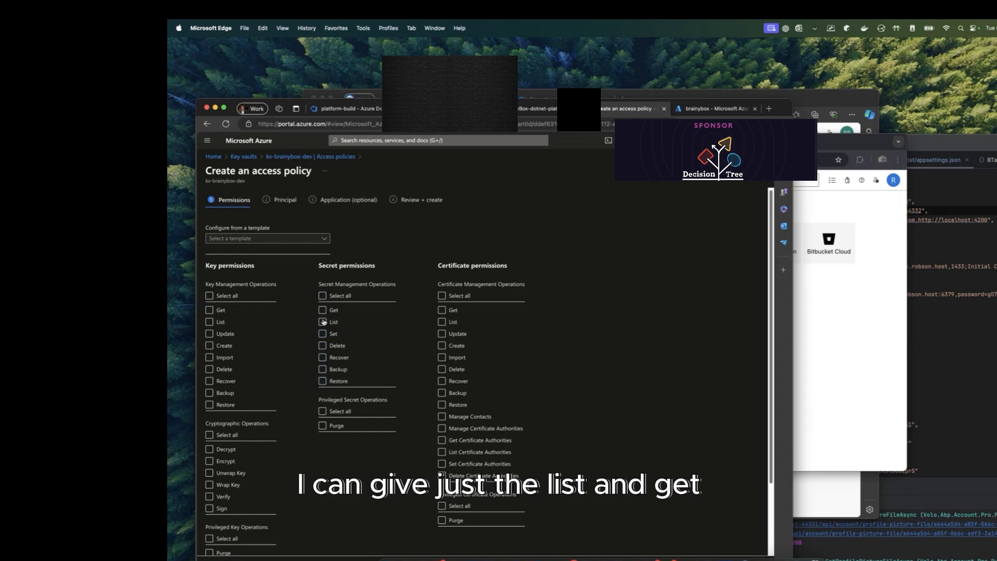
click(323, 321)
click(322, 310)
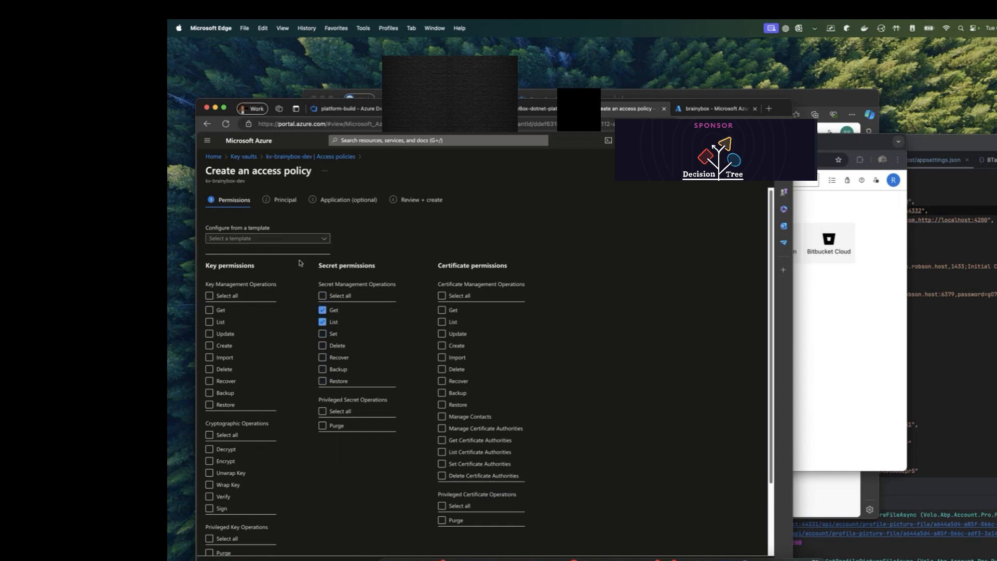
Step: Choose the BrainyBox application as principal and create the access policy
click(285, 199)
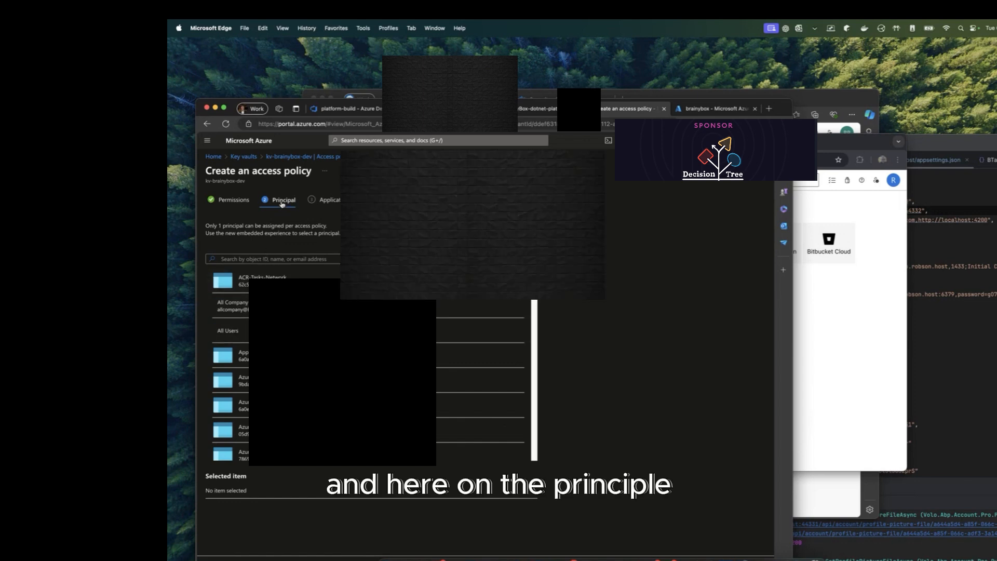
click(530, 110)
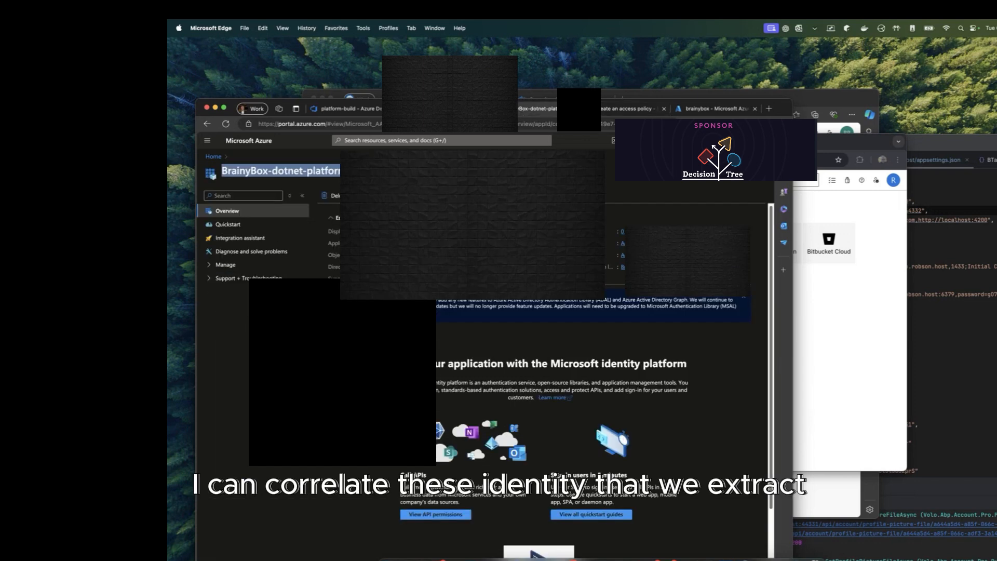
click(333, 169)
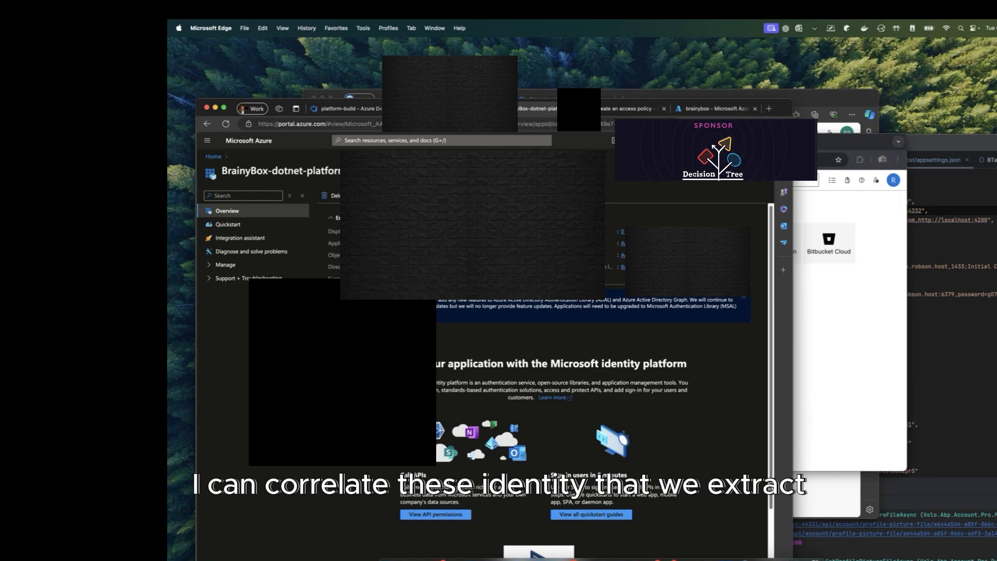
click(446, 109)
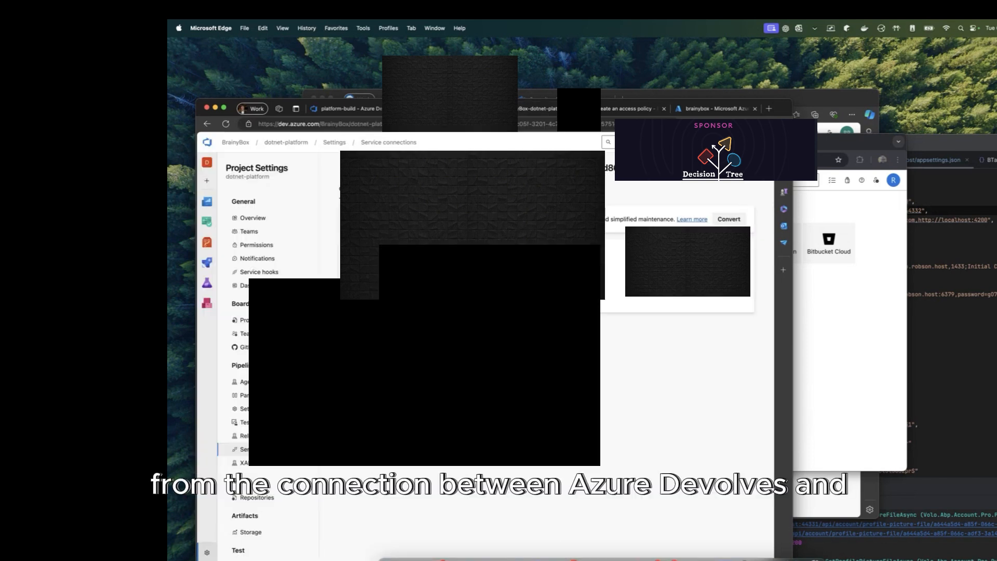
double_click(571, 167)
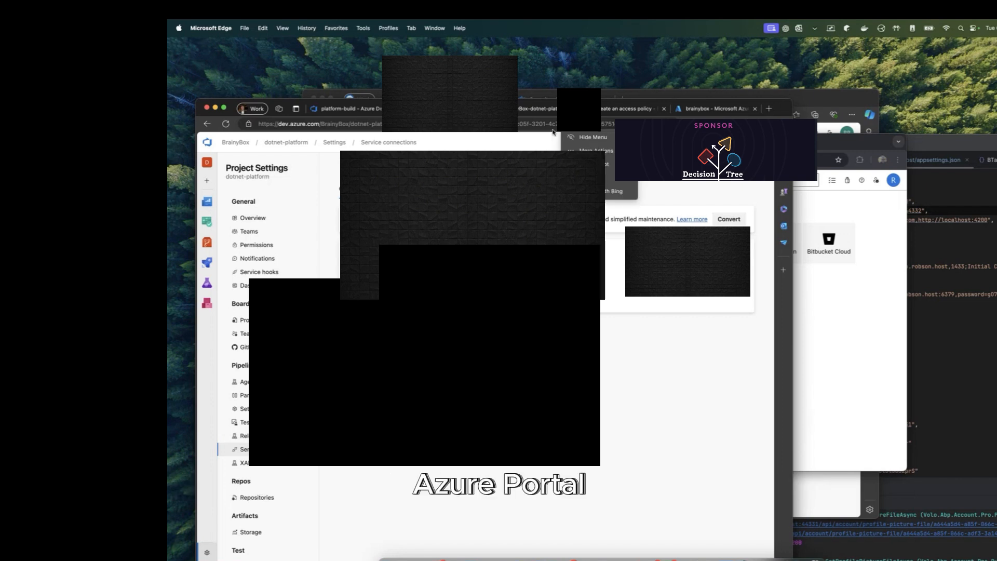
click(622, 107)
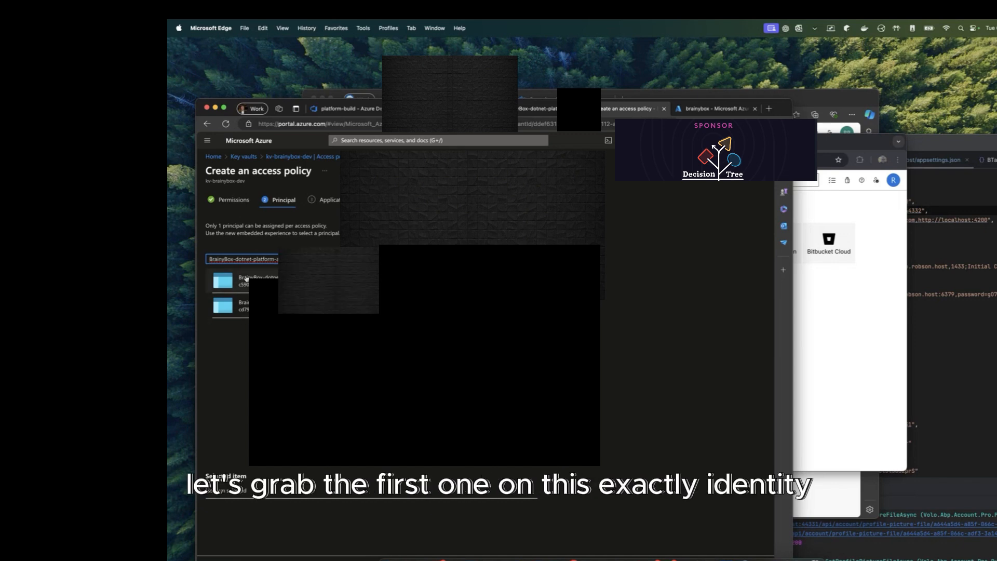
click(296, 282)
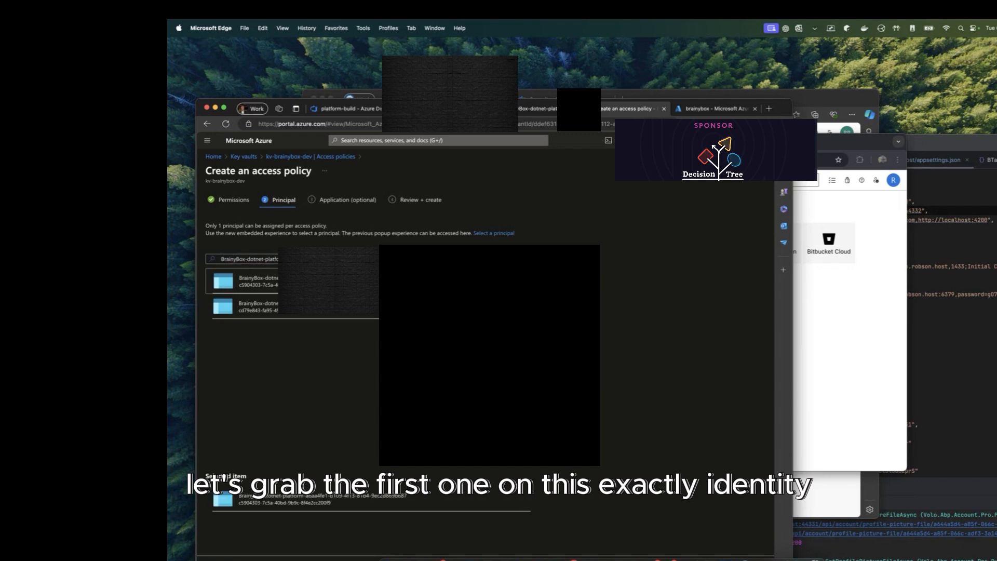
click(276, 559)
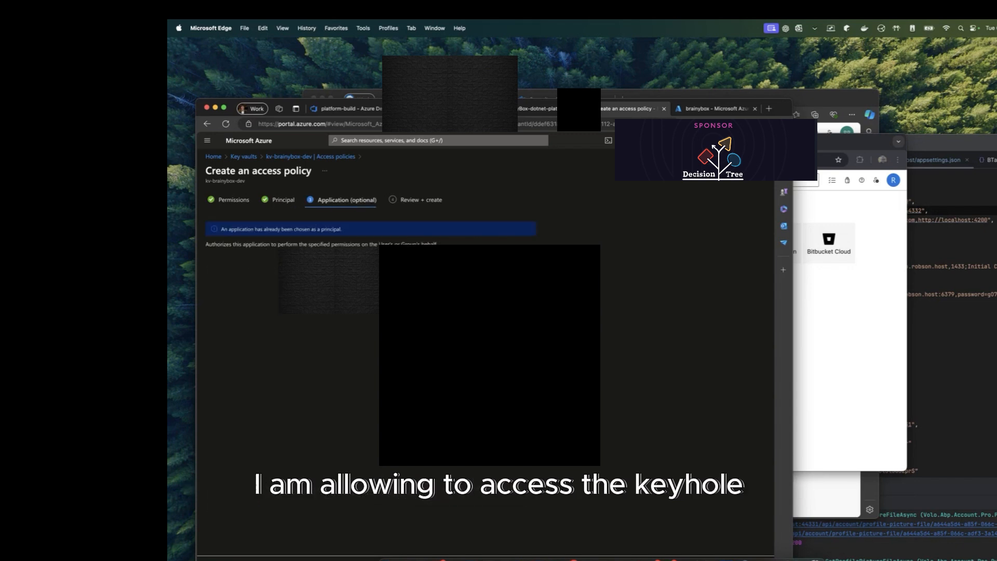
click(276, 560)
click(275, 559)
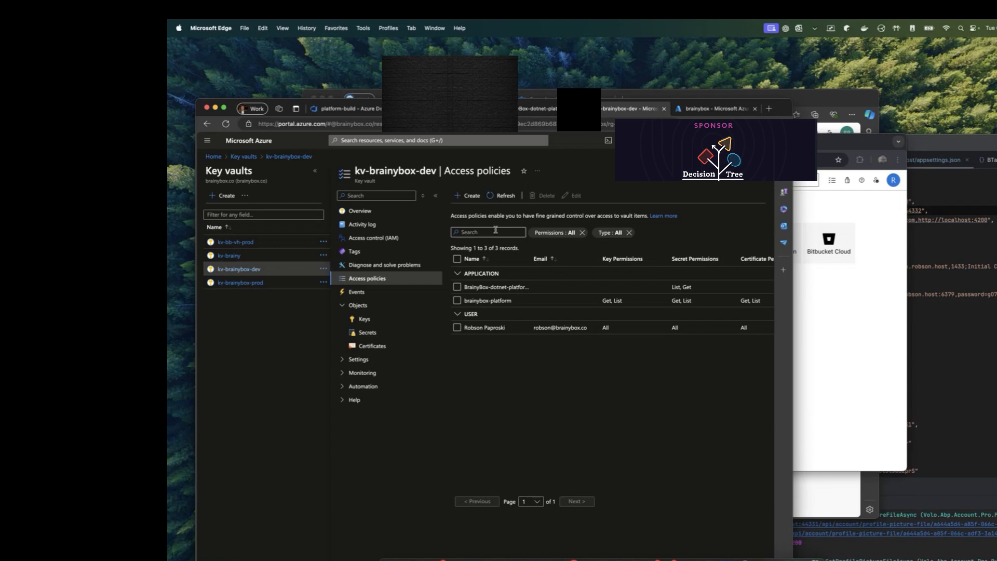
click(523, 110)
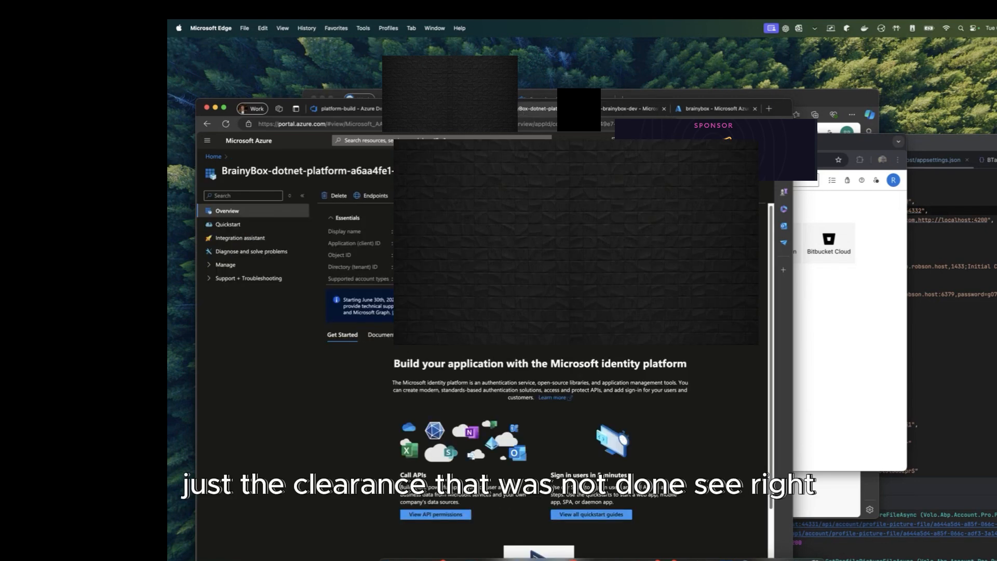
click(454, 110)
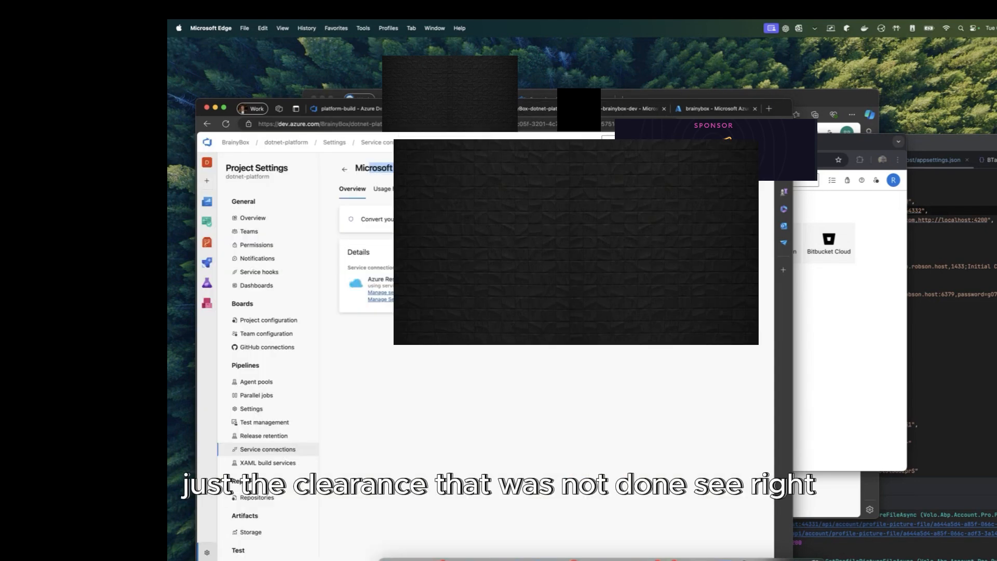
Step: Set the Key Vault task's secrets filter to * and make its secrets available to the whole job
click(366, 110)
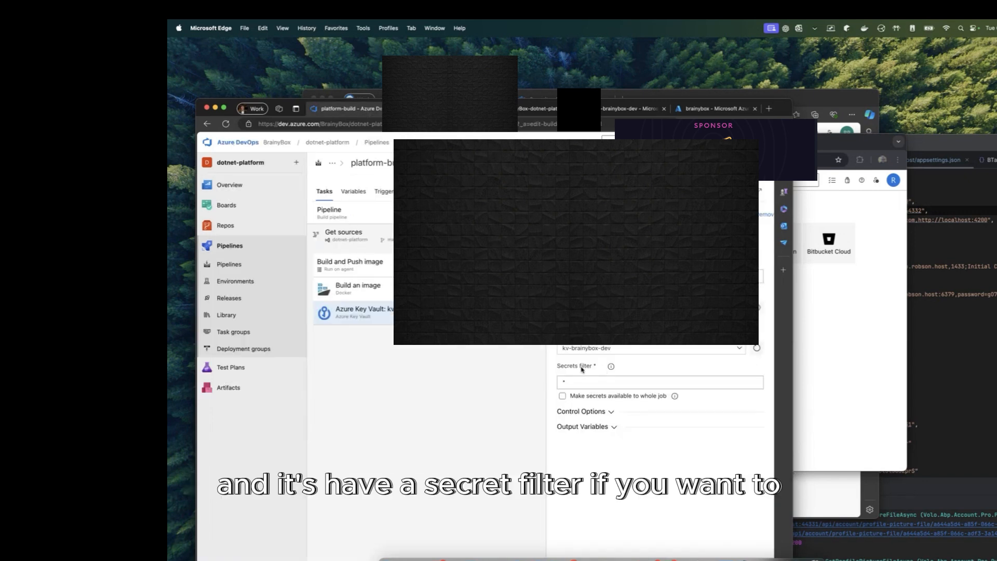
drag(588, 379, 552, 380)
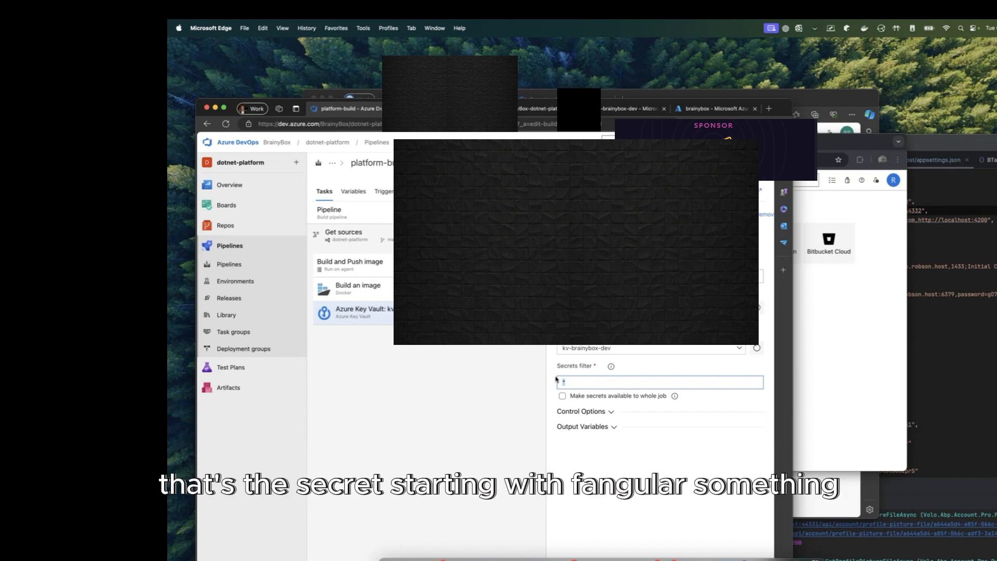
text(angular-)
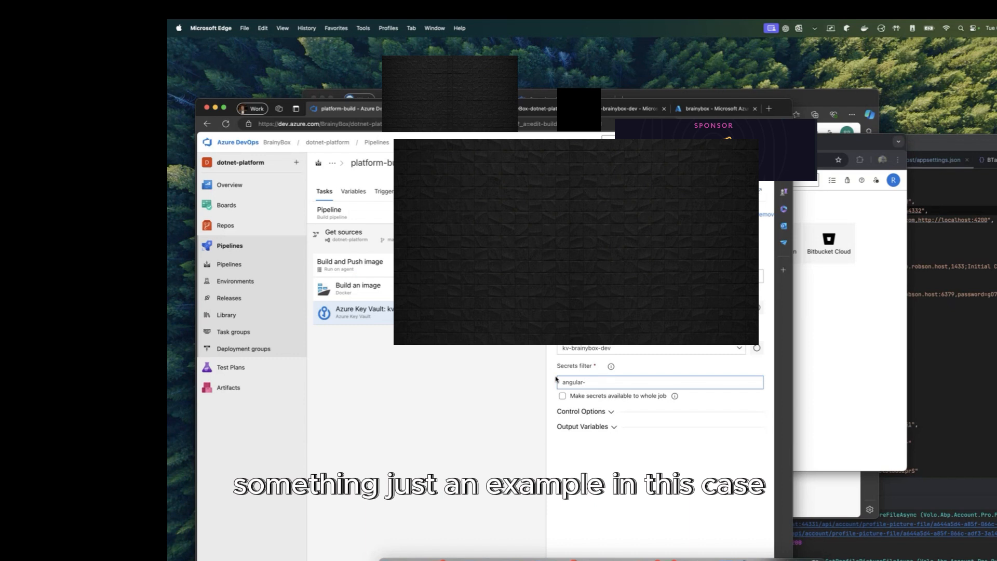
key(super+a)
key(BackSpace)
text(*)
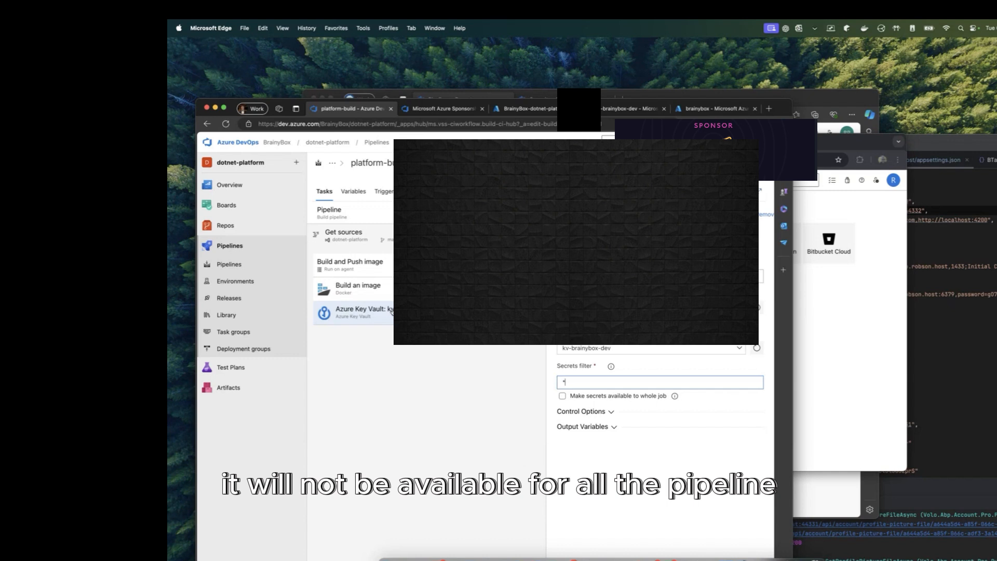
click(590, 399)
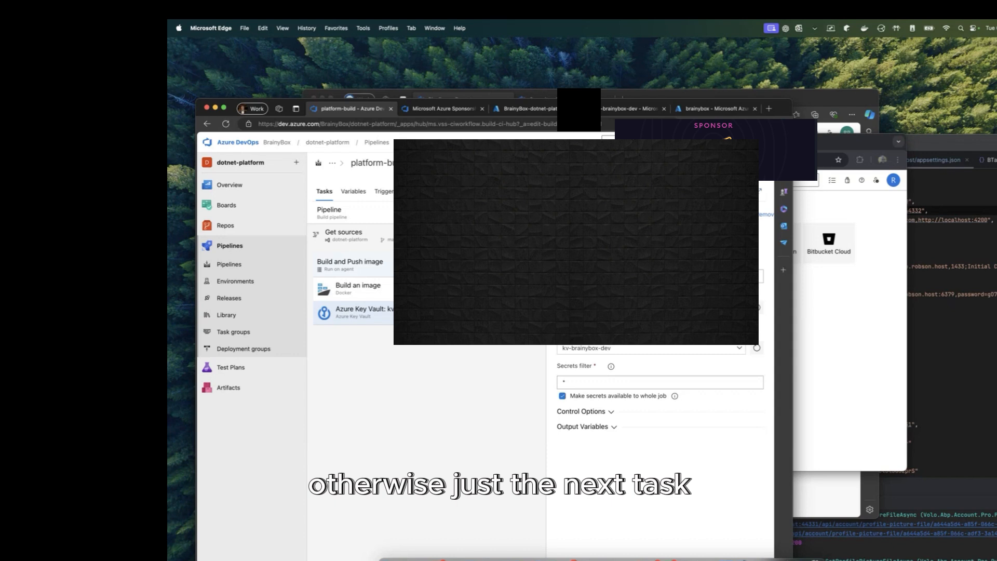
click(532, 265)
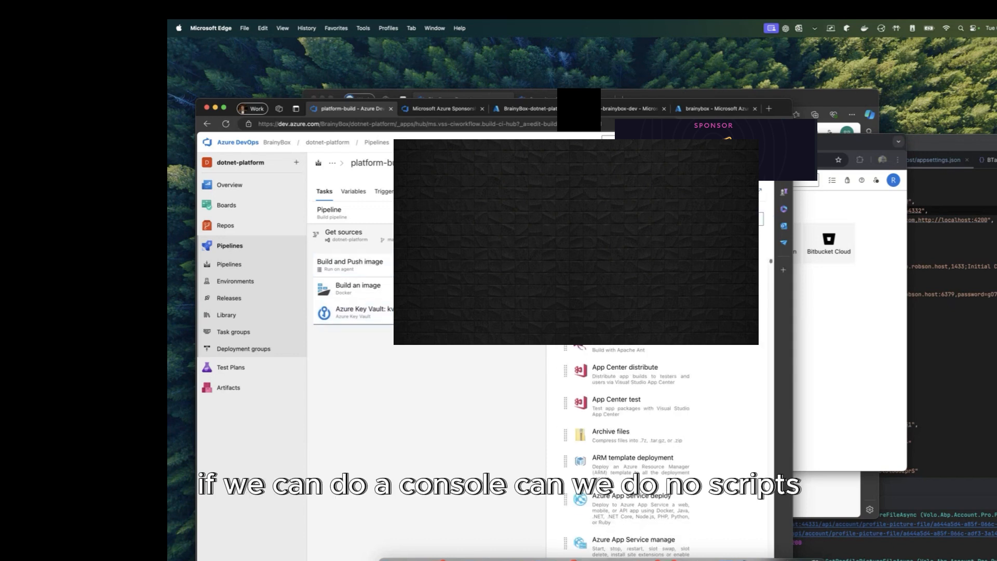
Step: Add a Batch Run script task from a 'script' search, then remove it again
text(console)
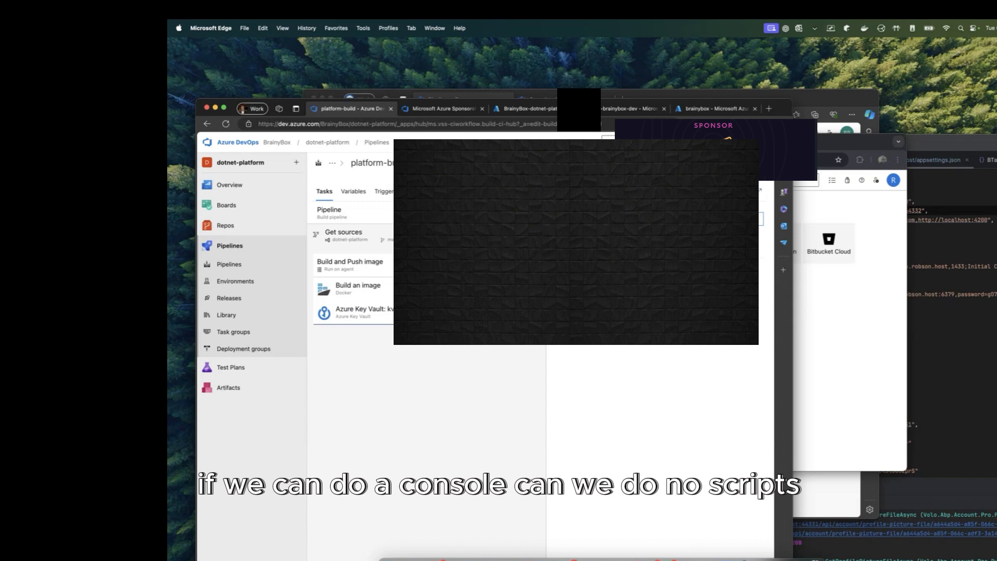
key(BackSpace)
key(BackSpace)
key(BackSpace)
key(BackSpace)
key(BackSpace)
key(BackSpace)
key(BackSpace)
text(script)
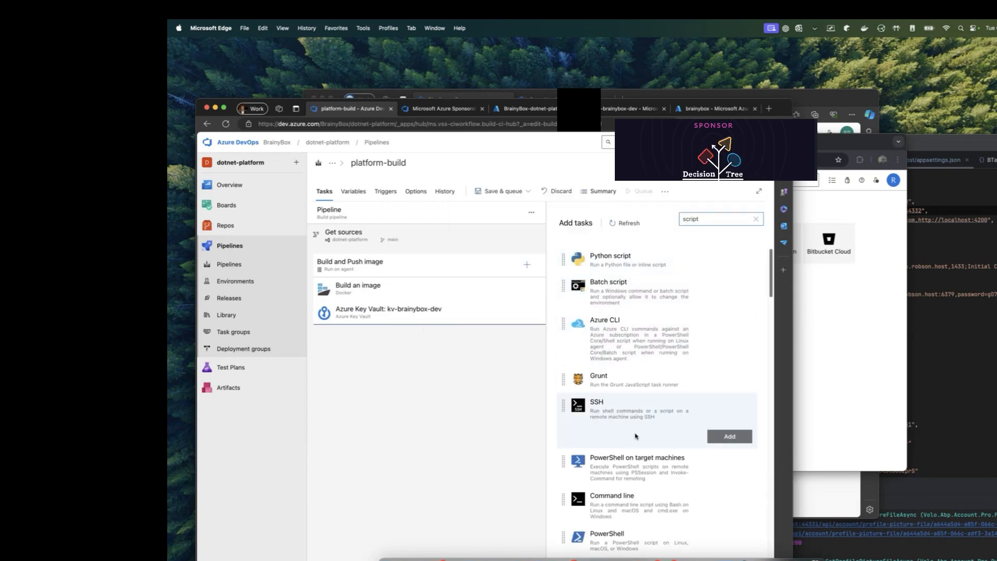
click(730, 322)
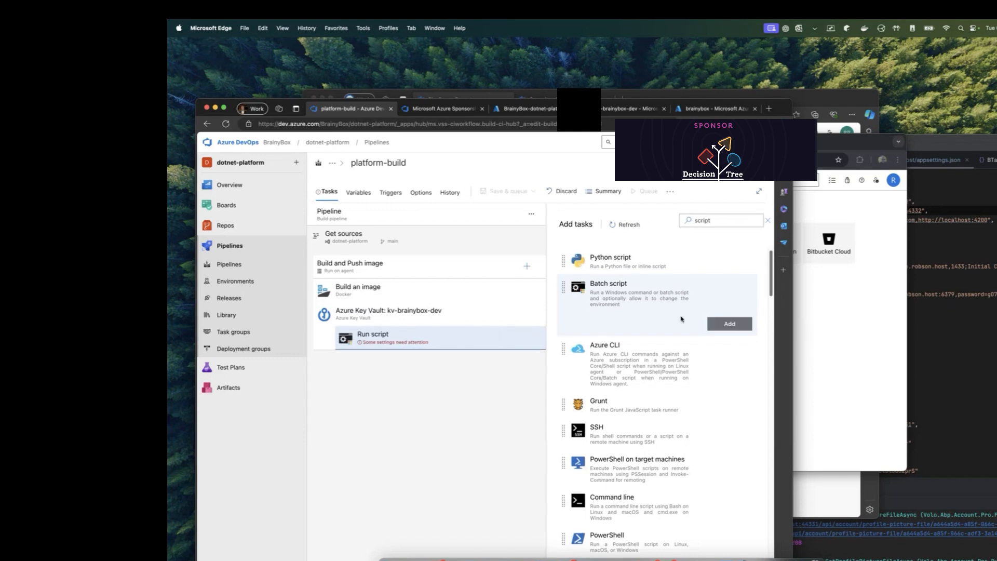
click(414, 336)
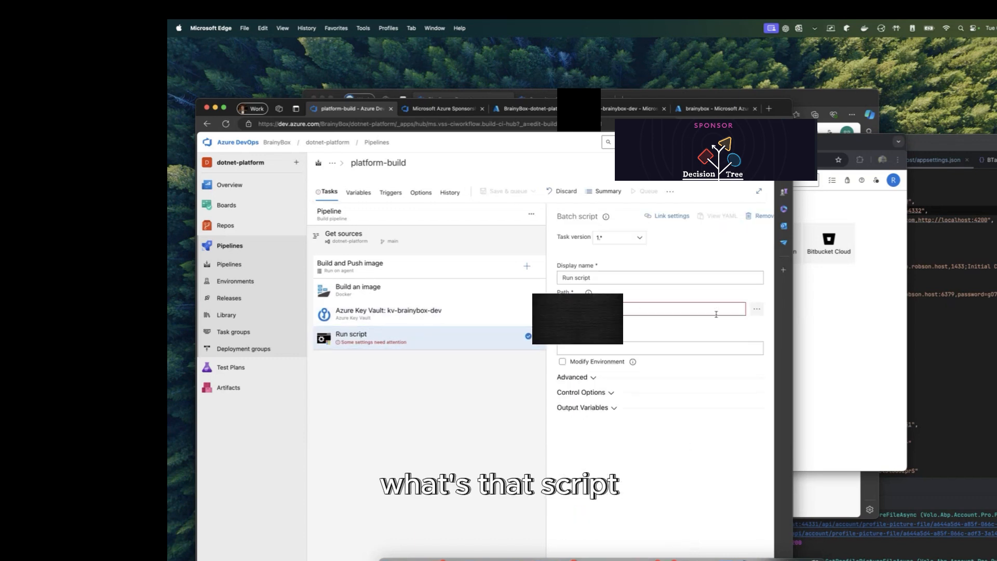
click(736, 274)
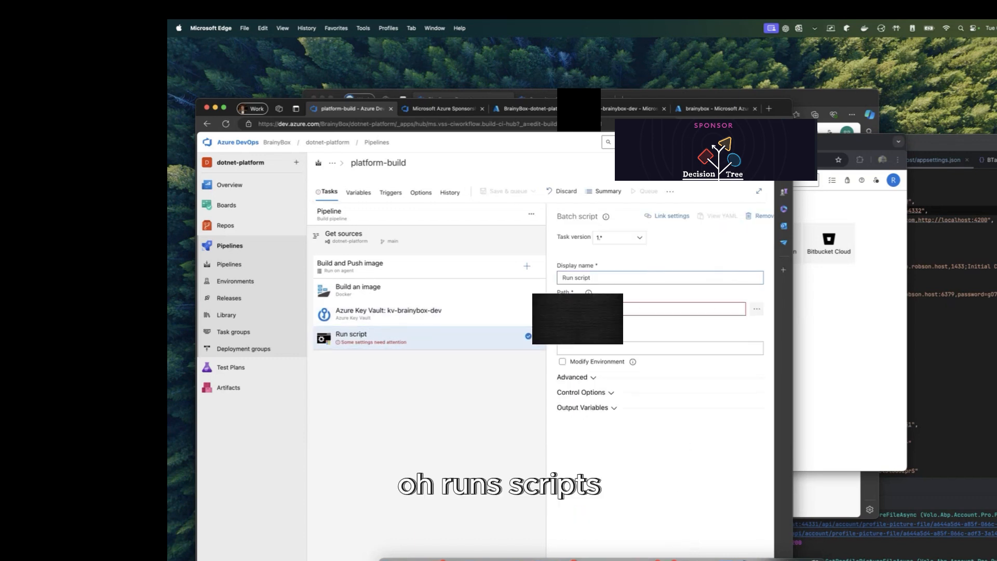
click(619, 237)
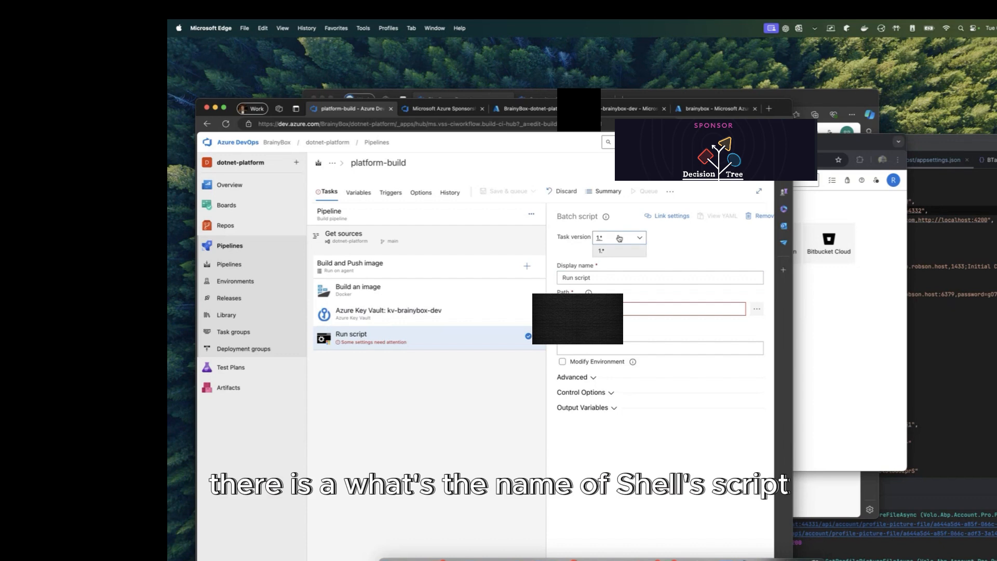
click(670, 243)
click(764, 216)
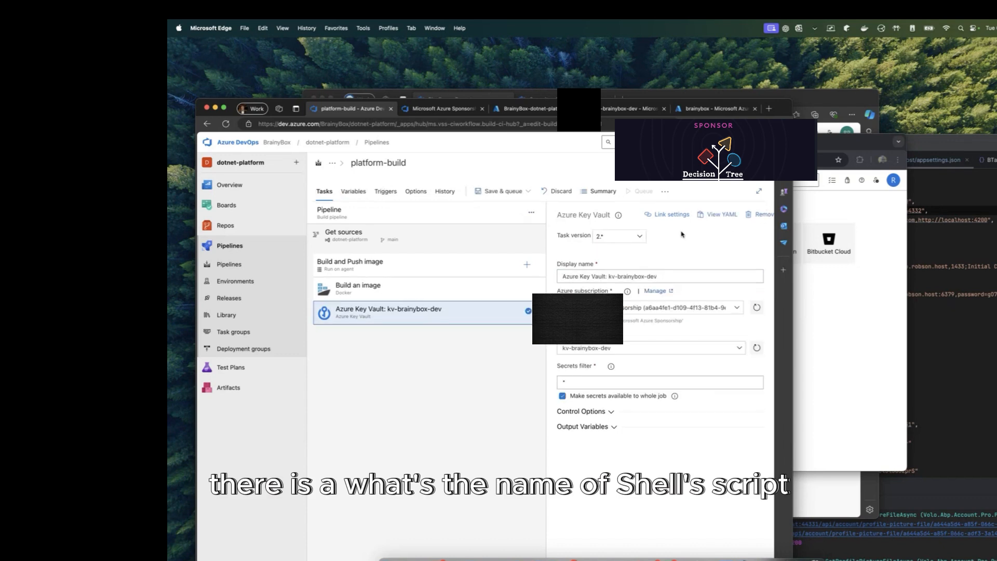
Step: Add a PowerShell Script task to the job and set its type to Inline
click(527, 265)
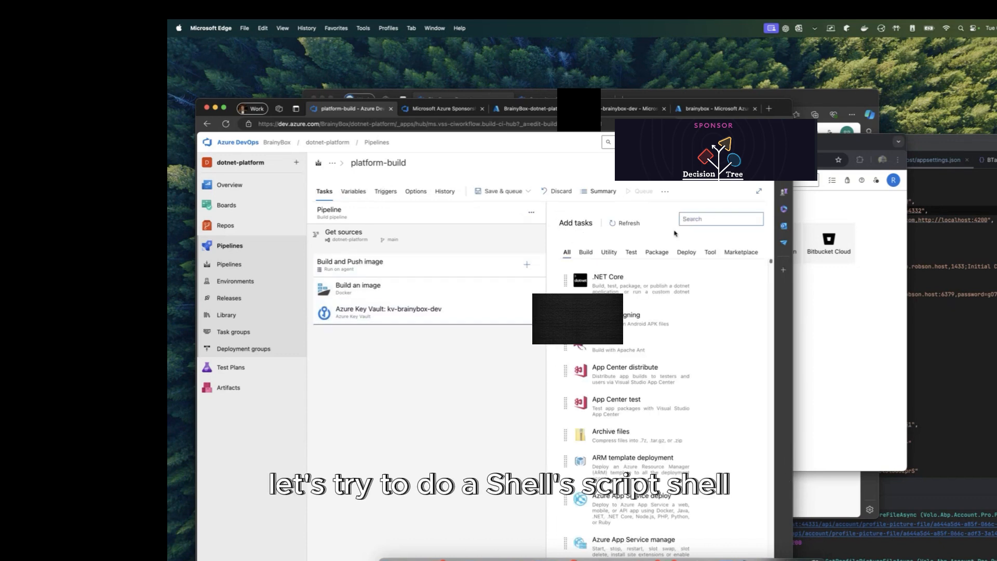
text(shell)
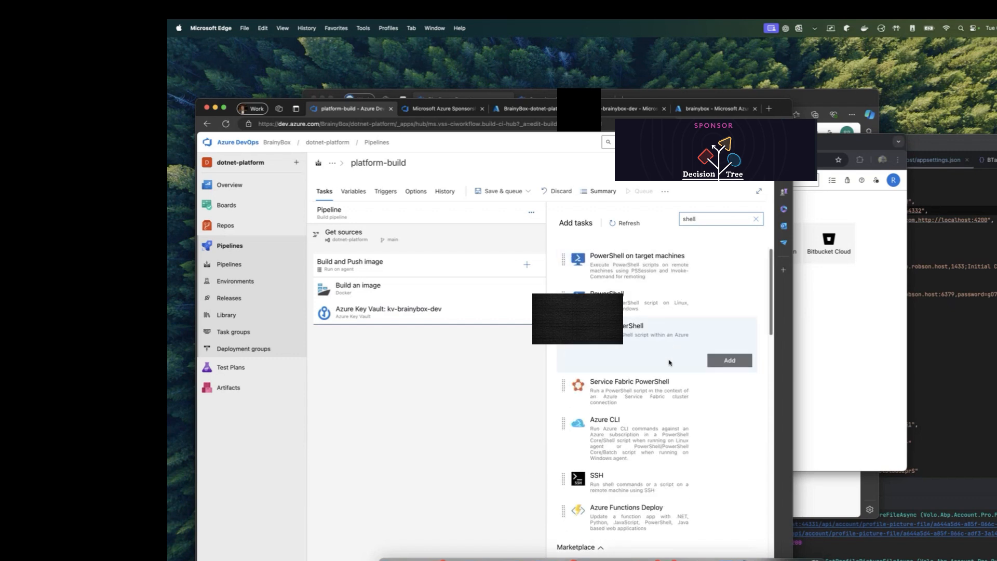
mouse_move(672, 303)
click(721, 327)
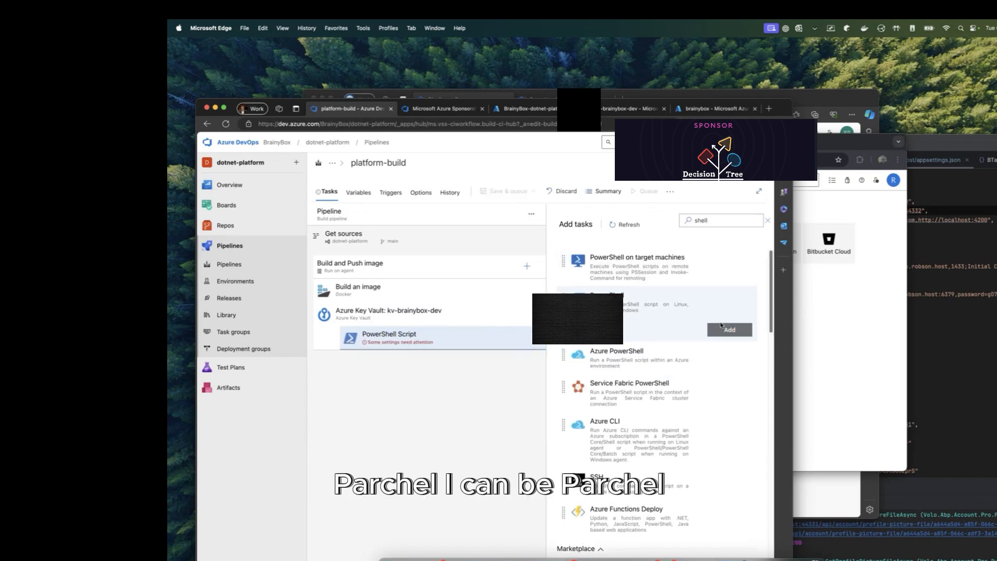
click(413, 344)
click(622, 313)
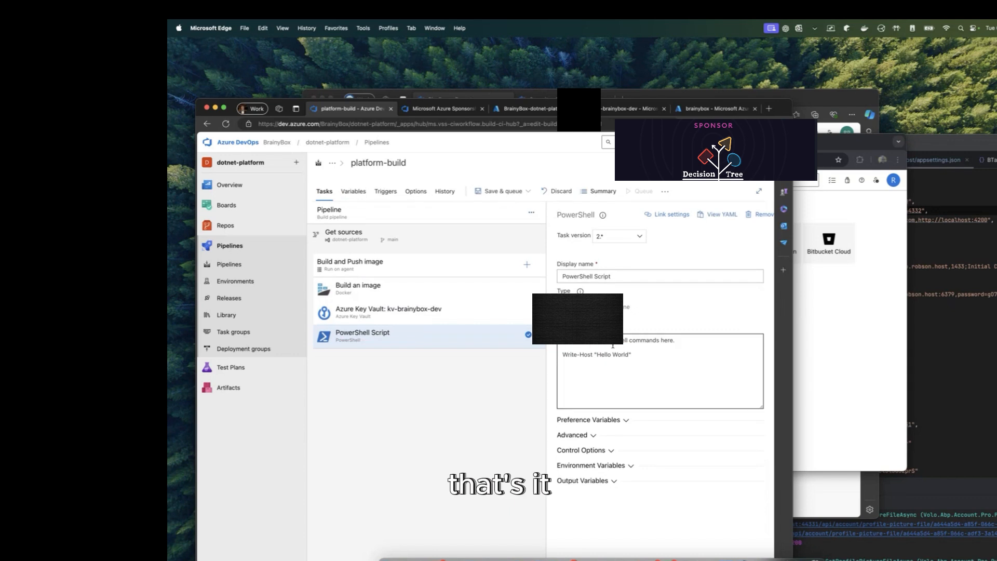
click(419, 309)
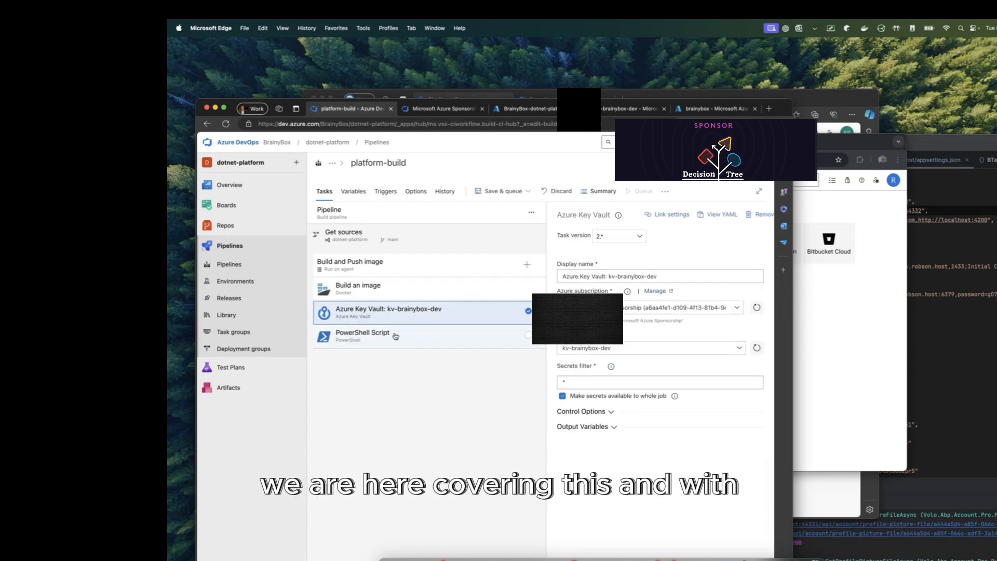
click(431, 288)
Step: Remove the Build an image task and replace Hello World in the Write-Host line with $()
right_click(463, 289)
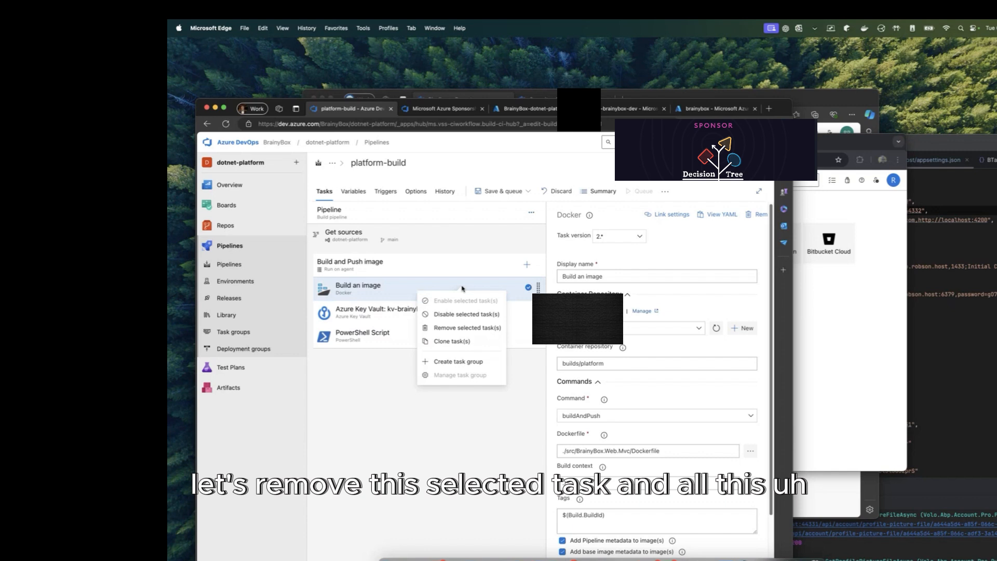
click(456, 328)
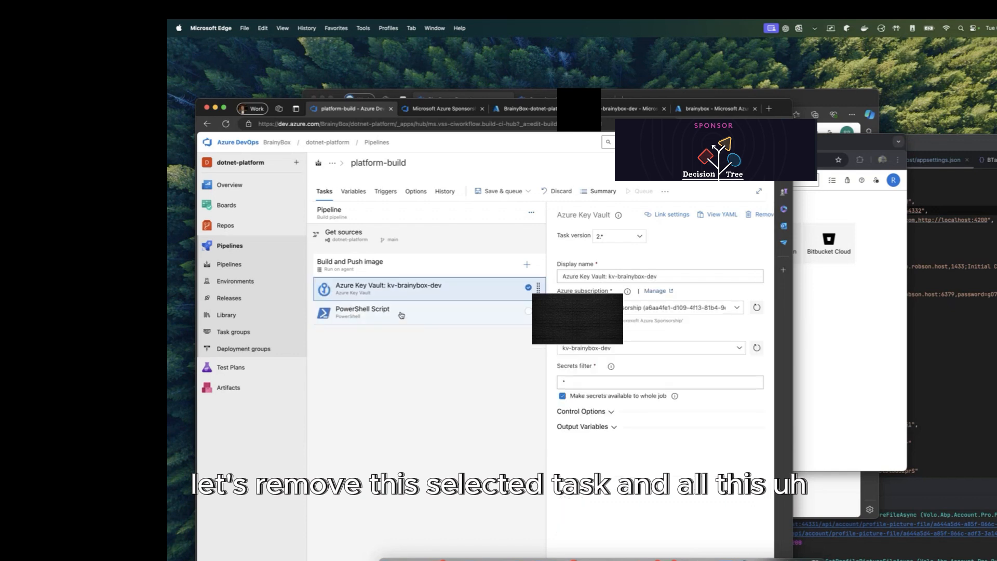
click(403, 317)
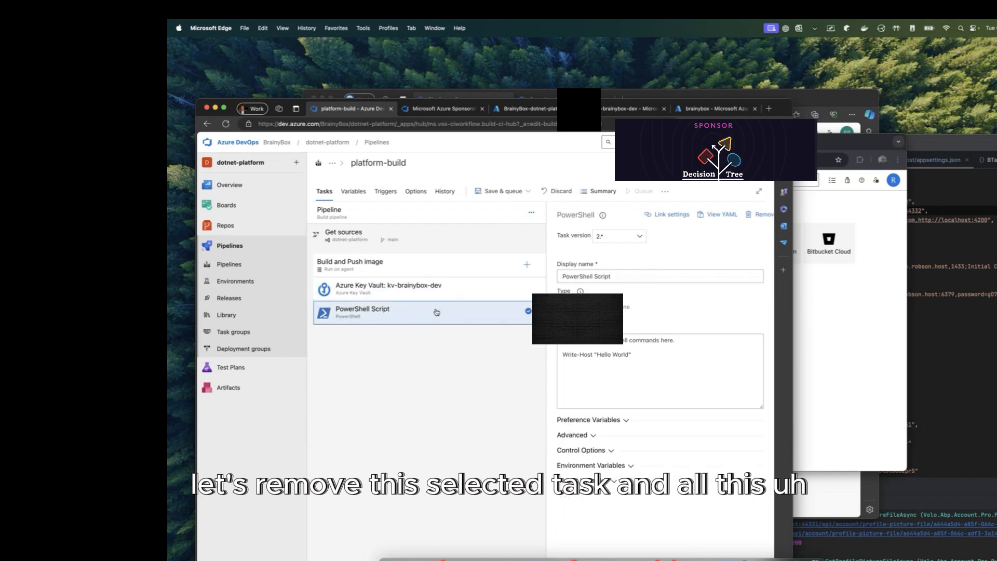
drag(630, 356, 601, 354)
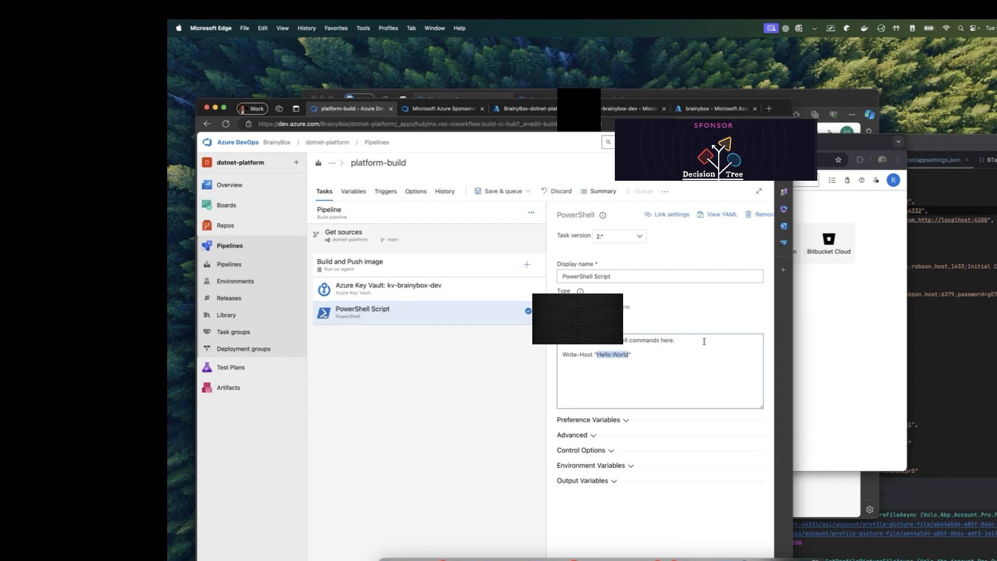
text($()
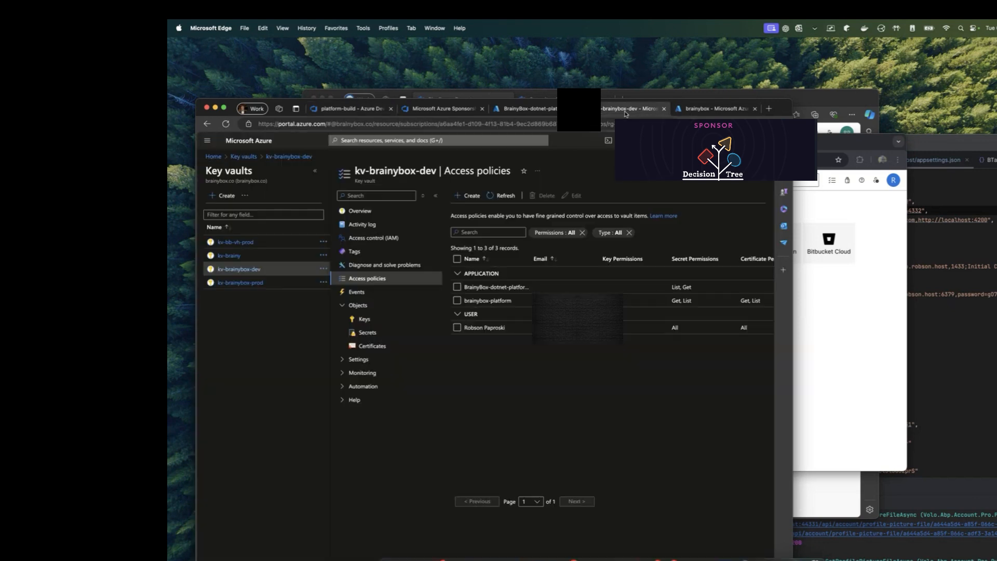
Step: Copy the App--SelfUrl secret name from kv-brainybox-dev's Secrets and return to platform-build
click(625, 110)
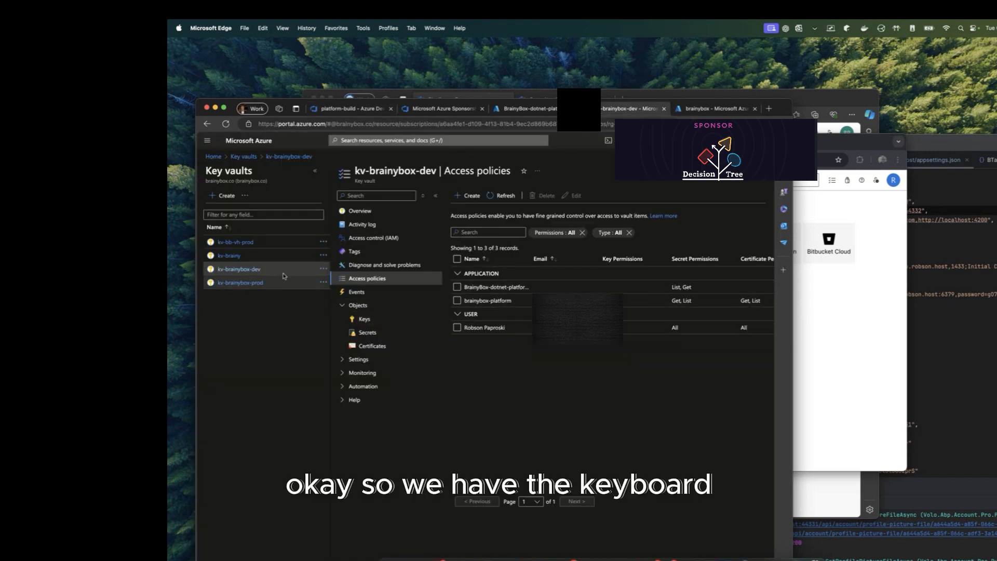
click(368, 332)
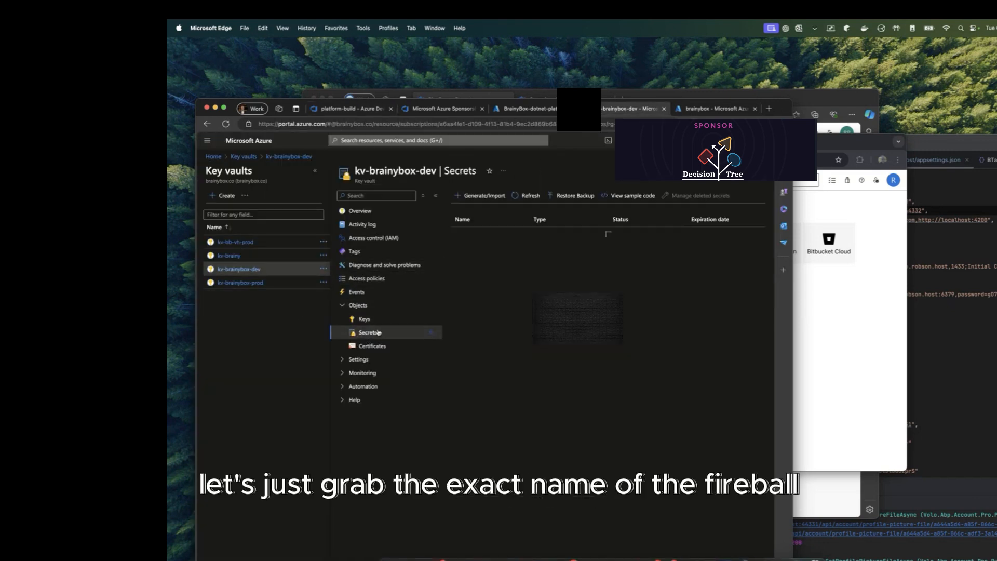
drag(489, 235, 448, 238)
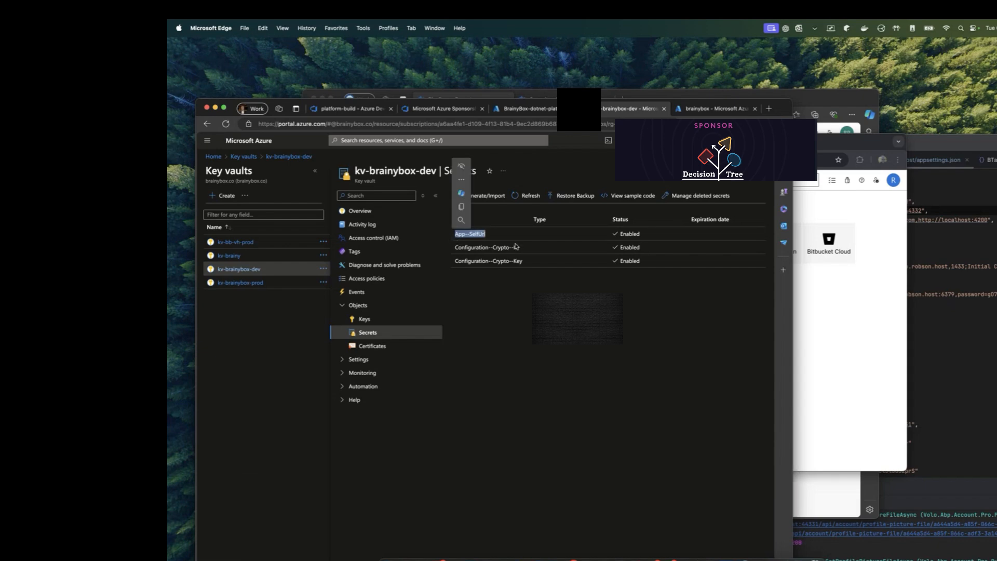
key(super+c)
click(546, 109)
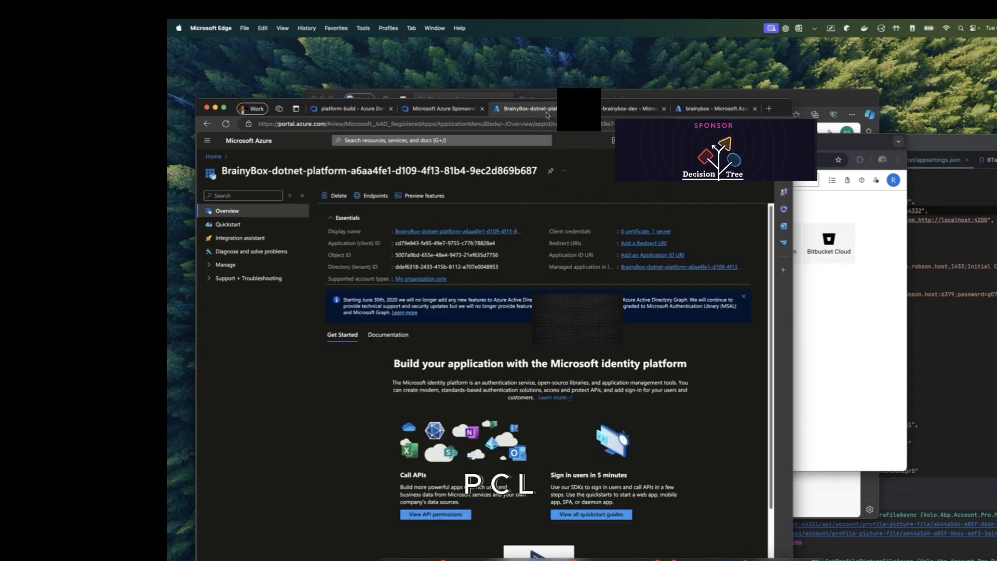
click(441, 109)
click(357, 110)
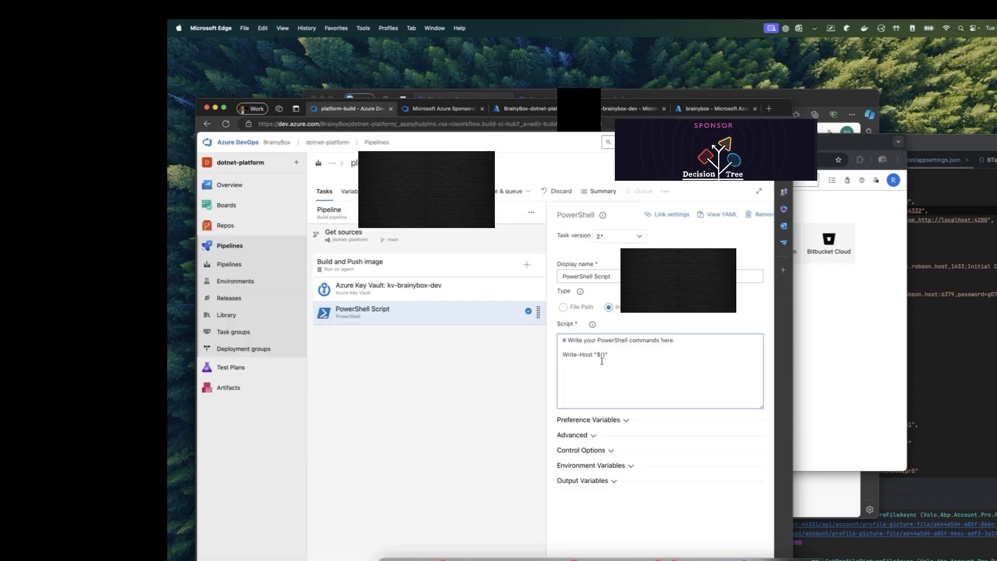
Step: Make the script write $(App--SelfUrl) and start Save & queue with the comment 'Test'
key(super+v)
click(634, 384)
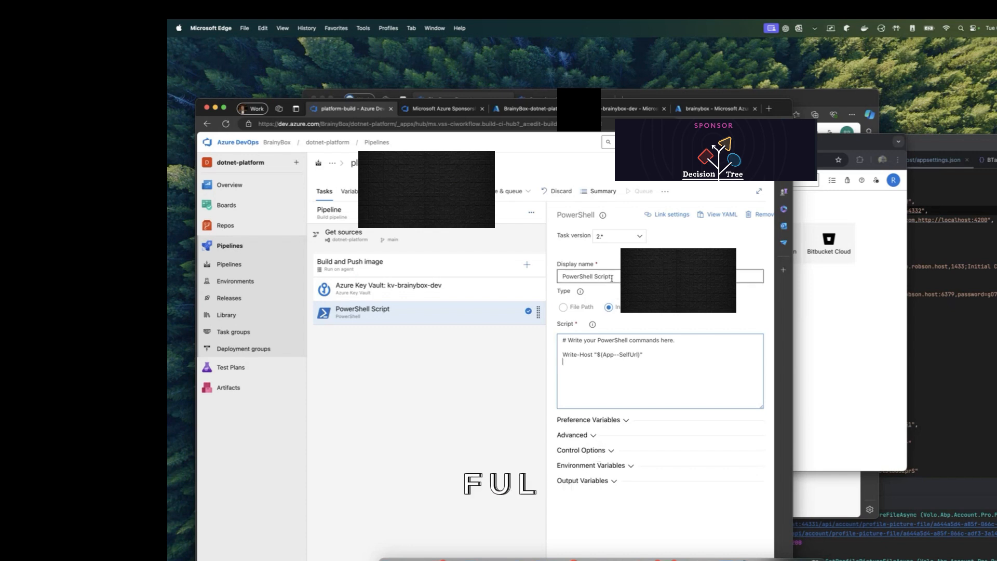
click(528, 193)
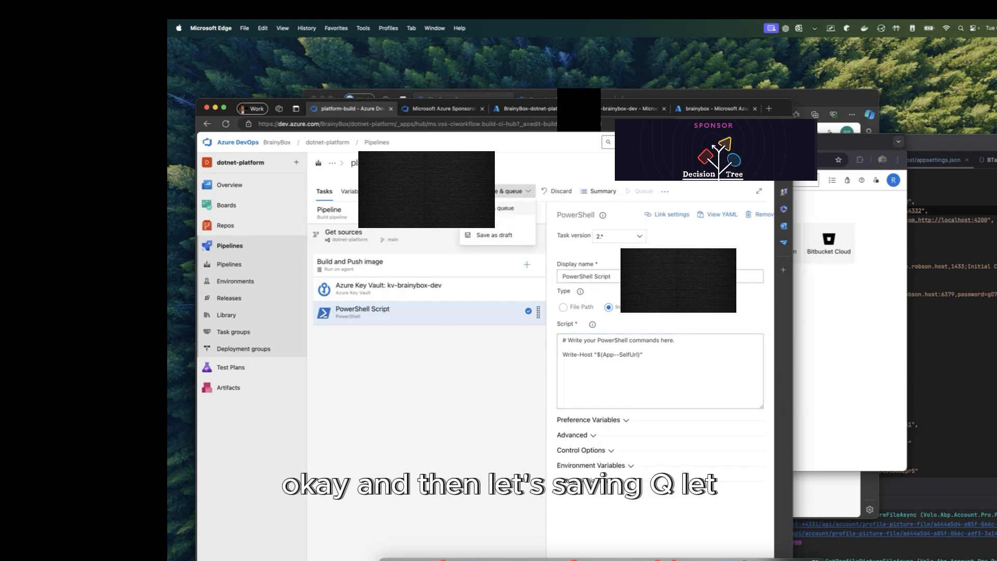
click(508, 208)
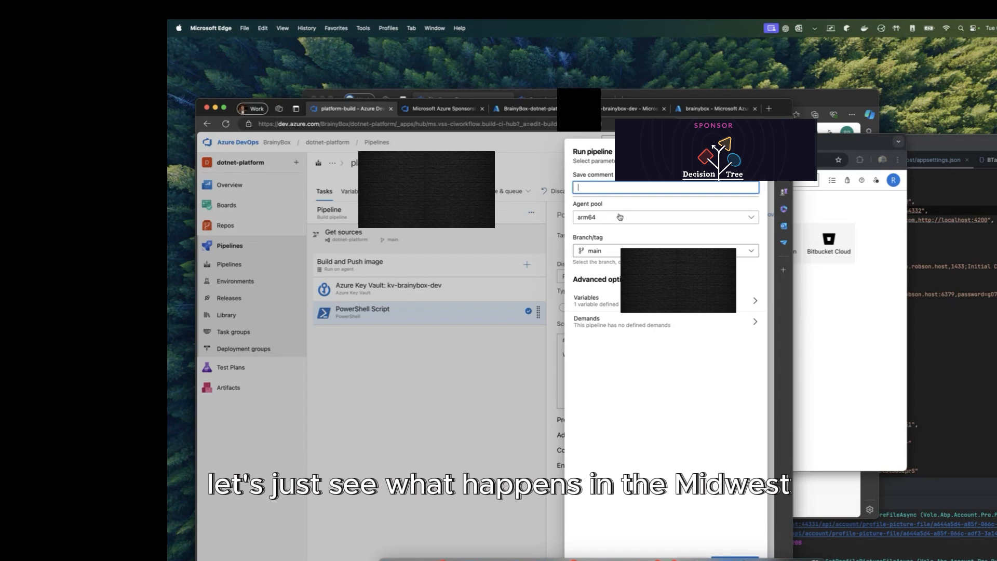
text(Test)
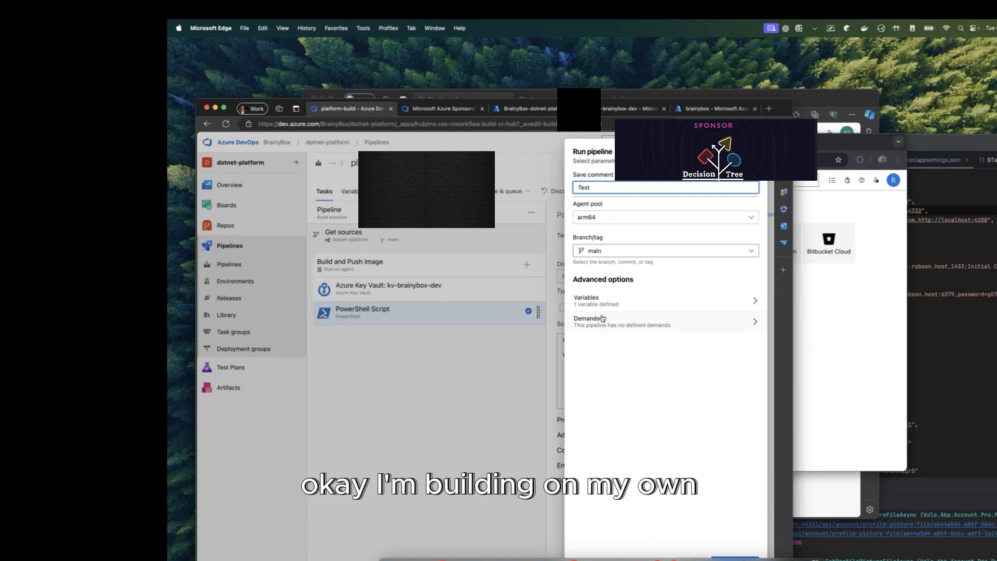
Step: Run on the Azure Pipelines pool with windows-latest from the olddevelop branch
click(633, 221)
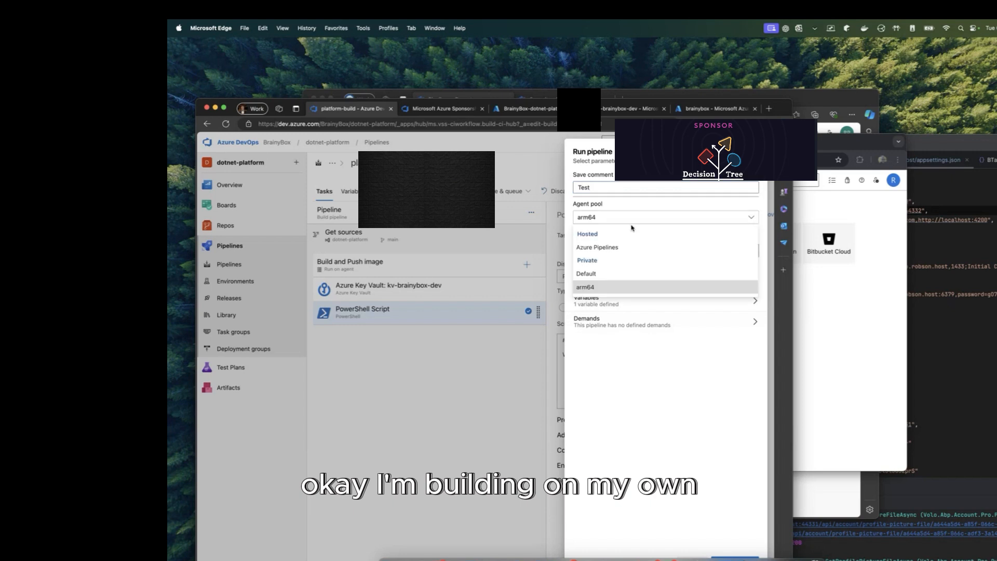
click(634, 222)
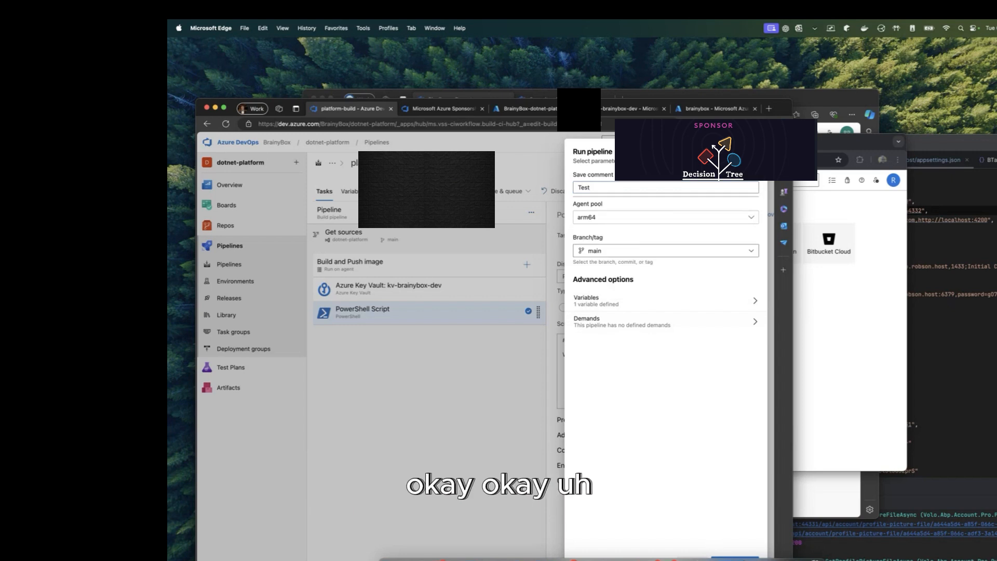
drag(778, 108, 780, 60)
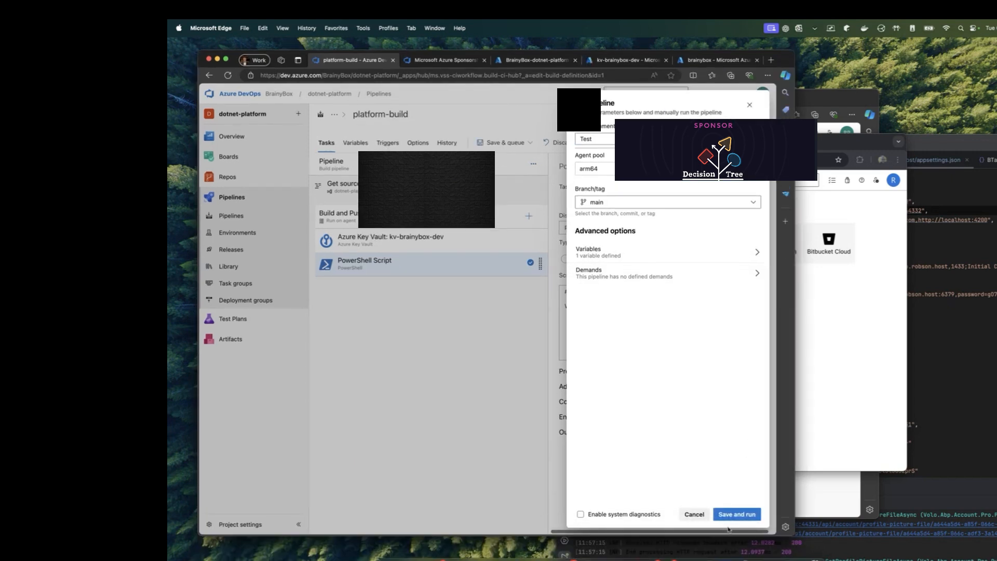
click(670, 169)
click(670, 197)
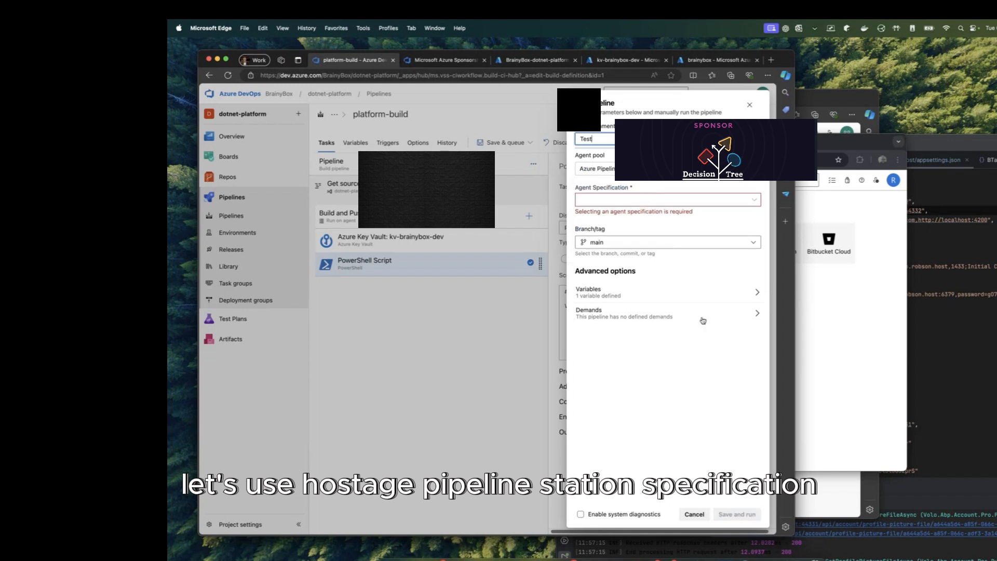
click(752, 198)
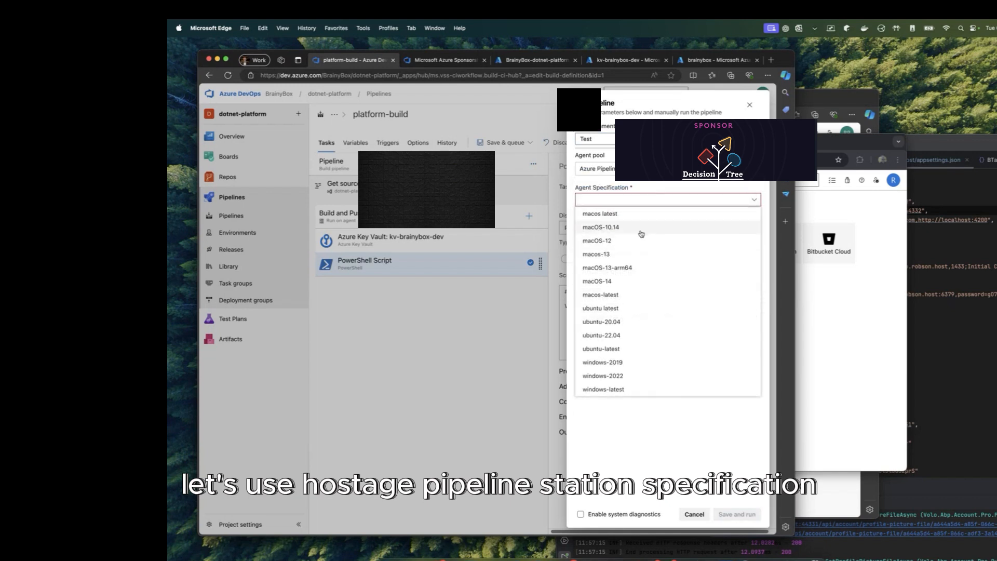
click(626, 390)
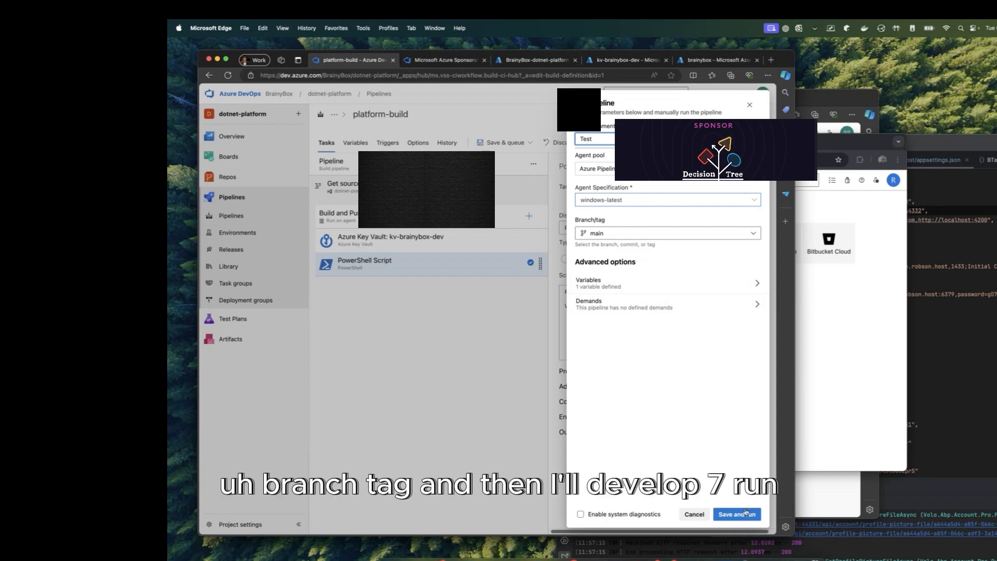
click(680, 234)
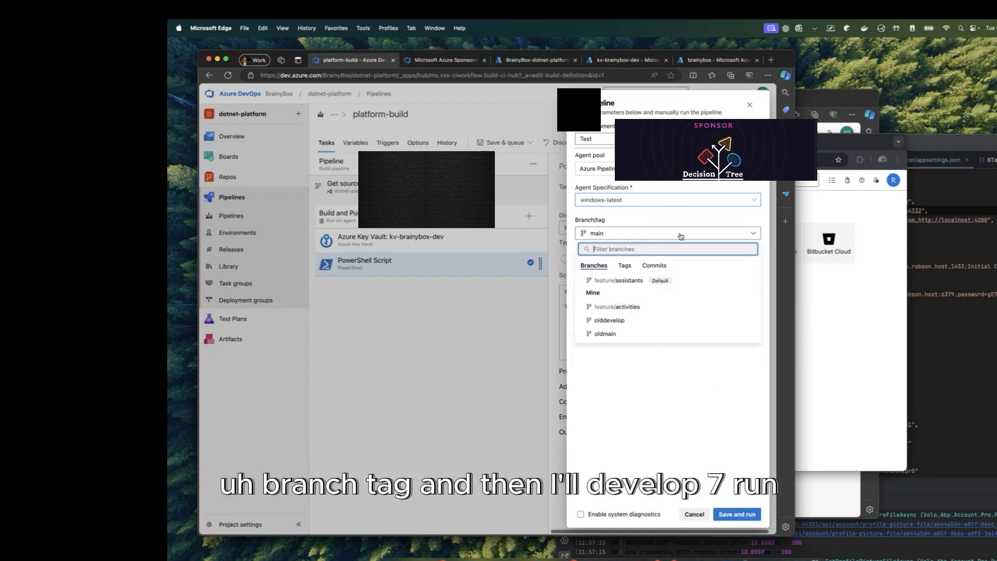
click(619, 322)
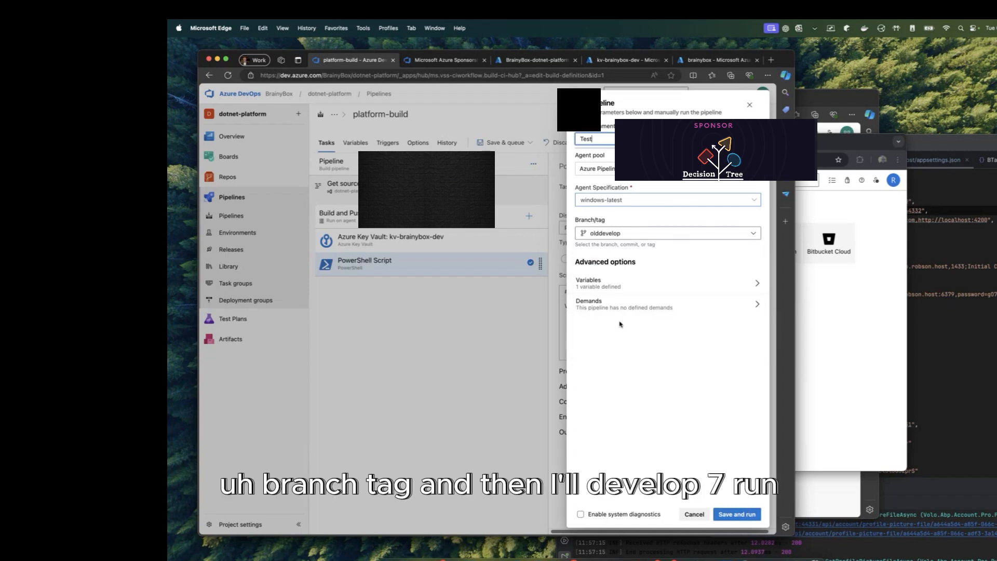
click(736, 514)
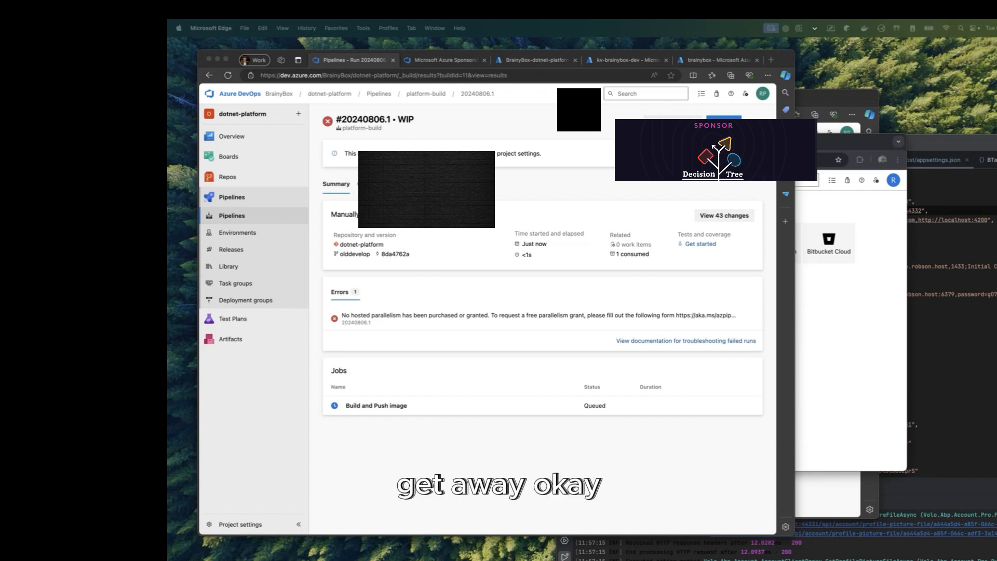
Step: Leave run 20240806.1's summary and go back to editing the platform-build pipeline
click(578, 270)
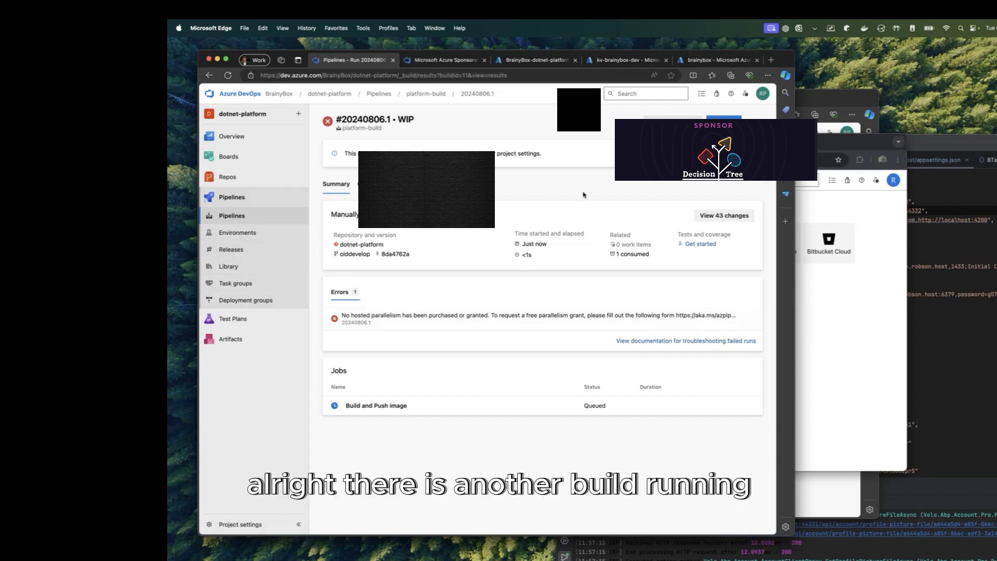
click(753, 123)
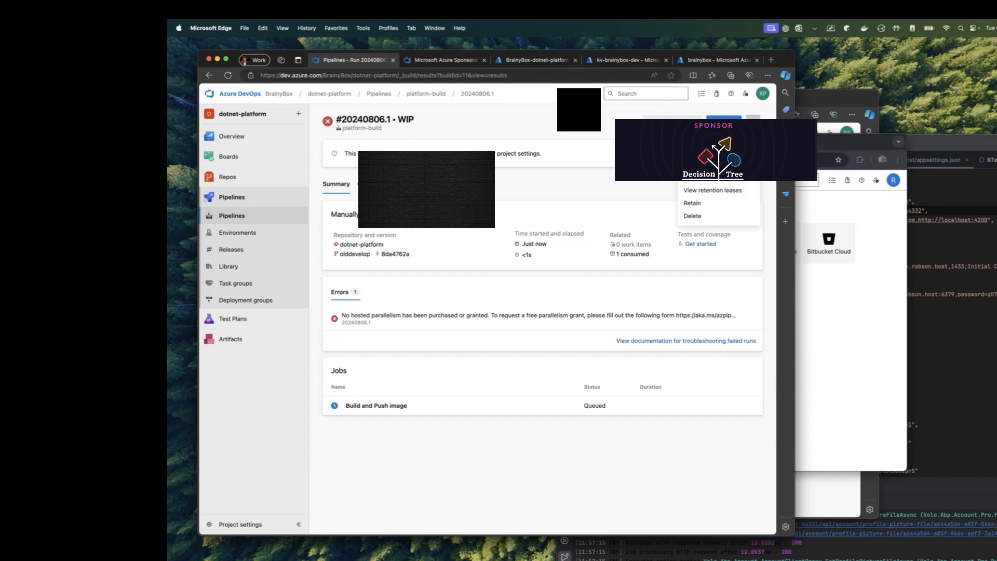
click(621, 193)
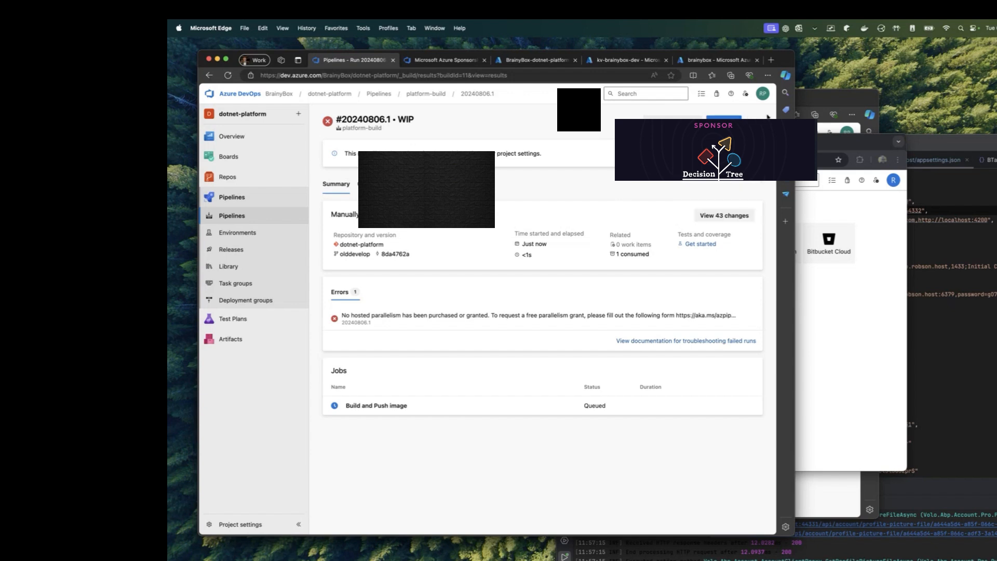
click(767, 117)
click(708, 184)
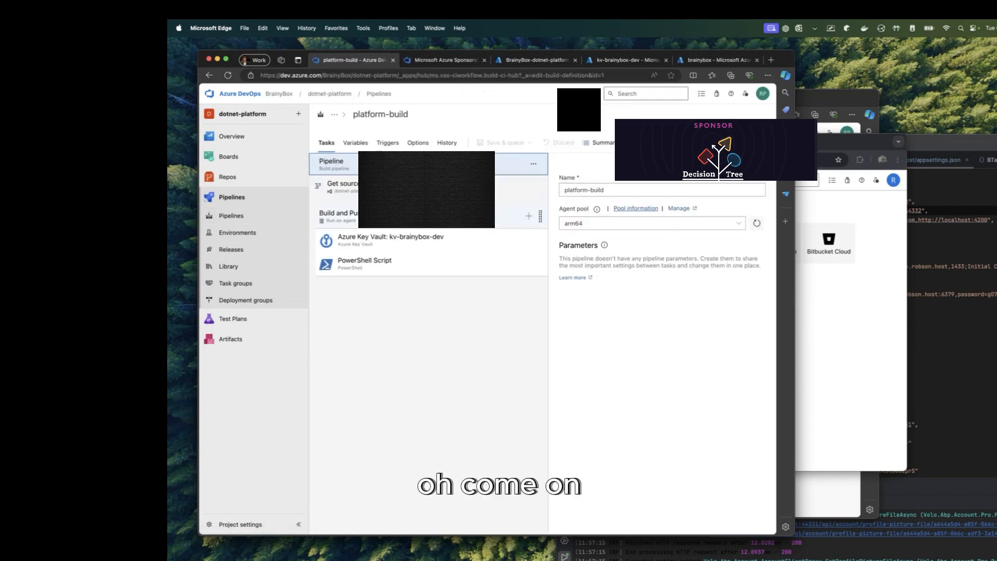
Step: Set the pipeline's agent pool to Azure Pipelines with the windows-latest image
click(639, 226)
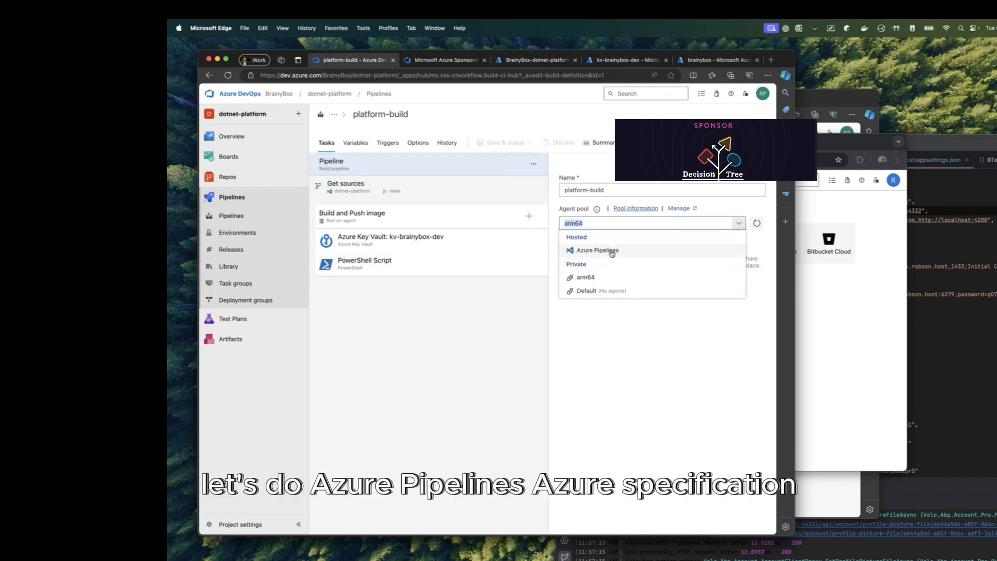
click(598, 250)
click(746, 255)
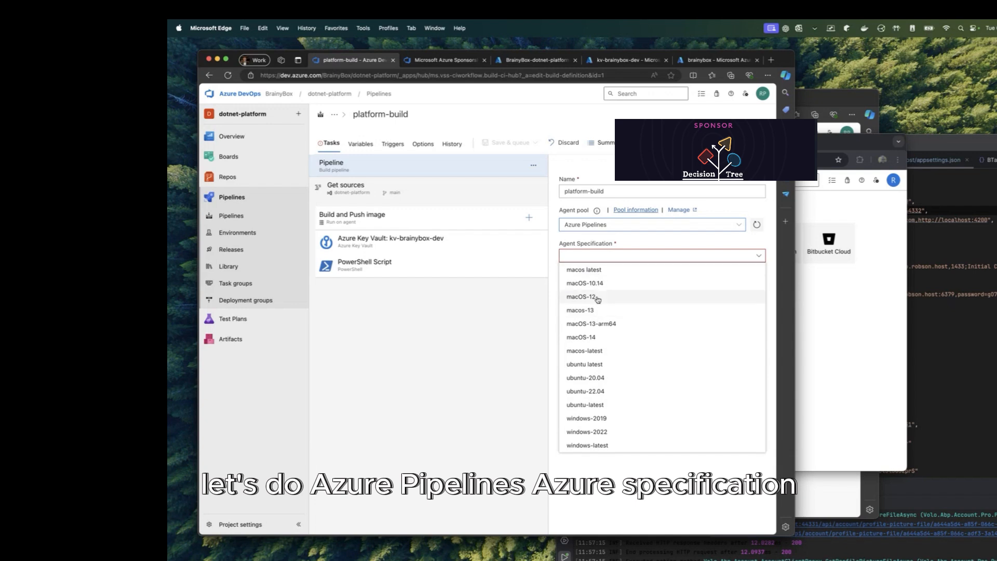
click(587, 445)
Step: Review the job's tasks, then save and queue run 20240806.2 on main
click(460, 218)
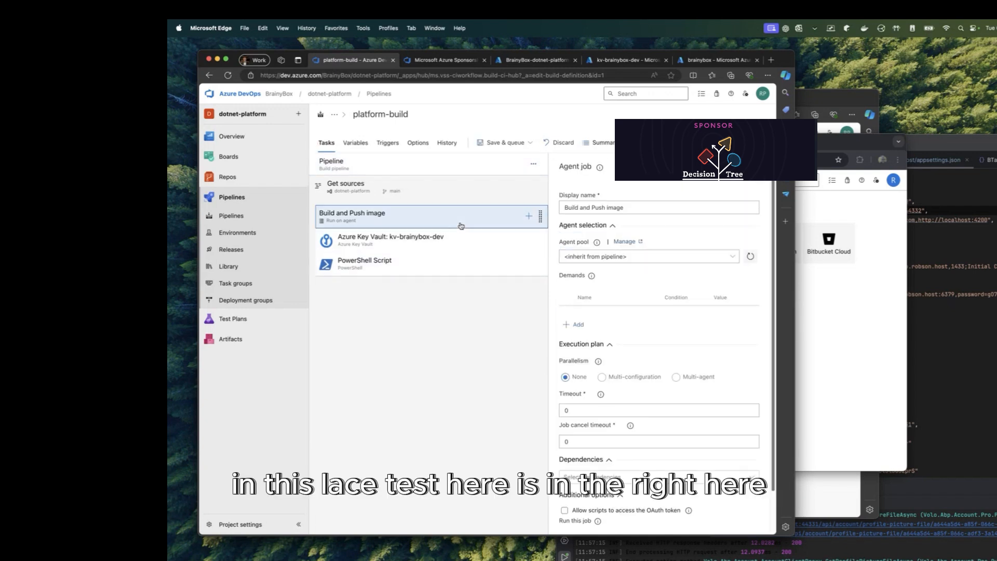
click(439, 238)
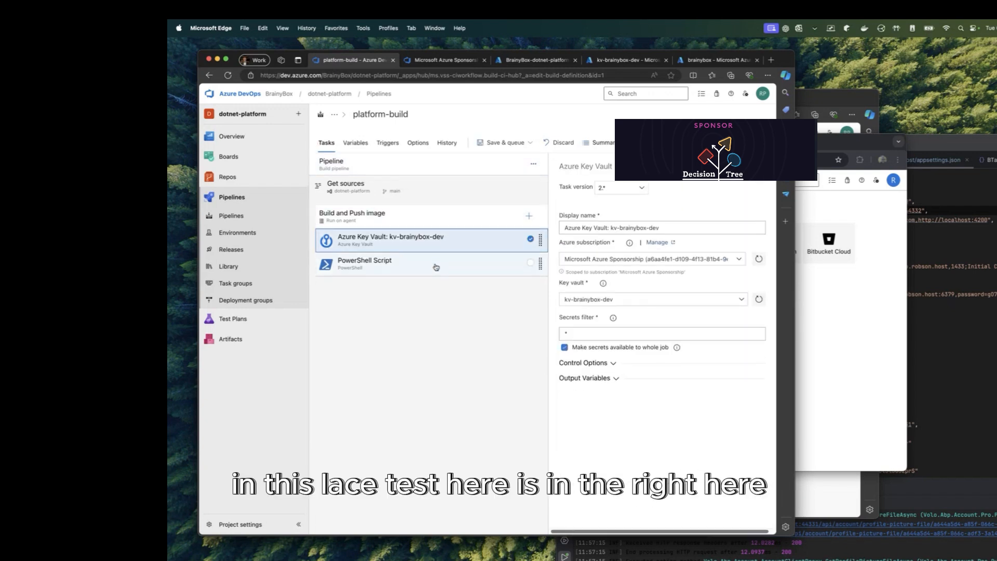
click(436, 263)
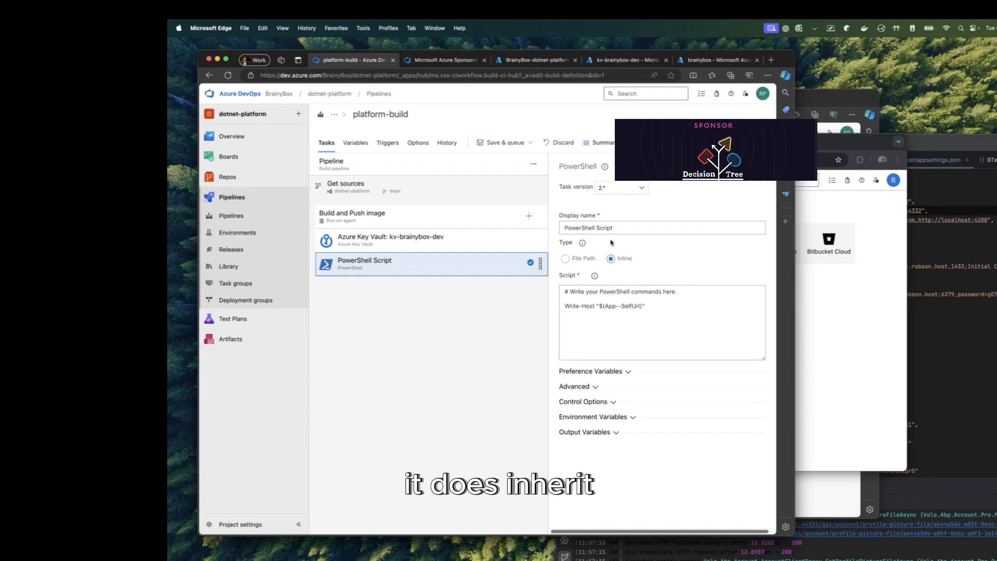
click(535, 145)
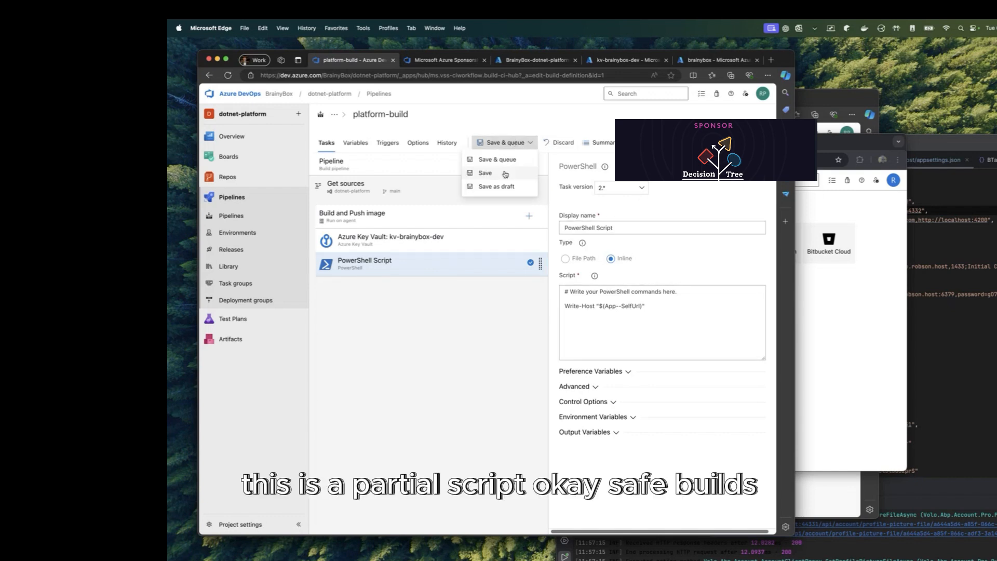
click(497, 157)
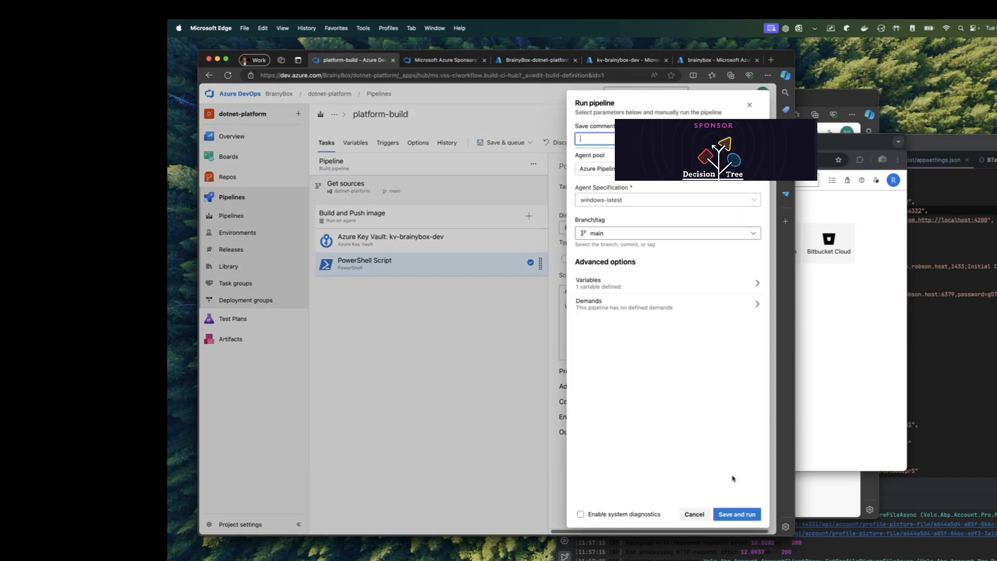
click(748, 513)
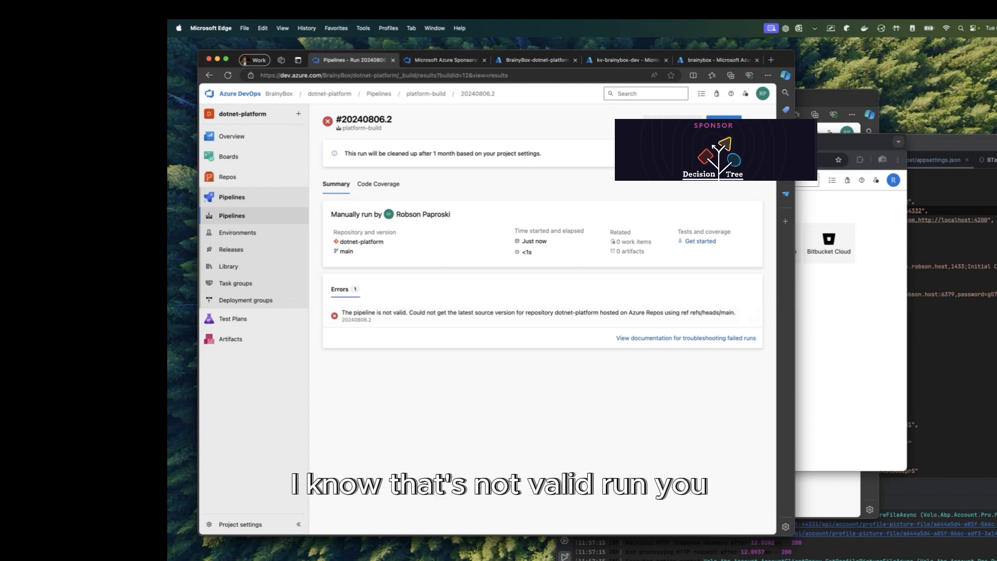
Step: Run the platform-build pipeline from the olddevelop branch as run 20240806.3
click(724, 122)
click(670, 207)
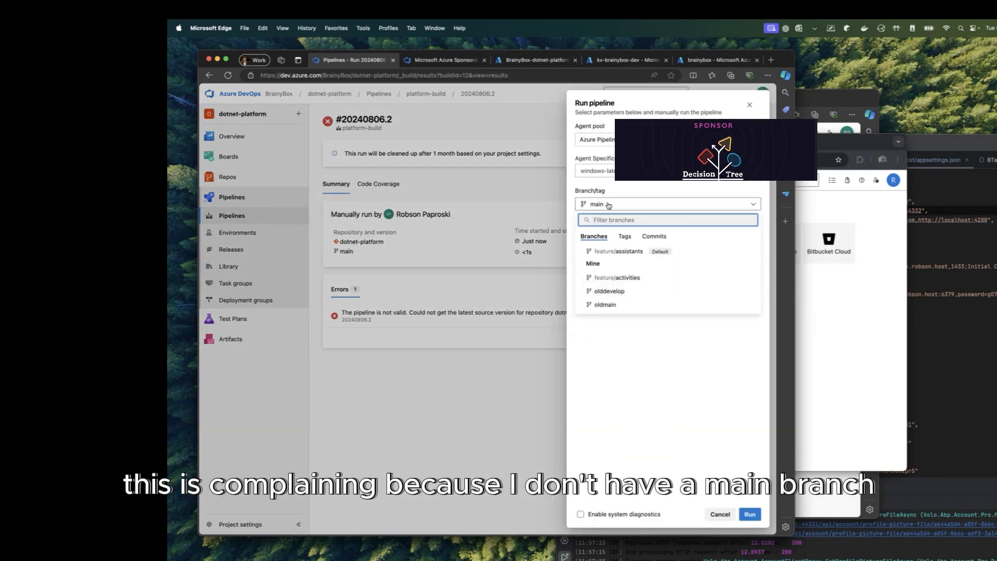
click(639, 290)
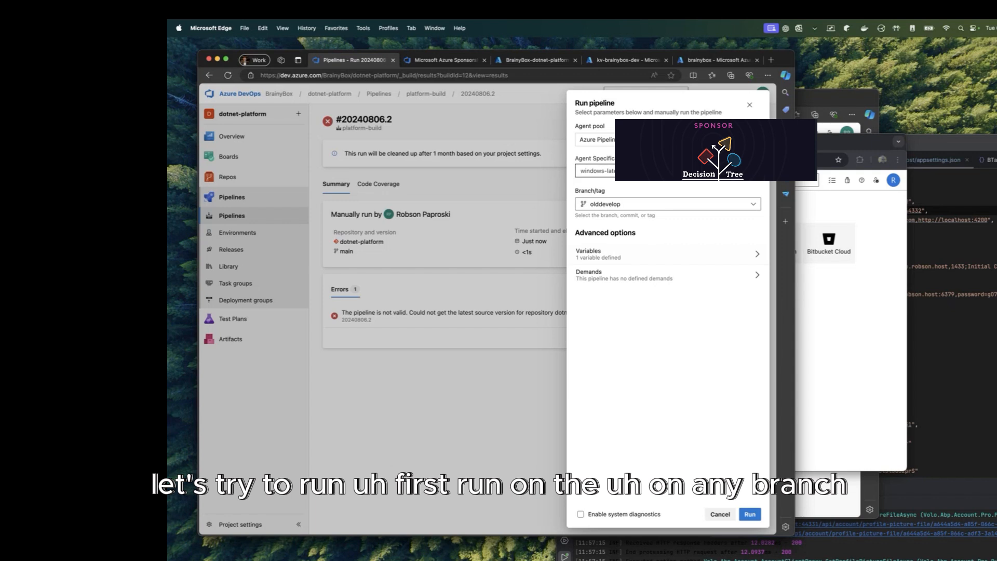
click(746, 515)
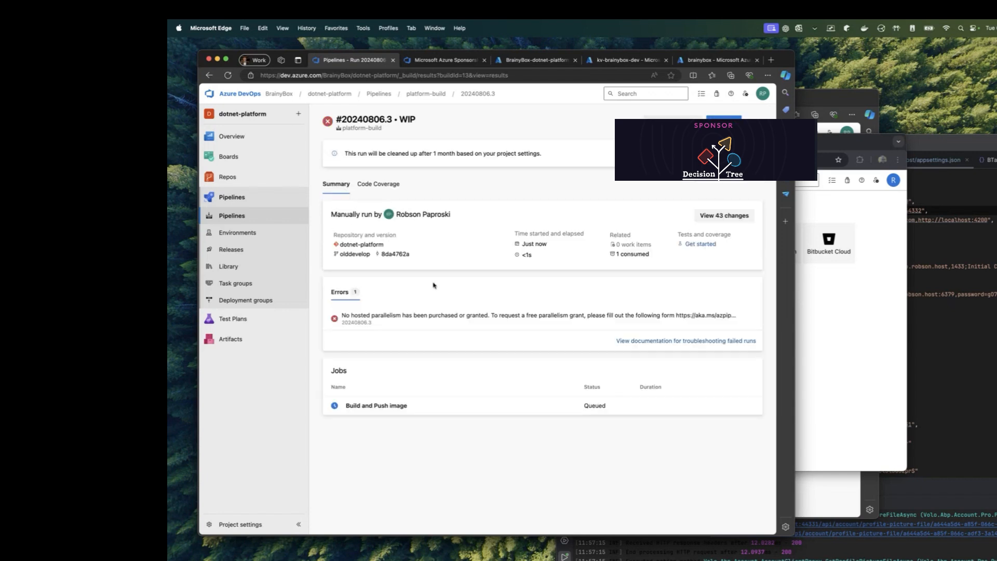
Step: Check the Build and Push image job log, then return to the pipelines list
click(430, 411)
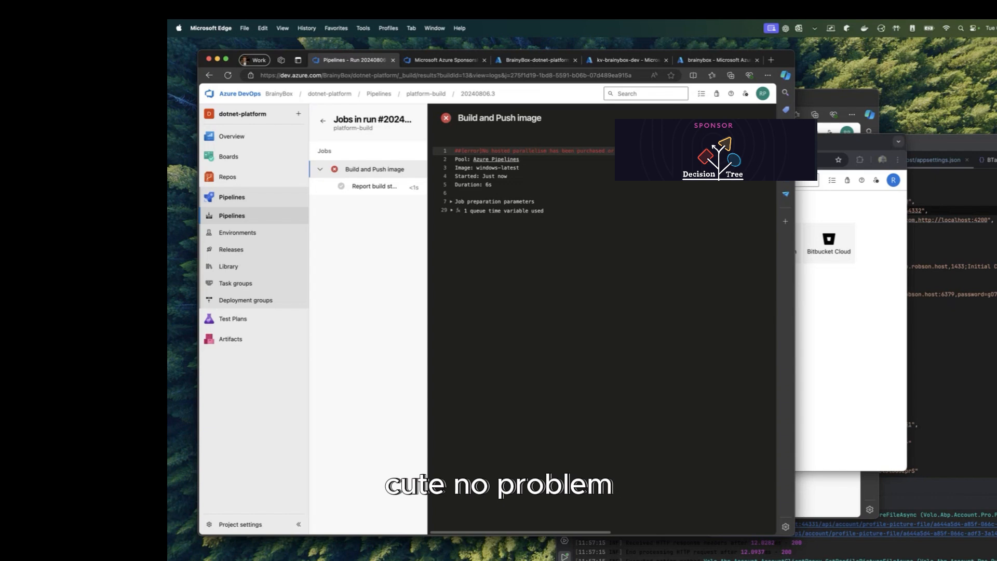
drag(612, 223, 432, 201)
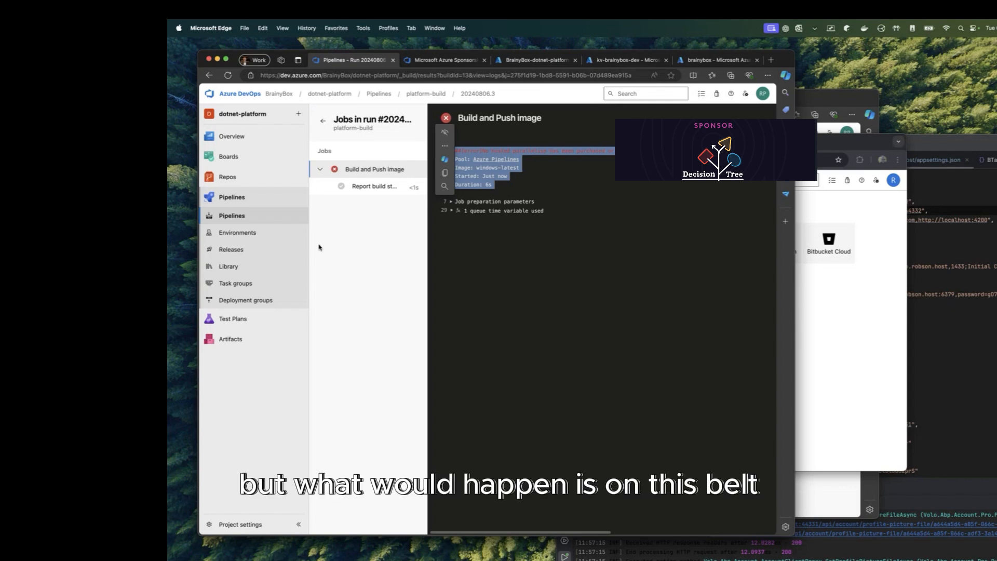
click(232, 216)
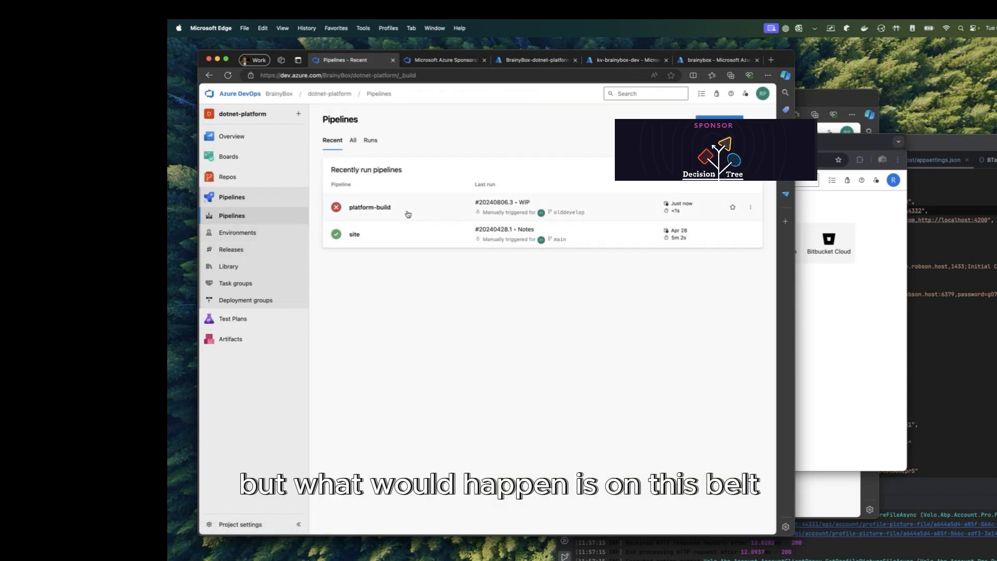
Step: Open the platform-build pipeline for editing and review the Azure Key Vault task's secrets filter
click(407, 213)
click(681, 117)
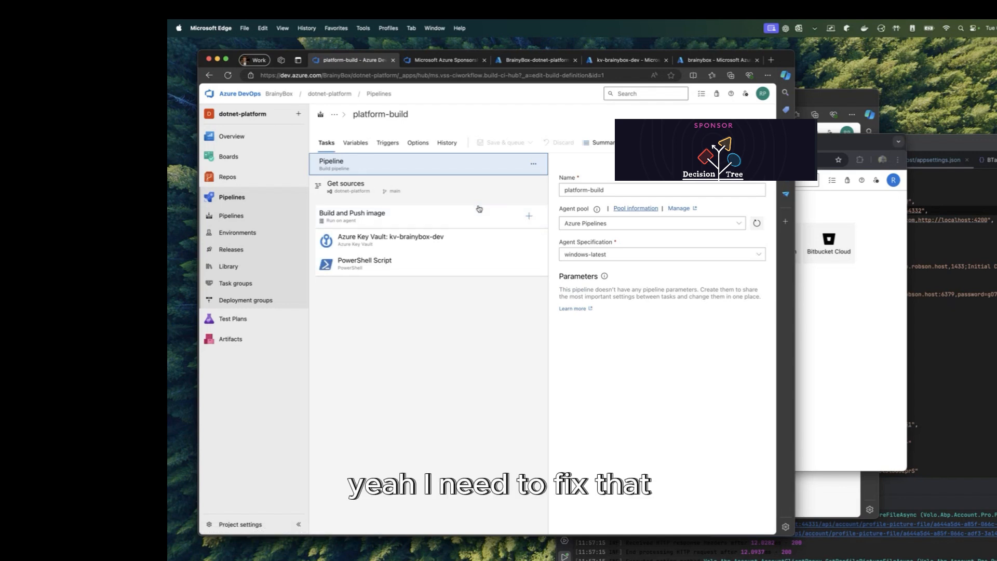
click(446, 240)
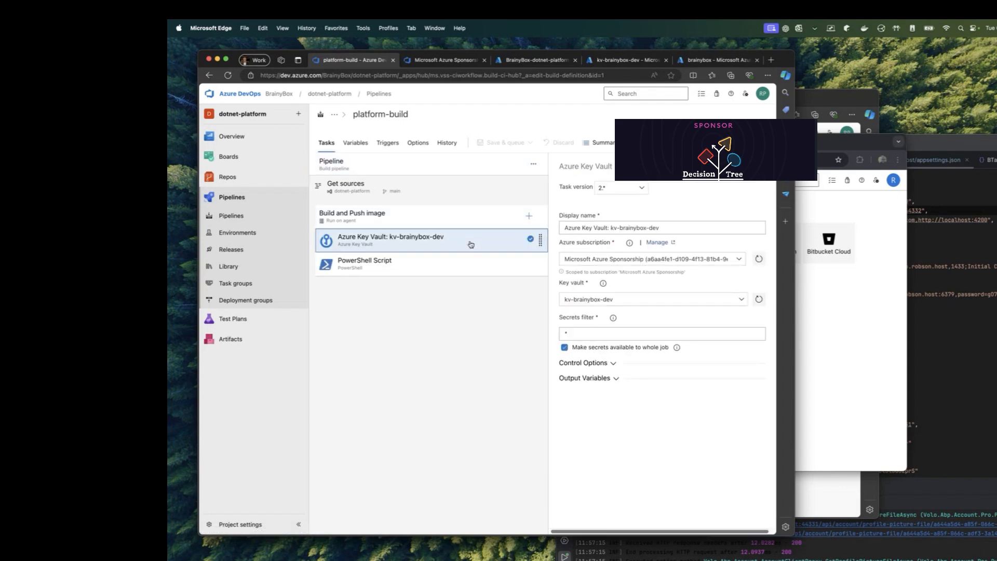
click(595, 321)
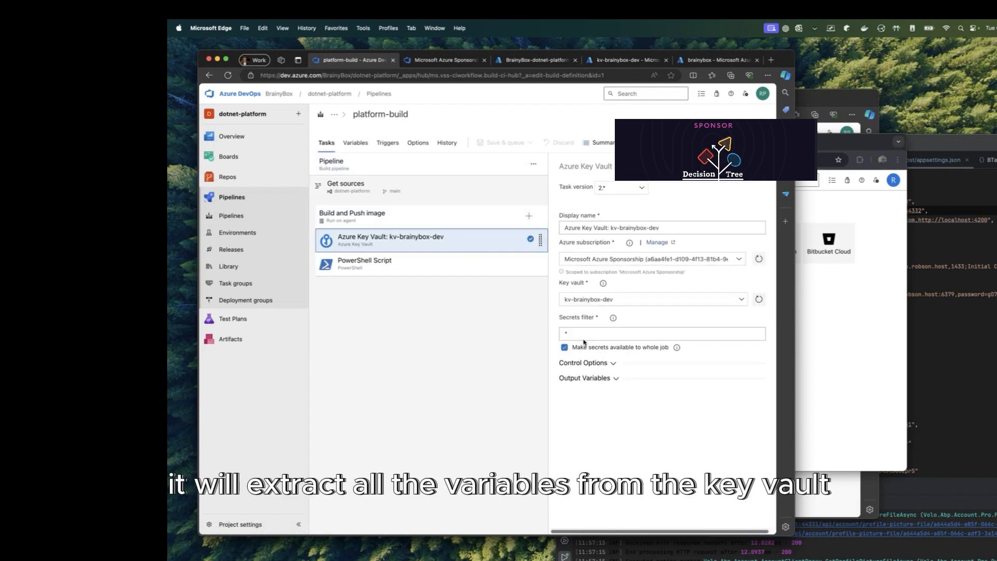
Step: Type '$()A' into the PowerShell Script task's second line, then undo it to restore the Write-Host line
click(446, 270)
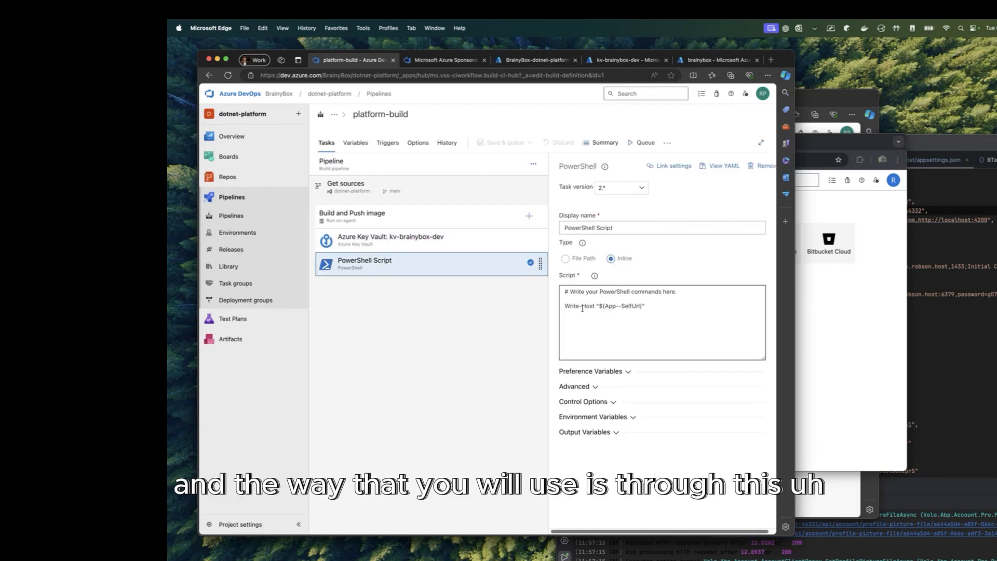
click(602, 299)
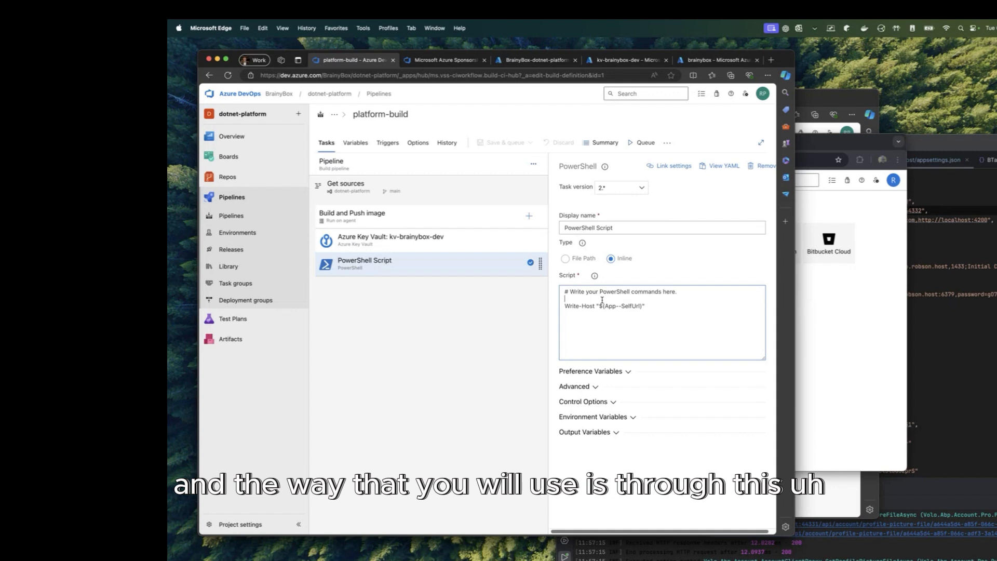
text($)
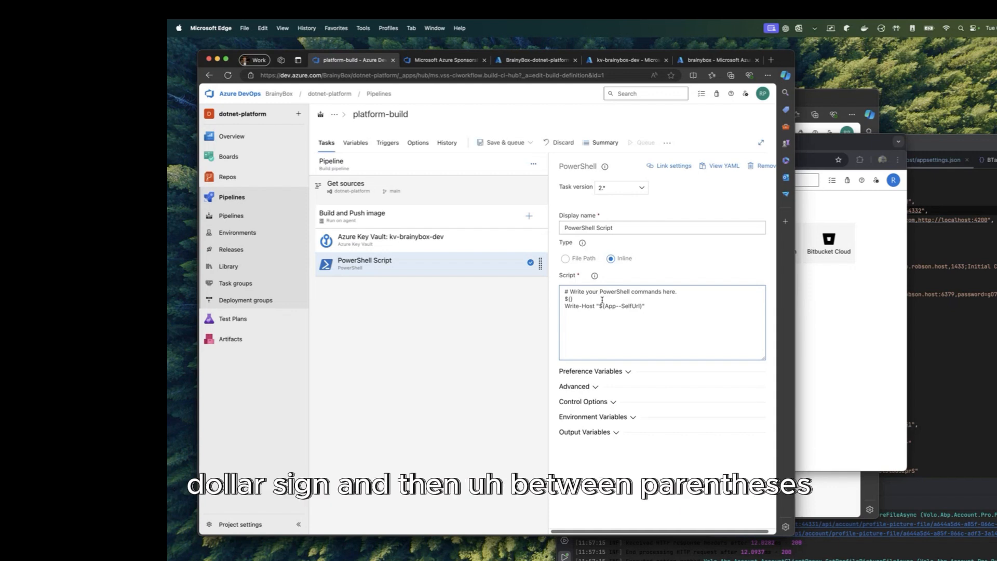
text(())
text(APP)
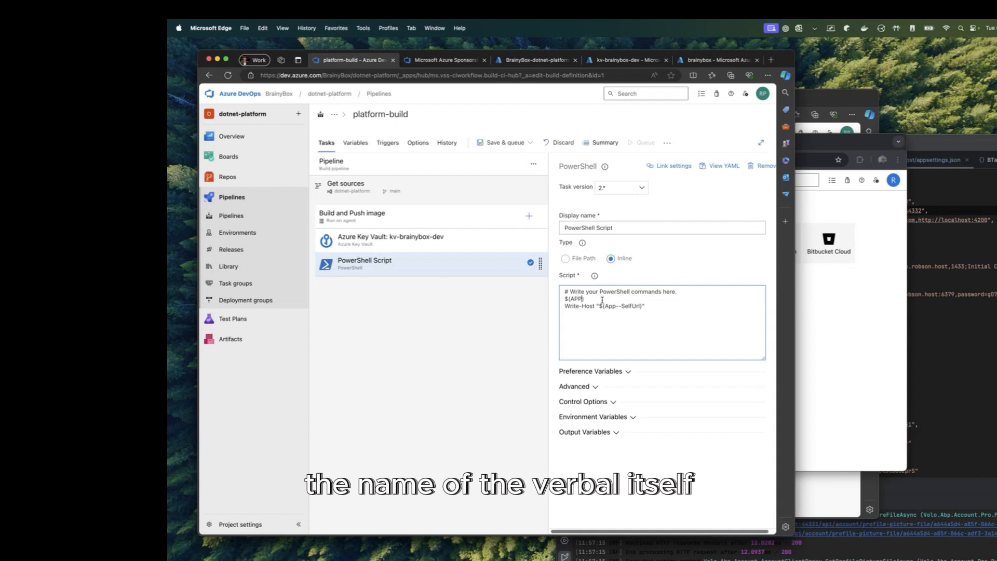
key(shift+Down)
key(shift+Down)
key(BackSpace)
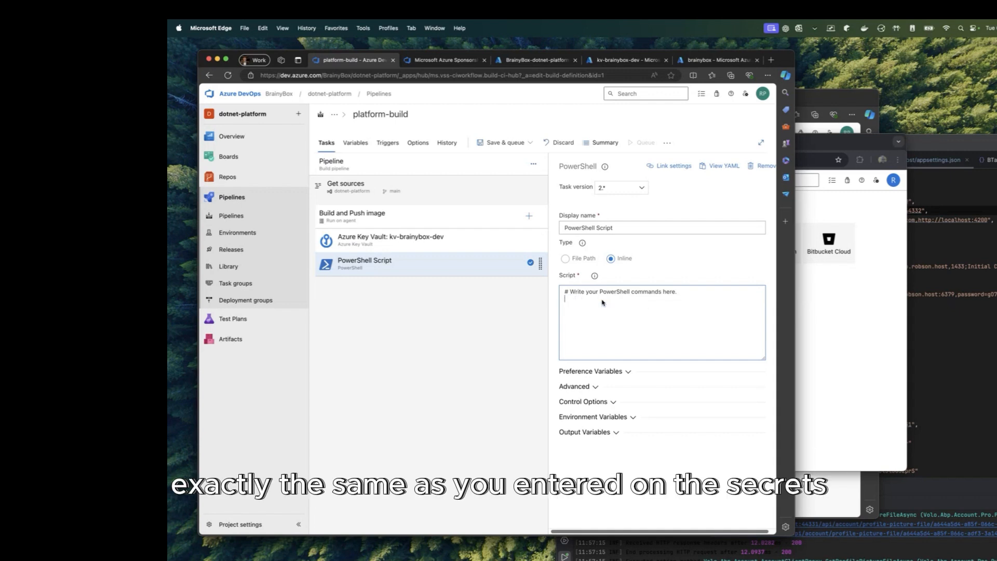
key(super+z)
key(super+z)
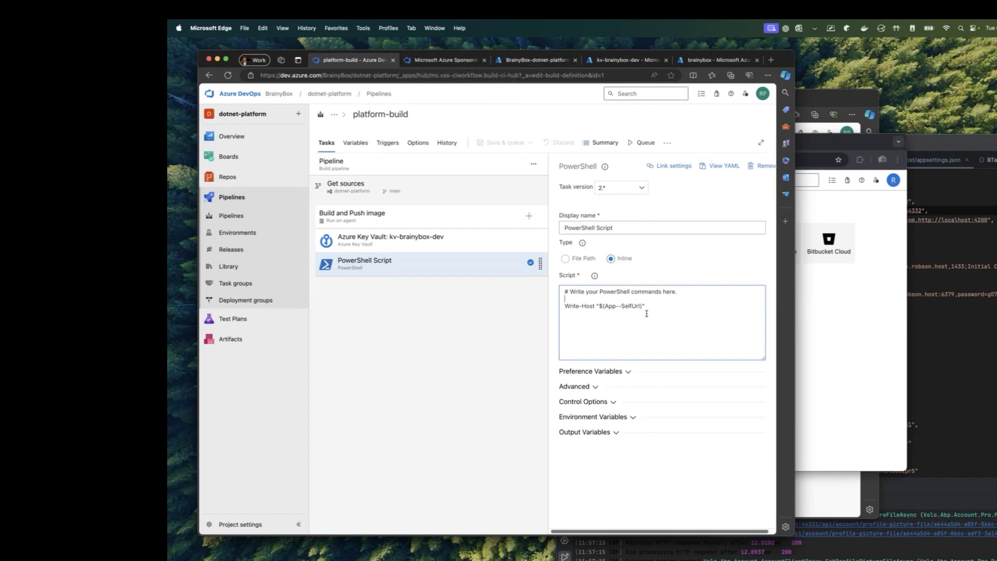
Step: Examine the $(App--SelfUrl) variable reference in the script's Write-Host line
drag(644, 307, 566, 302)
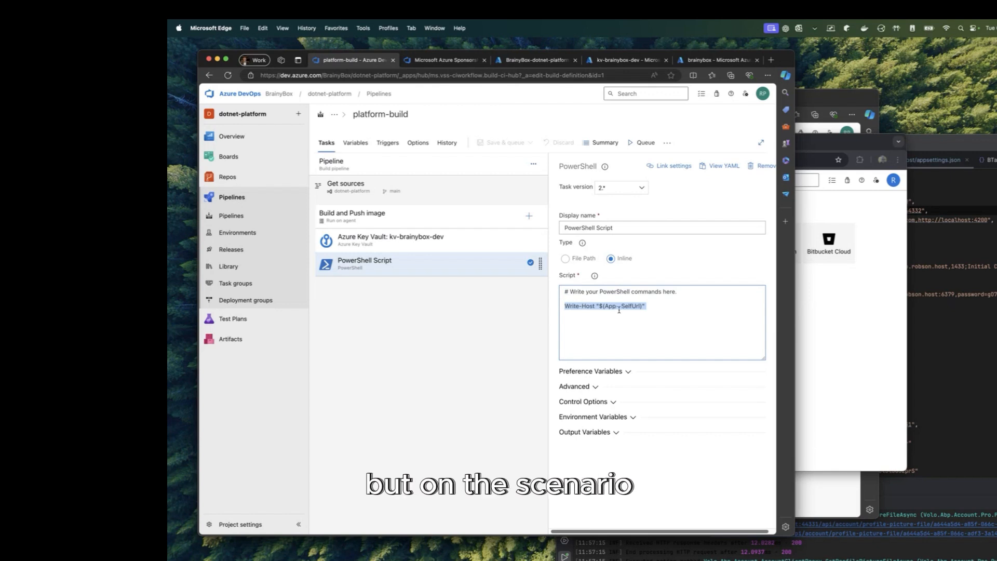
drag(599, 305, 644, 307)
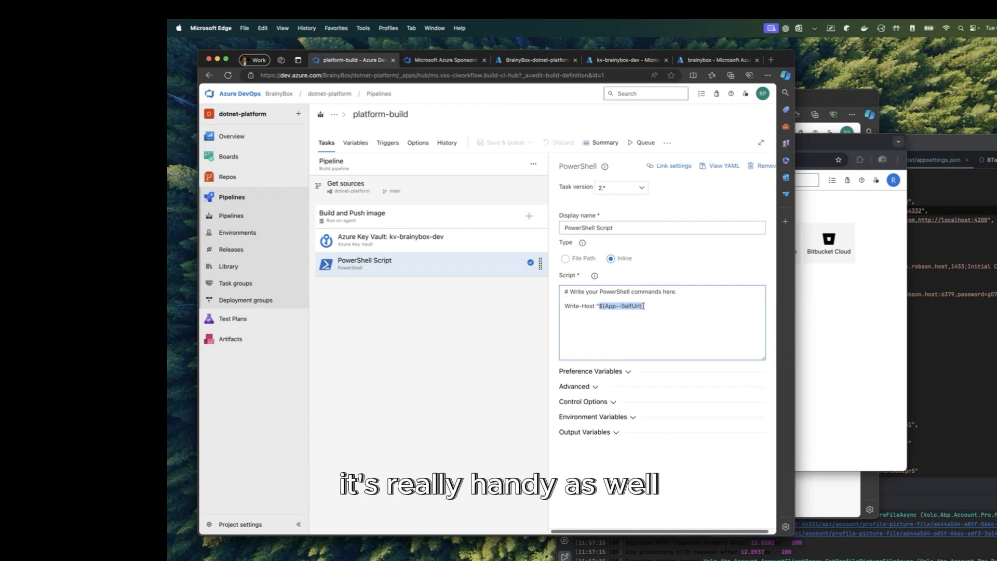
click(669, 306)
Step: Compare the Azure Key Vault and PowerShell Script tasks, recheck the Write-Host line, and move the browser aside
click(437, 246)
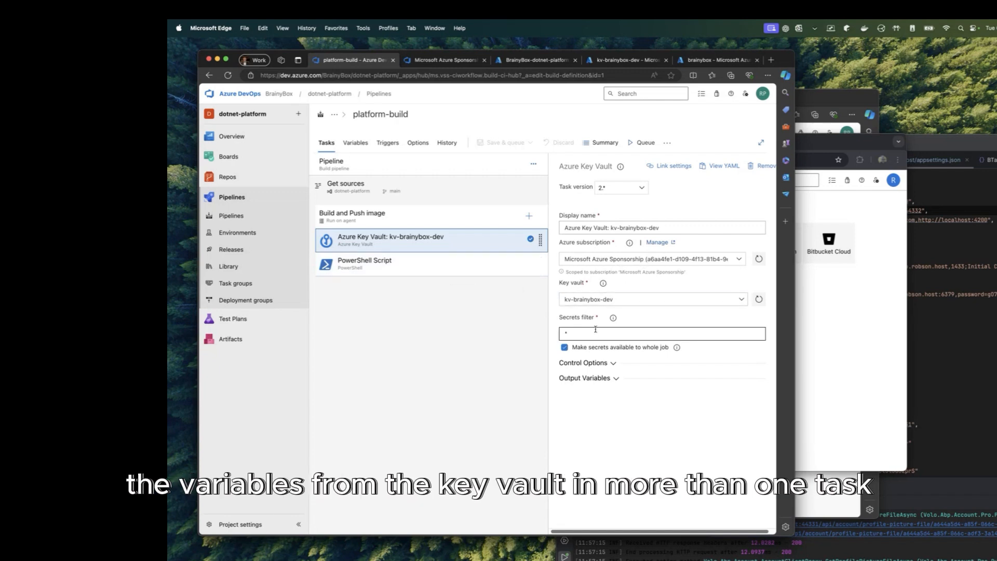
click(434, 263)
click(445, 244)
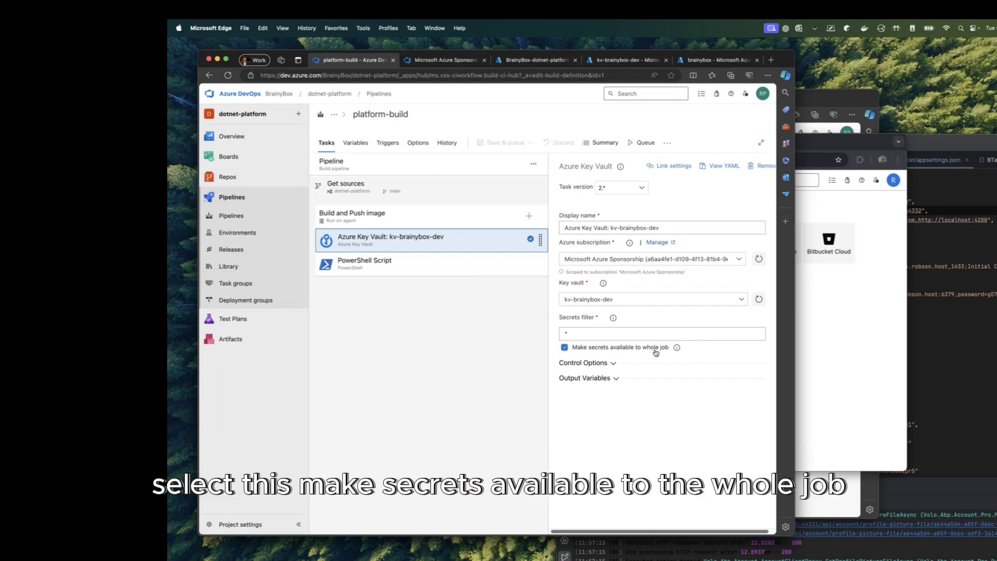
click(426, 261)
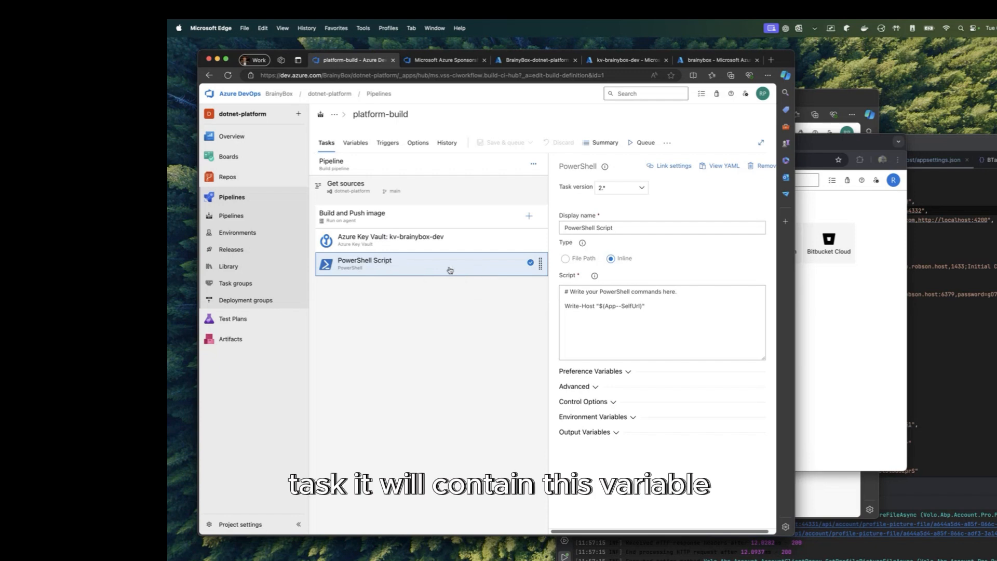
drag(642, 308, 592, 307)
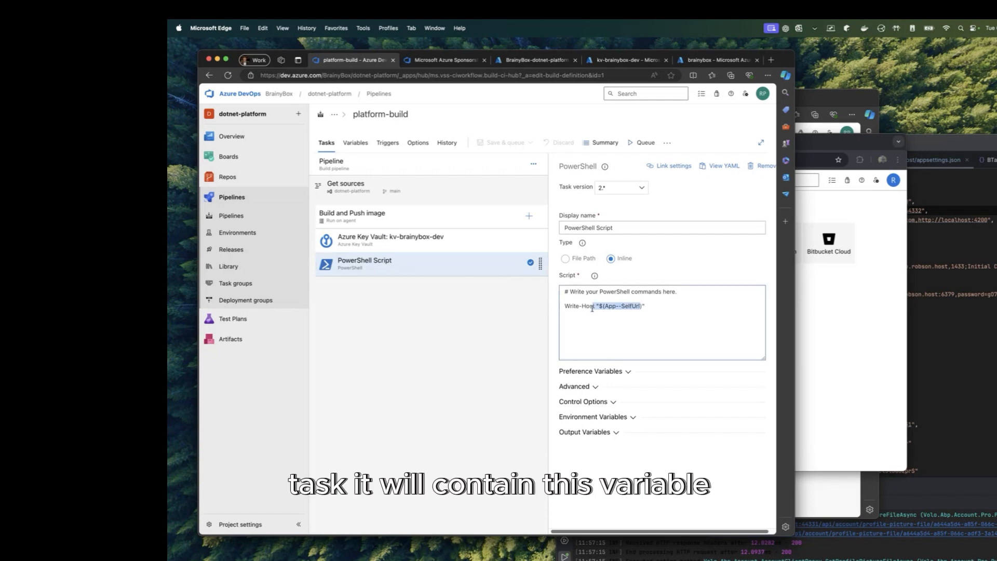
click(414, 312)
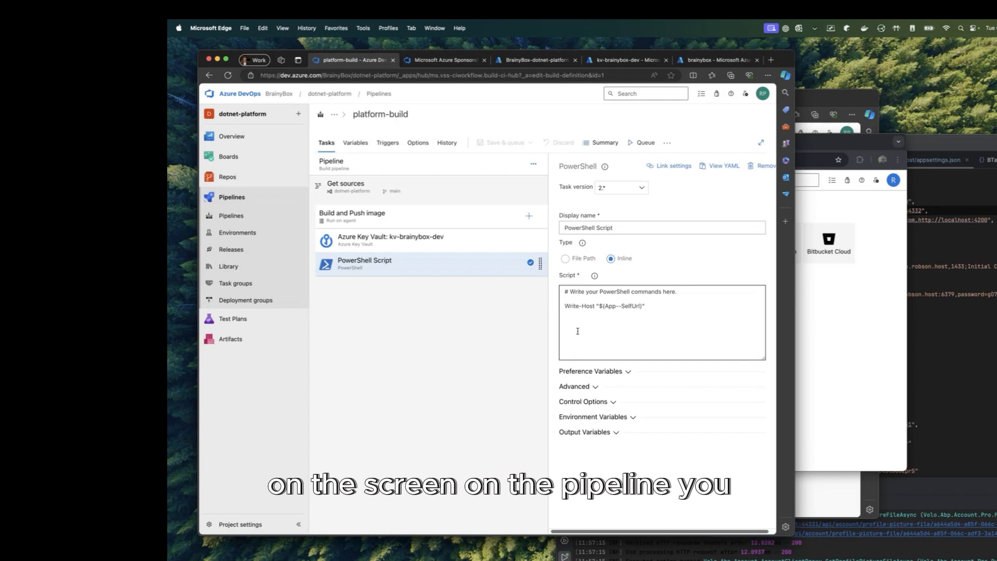
drag(648, 306, 562, 305)
click(641, 317)
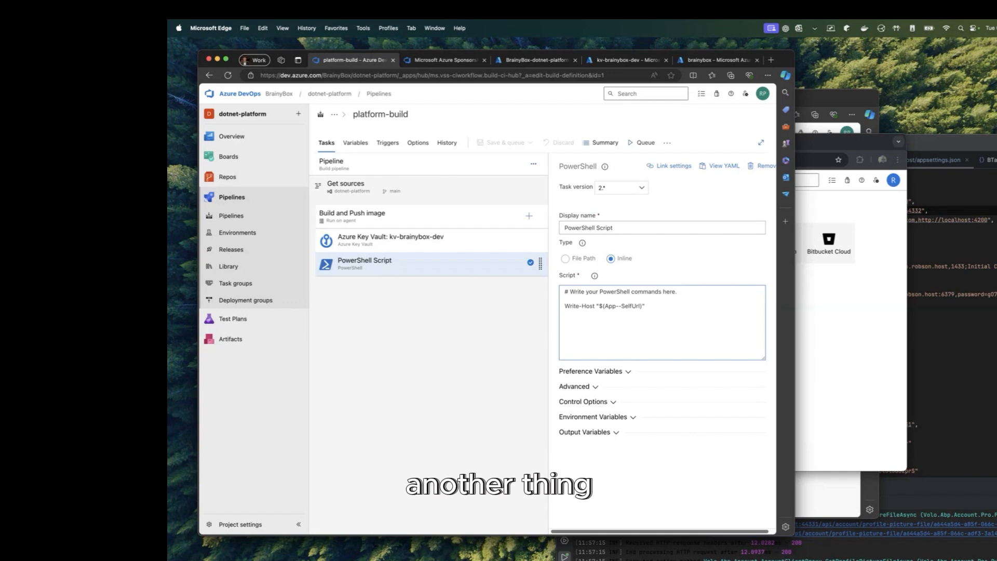
drag(419, 57, 451, 91)
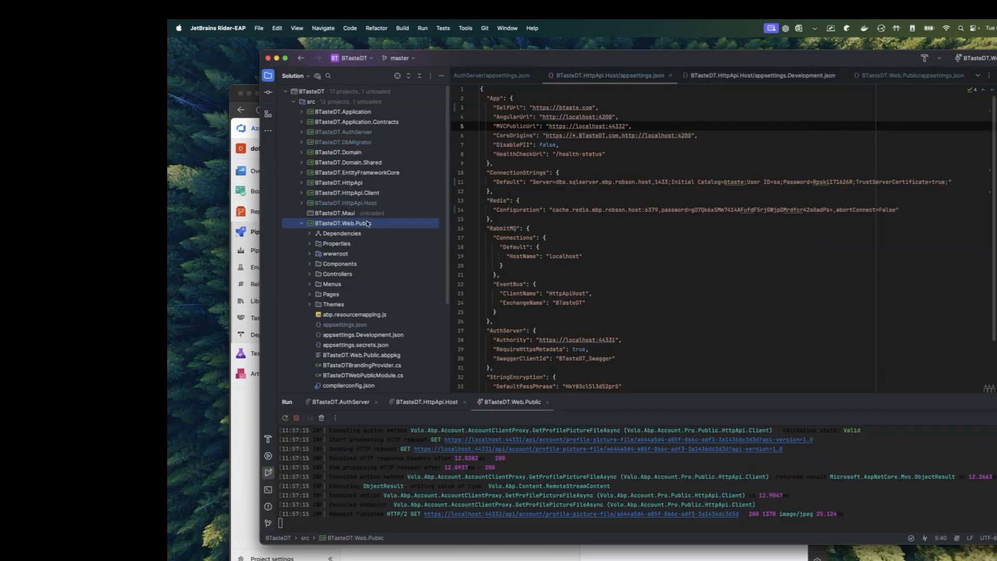
Step: Select the BTasteDT.AuthServer and BTasteDT.HttpApi.Host projects, then drag Rider down-right to uncover the browser
click(373, 134)
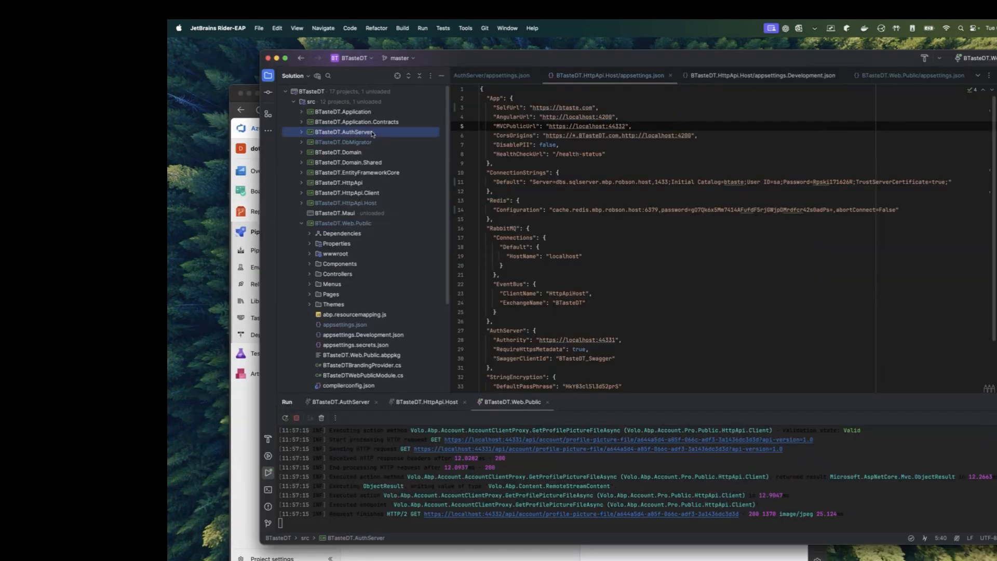
click(381, 203)
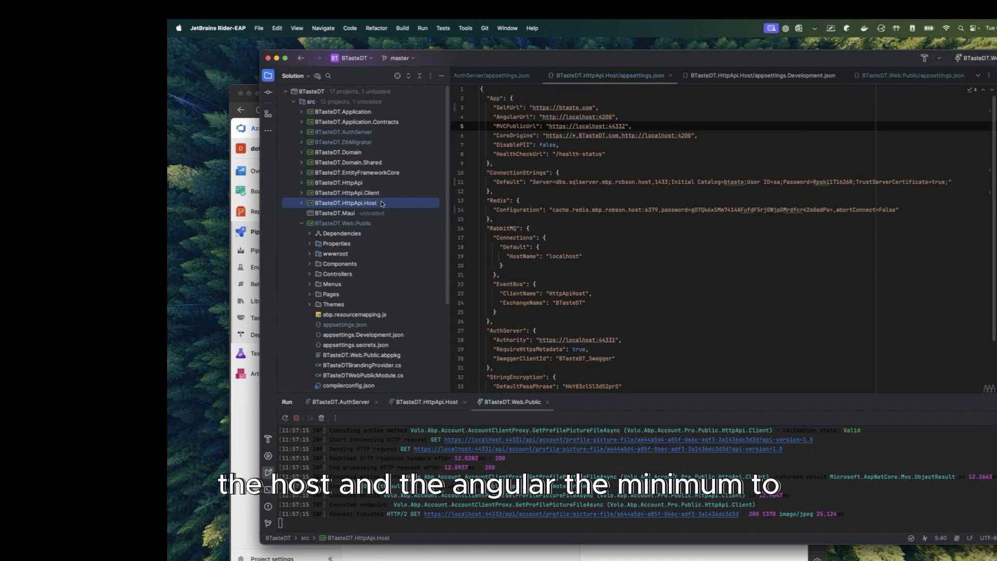
drag(435, 57, 459, 195)
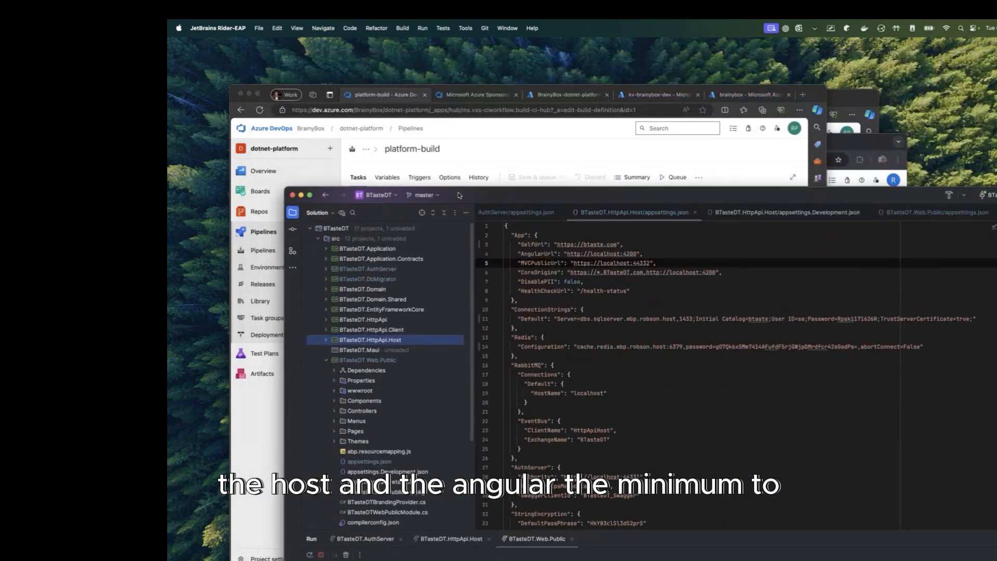